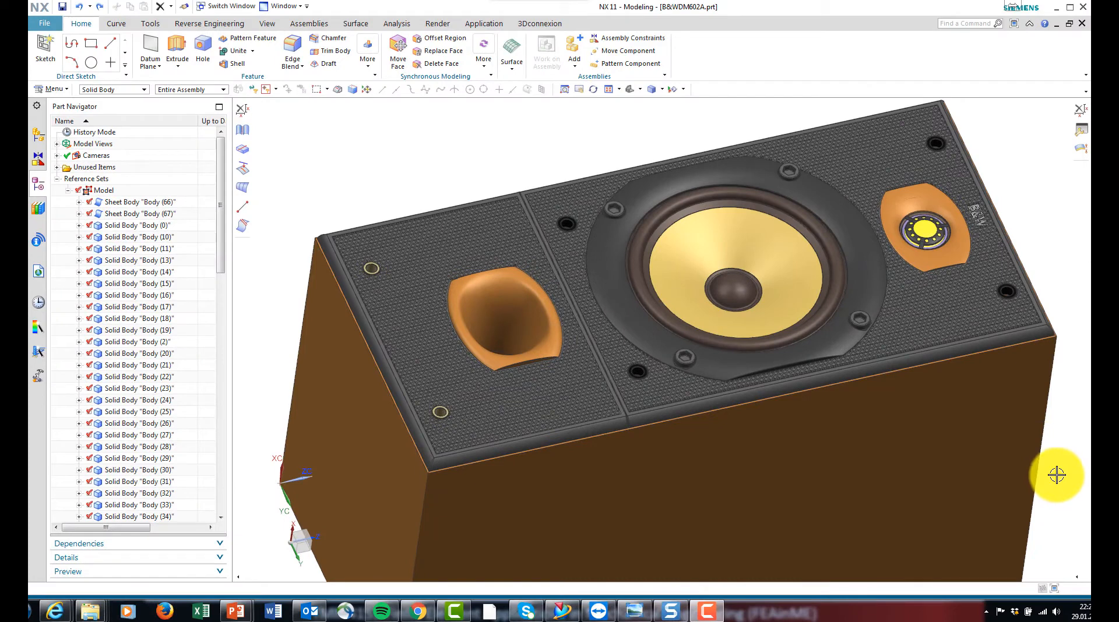
Delete the six round grille-peg inserts in the front baffle and the four hex screws around the woofer.
mouse_move(220, 218)
mouse_down()
mouse_move(225, 275)
mouse_move(229, 220)
mouse_move(225, 462)
mouse_move(220, 205)
mouse_up()
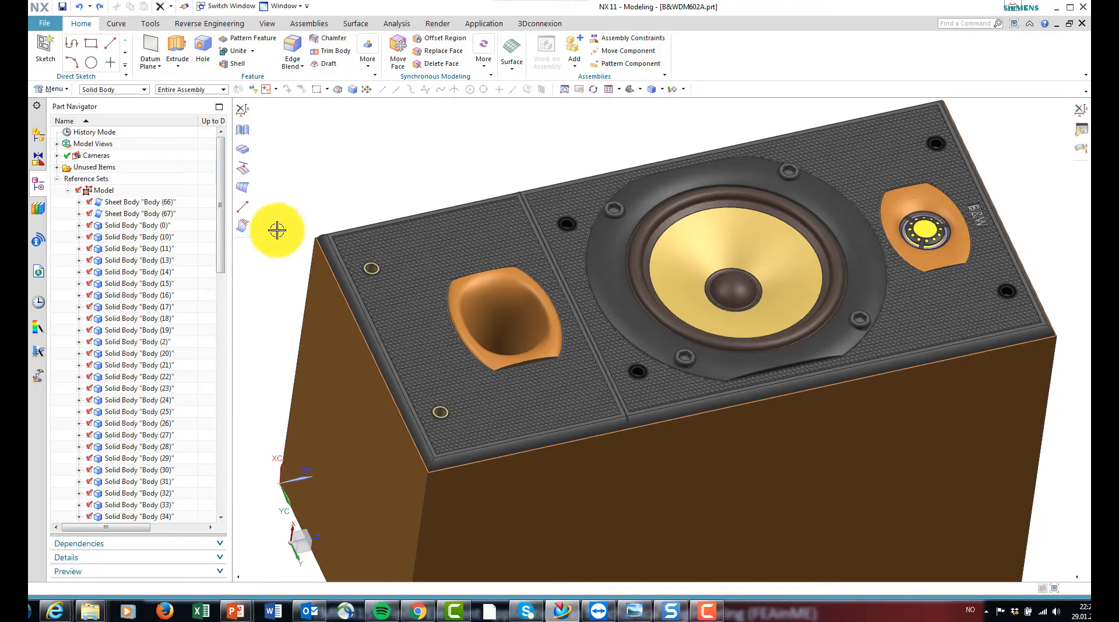
click(439, 163)
scroll(437, 163, up, 2)
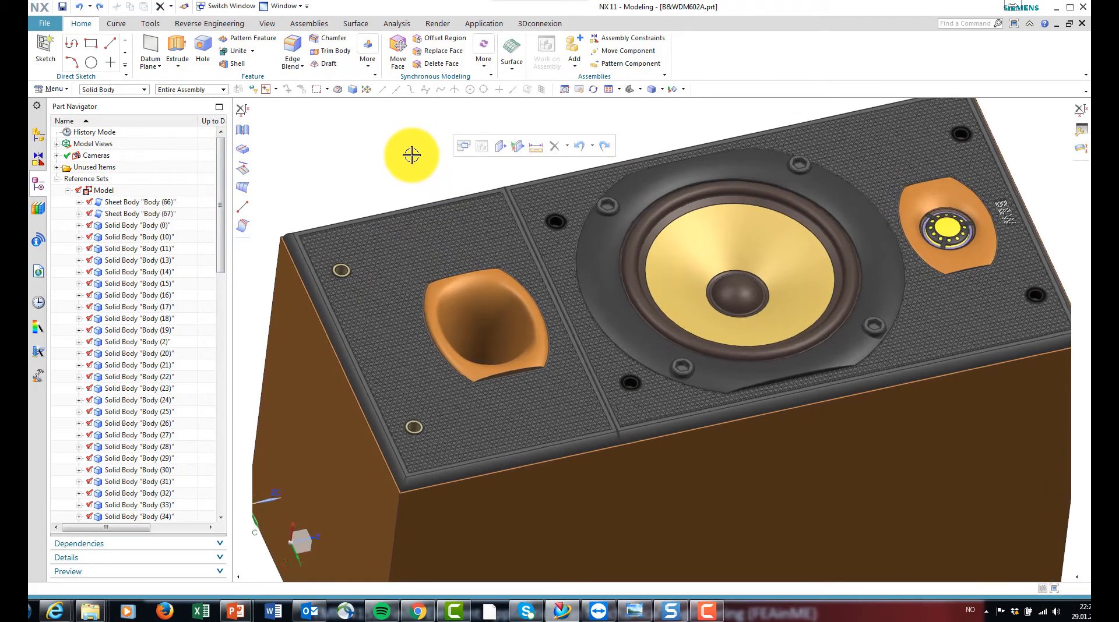
scroll(439, 189, up, 1)
scroll(415, 234, up, 1)
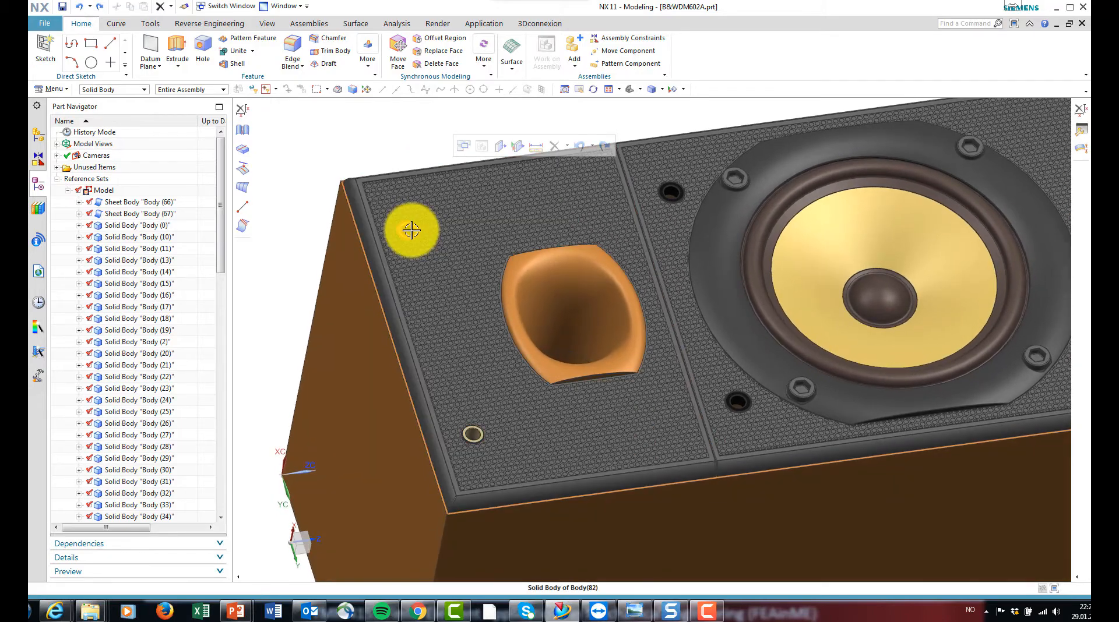
scroll(414, 233, up, 2)
click(404, 220)
click(479, 446)
click(610, 195)
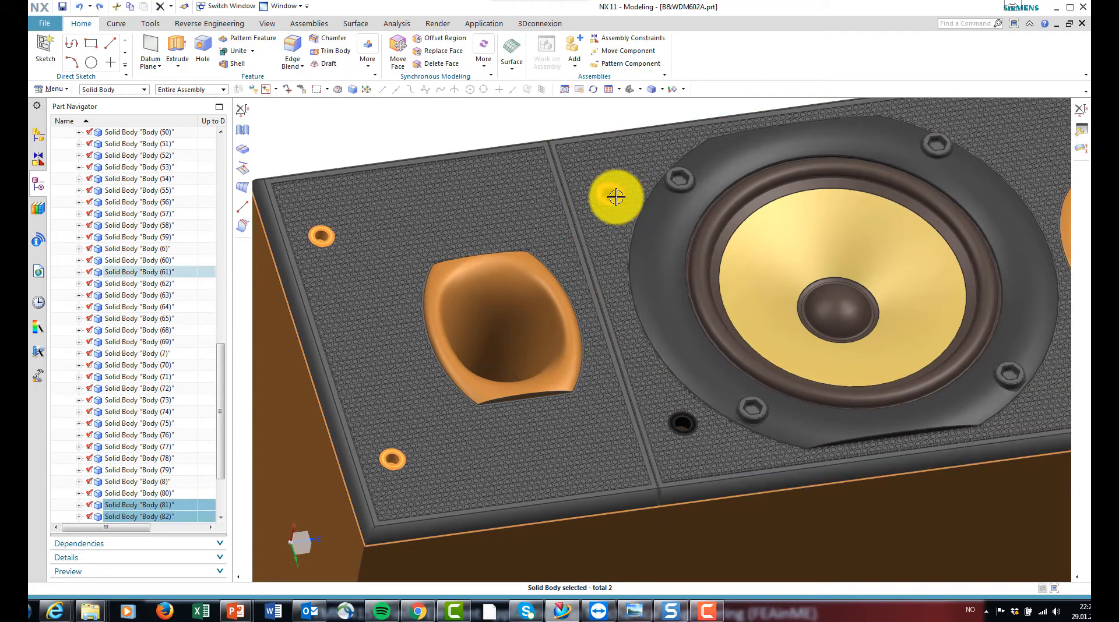
click(677, 425)
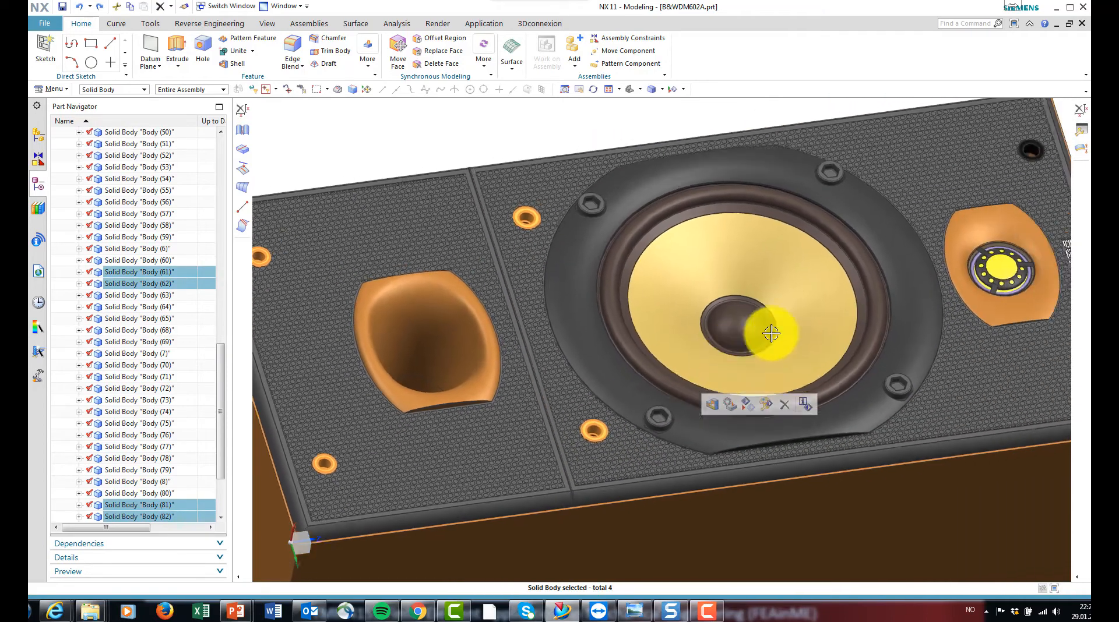
click(820, 205)
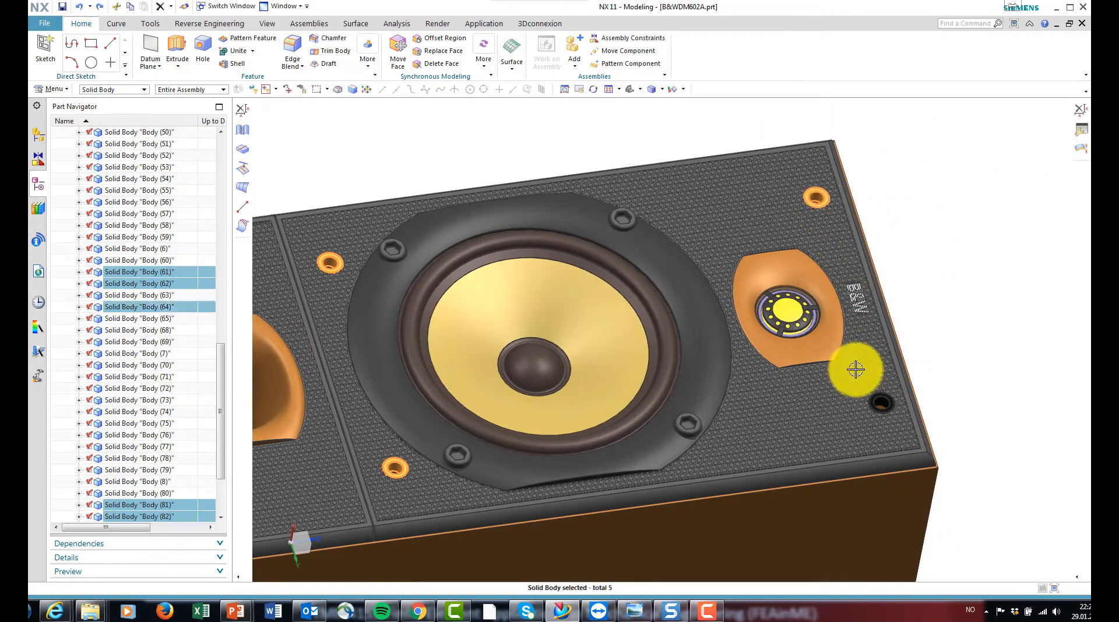
click(879, 398)
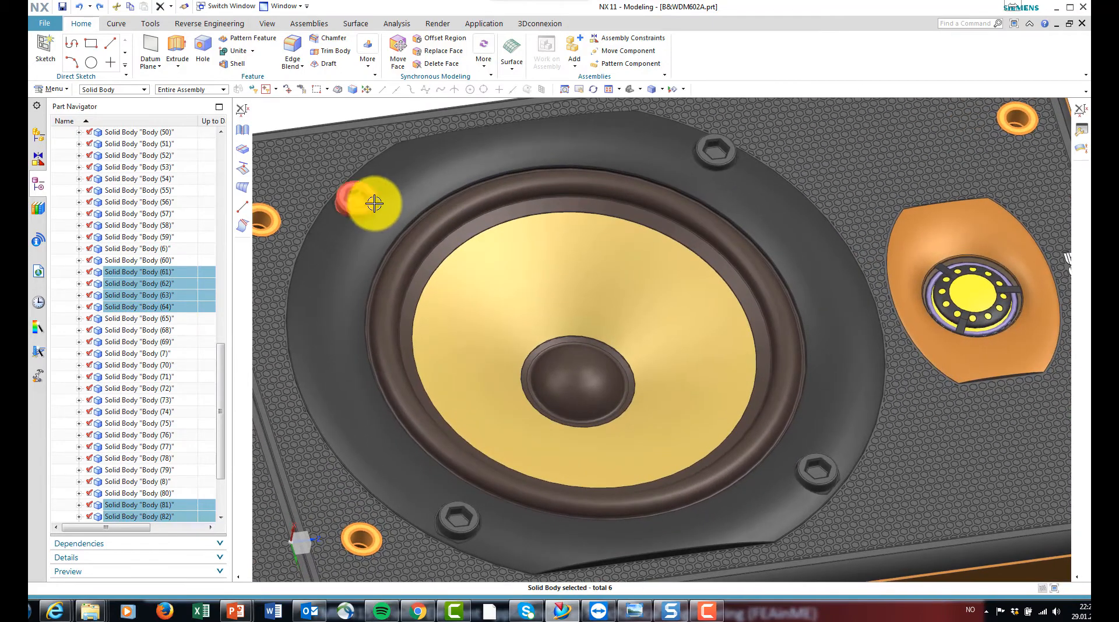
click(371, 201)
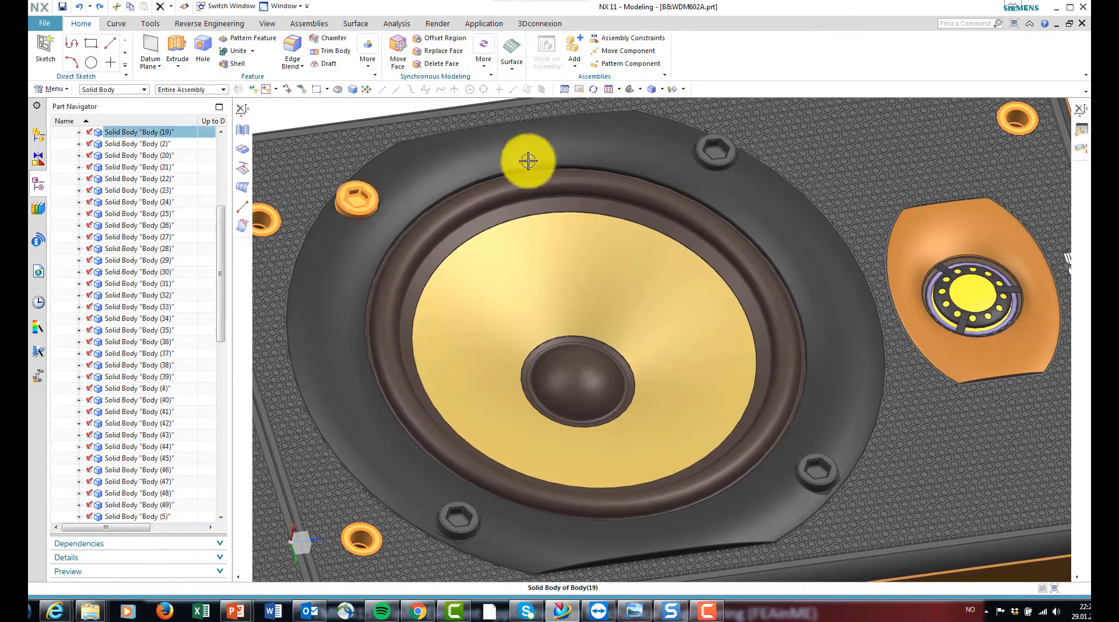
click(708, 172)
click(809, 473)
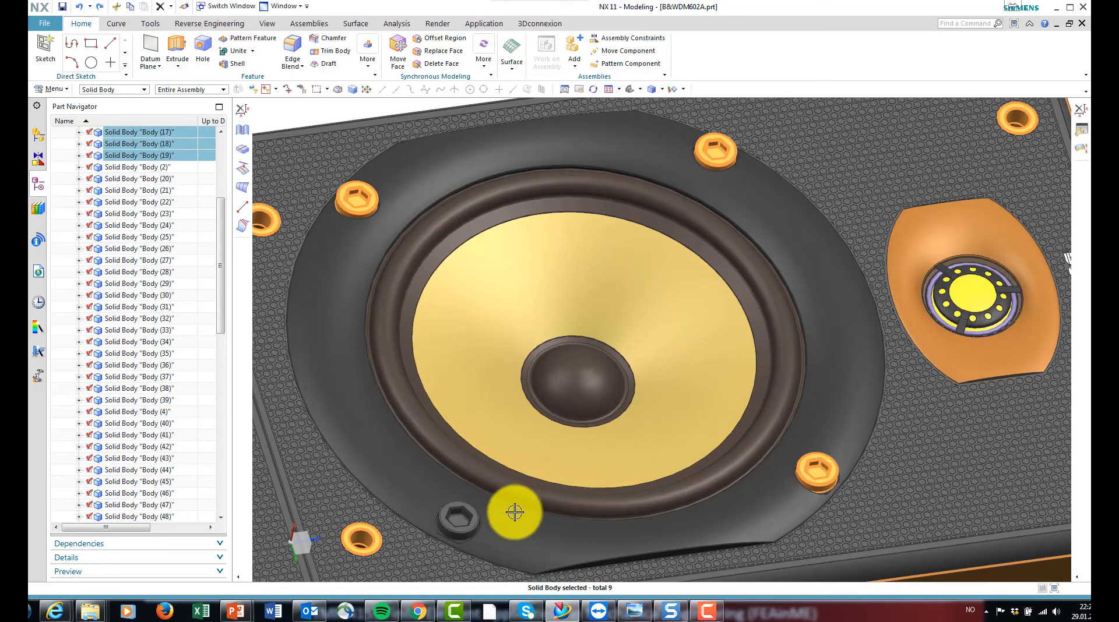
click(461, 518)
scroll(672, 374, down, 5)
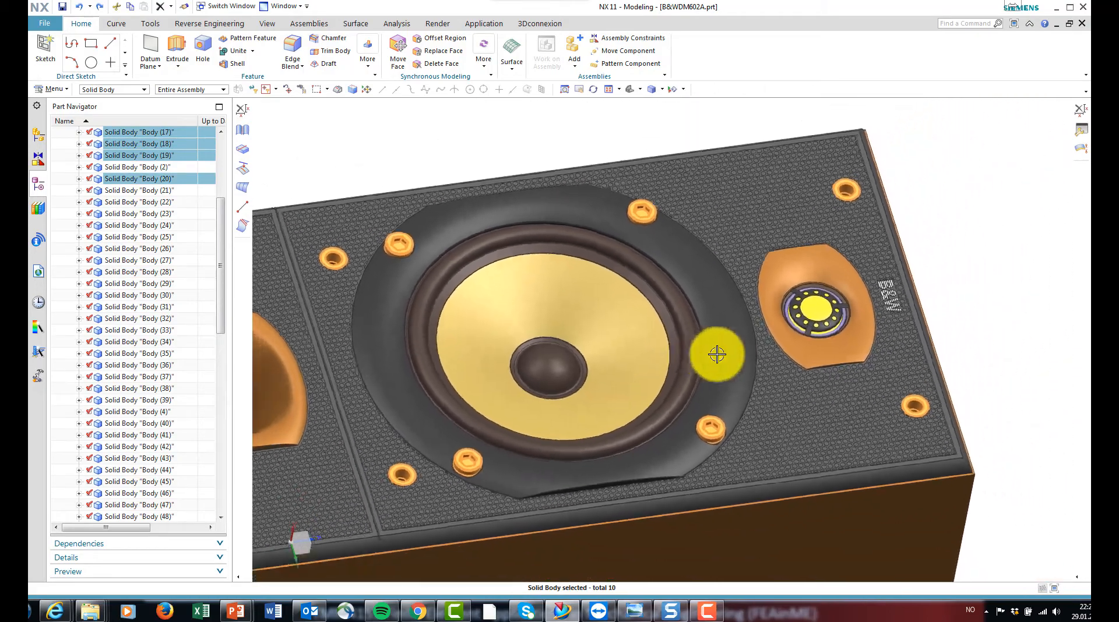
key(Delete)
Delete the orange bass-port body and the woofer bodies, including the surround, cone and frame, from the front baffle.
shift+middle_drag(839, 320, 882, 330)
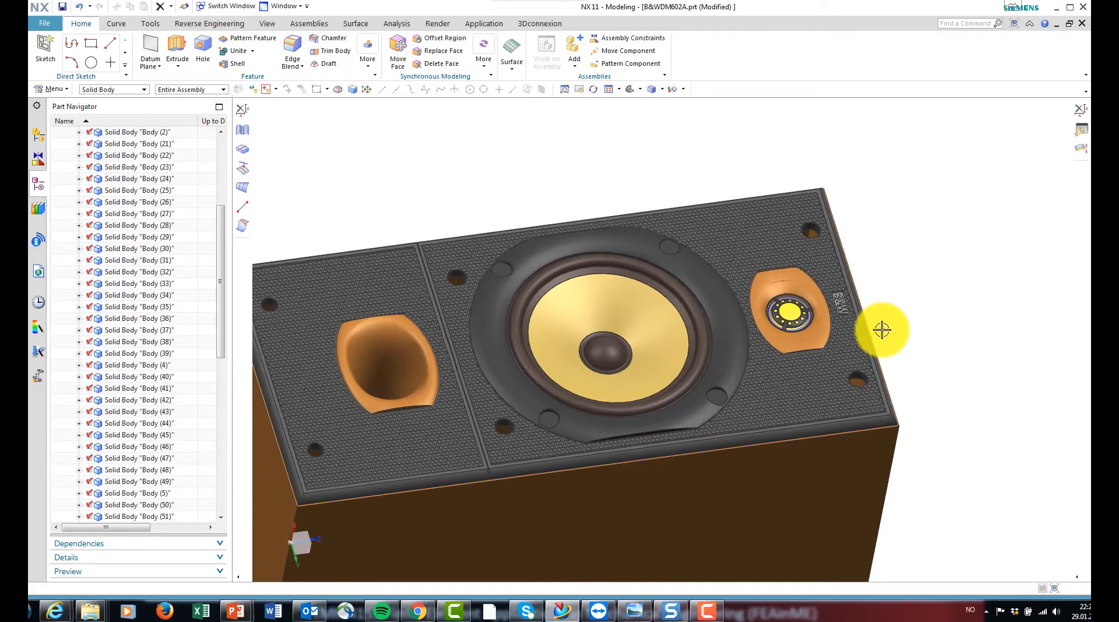
scroll(723, 359, up, 3)
scroll(703, 373, up, 2)
scroll(706, 379, up, 2)
click(640, 392)
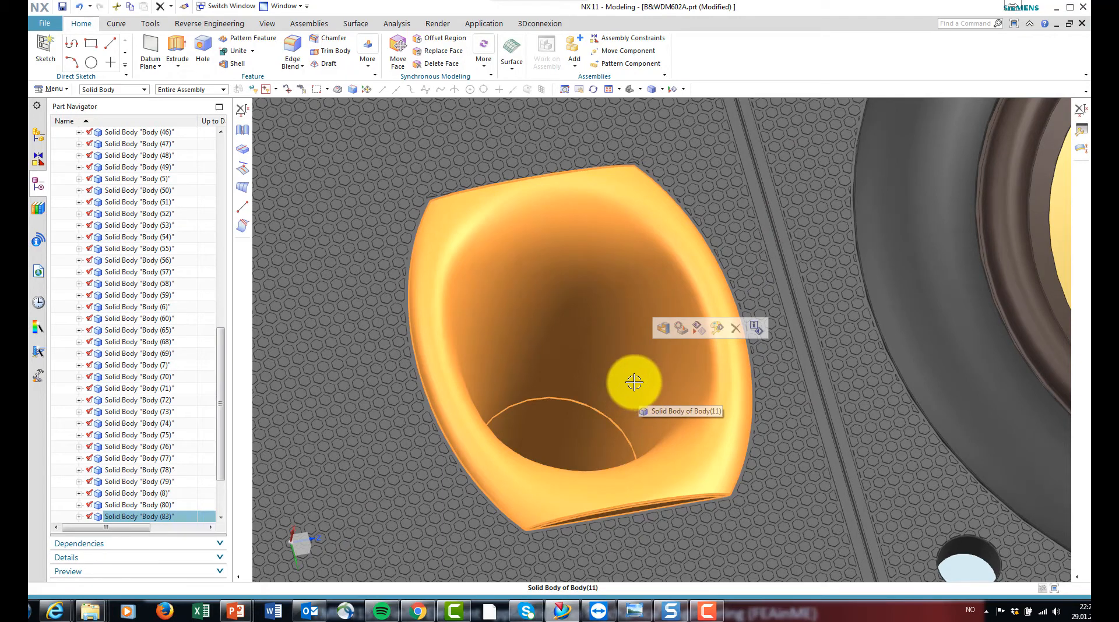
key(Delete)
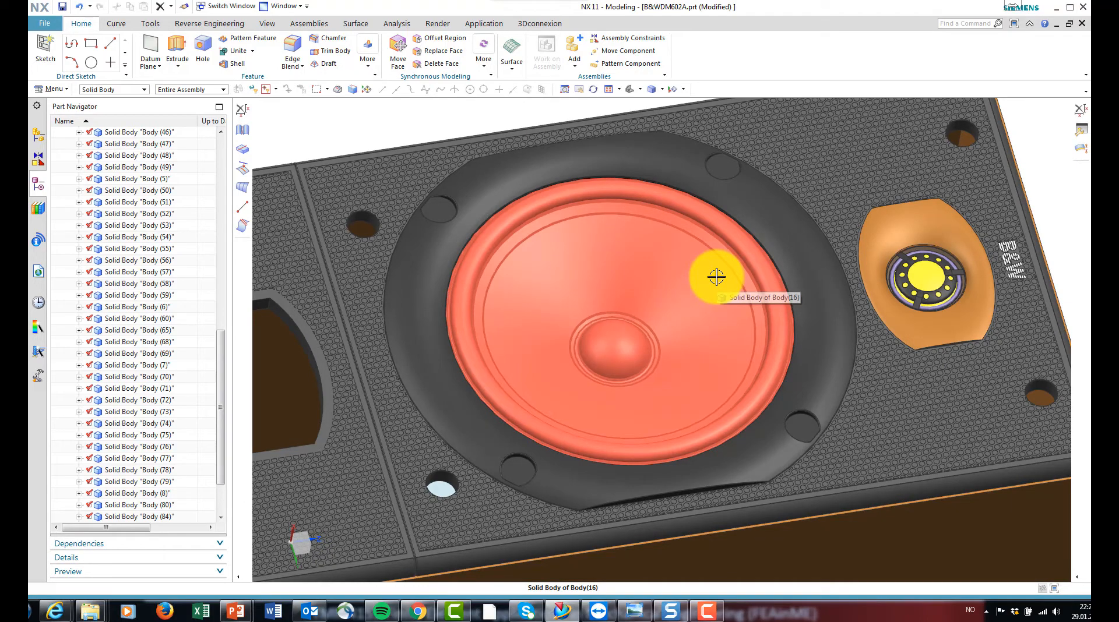
click(640, 194)
key(Delete)
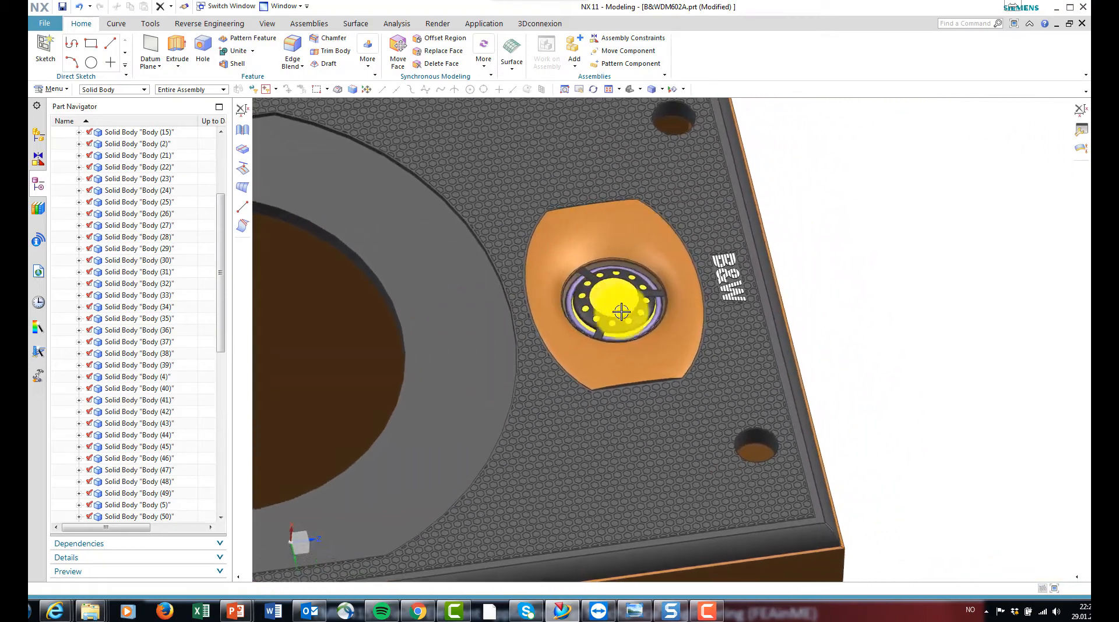
Delete the tweeter's orange faceplate and the perforated three-armed body behind it.
click(636, 372)
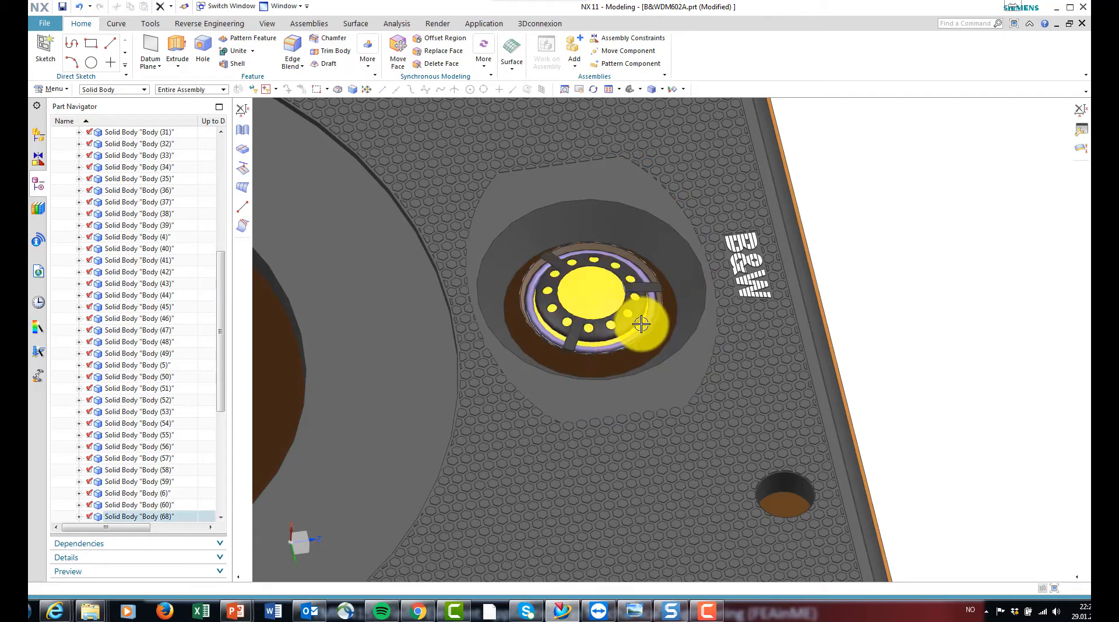
click(609, 314)
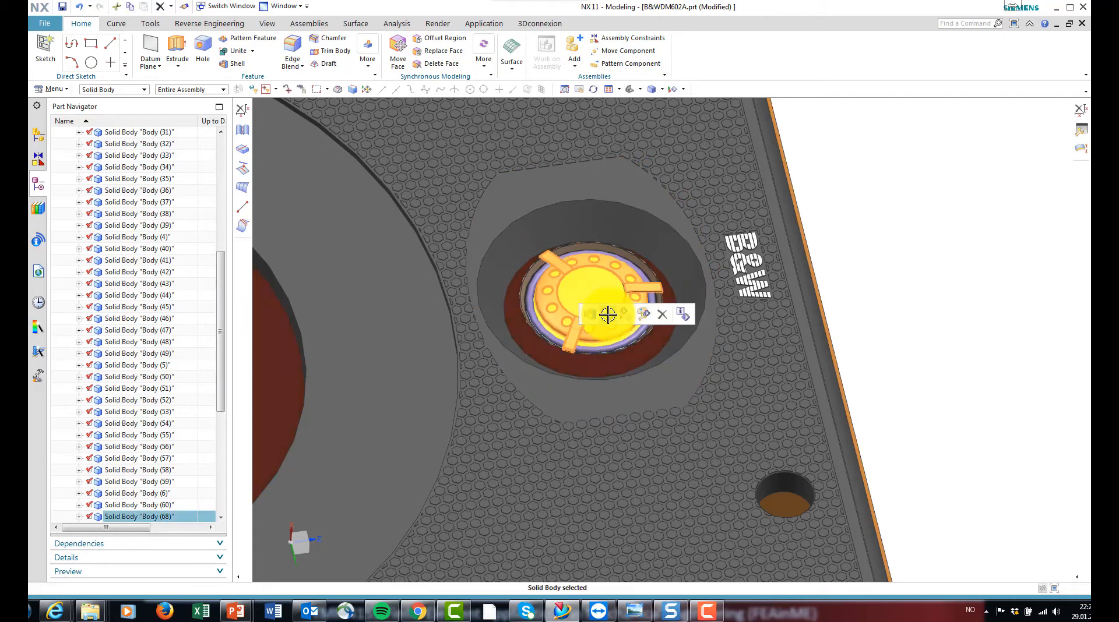
key(Delete)
Restrict selection to Sheet Body and delete the remaining tweeter bodies inside the round opening.
middle_drag(586, 292, 587, 297)
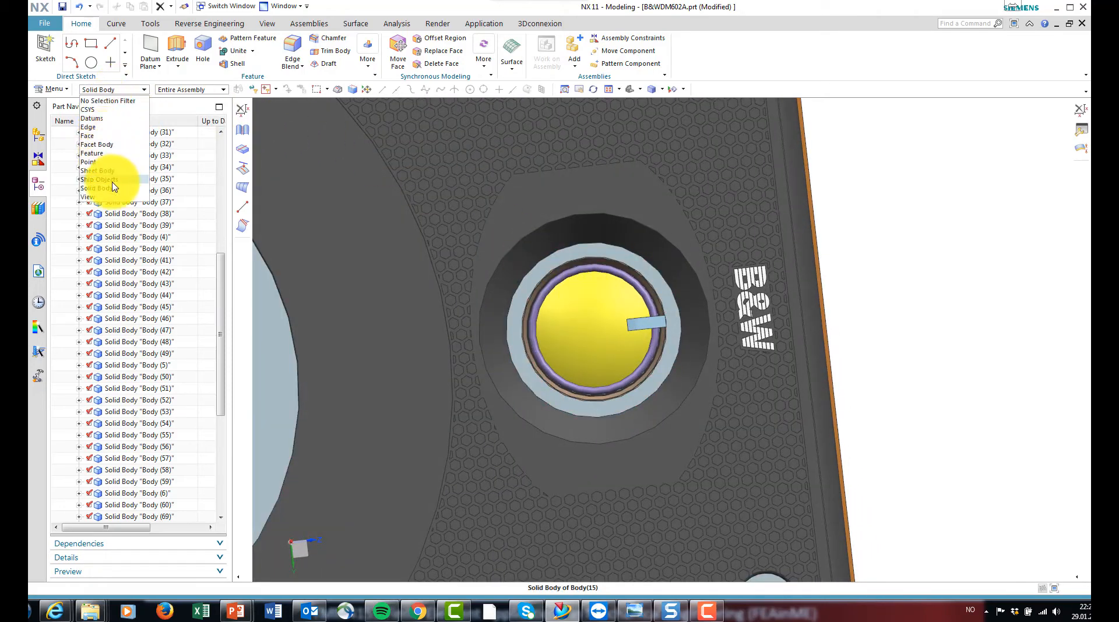
click(99, 171)
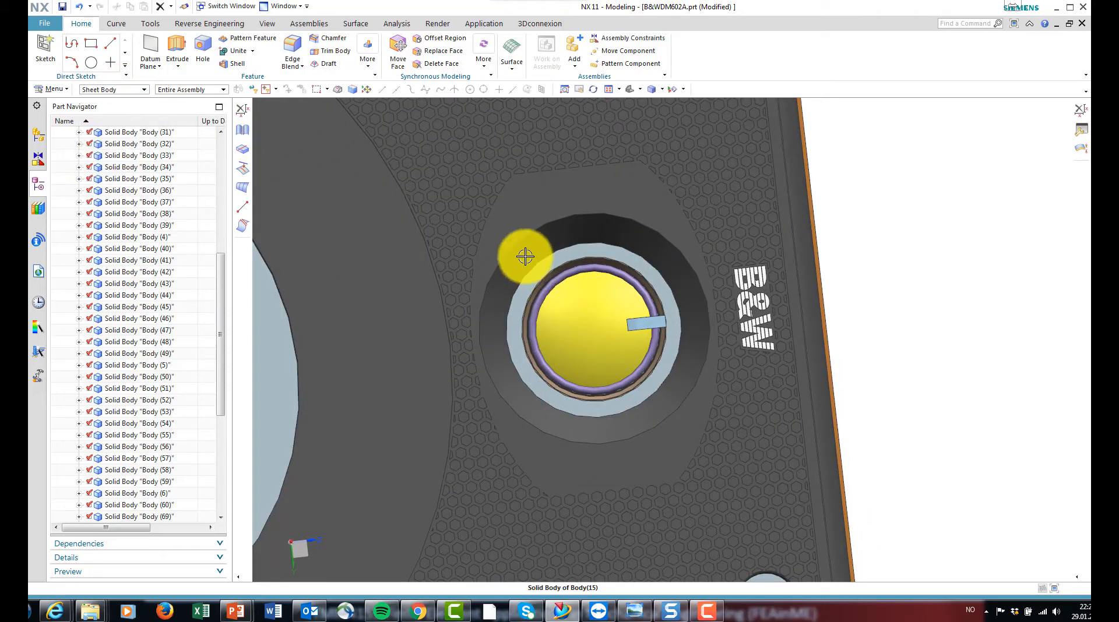
drag(507, 236, 705, 426)
key(Delete)
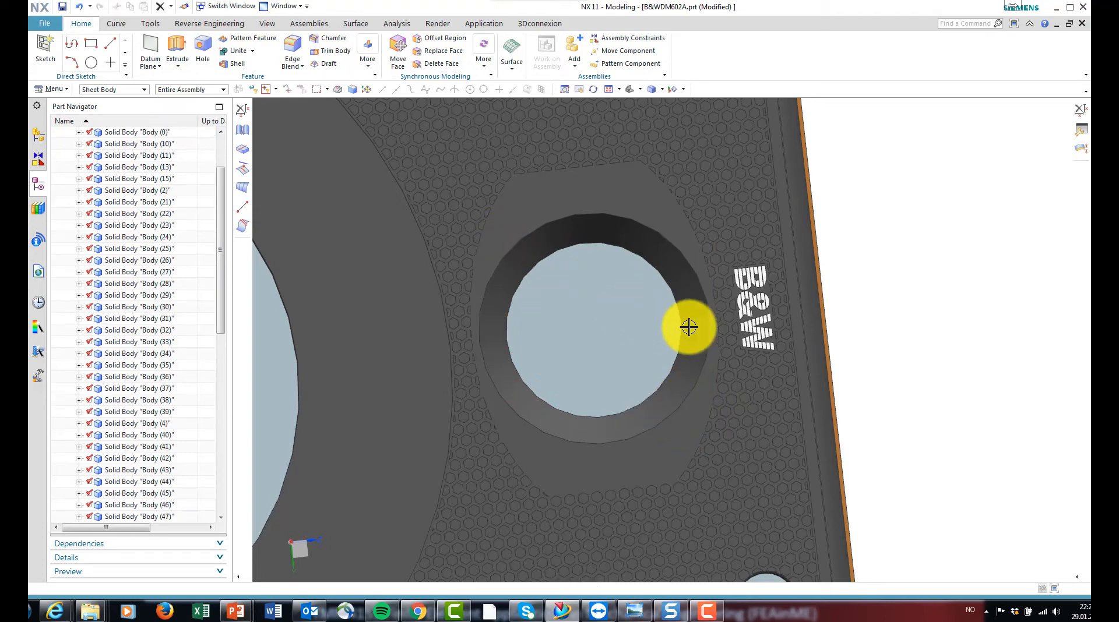
Restrict selection to Solid Body and remove all the B&W logo bodies beside the tweeter opening.
middle_drag(764, 334, 673, 259)
scroll(732, 328, up, 5)
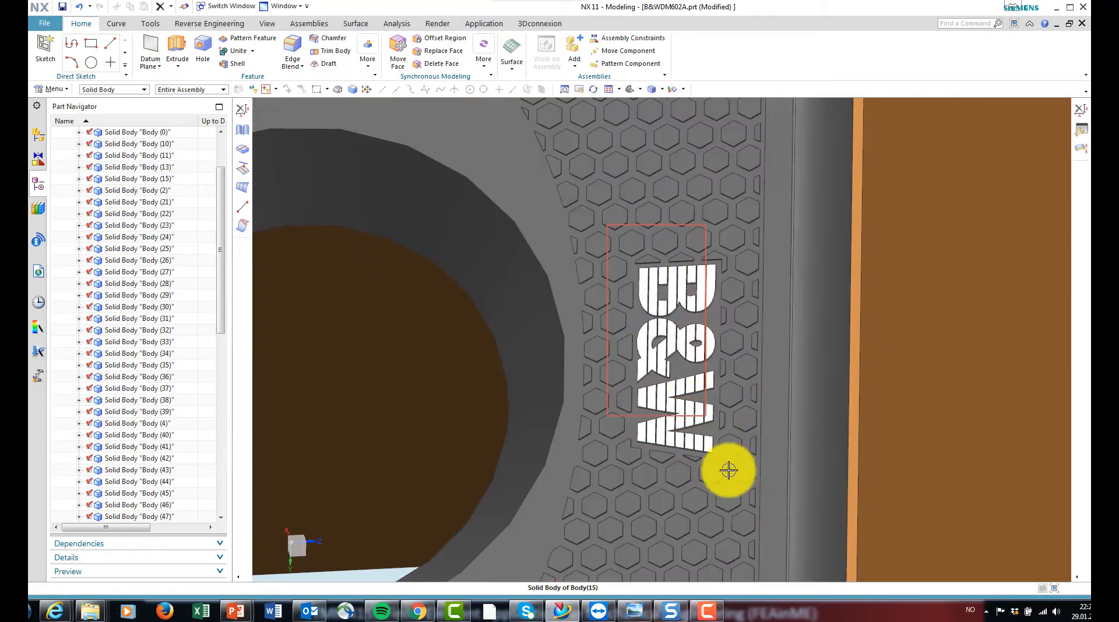
drag(744, 513, 745, 513)
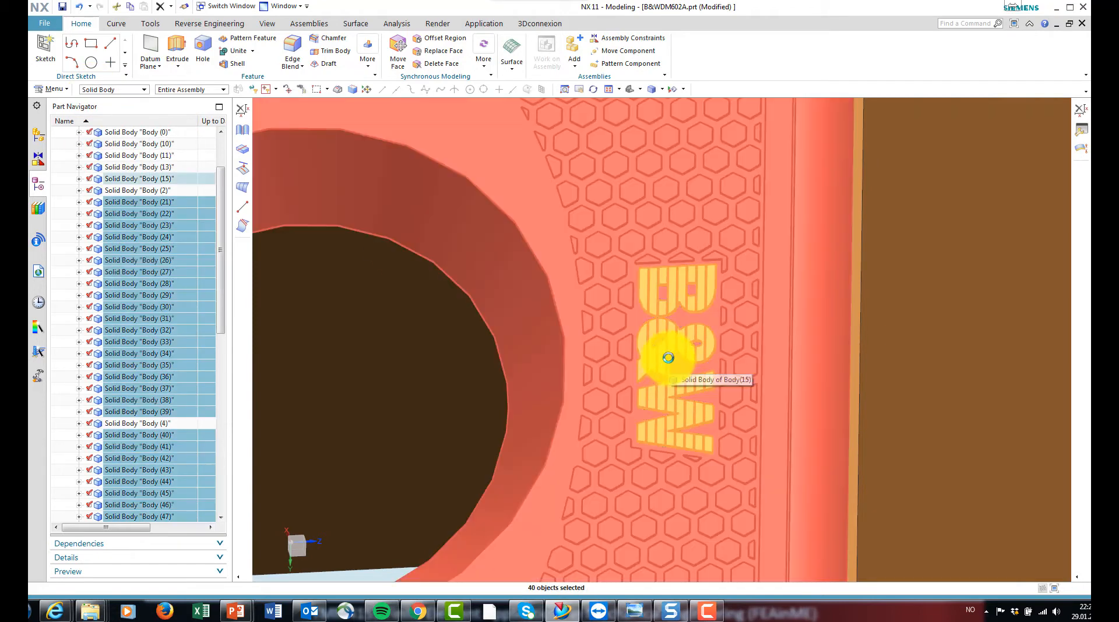
key(ctrl+b)
scroll(631, 352, down, 5)
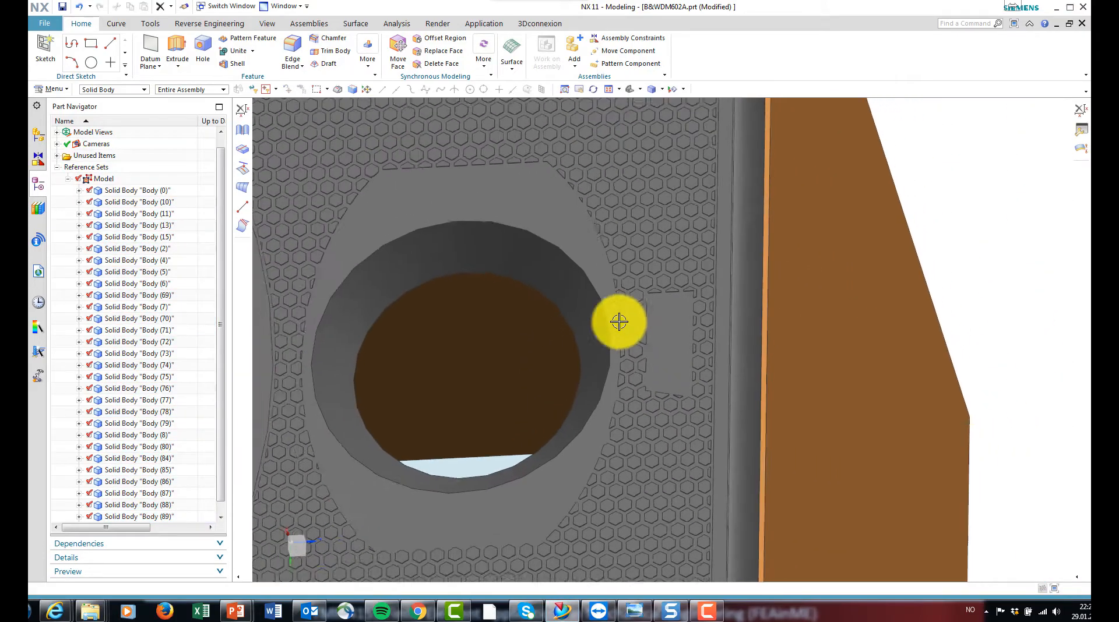
Delete the complete connector terminal assembly on the speaker's rear panel, including its plate, screws and binding posts.
scroll(649, 287, down, 6)
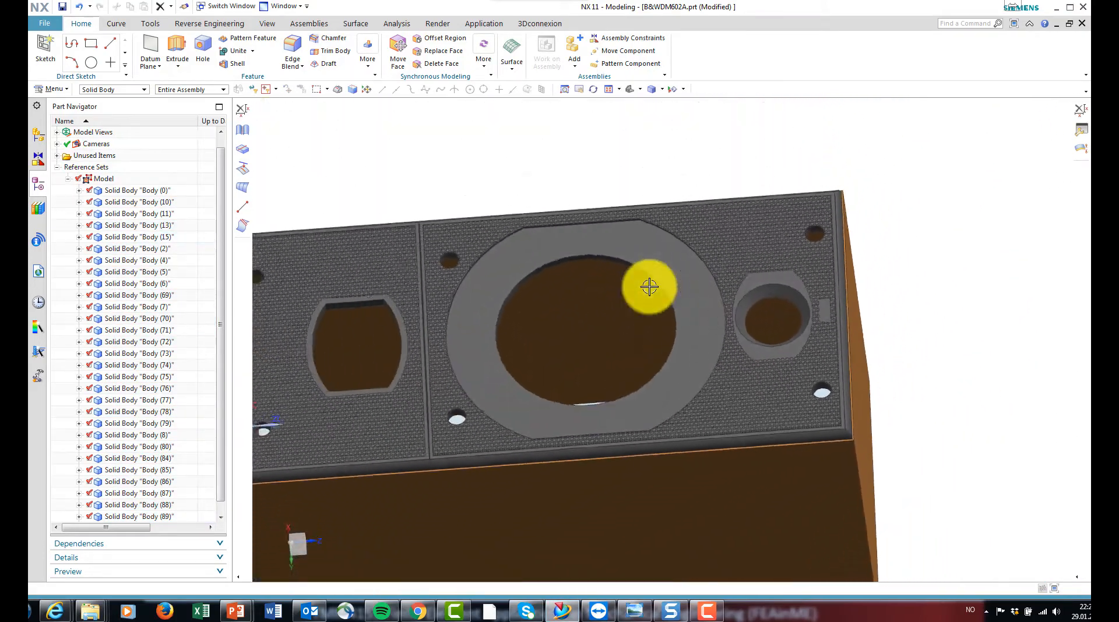
middle_drag(649, 286, 459, 257)
scroll(681, 382, up, 3)
key(F8)
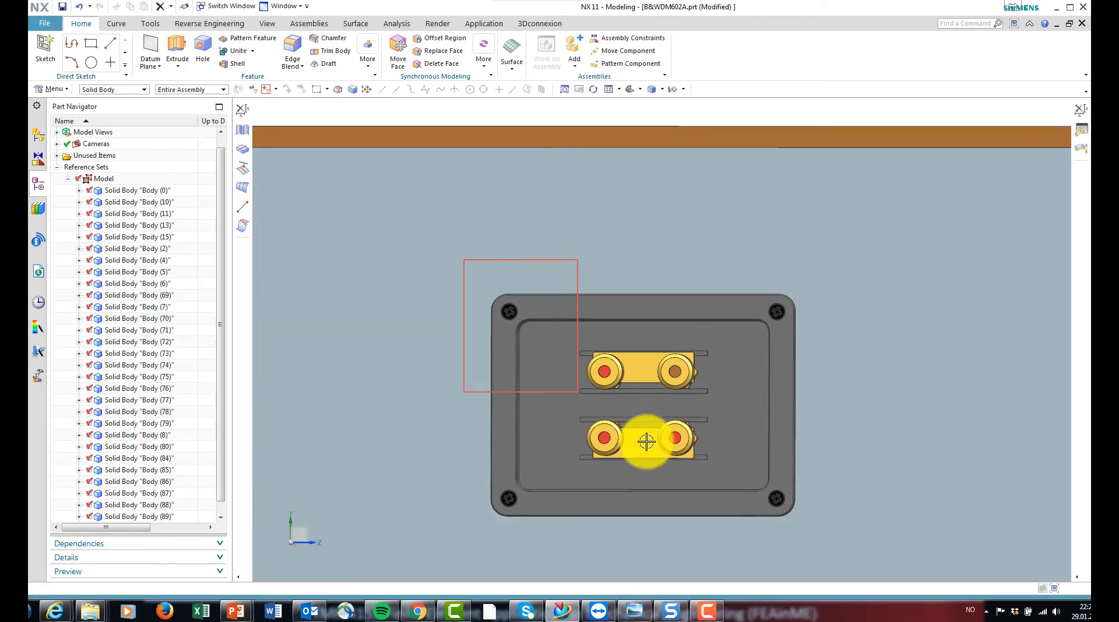
drag(646, 443, 839, 560)
key(Delete)
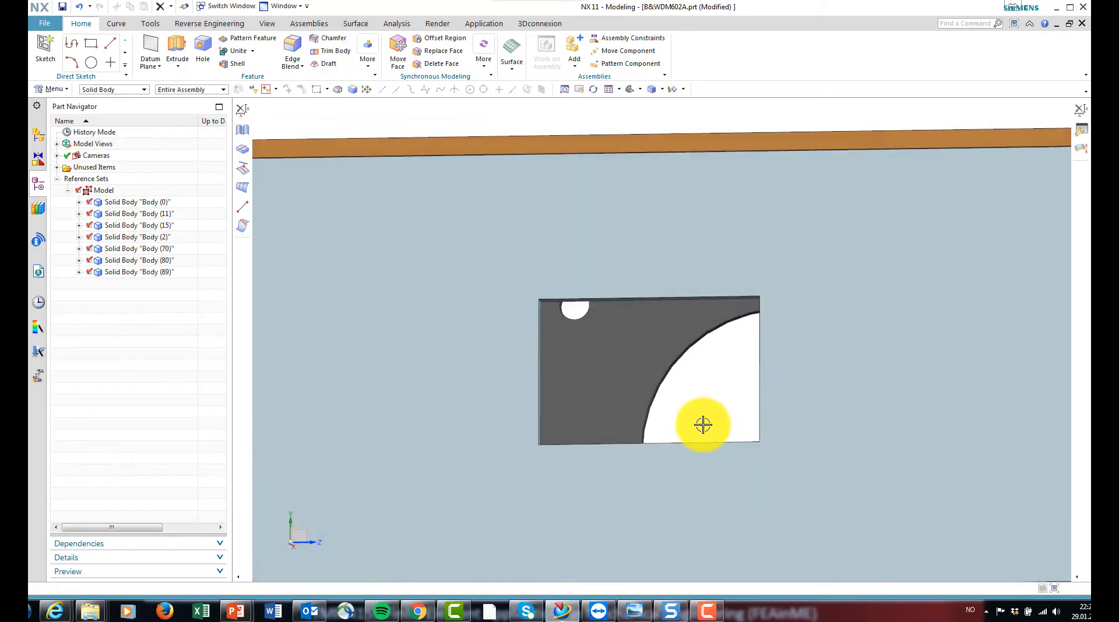
Inspect the emptied cabinet from the rear and front, highlighting all the remaining solid bodies to check them.
middle_drag(703, 424, 663, 300)
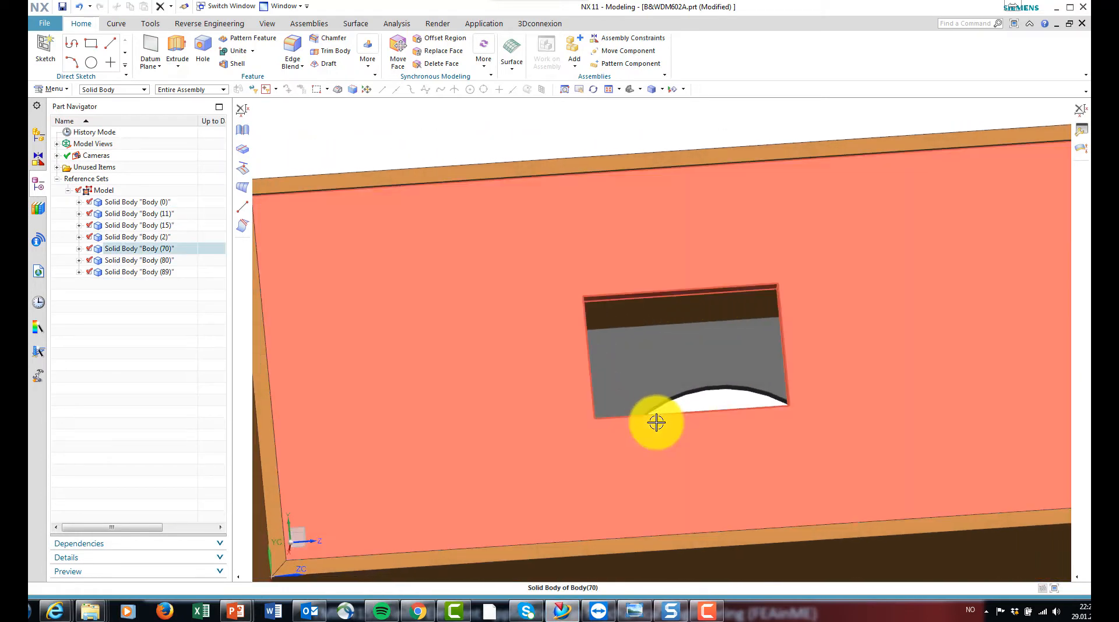
middle_drag(655, 421, 582, 387)
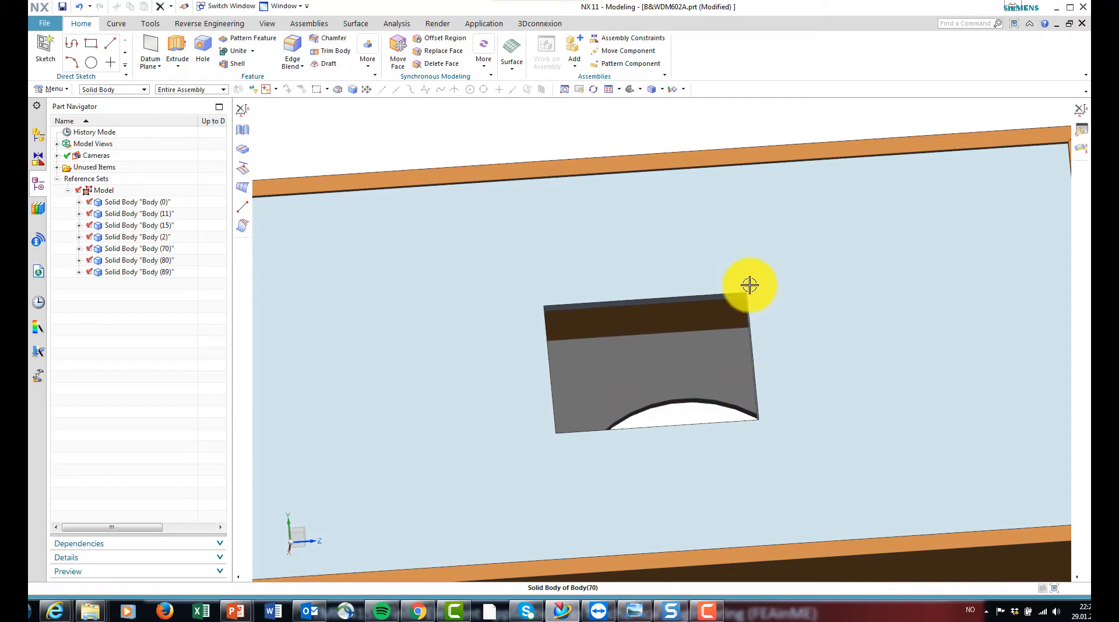
middle_drag(790, 305, 373, 334)
click(138, 201)
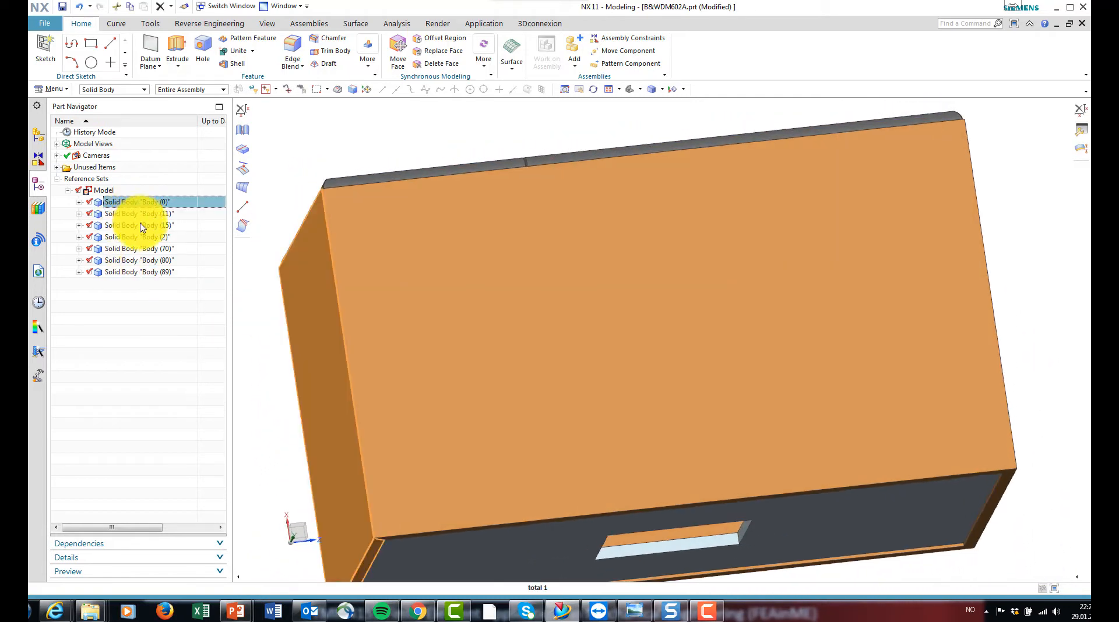
shift+click(144, 263)
middle_drag(327, 245, 426, 184)
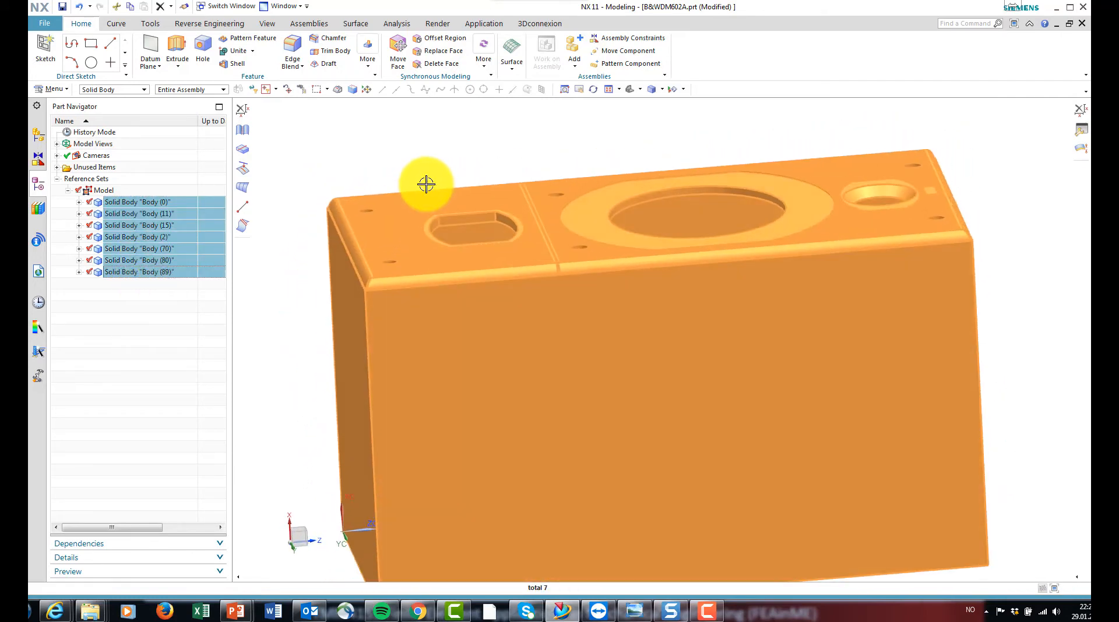
key(Escape)
middle_drag(622, 272, 409, 173)
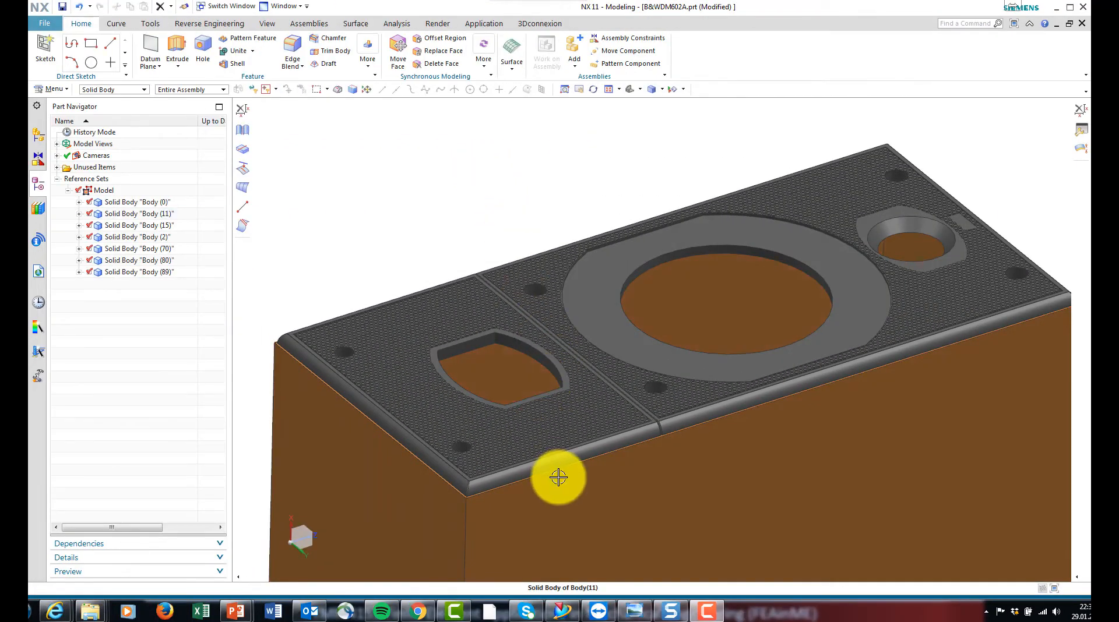
Delete the connected blend faces along the port panel's front edges and the blend at its nearest outer corner.
click(545, 492)
click(385, 213)
scroll(393, 235, up, 5)
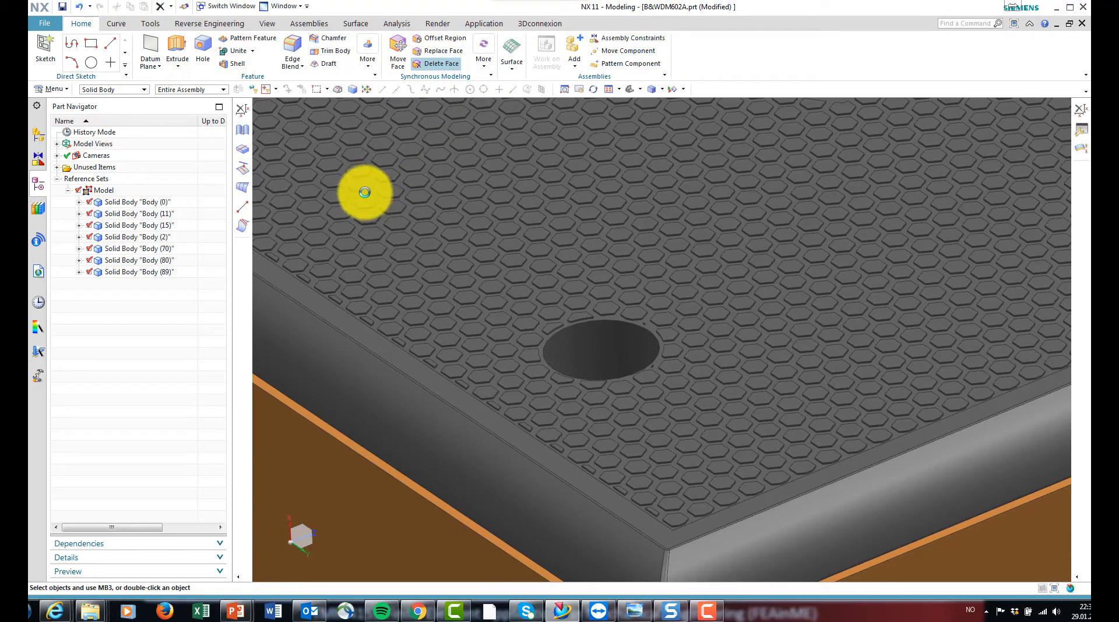
click(391, 90)
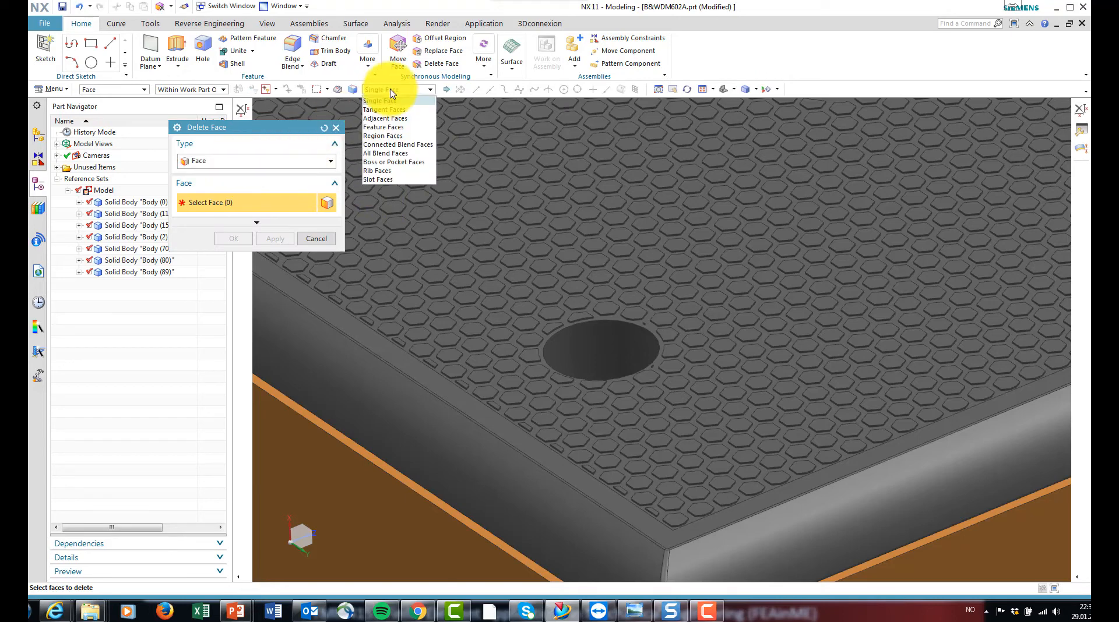
click(400, 146)
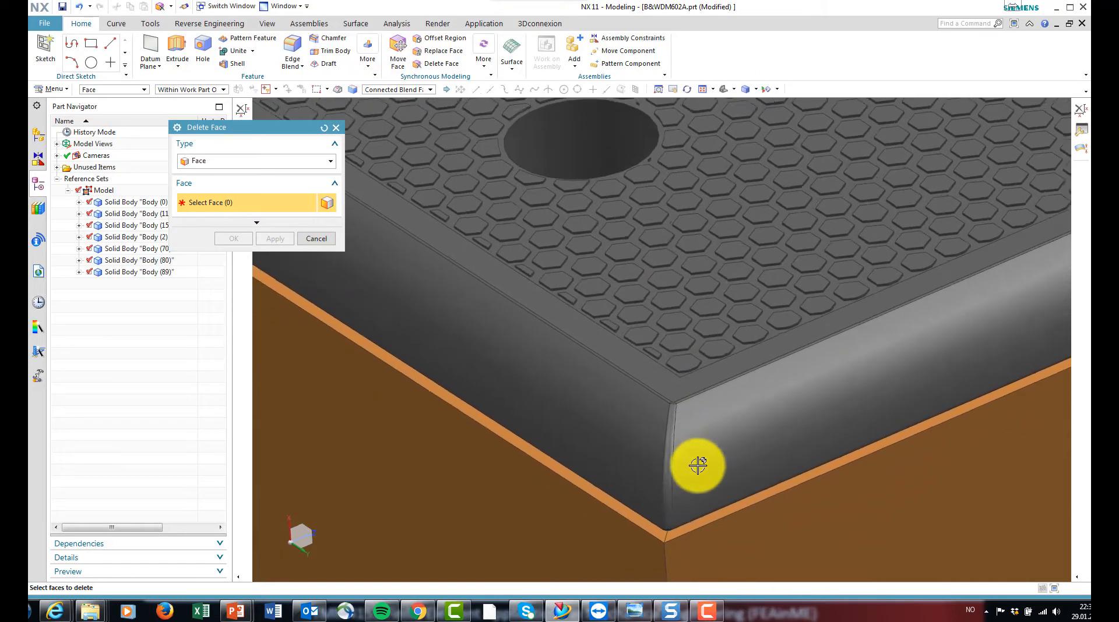
scroll(697, 466, up, 4)
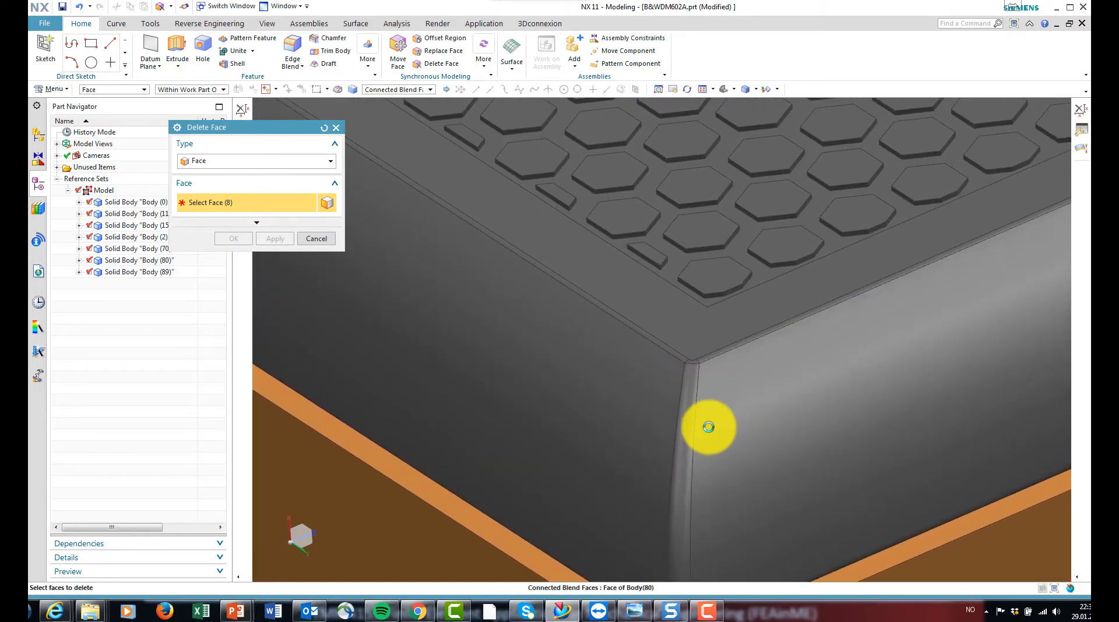
click(702, 424)
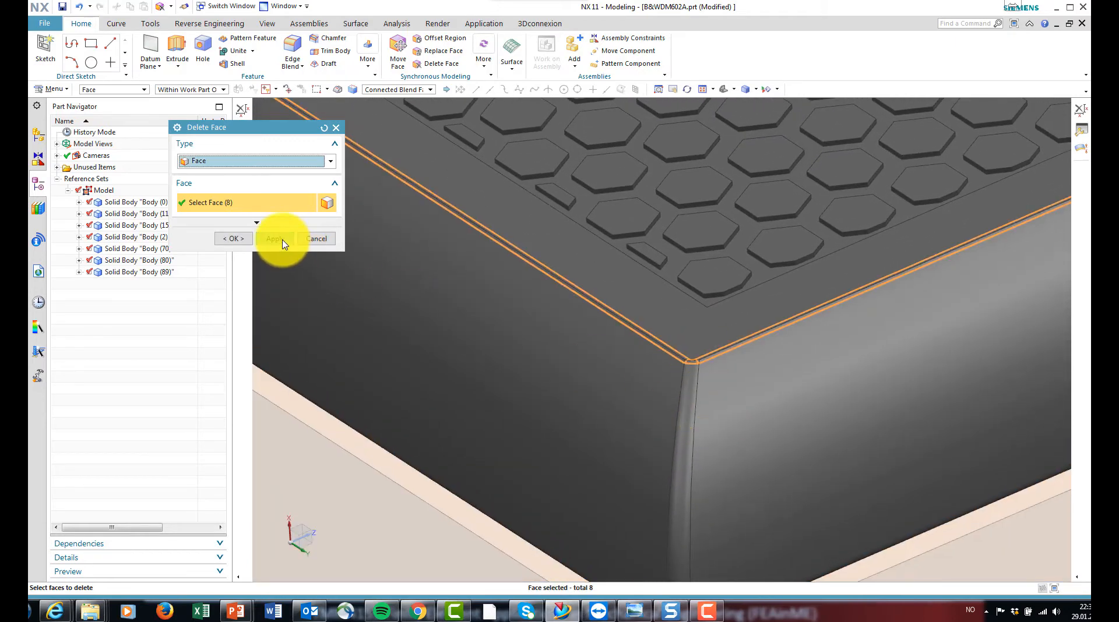
middle_click(720, 355)
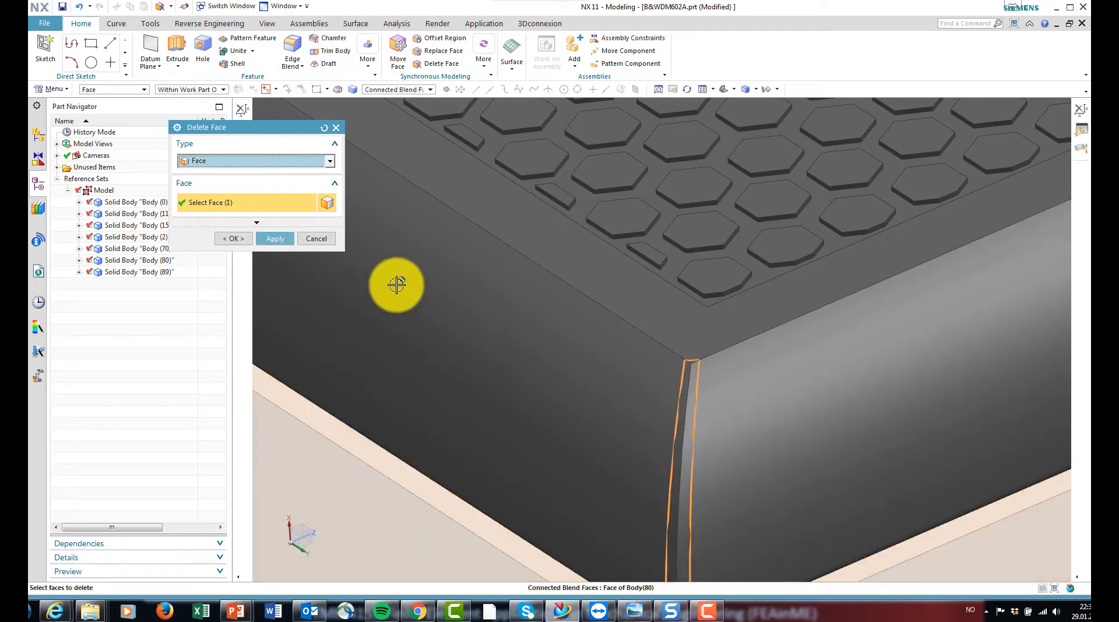
click(288, 243)
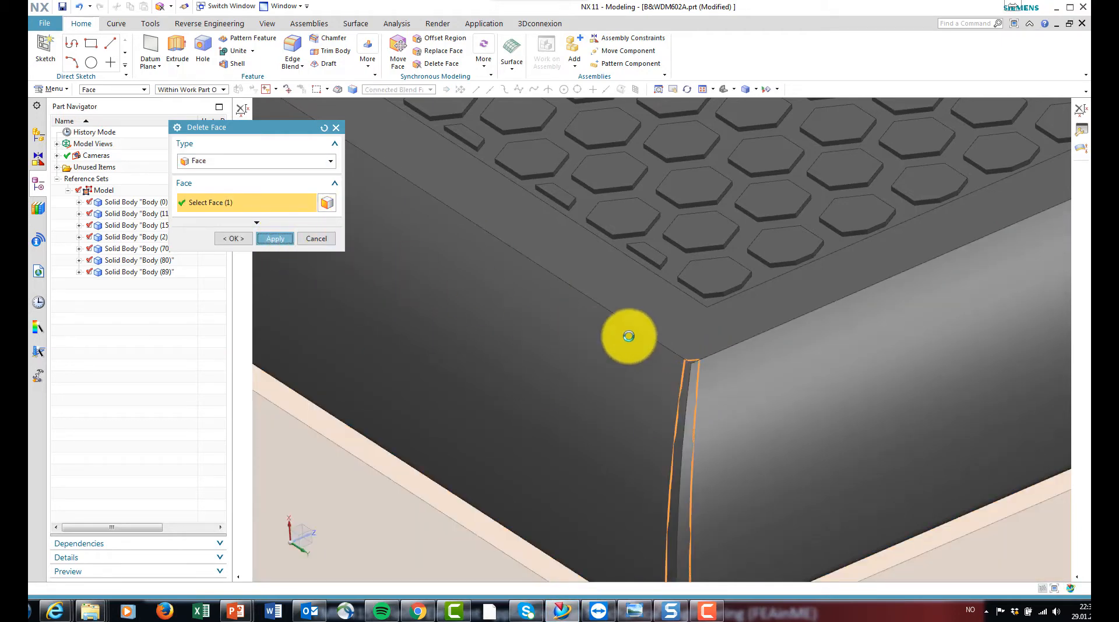
At the near end of the groove between the baffle panels, delete the side blend and the connected edge blends of the woofer panel.
scroll(726, 348, down, 5)
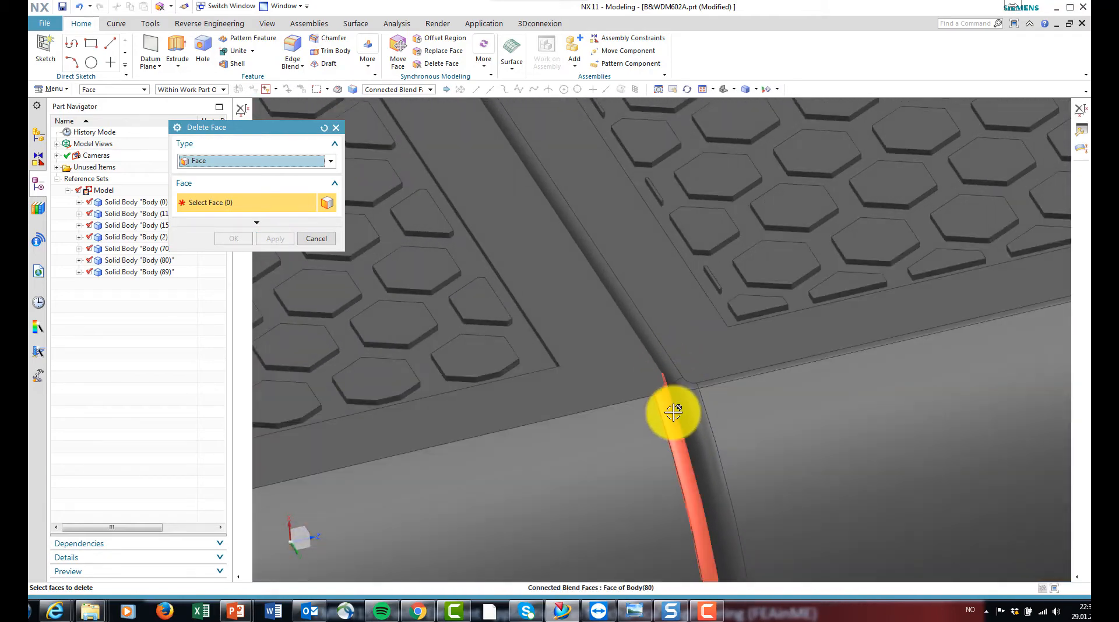
click(674, 415)
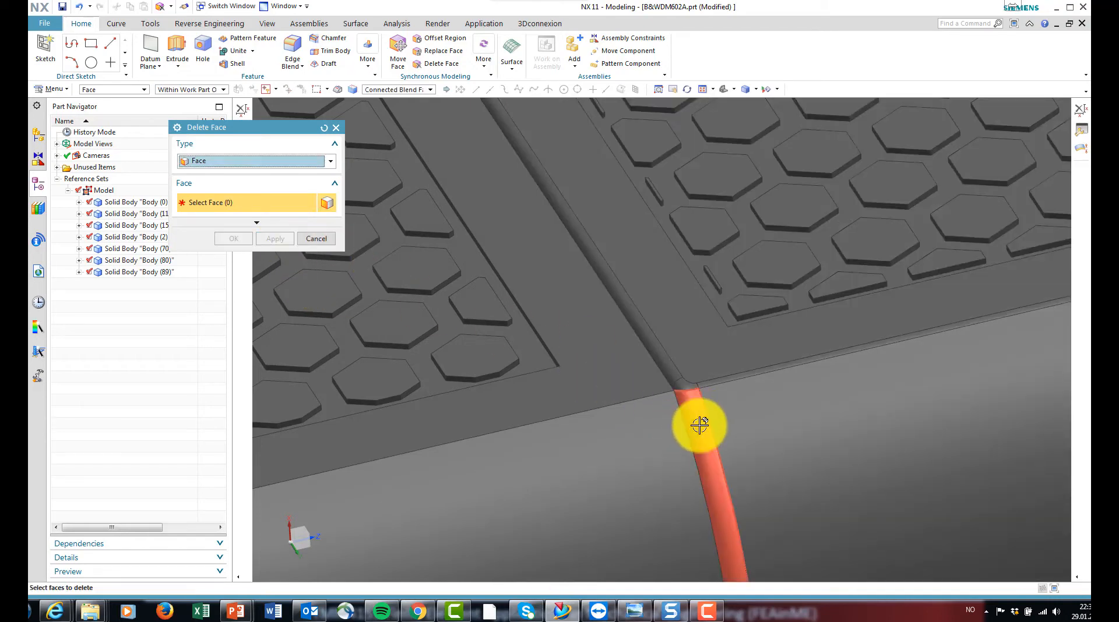
click(694, 425)
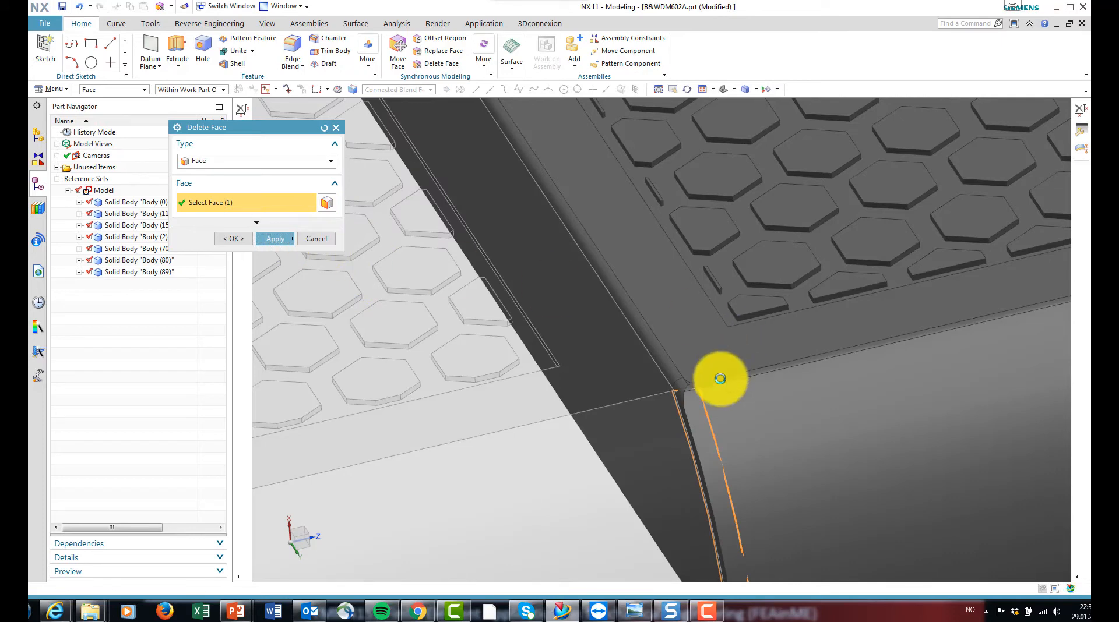
key(Return)
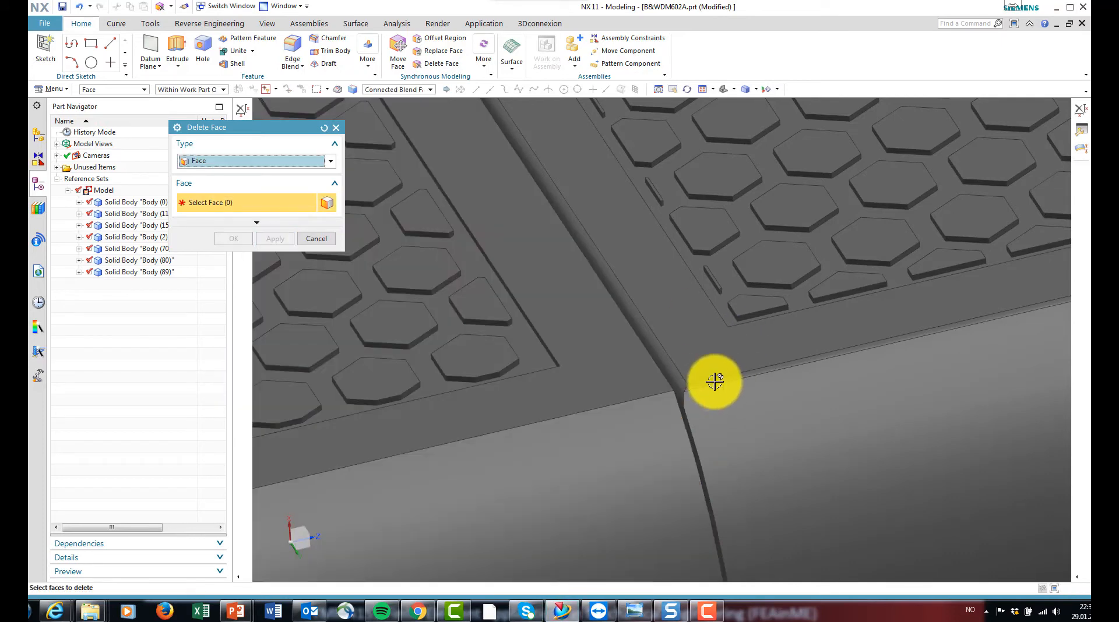
click(701, 382)
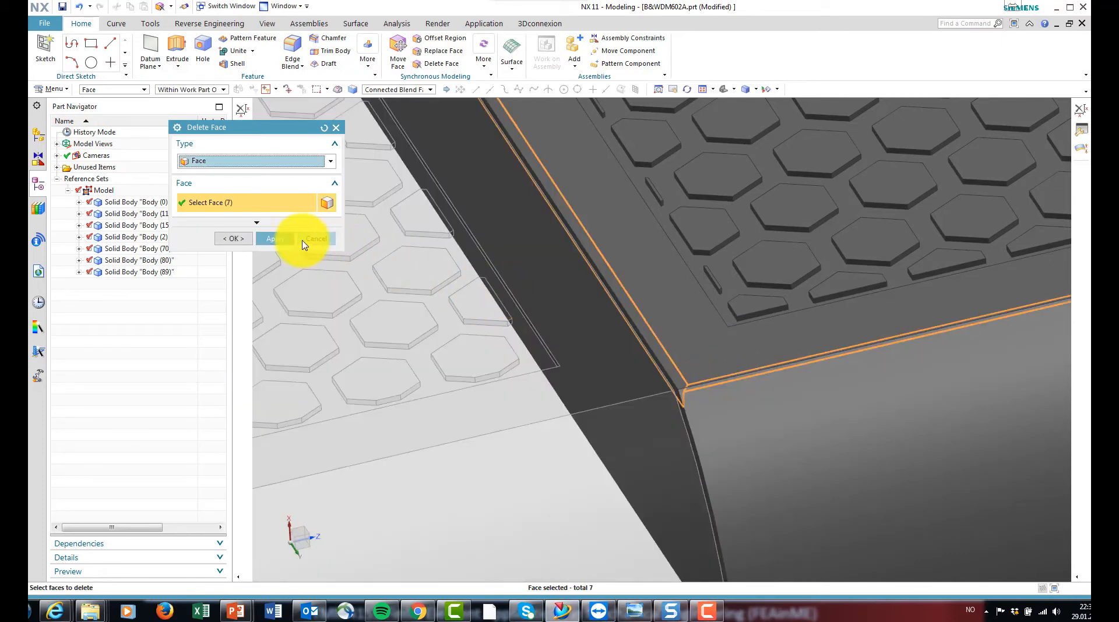
Delete the blend faces at the two outer corners of the baffle's tweeter end.
scroll(730, 362, down, 2)
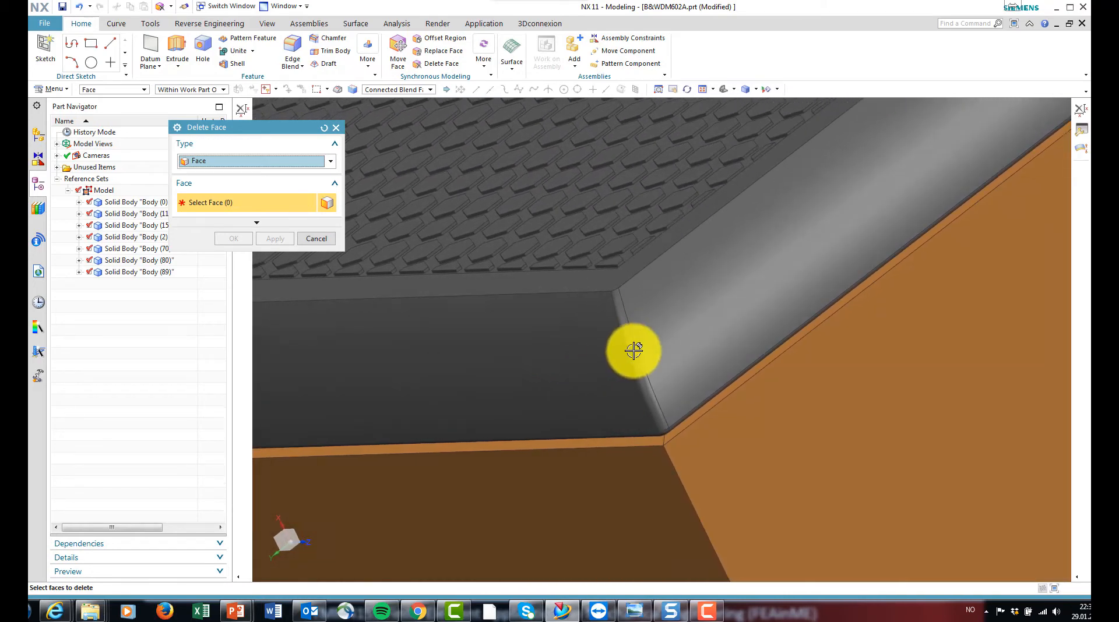
click(411, 280)
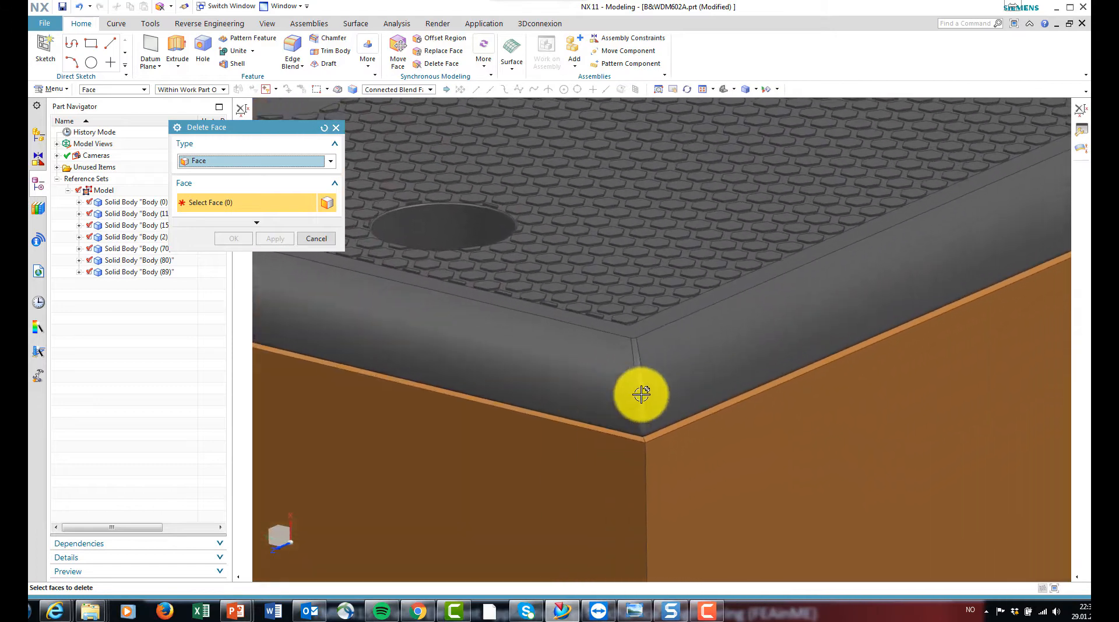
click(565, 390)
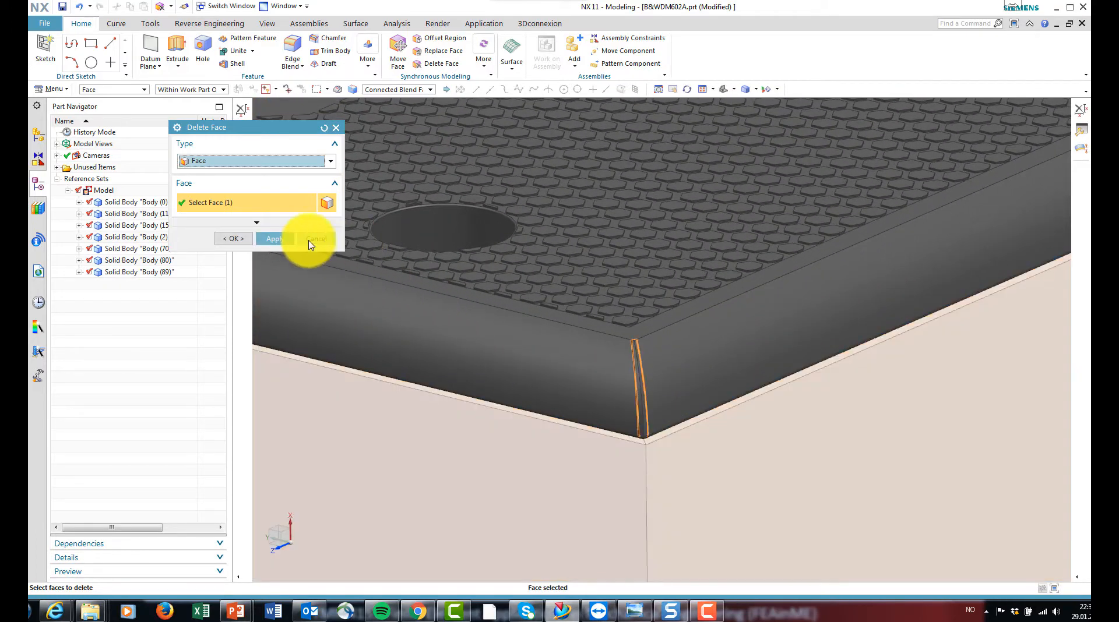
middle_click(614, 311)
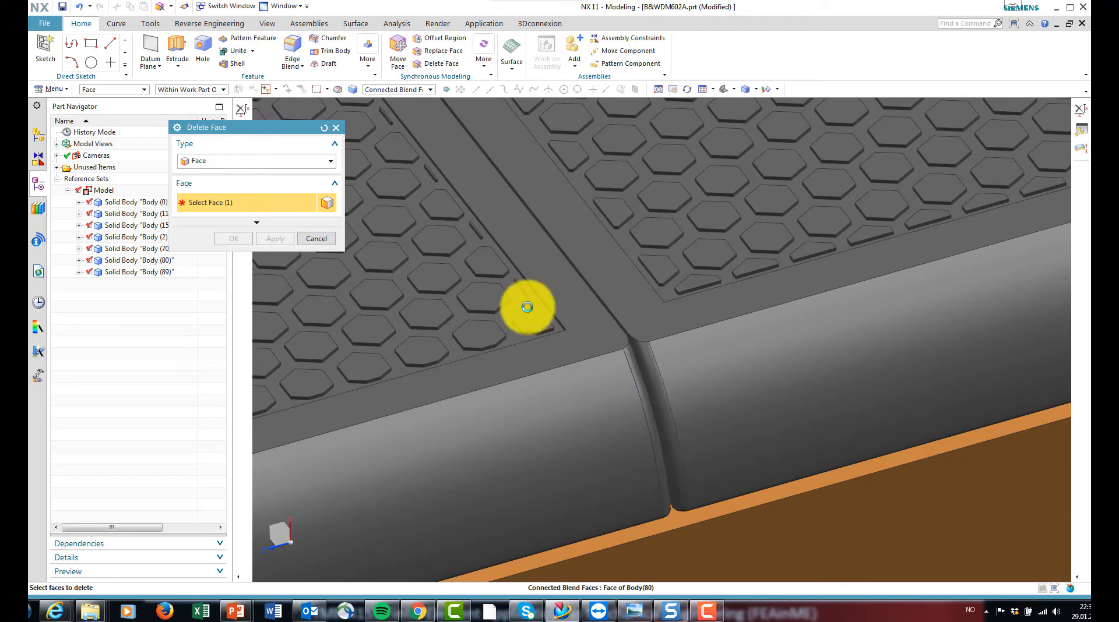
Delete the blend faces of both panels at the opposite end of the groove dividing the baffle.
click(612, 369)
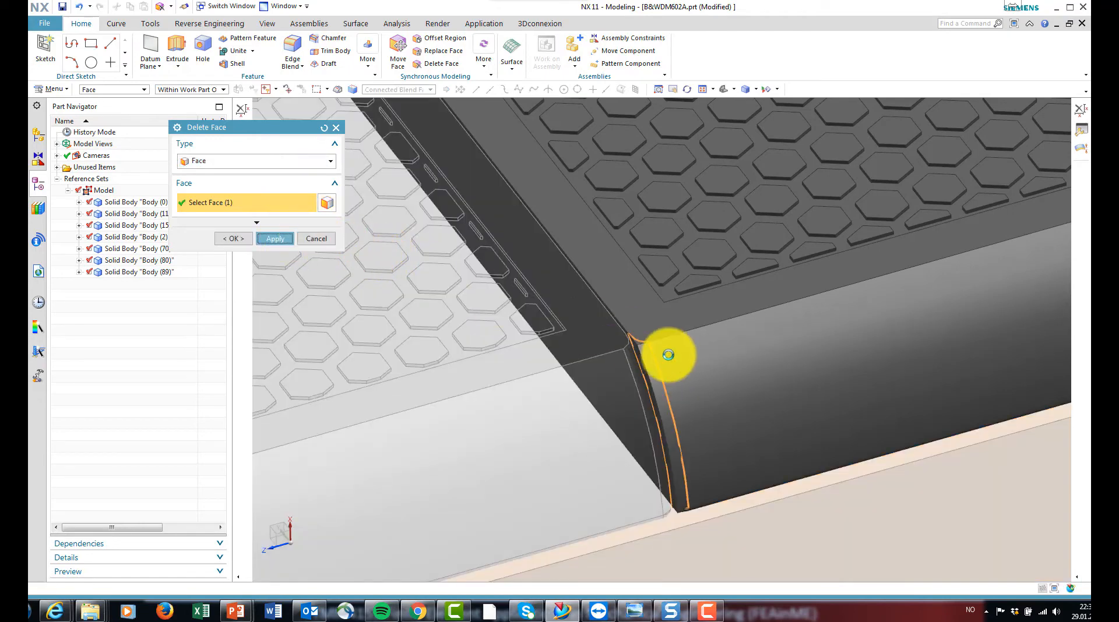
click(374, 282)
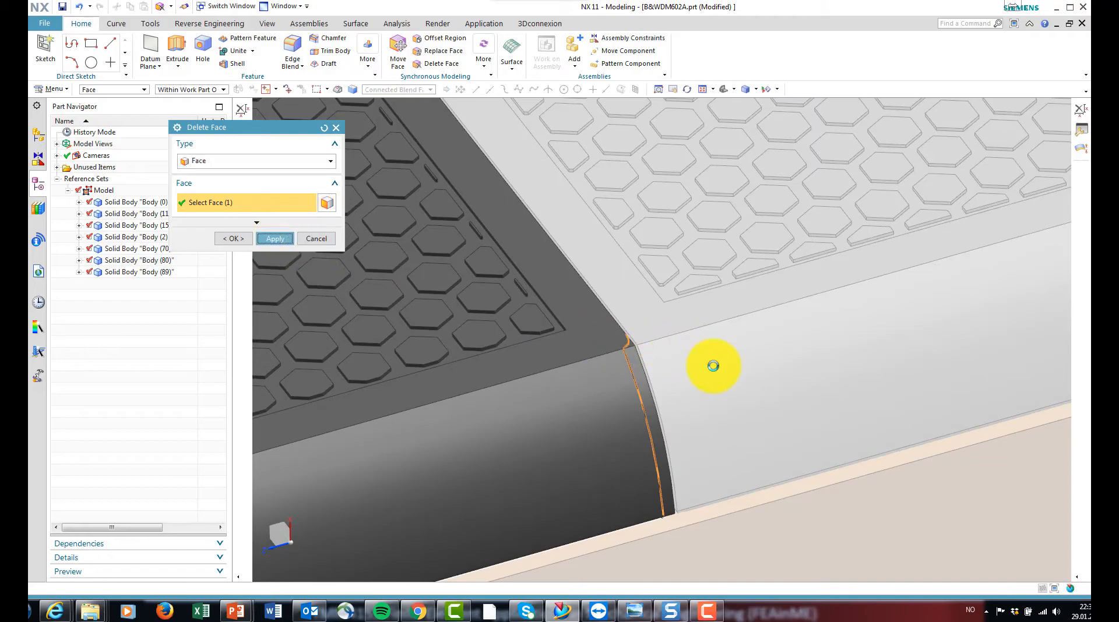
scroll(757, 400, down, 6)
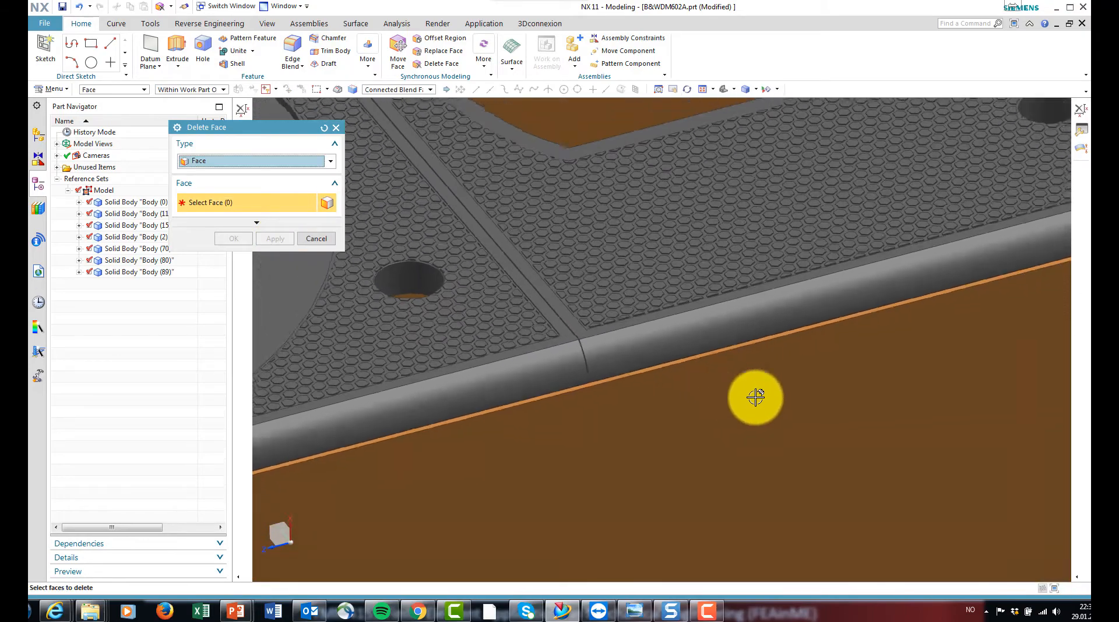
Delete the blend face at the remaining outer corner of the port panel.
scroll(737, 397, down, 3)
middle_drag(769, 397, 687, 400)
scroll(699, 446, up, 2)
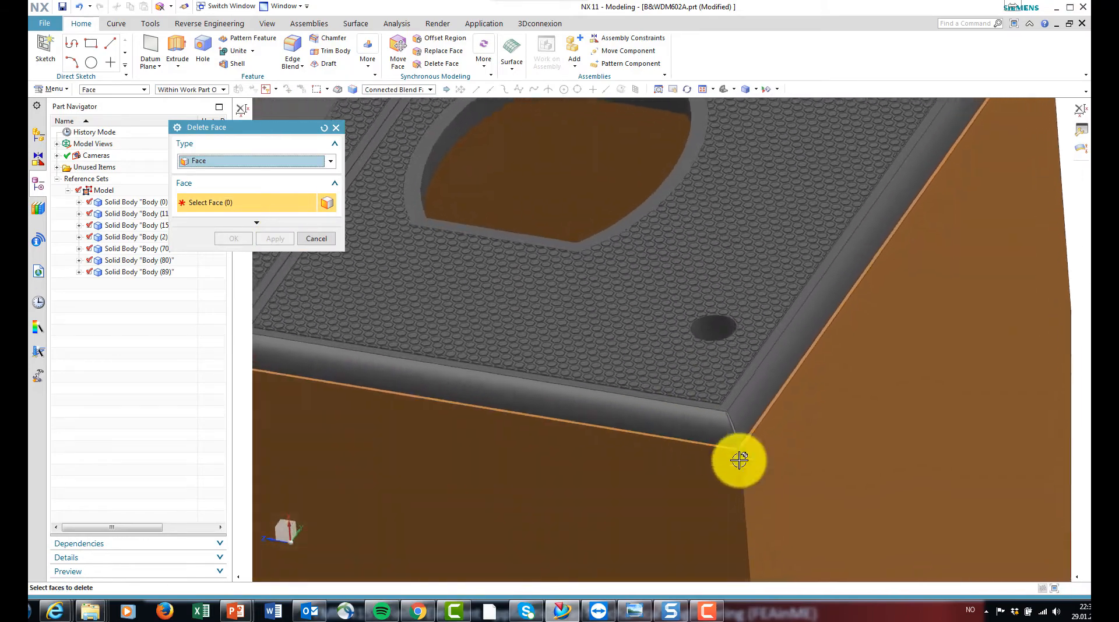
scroll(699, 445, up, 3)
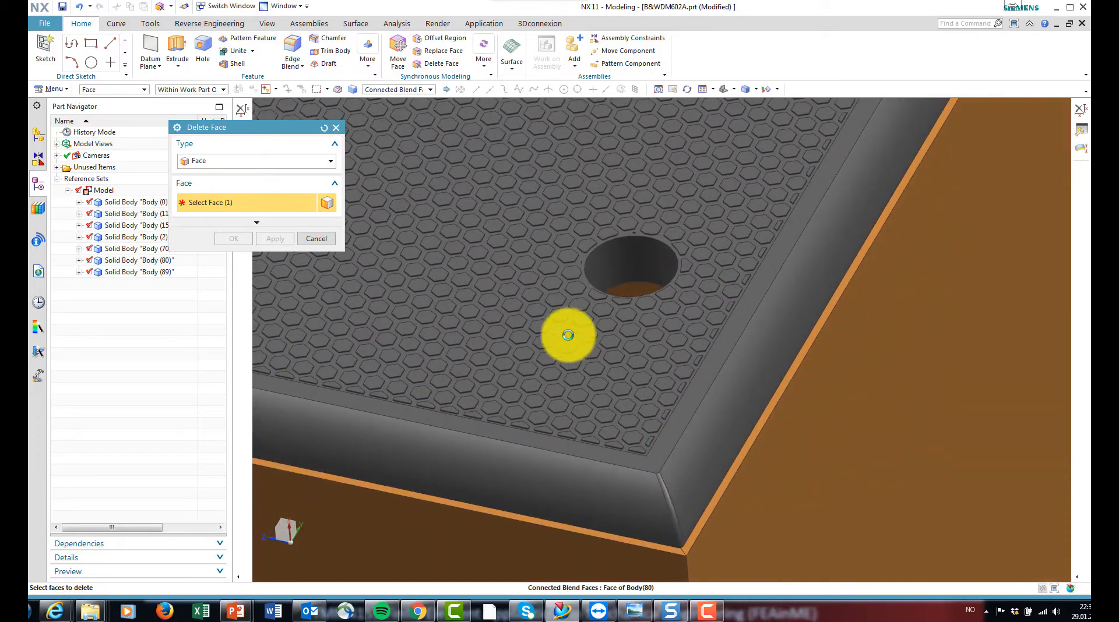
click(587, 360)
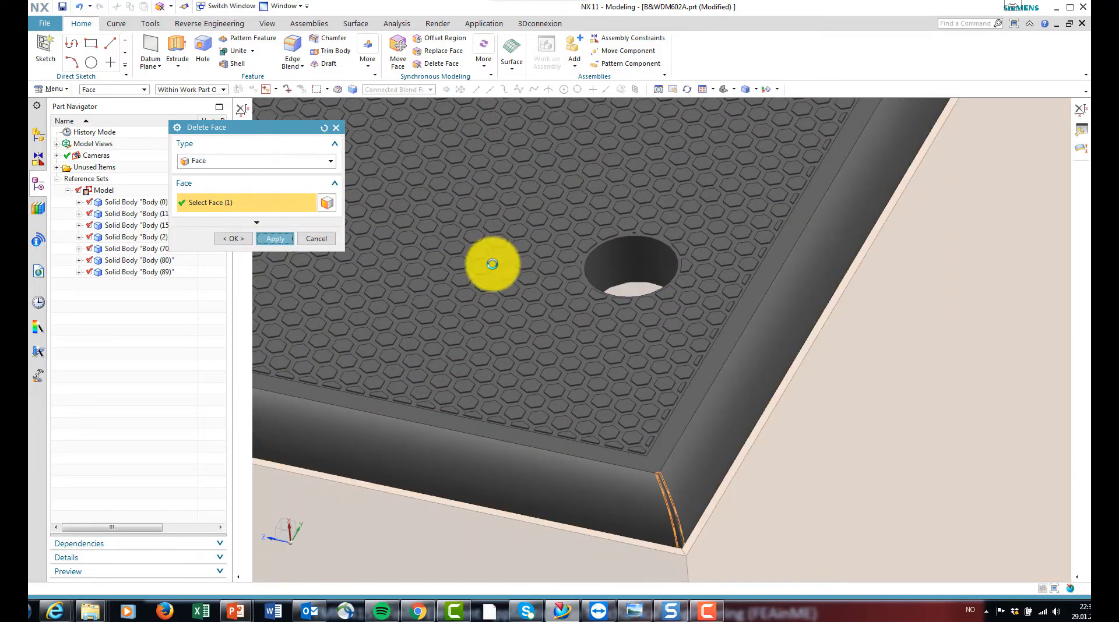
Inspect the port panel's cleaned corners and the hexagonal pattern around its screw holes, and leave Delete Face.
scroll(869, 331, down, 6)
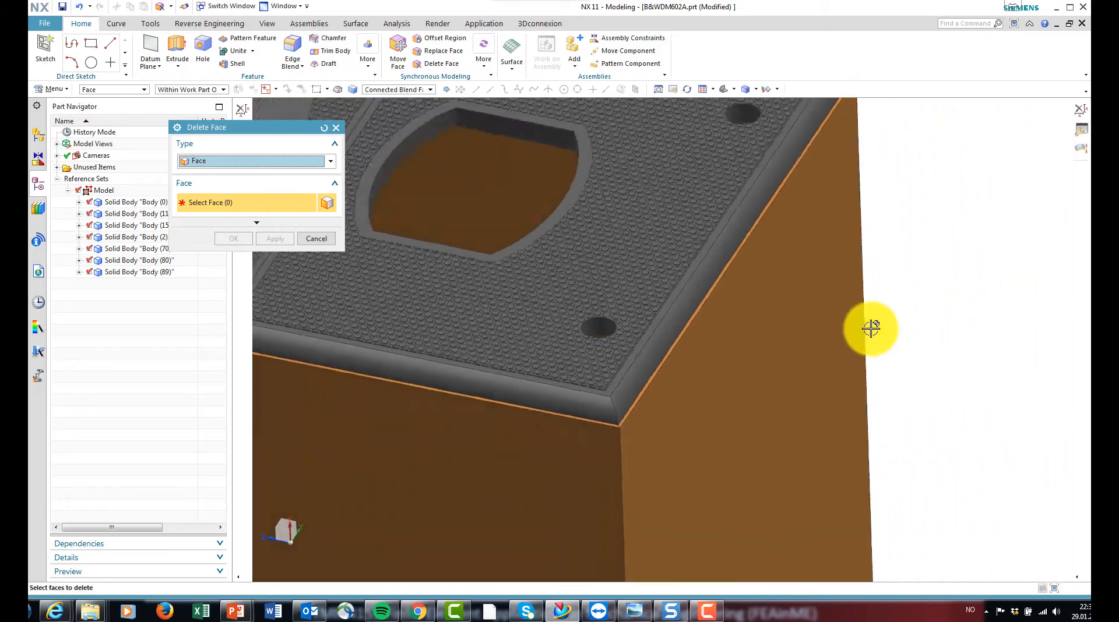
scroll(904, 372, up, 5)
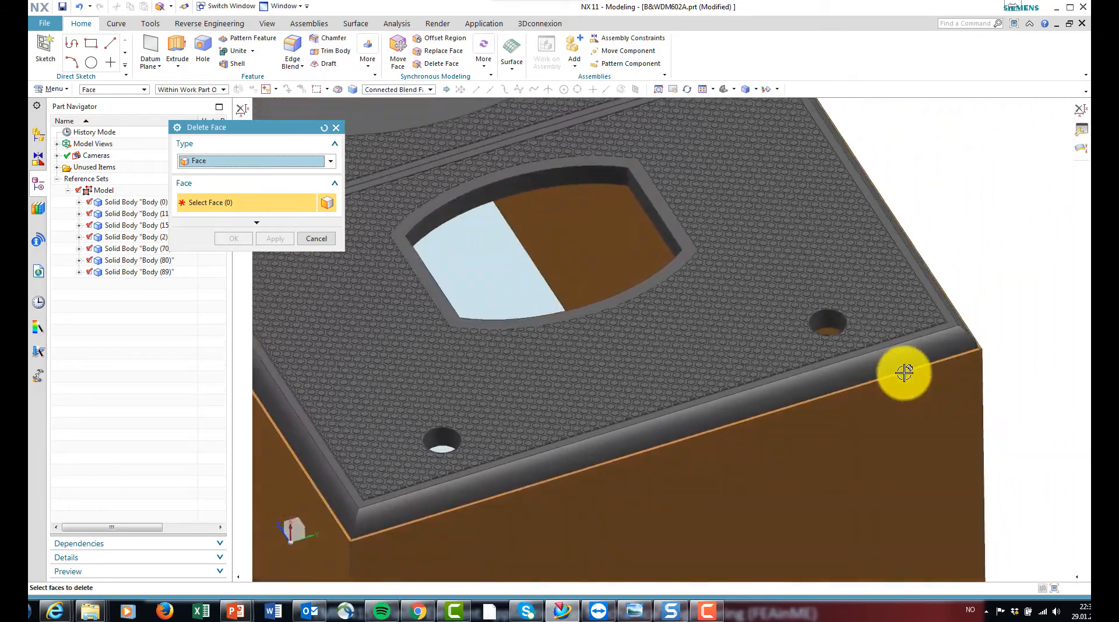
scroll(904, 374, up, 4)
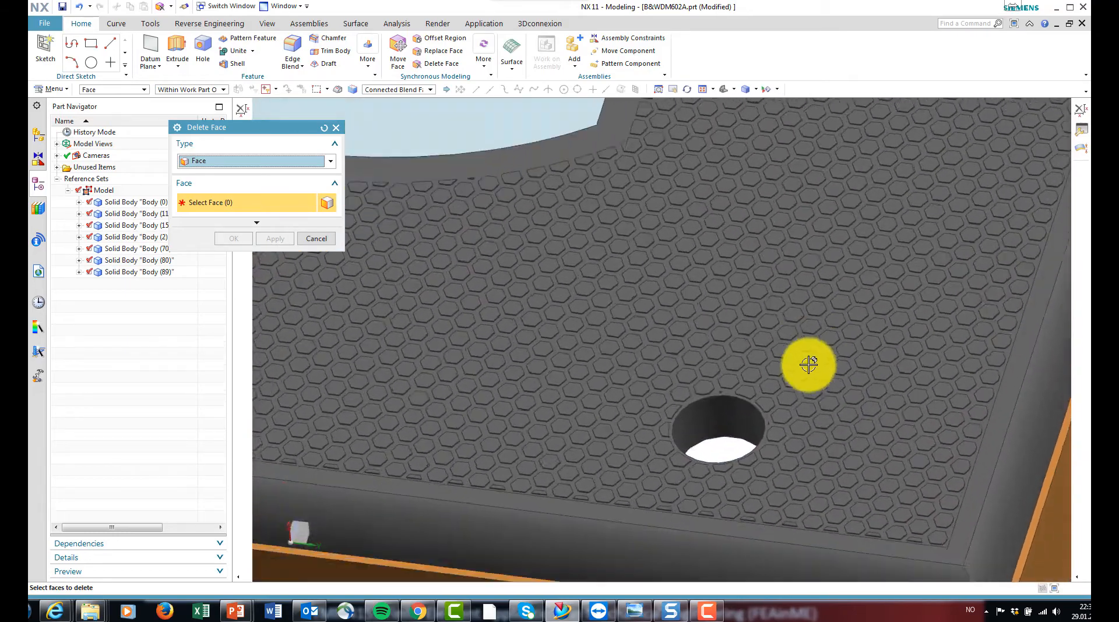
scroll(754, 360, up, 5)
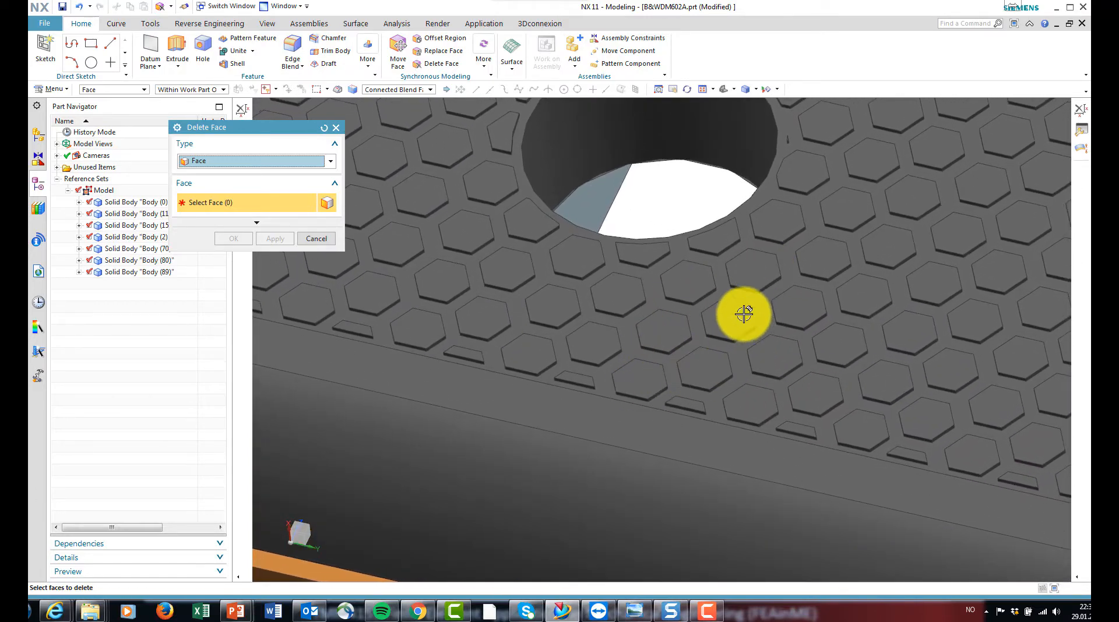
scroll(725, 352, down, 6)
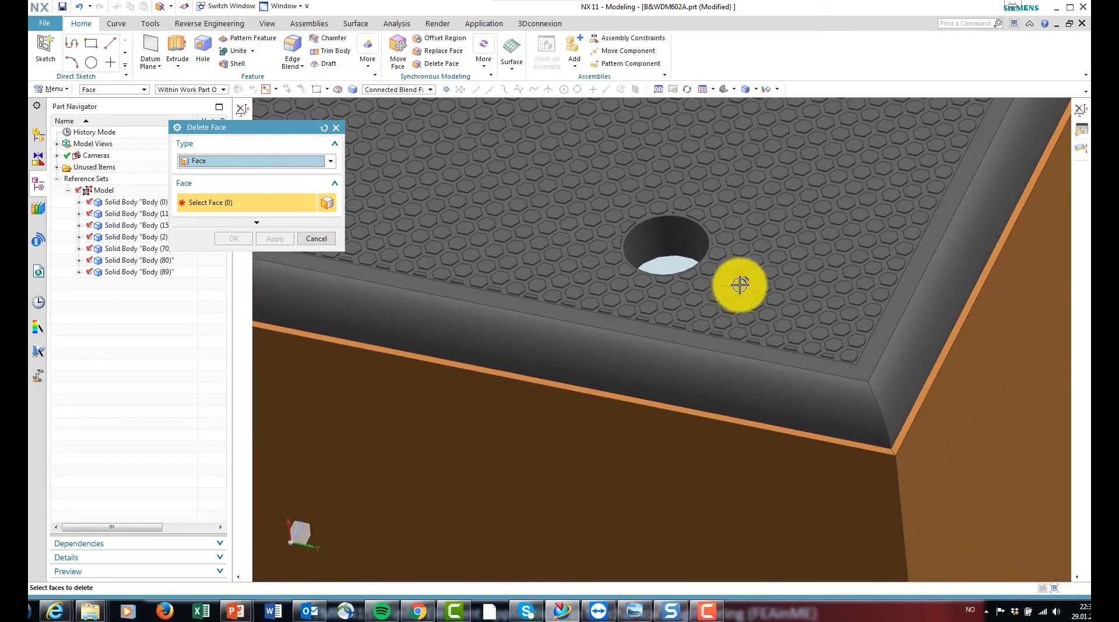
scroll(736, 285, up, 6)
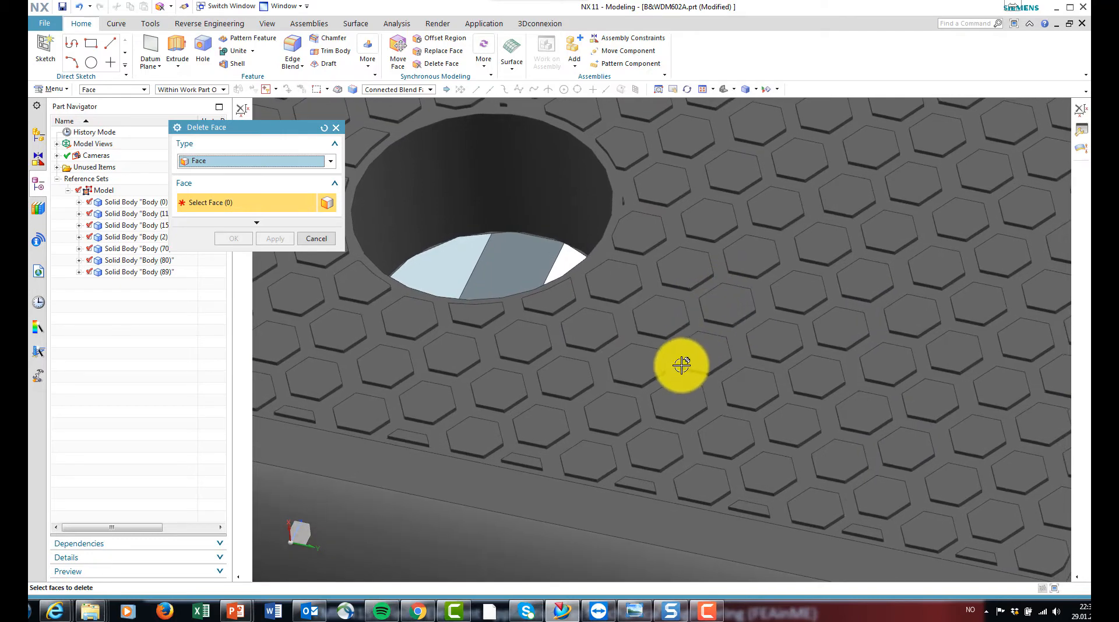
scroll(653, 365, down, 6)
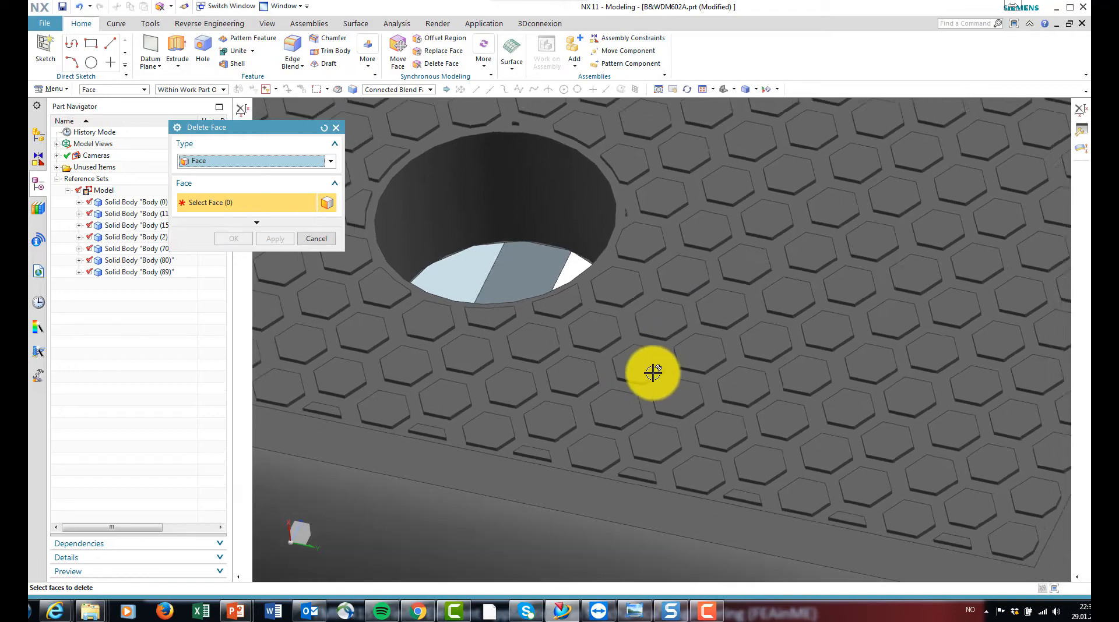
scroll(671, 329, down, 8)
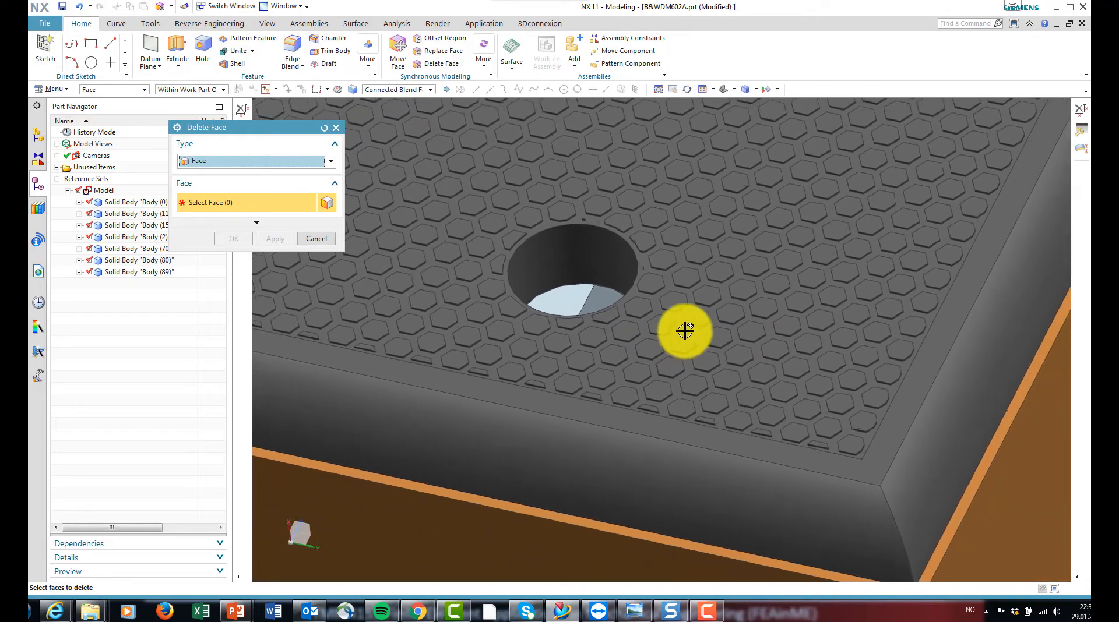
scroll(689, 315, down, 6)
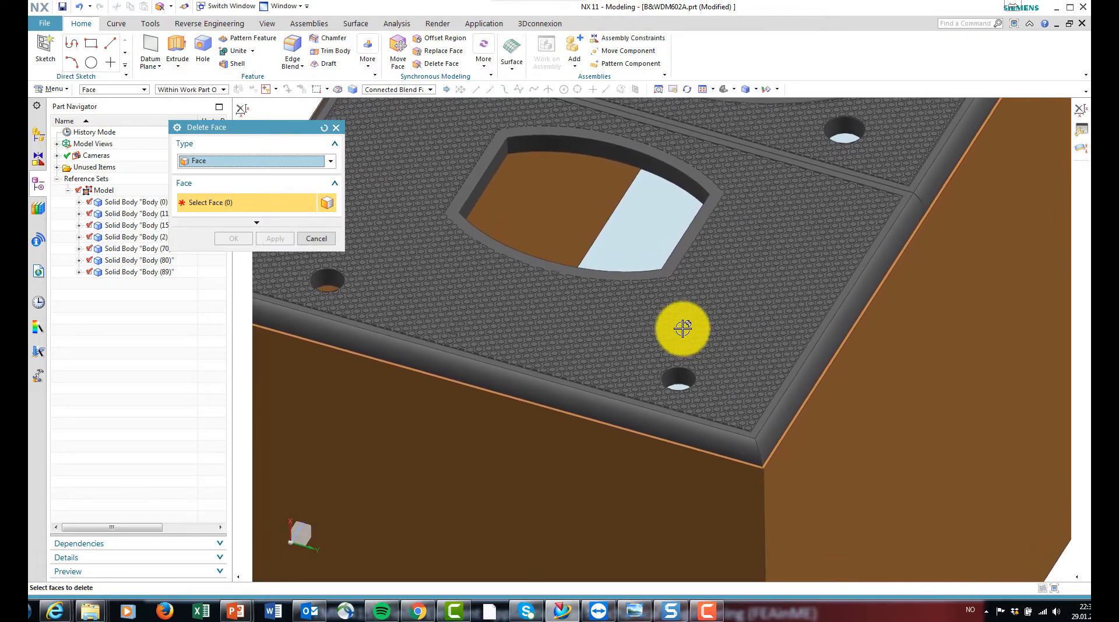
click(325, 239)
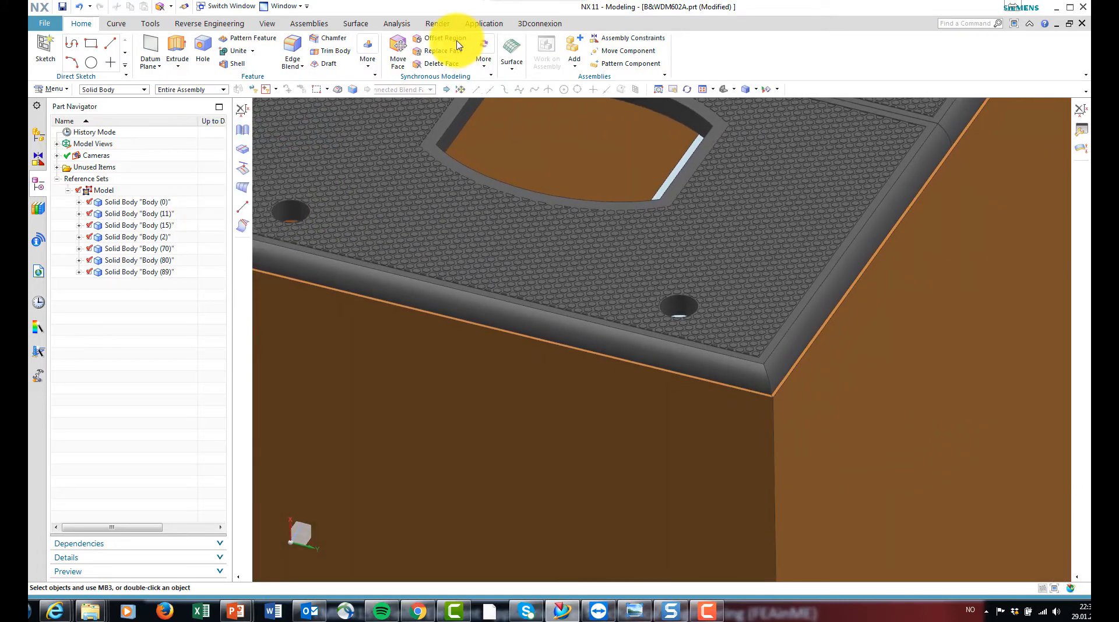
Replace the rounded side faces of the port panel and the adjoining main panel with the cabinet's flat side face, using Replace Face.
click(438, 52)
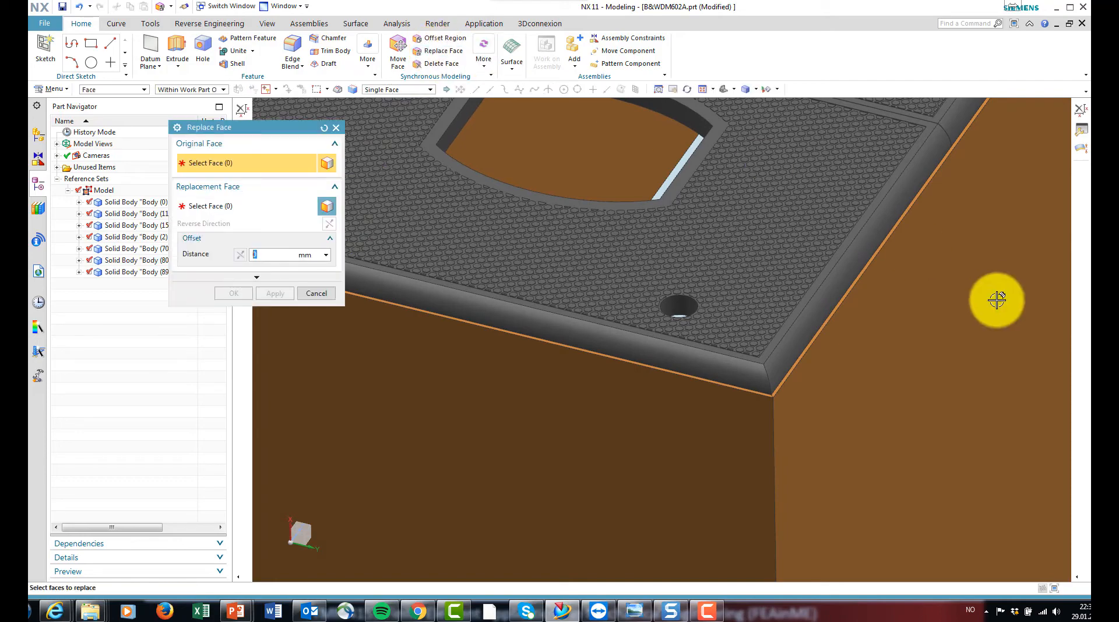
scroll(851, 367, up, 4)
click(724, 393)
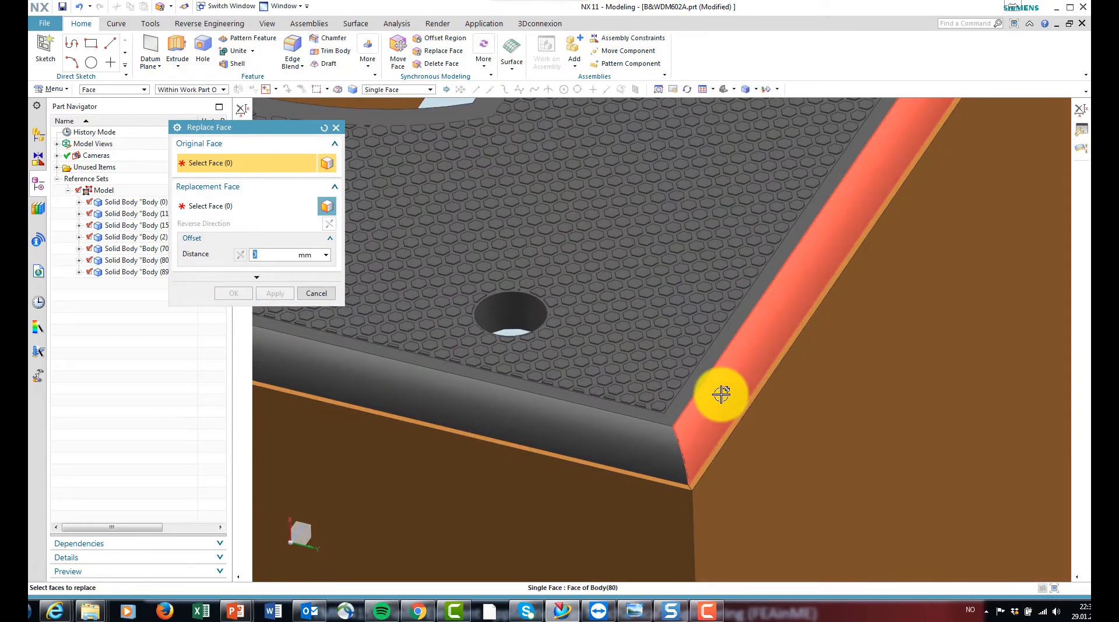
scroll(758, 332, down, 3)
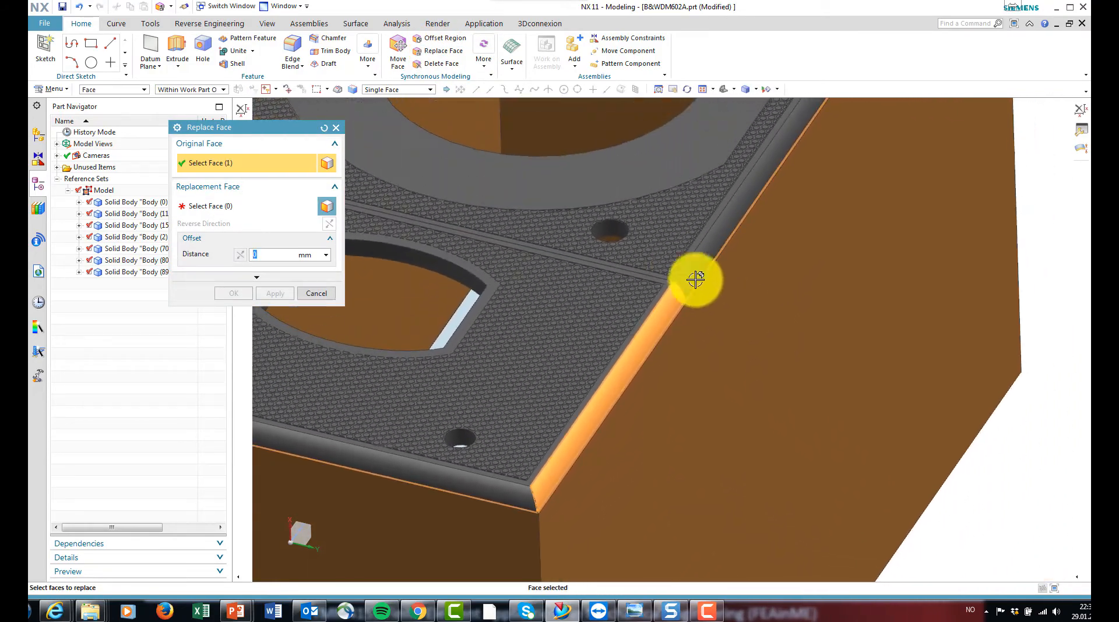
click(249, 207)
click(652, 436)
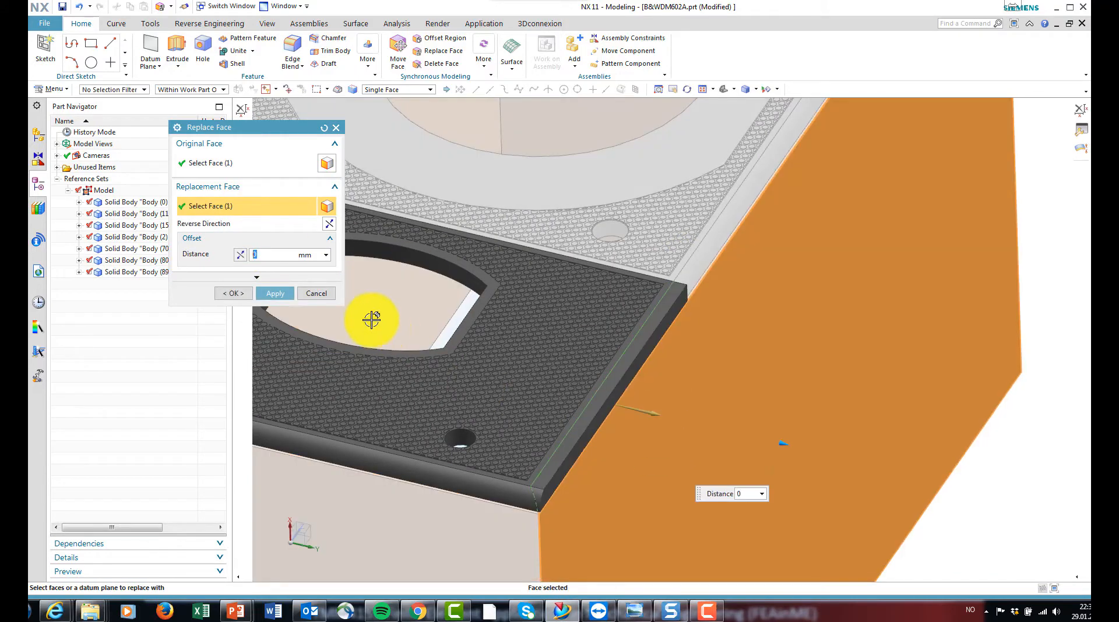
click(272, 296)
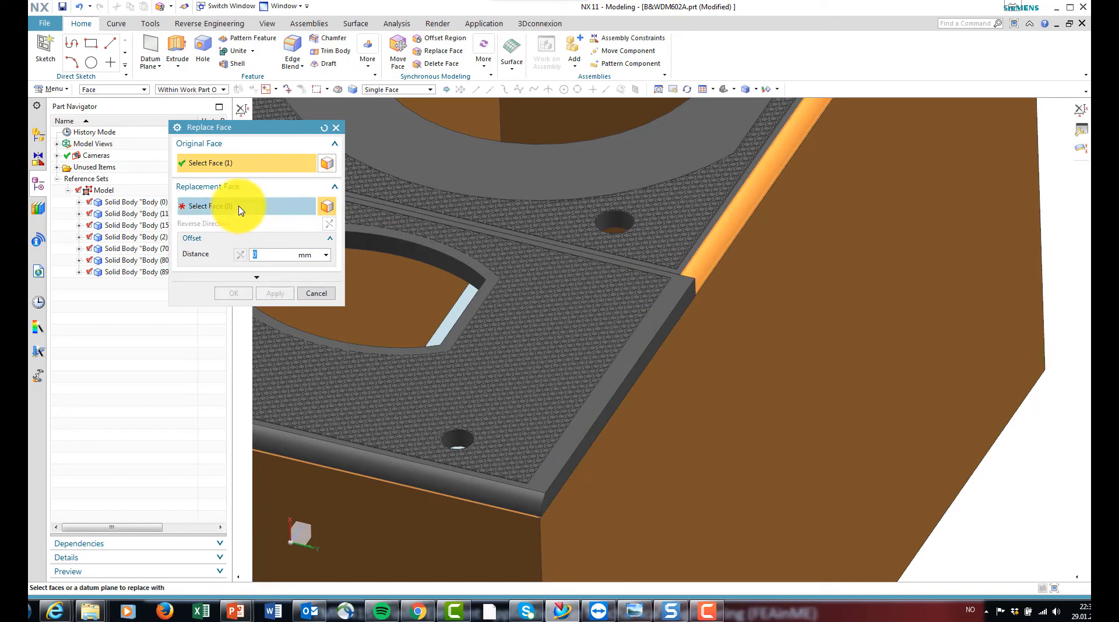
click(239, 210)
click(789, 300)
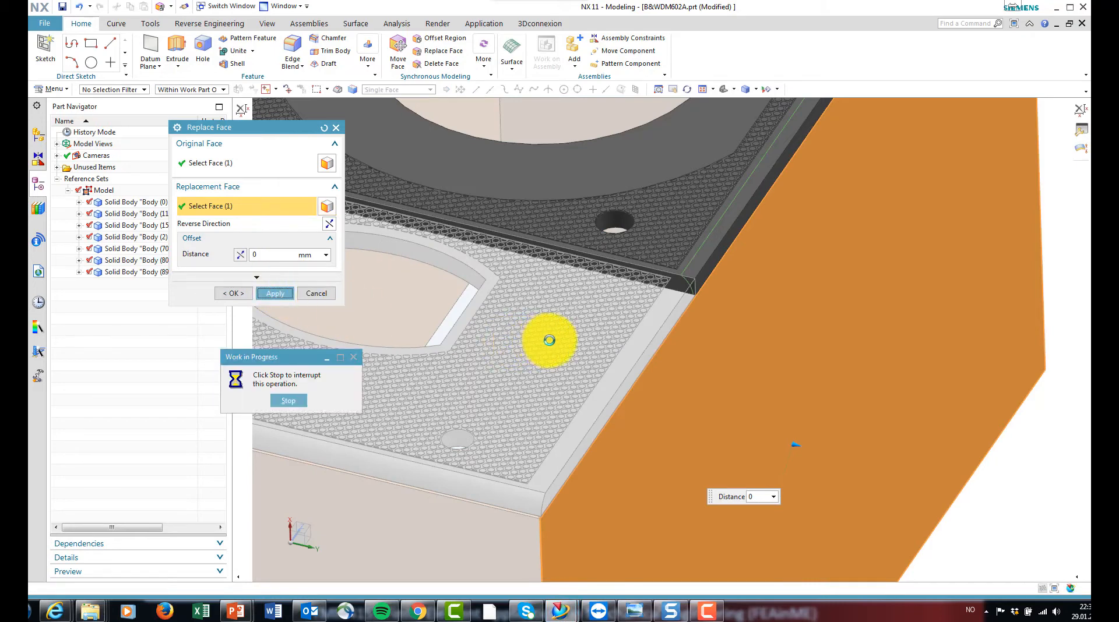
Replace the rounded face along the port panel's outer end with the cabinet's end face.
scroll(589, 399, up, 4)
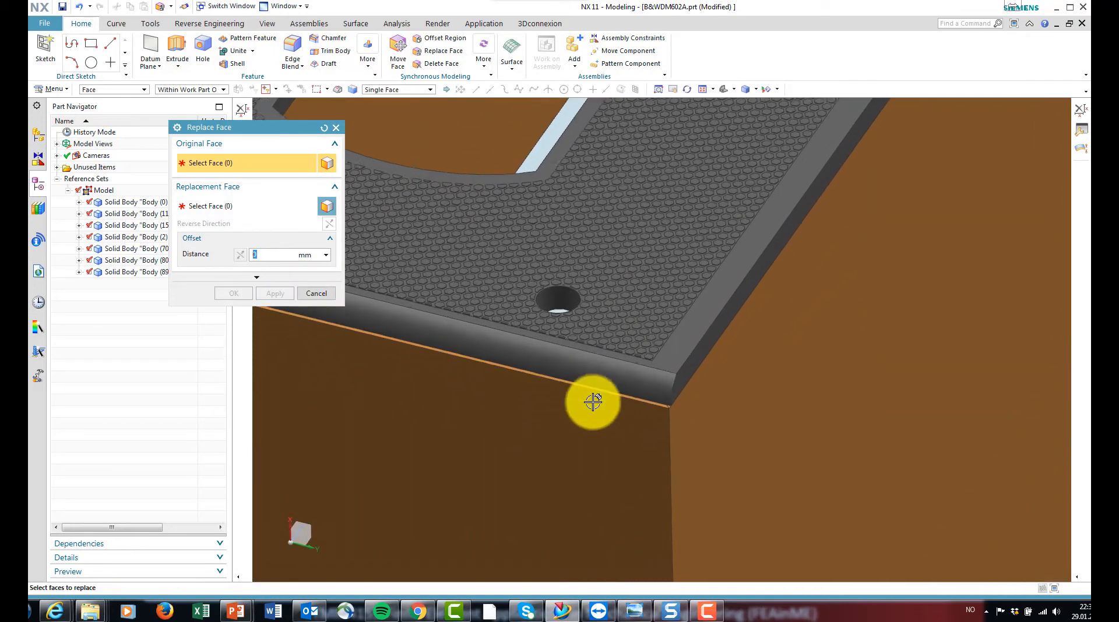
scroll(604, 405, up, 4)
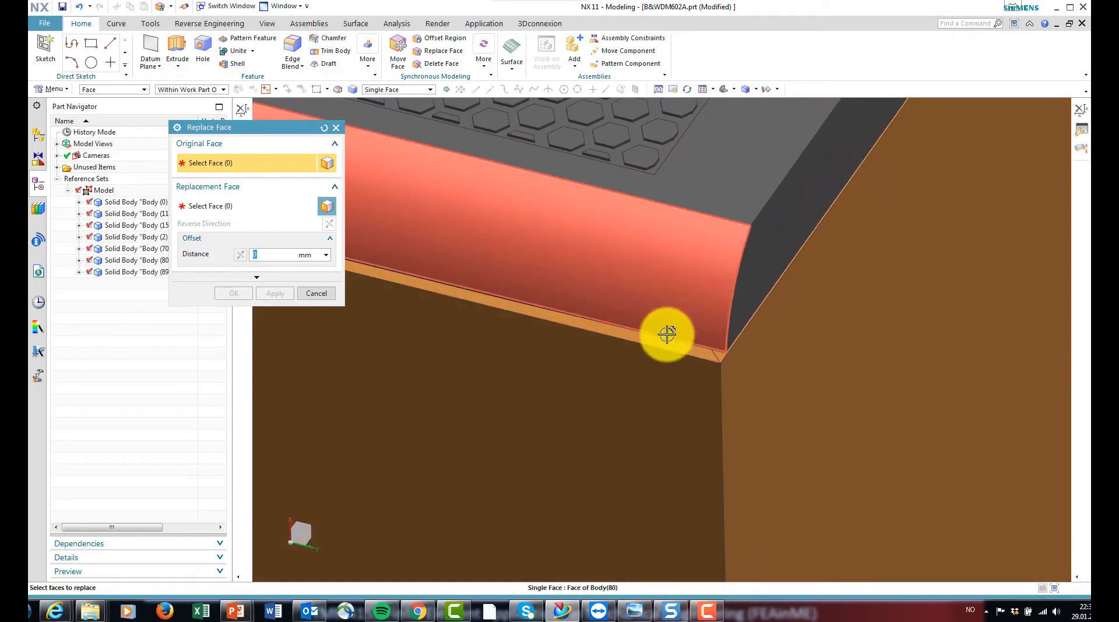
middle_drag(655, 337, 613, 267)
click(613, 267)
click(263, 208)
click(515, 355)
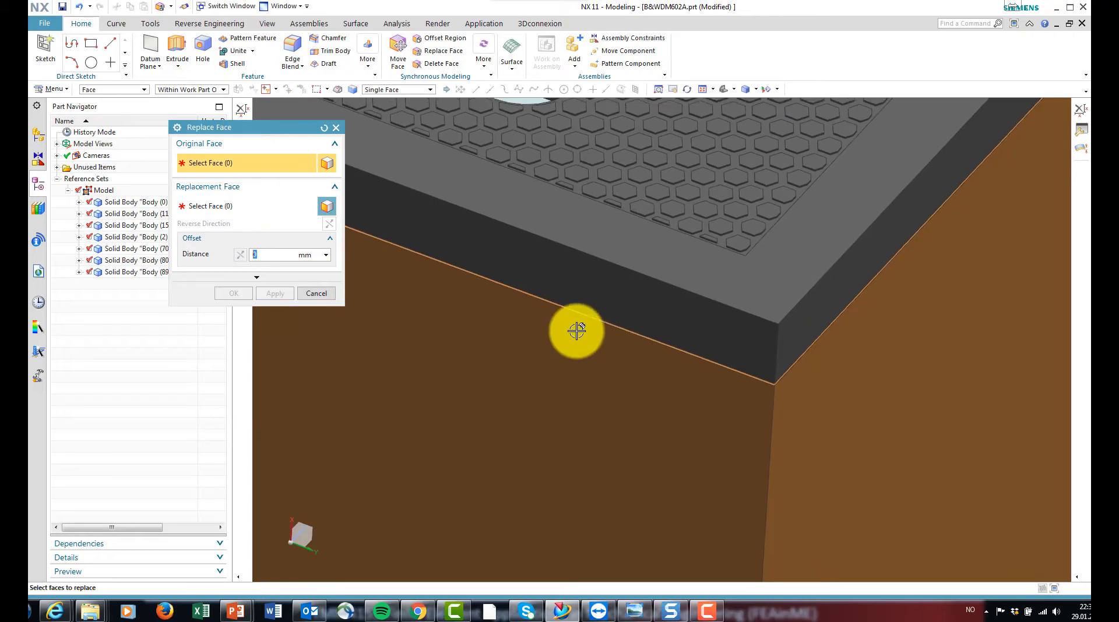
Replace the rounded face on the port panel's other side with the cabinet's adjacent side face.
scroll(576, 327, down, 4)
middle_drag(597, 326, 659, 291)
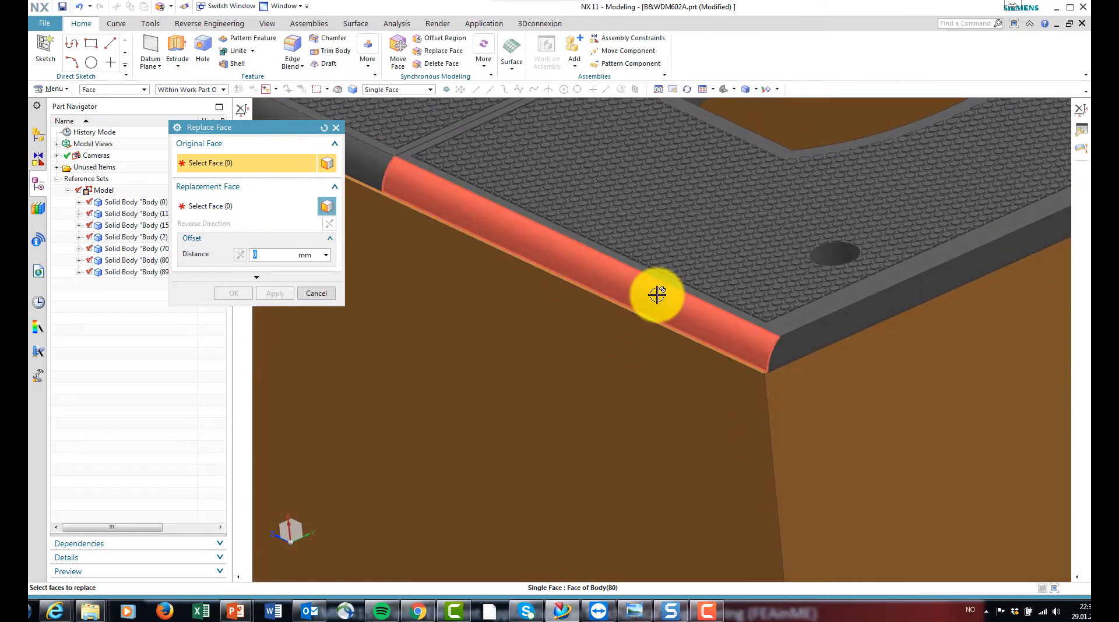
click(656, 295)
click(236, 210)
click(394, 340)
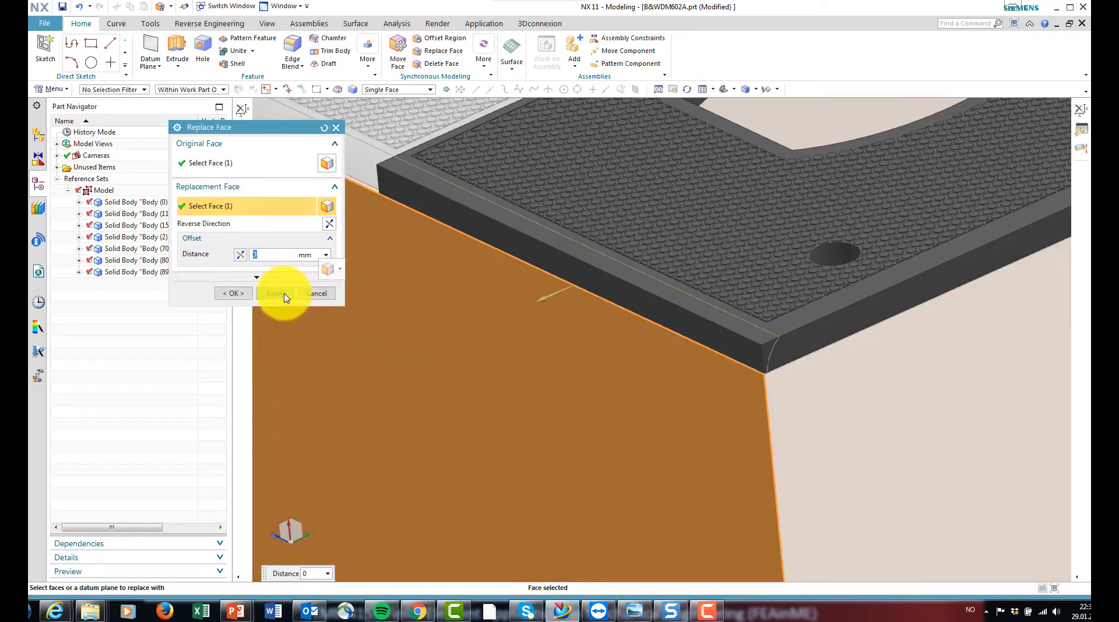
click(284, 294)
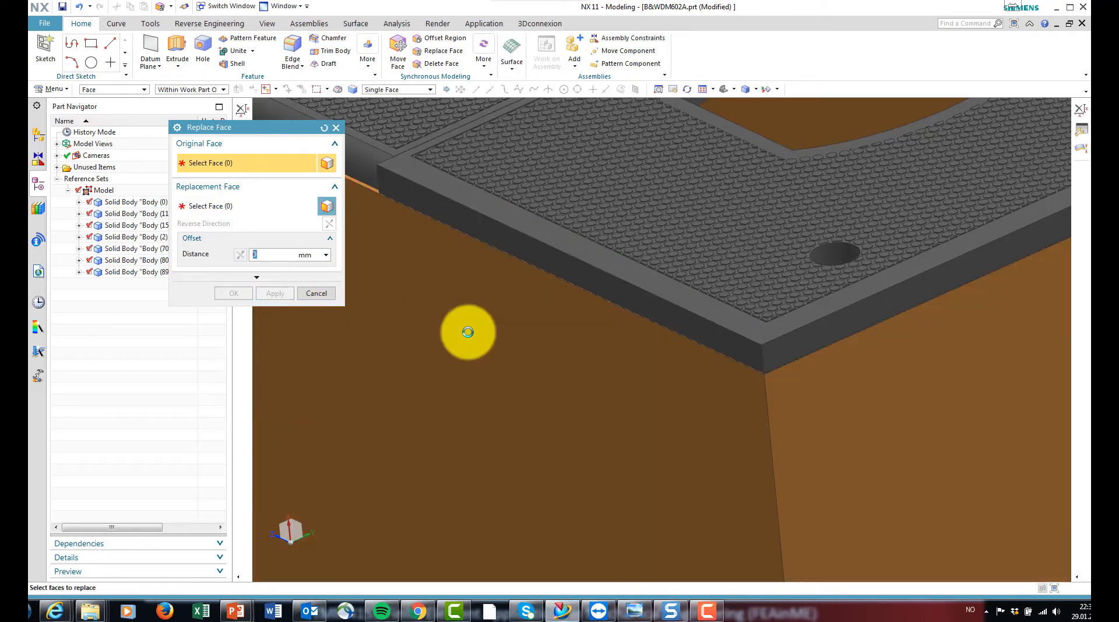
Replace the main panel's long rounded face on the same side with the cabinet's side face.
shift+middle_drag(469, 318, 644, 302)
click(644, 302)
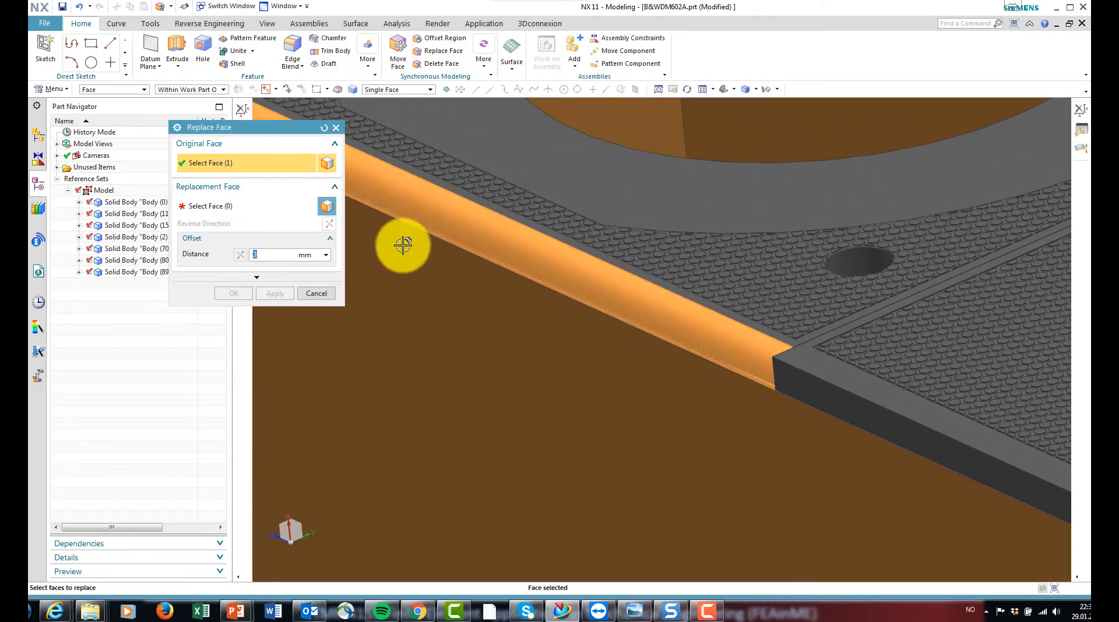
click(226, 207)
click(436, 356)
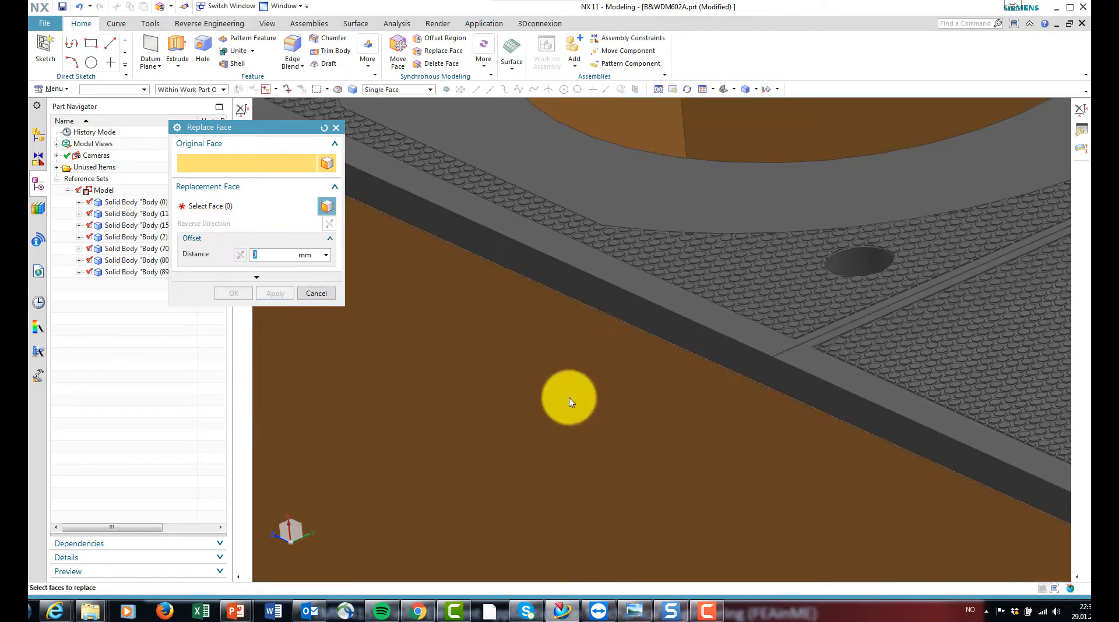
Replace the remaining rounded face at the baffle's tweeter end with the cabinet's end face and save the part.
middle_drag(569, 400, 606, 407)
click(608, 404)
click(243, 205)
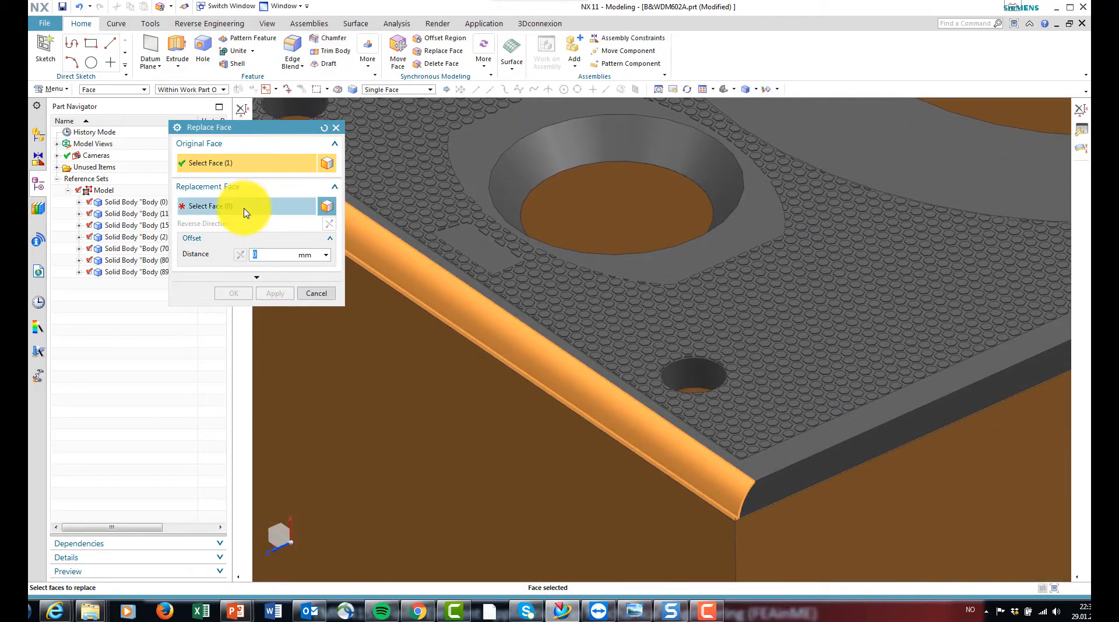
click(478, 365)
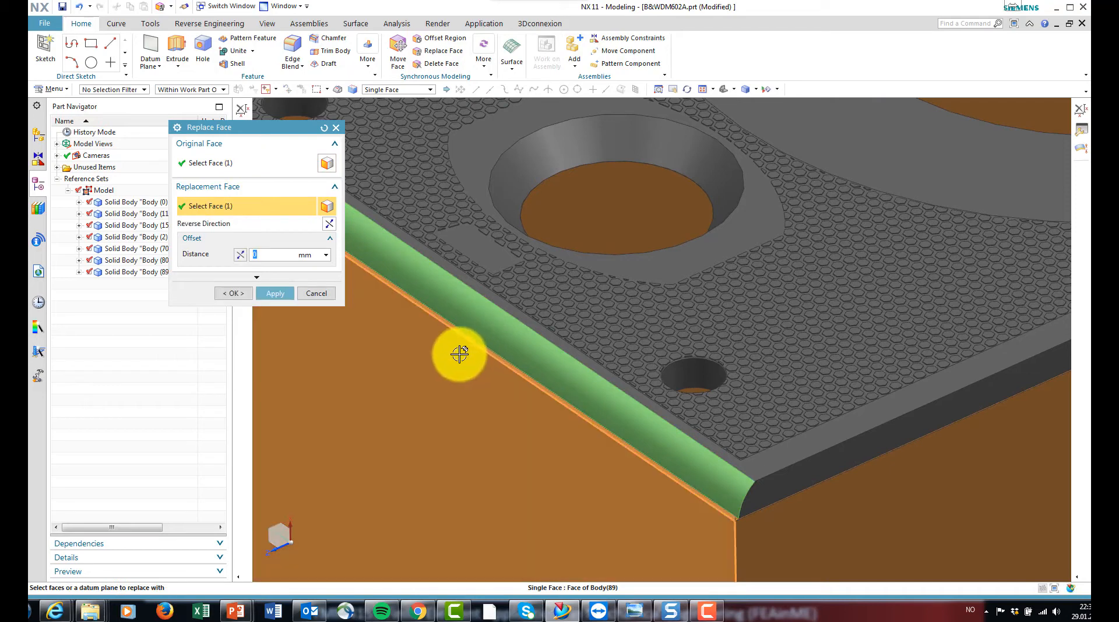
click(276, 295)
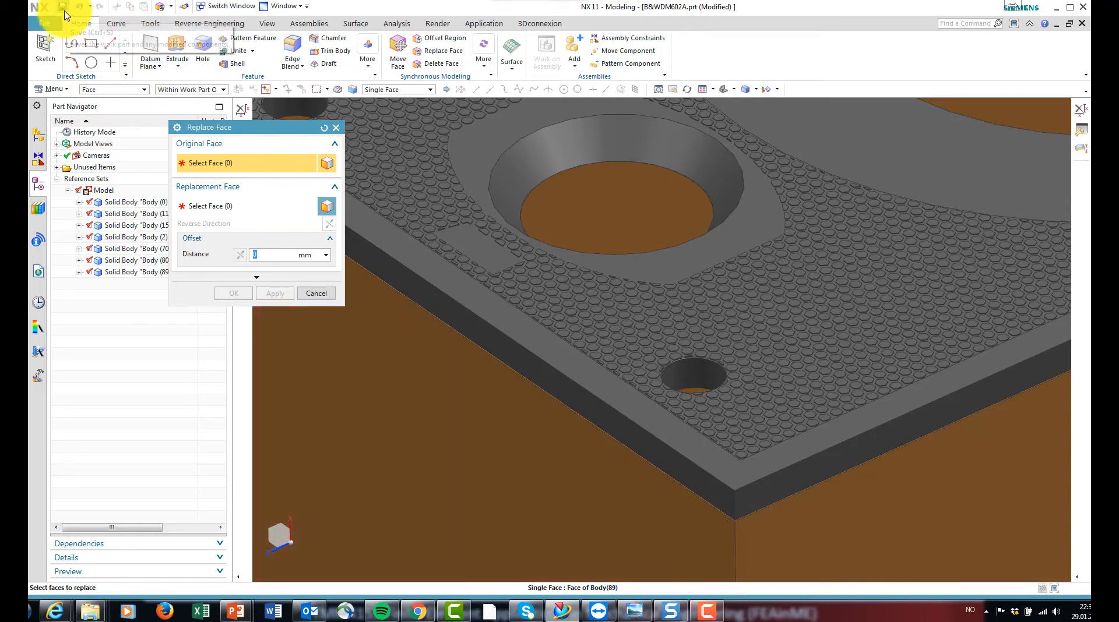
click(63, 9)
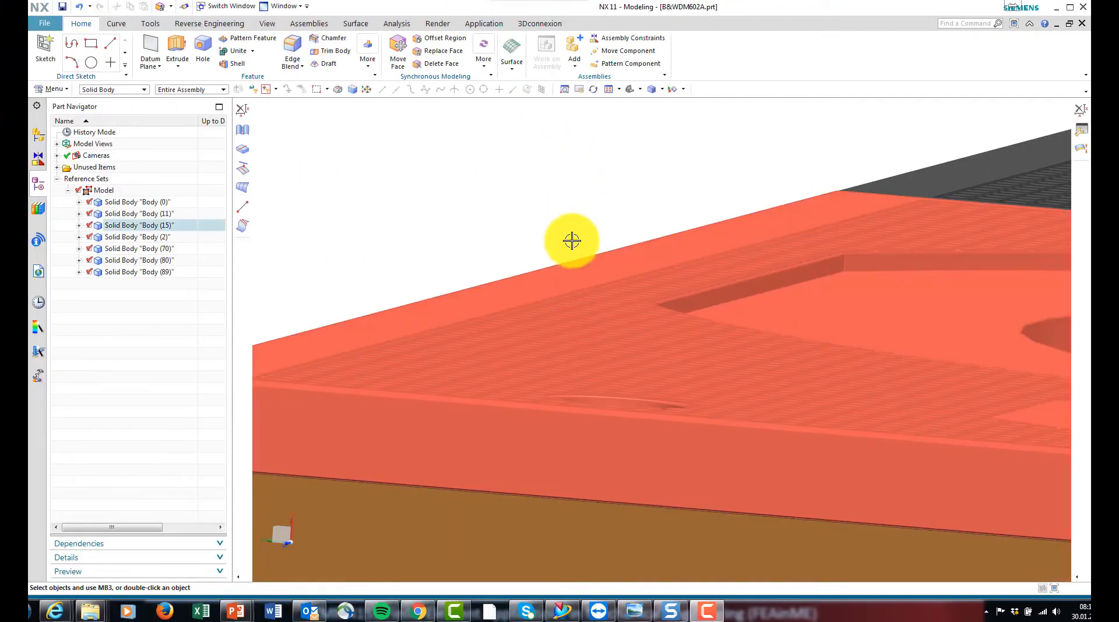
Try to replace the recessed face between the main panel's hexagons with the flat face of its surrounding rim.
click(567, 230)
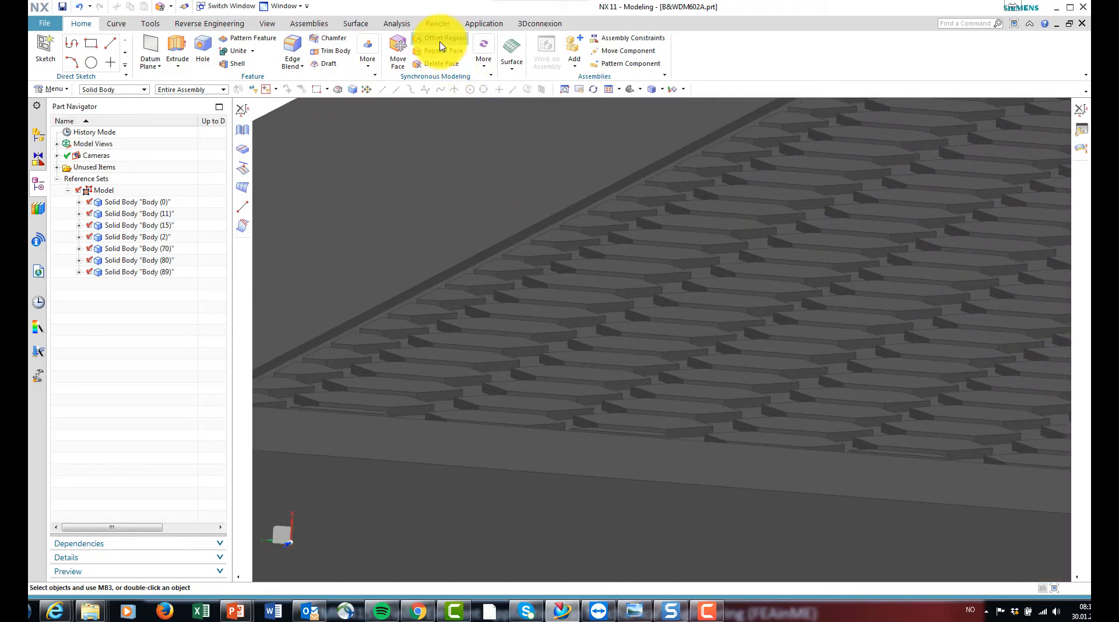
click(437, 56)
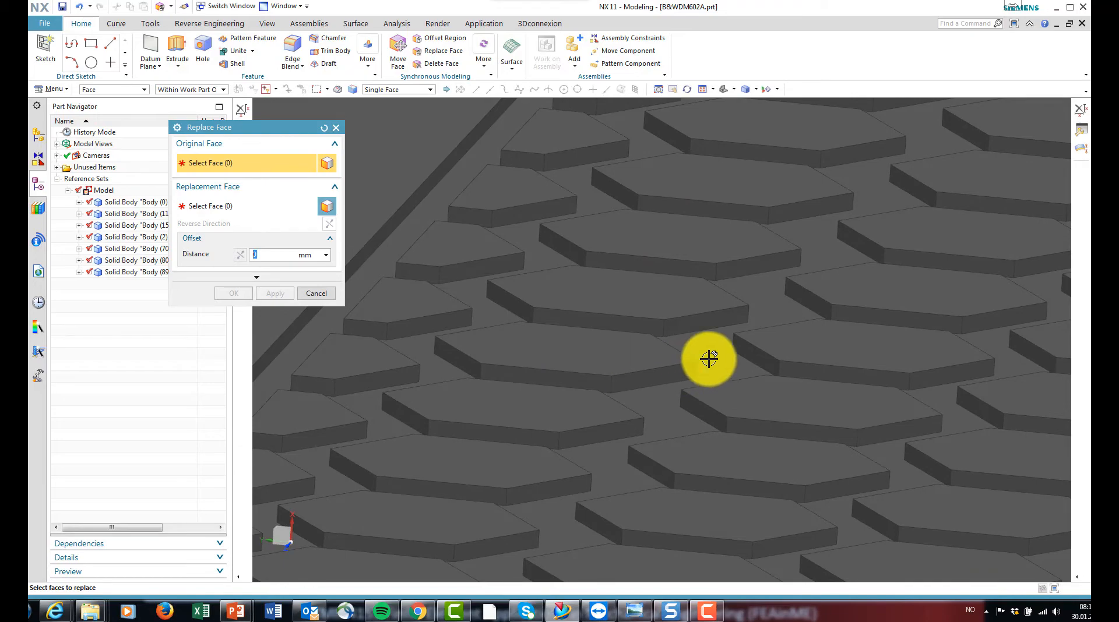
click(717, 356)
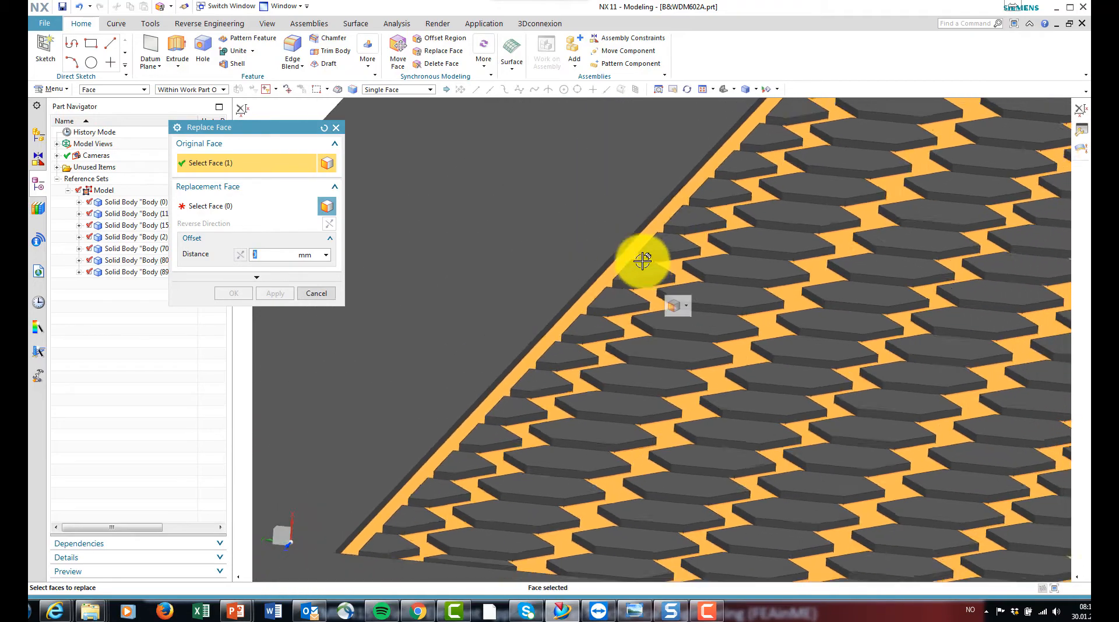
click(250, 204)
click(443, 271)
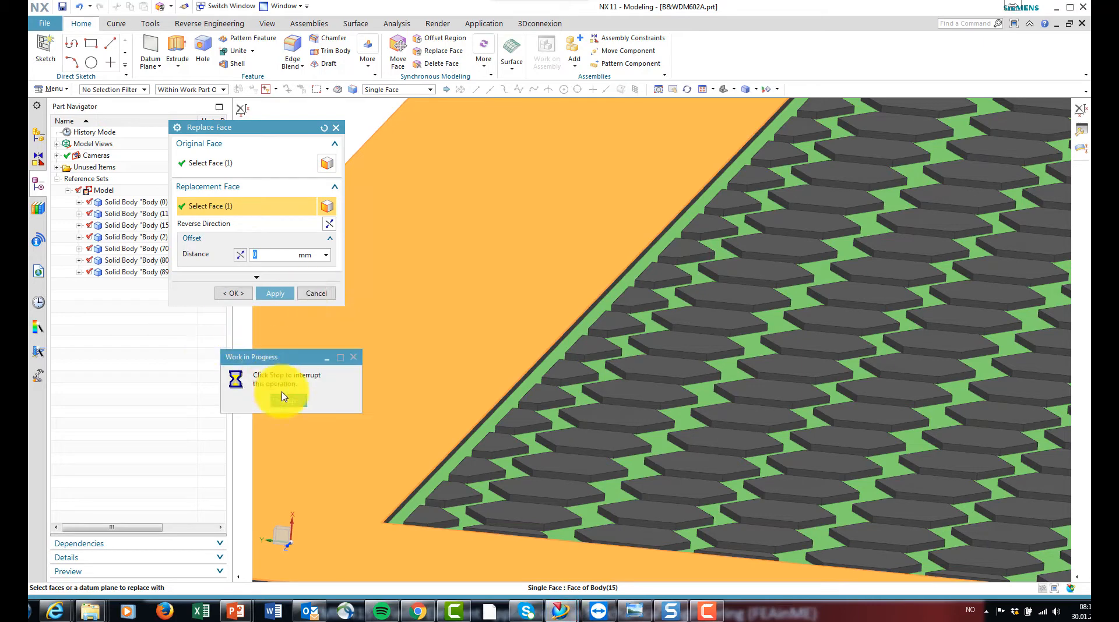
click(281, 402)
click(309, 294)
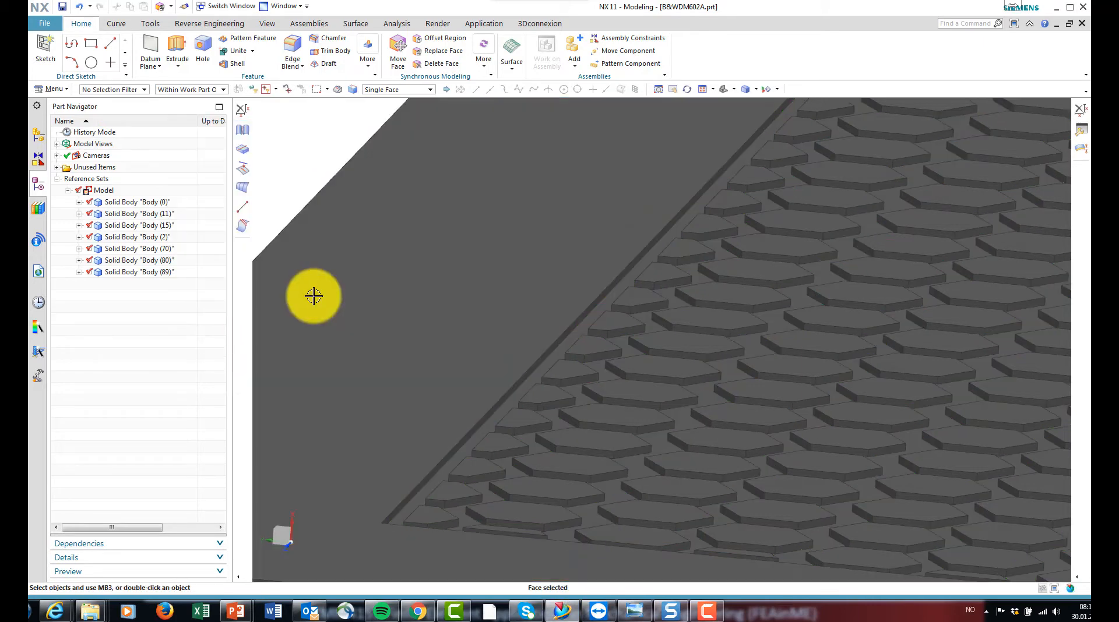
Set up an Extrude of the main panel's four outer top edges from -0.2 mm to 5 mm with no Boolean.
scroll(501, 251, down, 3)
middle_drag(405, 215, 317, 152)
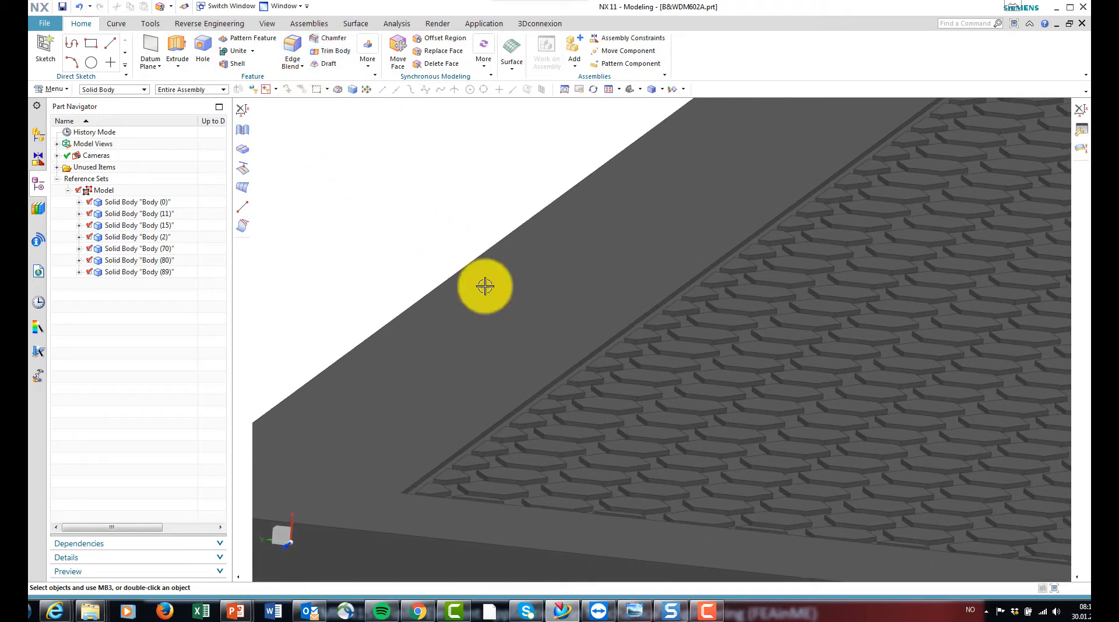
click(693, 418)
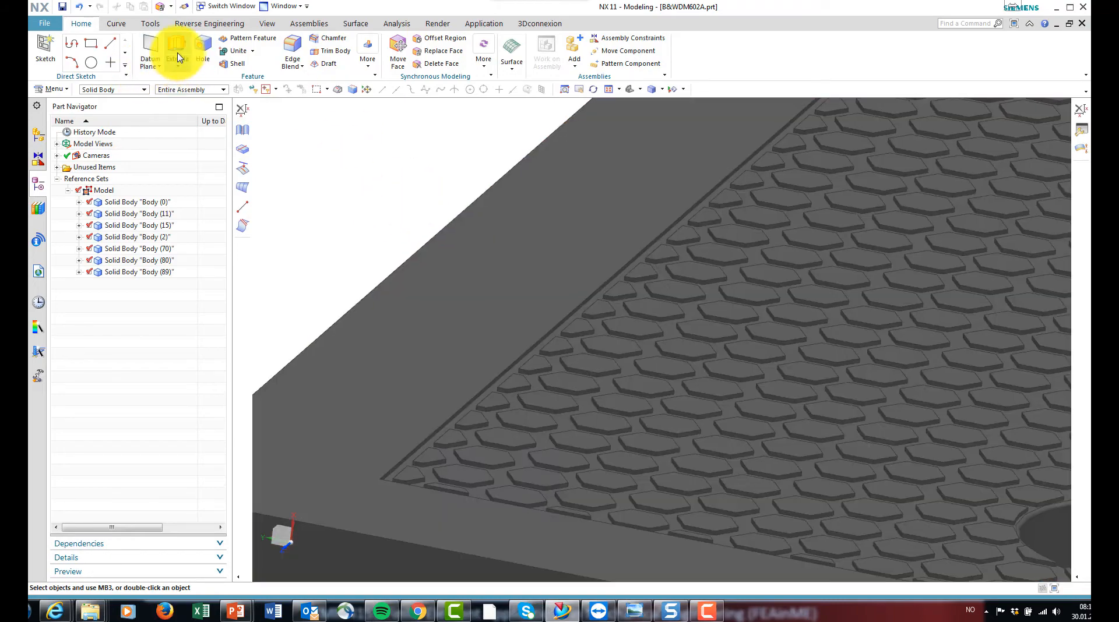
click(178, 44)
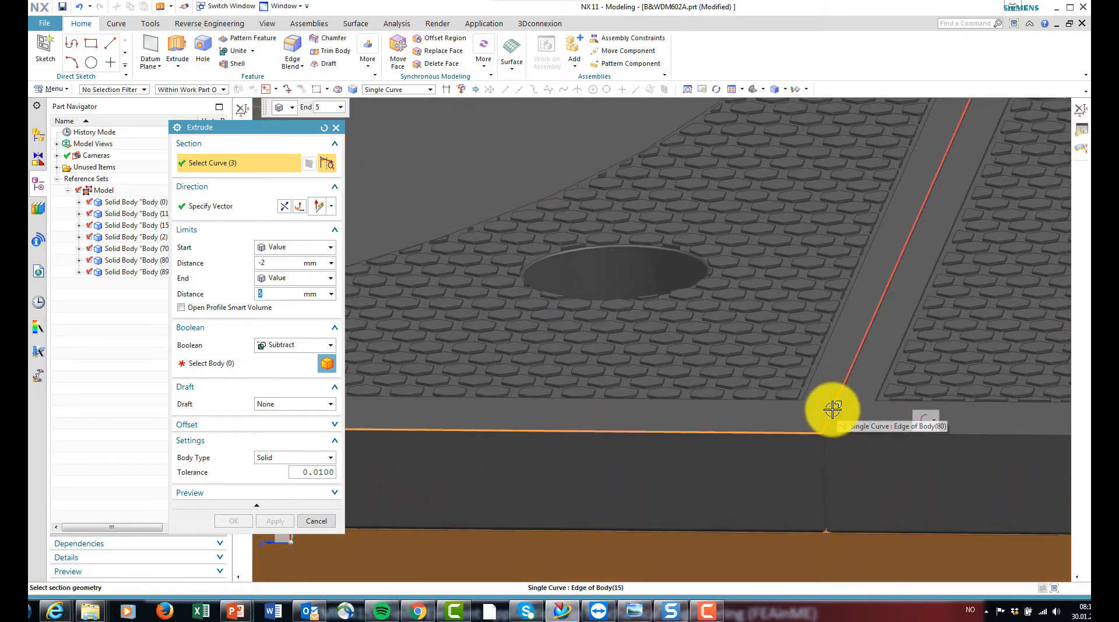
scroll(832, 410, up, 5)
scroll(707, 415, down, 3)
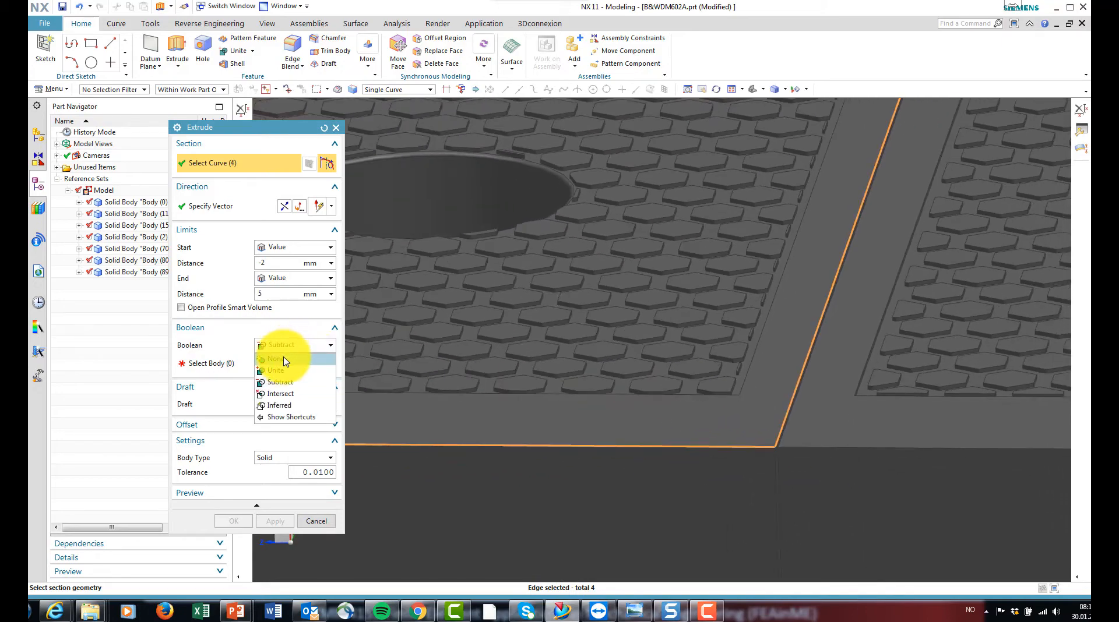
click(284, 360)
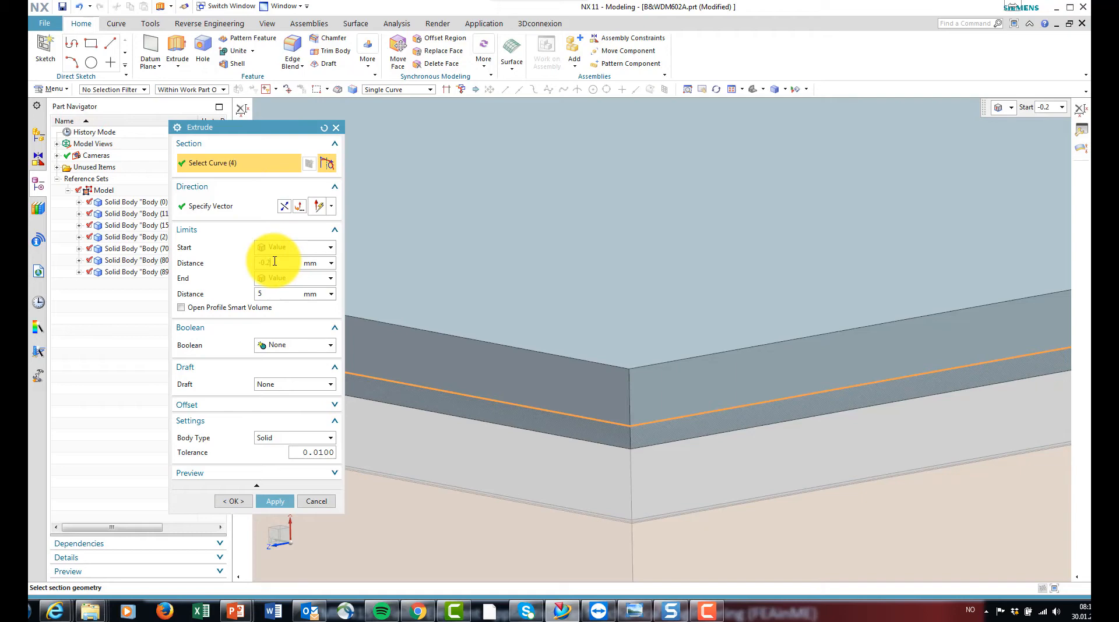
double_click(275, 261)
scroll(662, 415, up, 3)
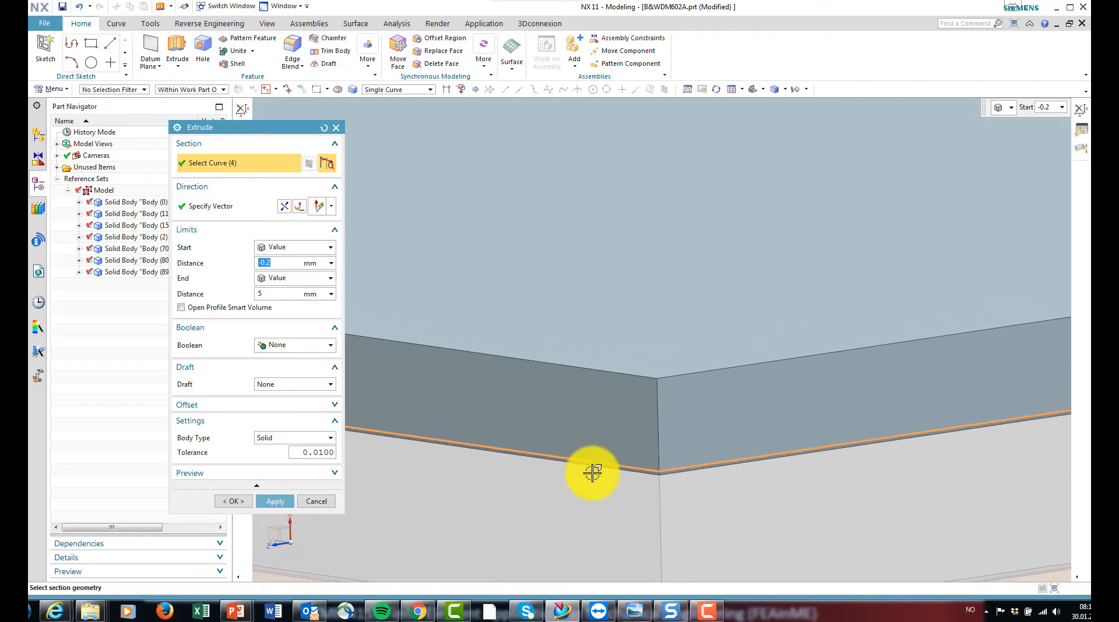
scroll(476, 422, down, 2)
Change the extrusion's Boolean to Subtract with the main baffle panel as the target body, and apply it.
click(290, 349)
click(280, 382)
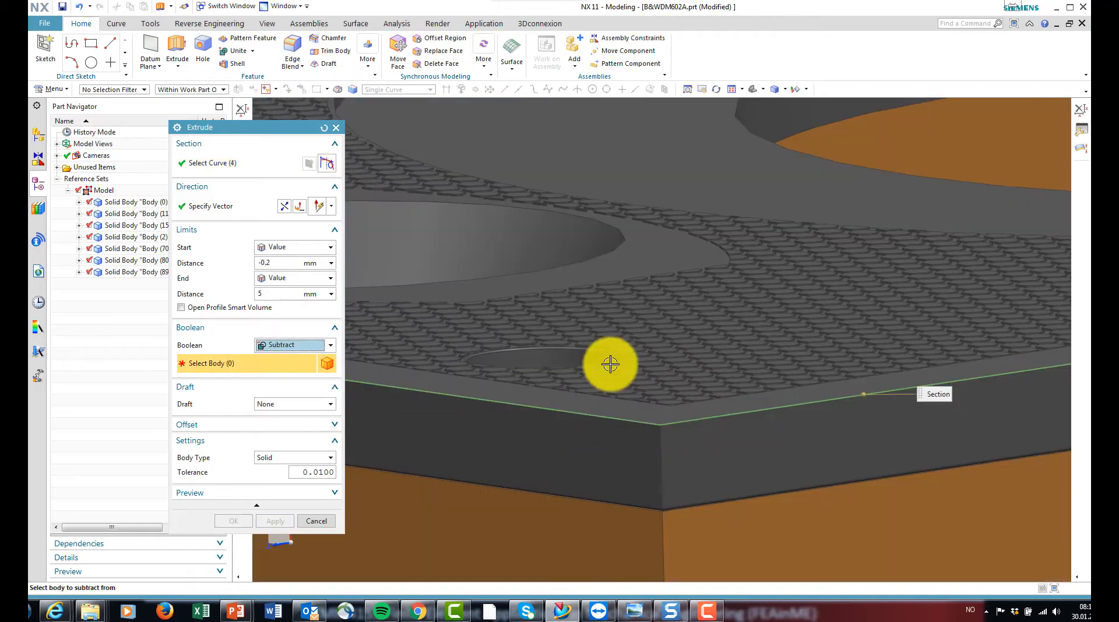
scroll(675, 350, down, 3)
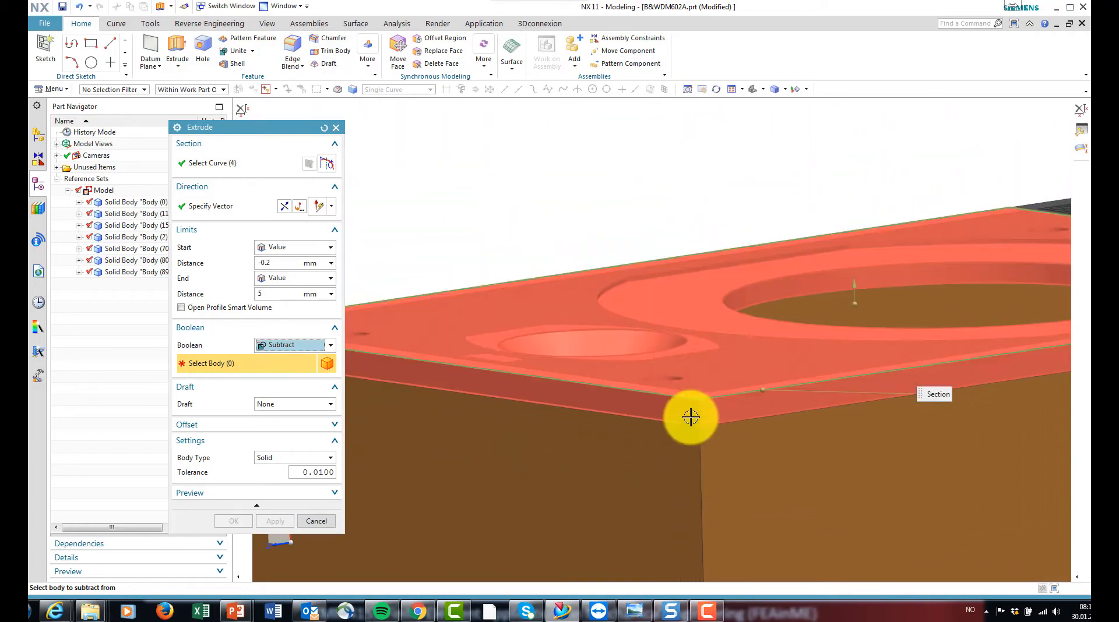
click(688, 411)
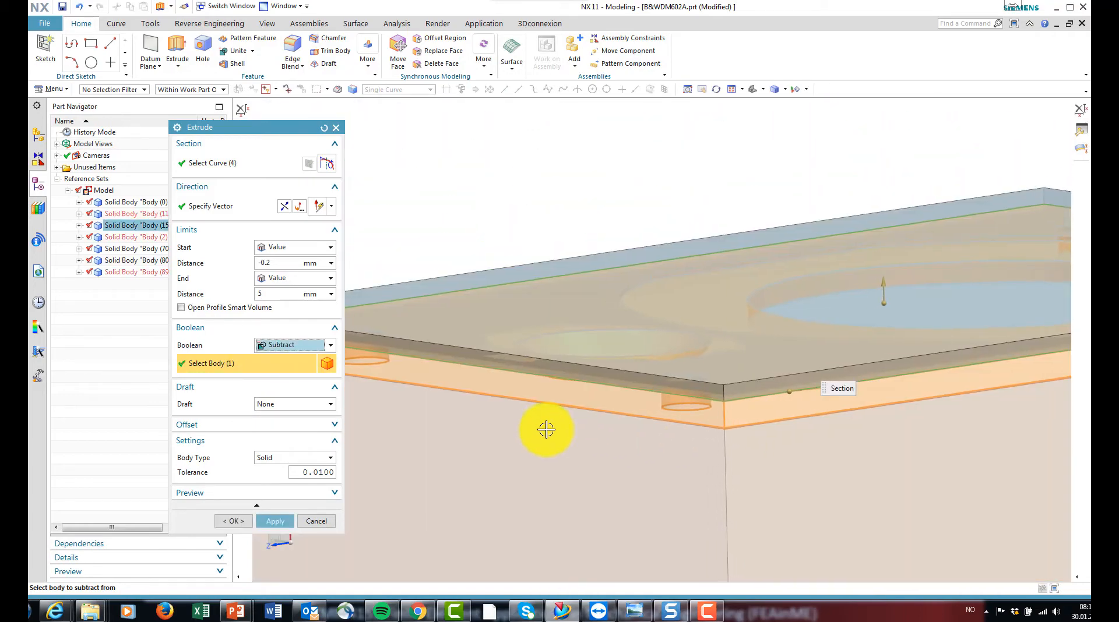
scroll(546, 430, up, 3)
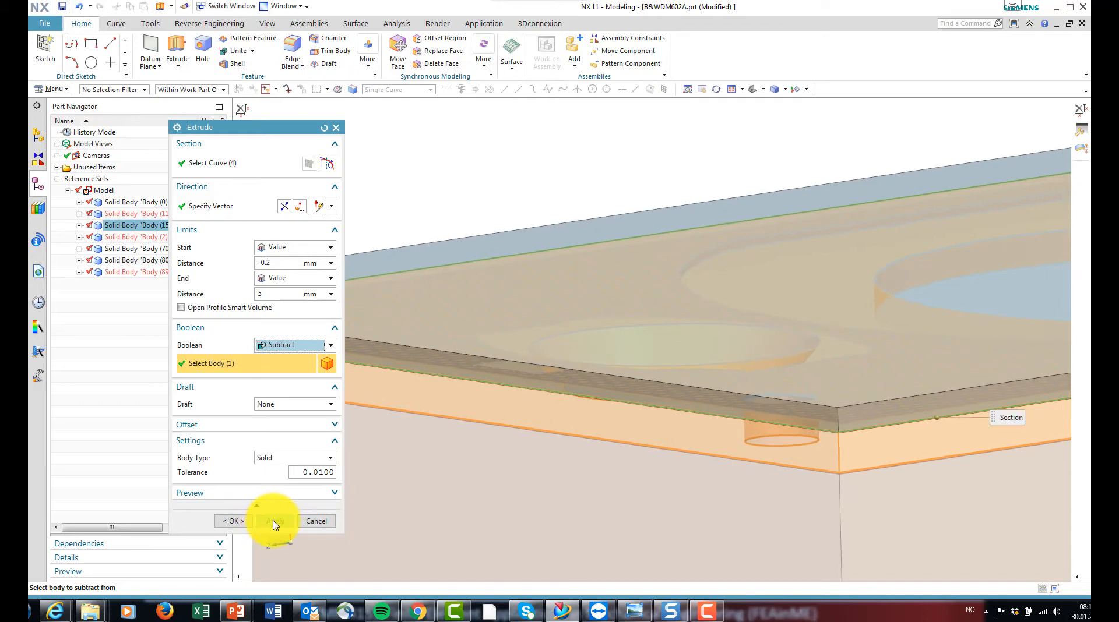
click(274, 522)
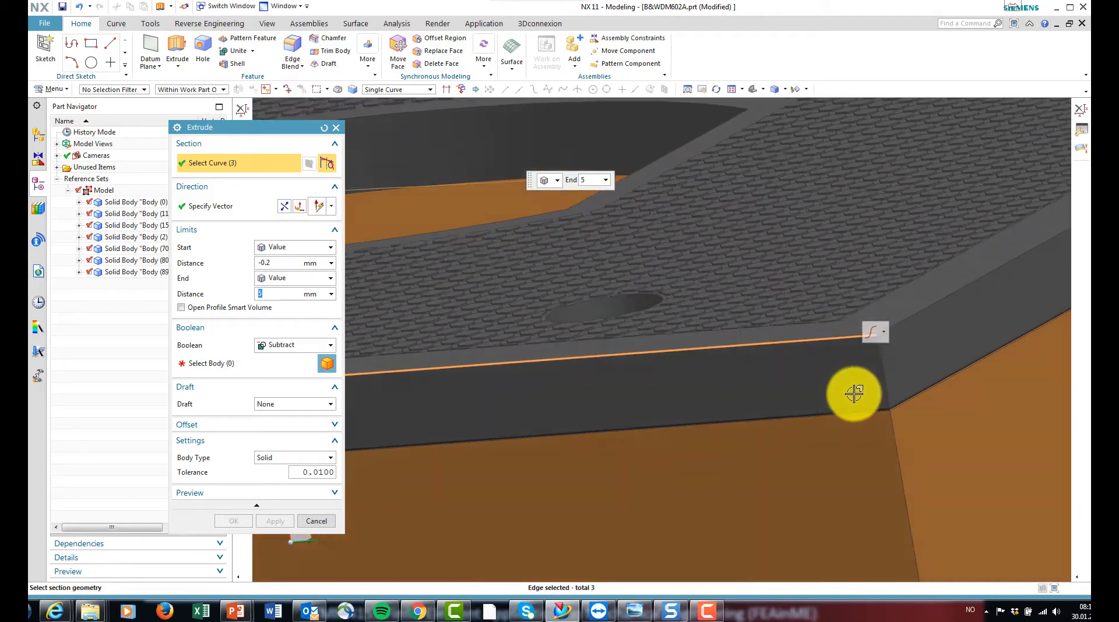
Subtract an extrusion of the port-end baffle panel's four outer top edges, from -0.2 mm to 5 mm, from that panel.
click(745, 371)
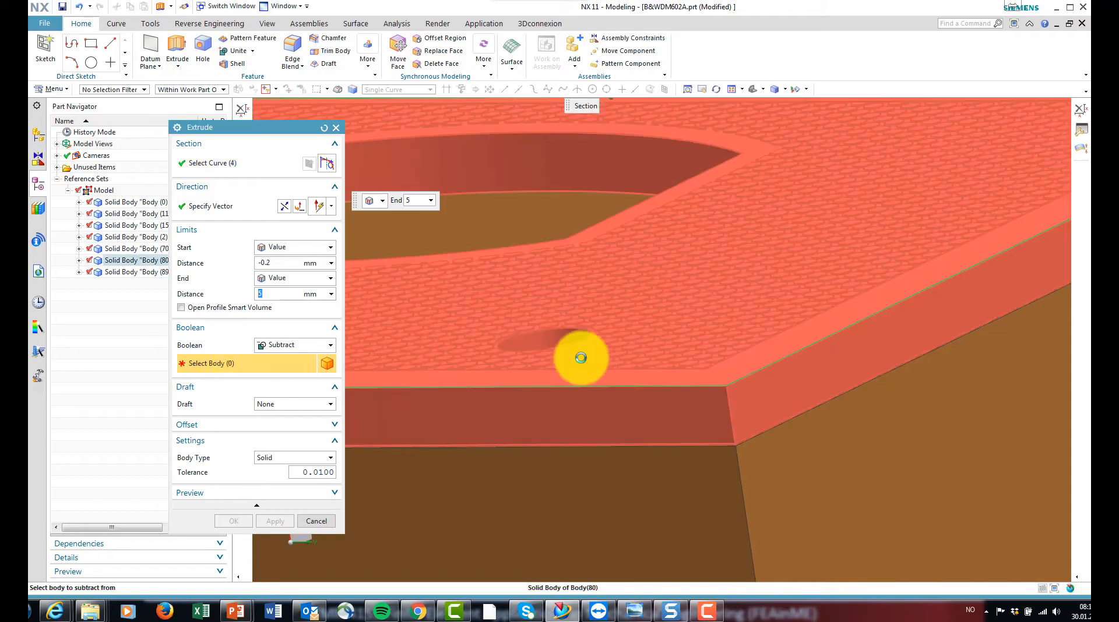
click(579, 357)
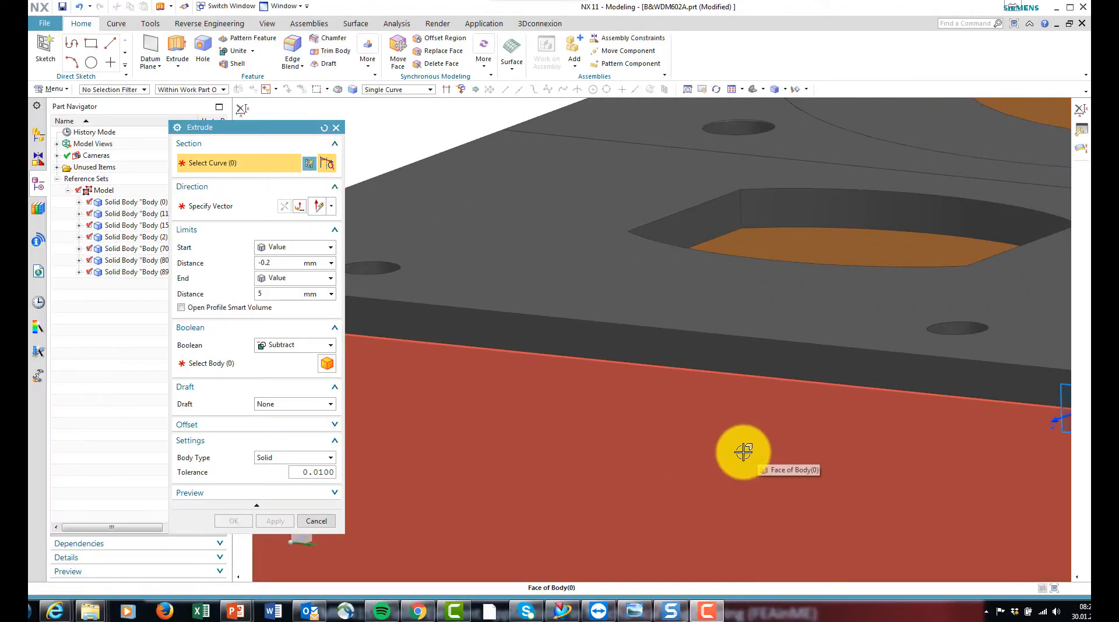
click(320, 521)
Delete the four connected blend faces along the port-end baffle panel's lower outer edges.
middle_drag(567, 352, 746, 412)
scroll(746, 413, up, 3)
middle_drag(647, 370, 574, 412)
scroll(617, 433, down, 2)
scroll(768, 504, up, 2)
scroll(767, 504, up, 5)
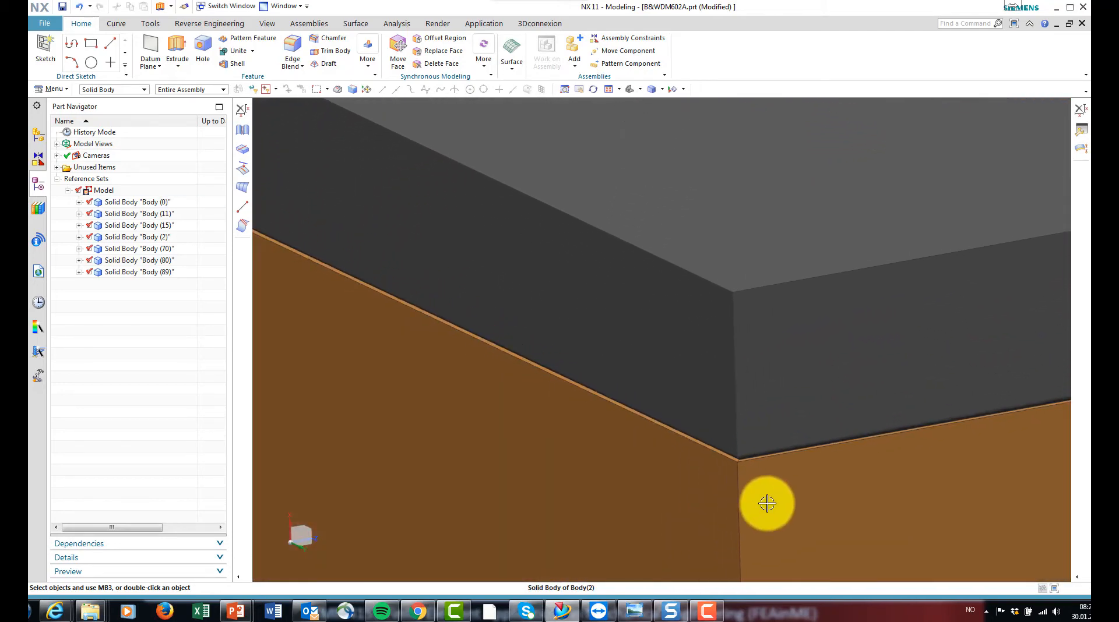
middle_drag(735, 491, 691, 465)
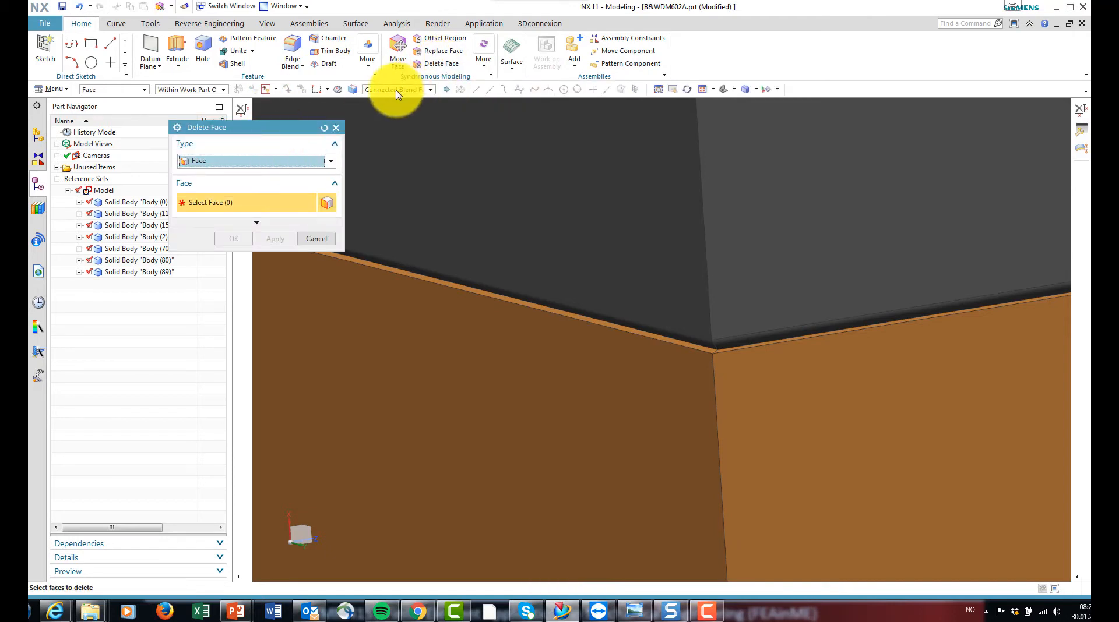
middle_drag(774, 383, 754, 353)
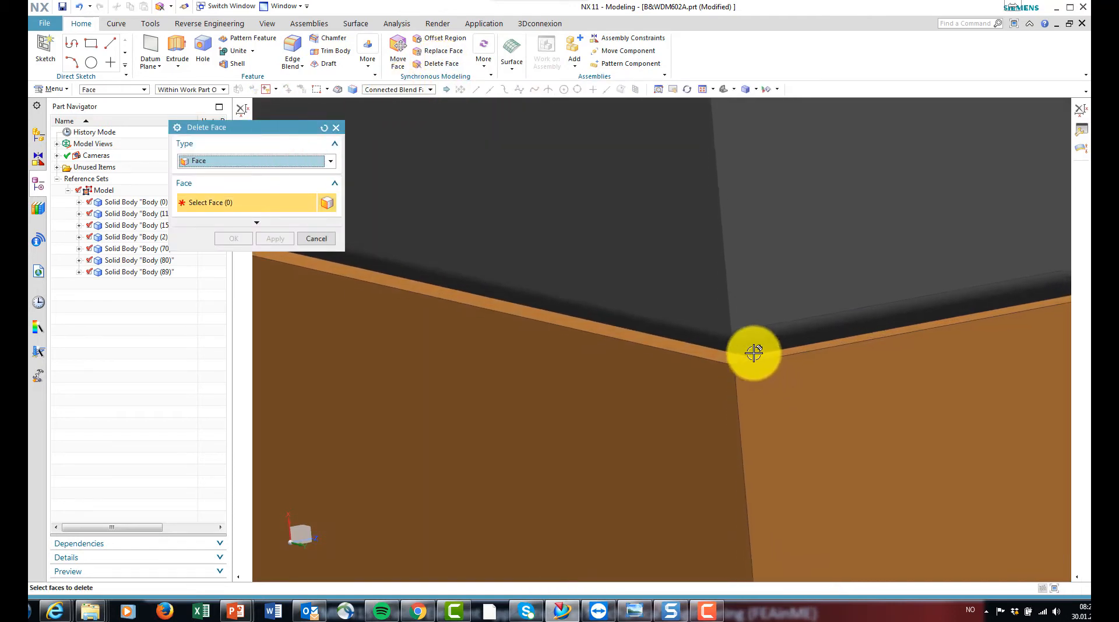
click(754, 344)
scroll(731, 443, down, 5)
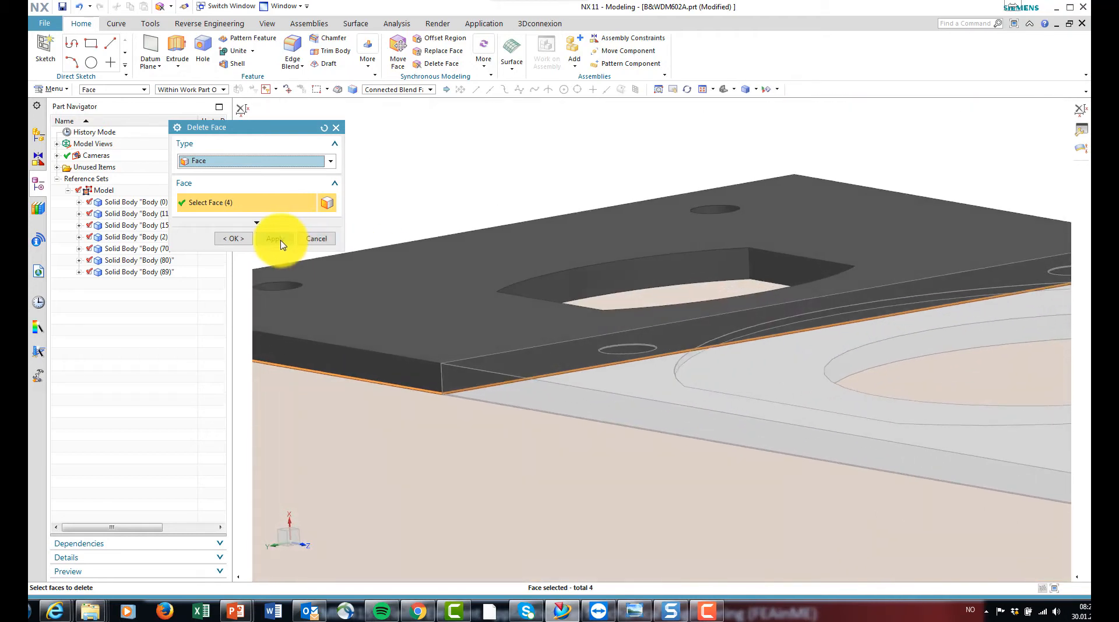
click(275, 239)
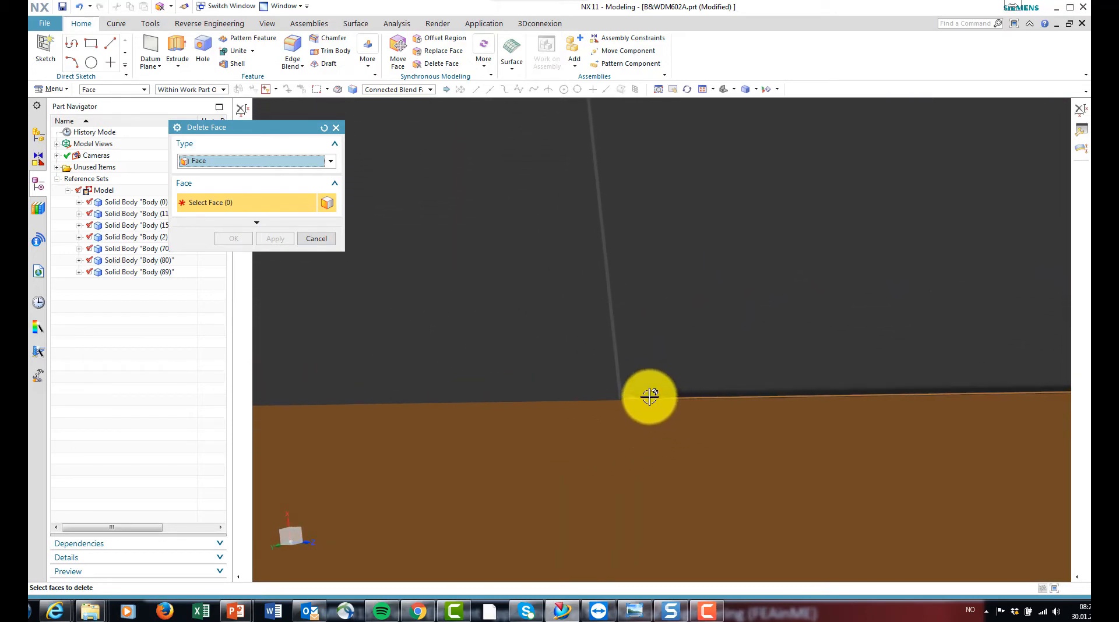
Delete the four connected blend faces along the main baffle panel's lower outer edges.
click(650, 396)
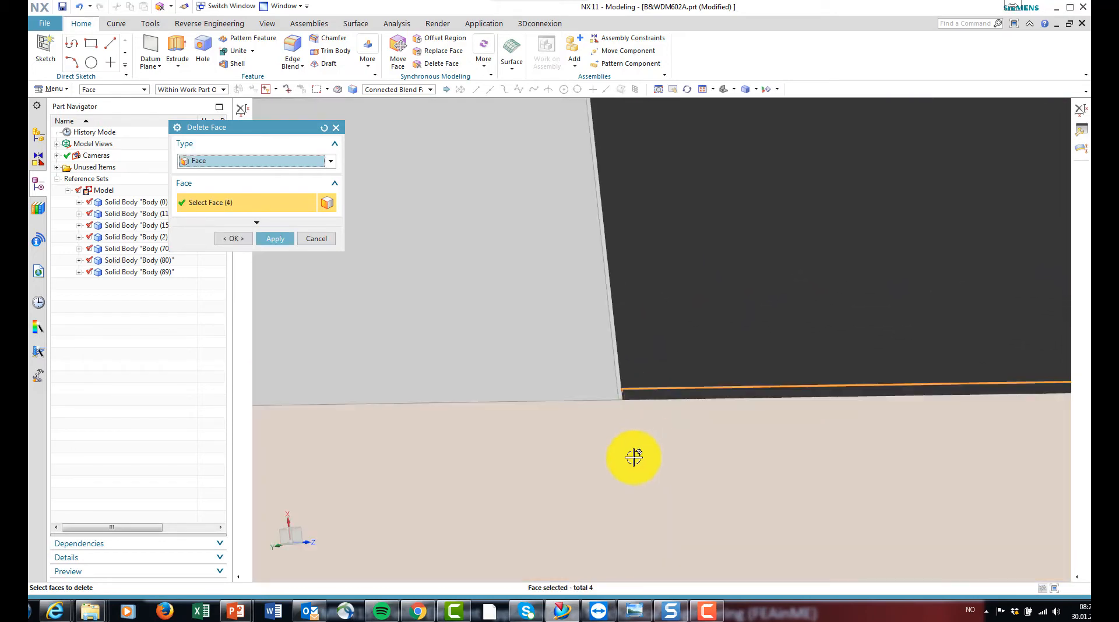
click(276, 239)
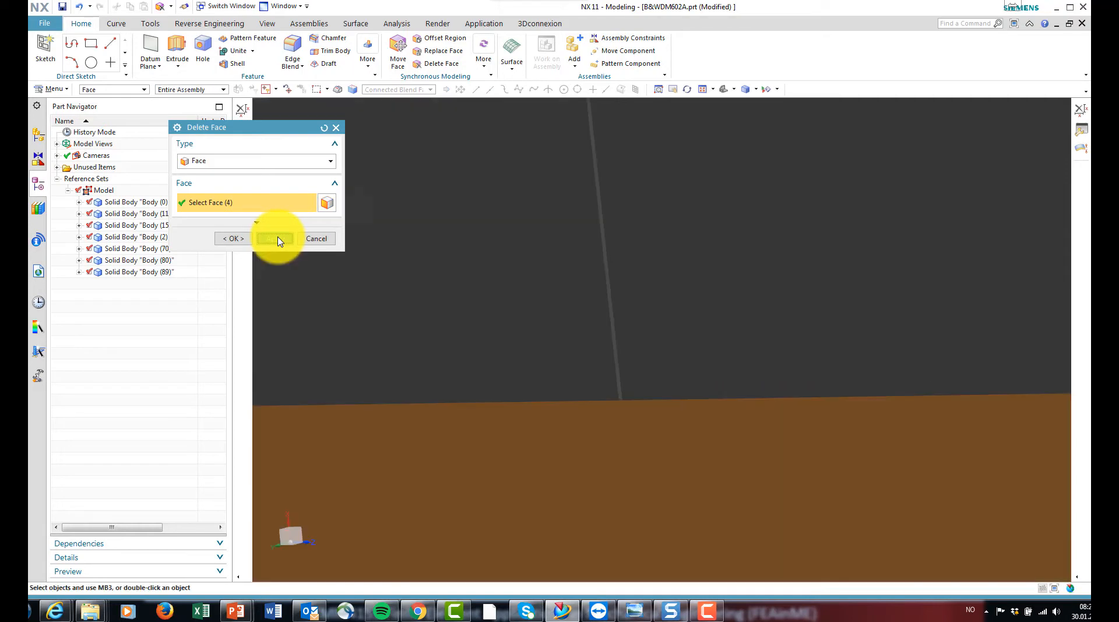
click(315, 238)
Replace the port-end panel's face at the joint with the main panel's facing face to close the gap.
middle_drag(709, 352, 883, 191)
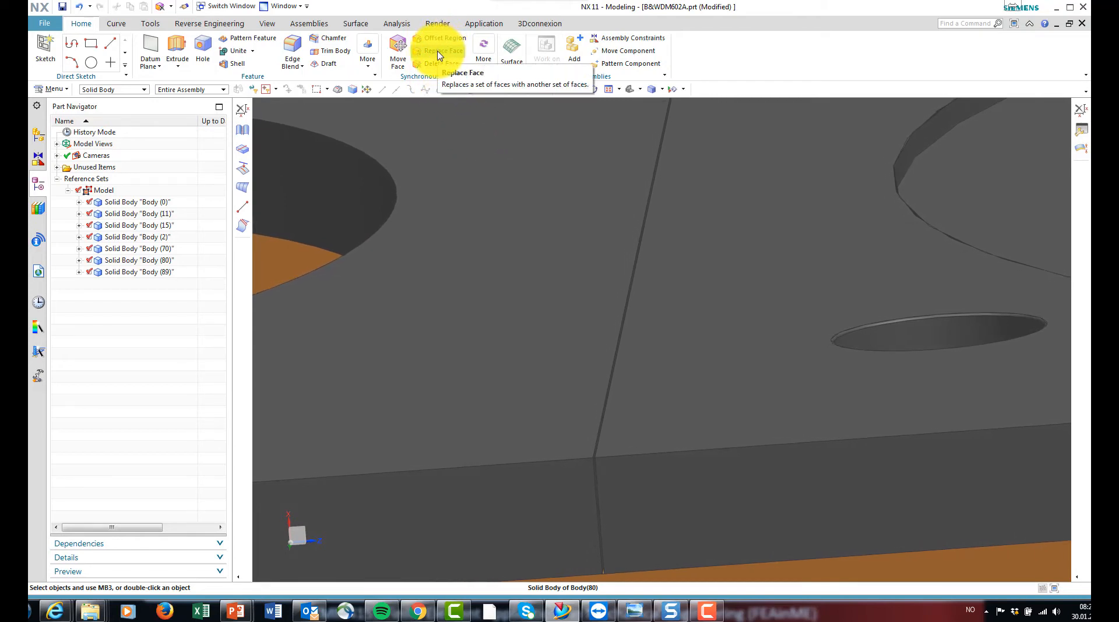
click(438, 51)
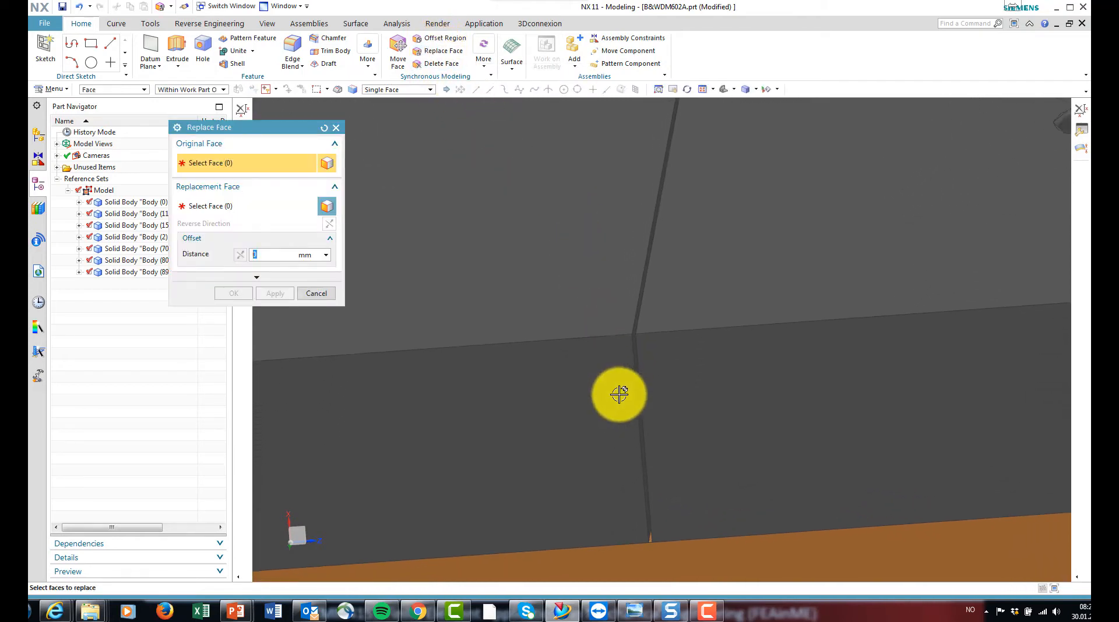
scroll(644, 316, up, 2)
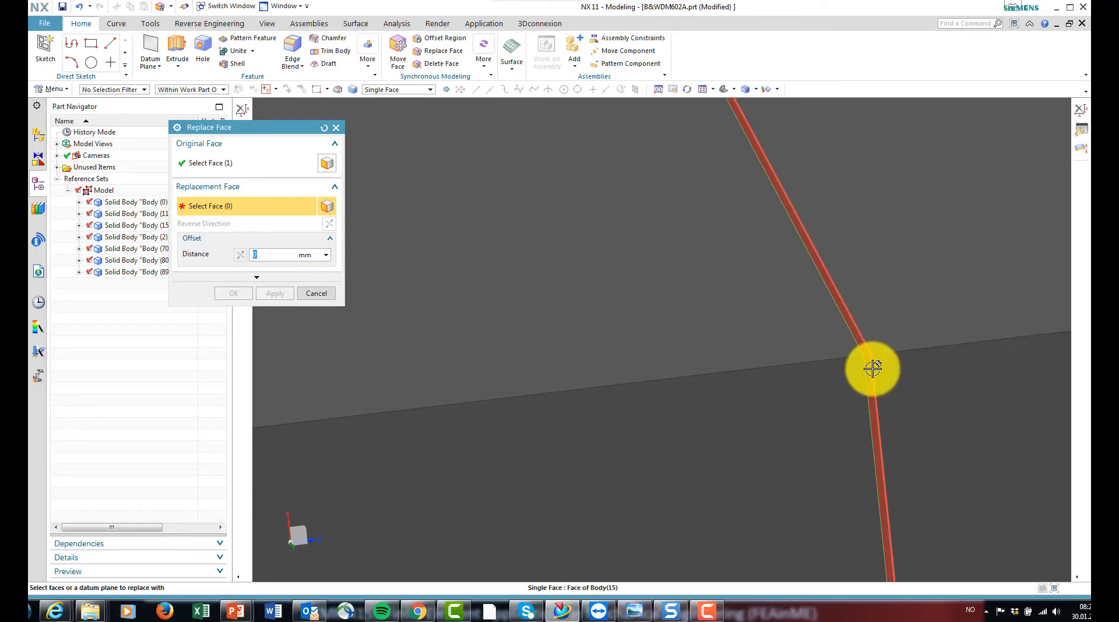
click(872, 369)
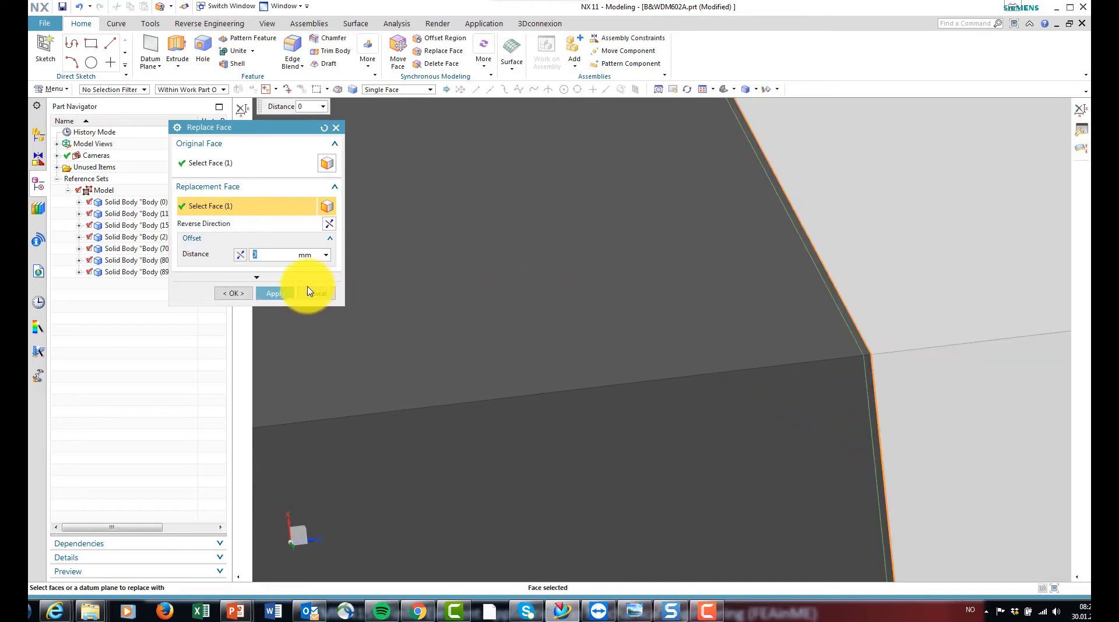
click(275, 293)
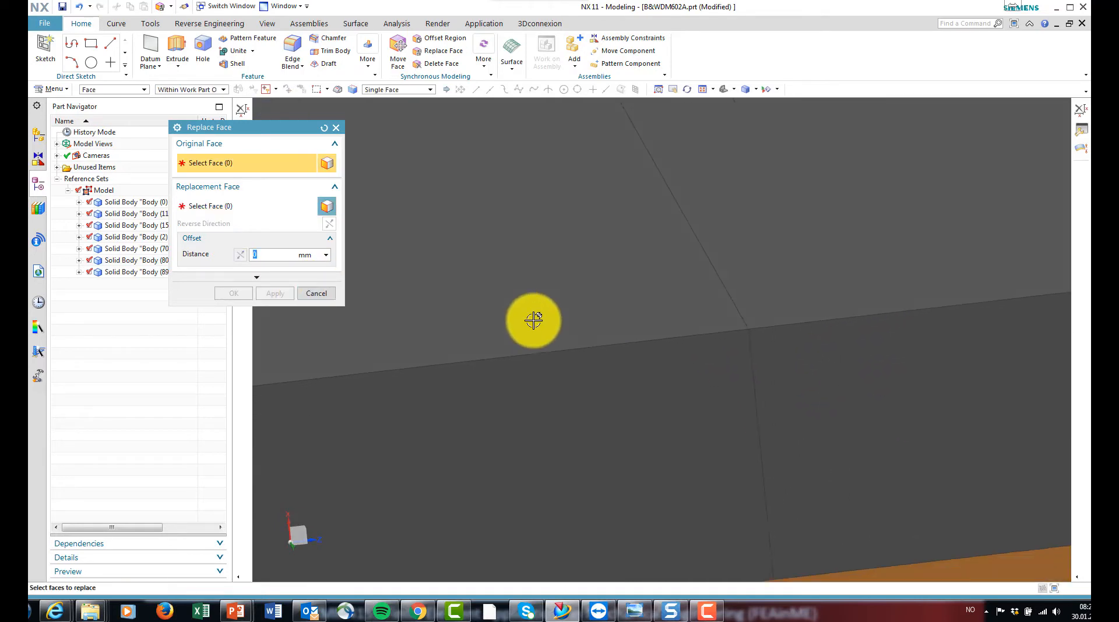
click(317, 293)
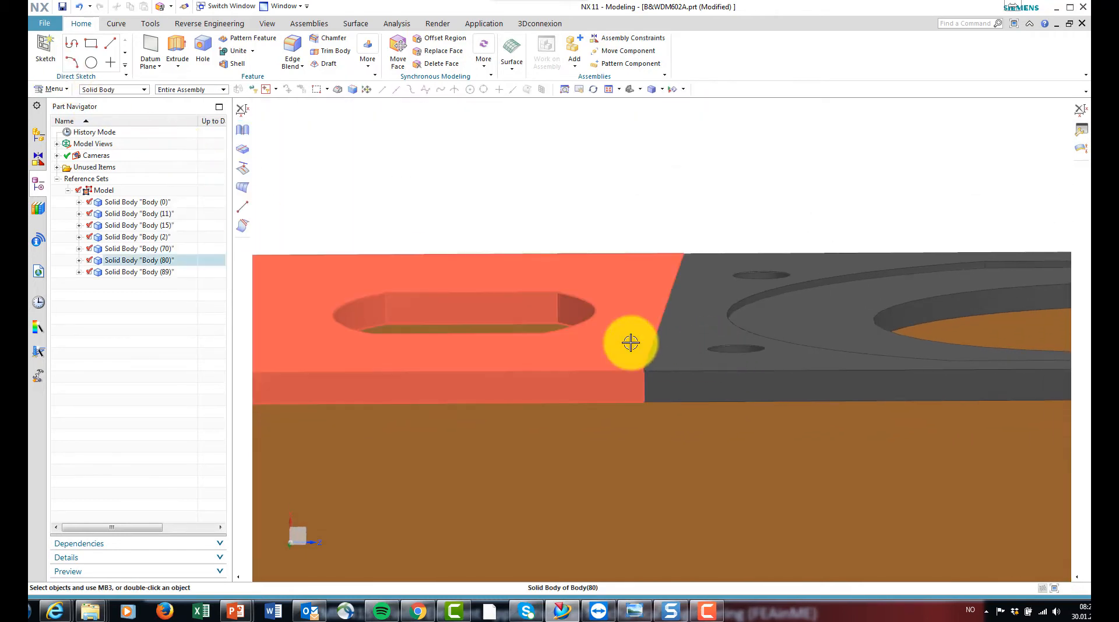
Delete the main baffle panel's two small screw holes beside the joint, selecting each as a single face.
scroll(670, 430, down, 4)
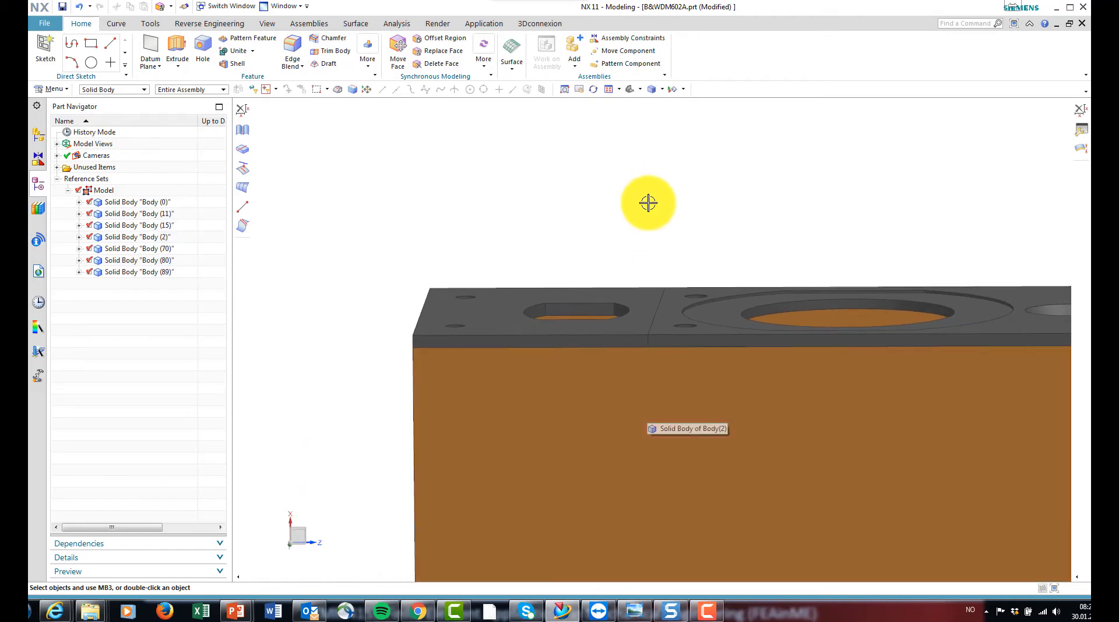
click(647, 202)
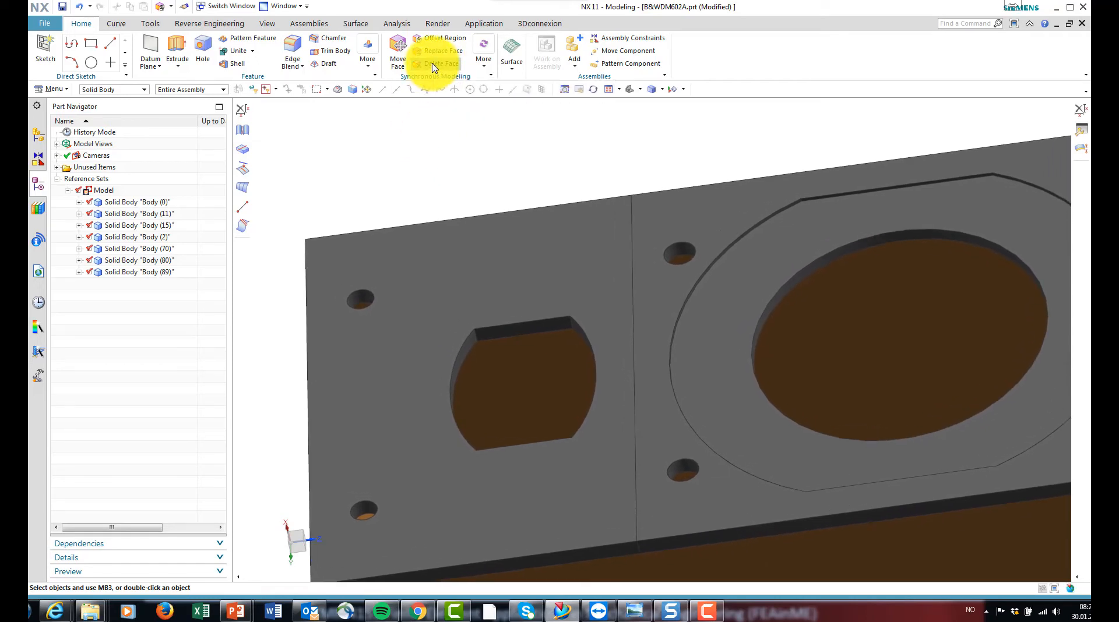
click(434, 66)
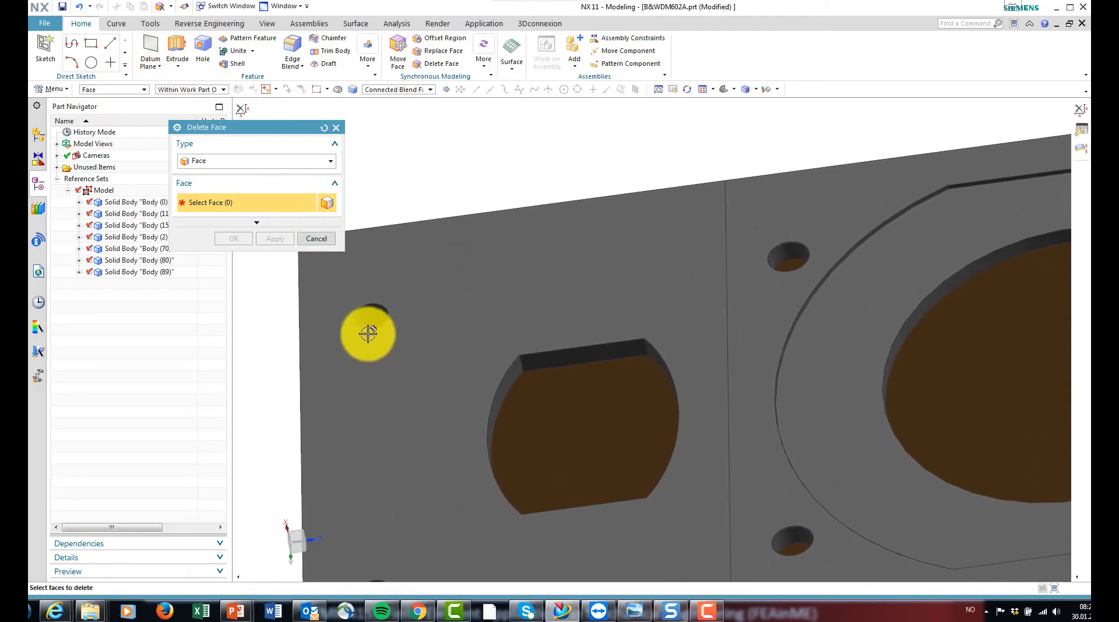
click(401, 91)
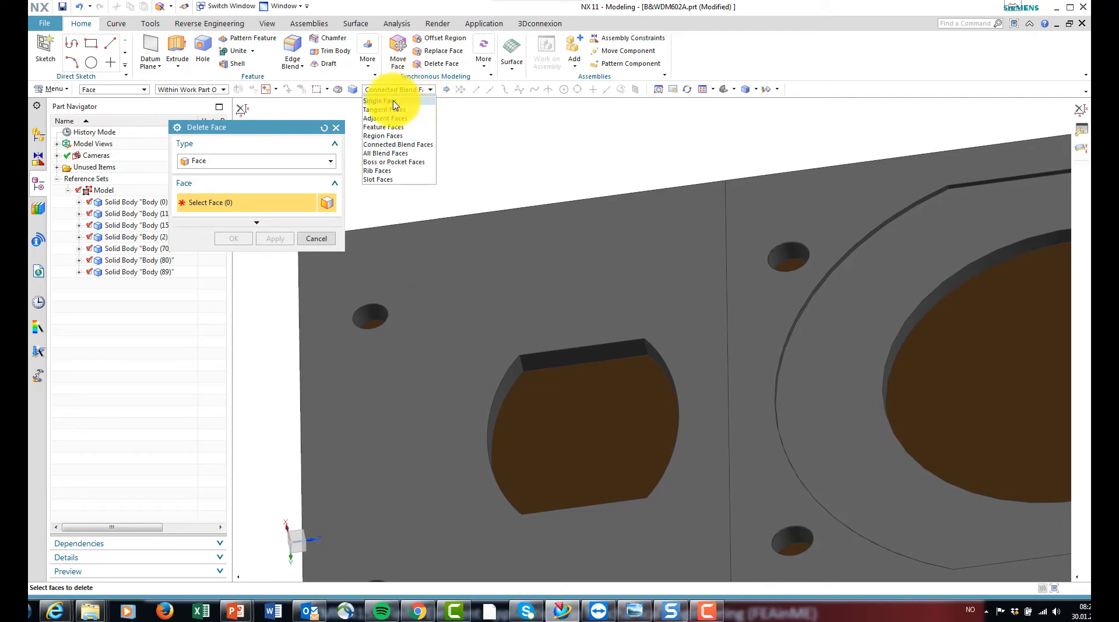
click(385, 101)
click(793, 253)
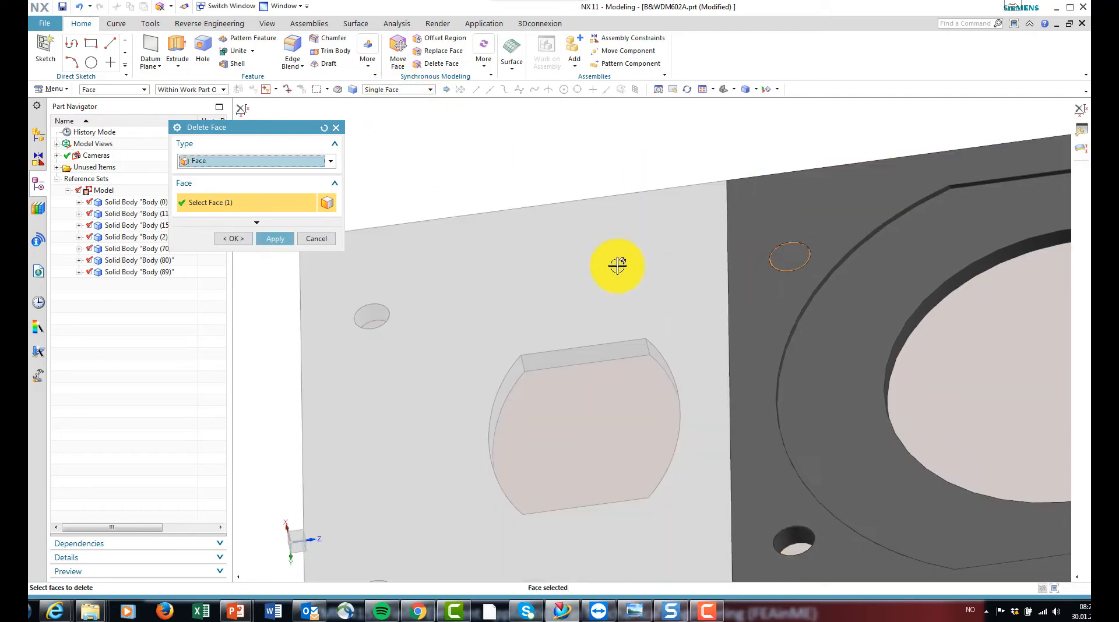
click(275, 239)
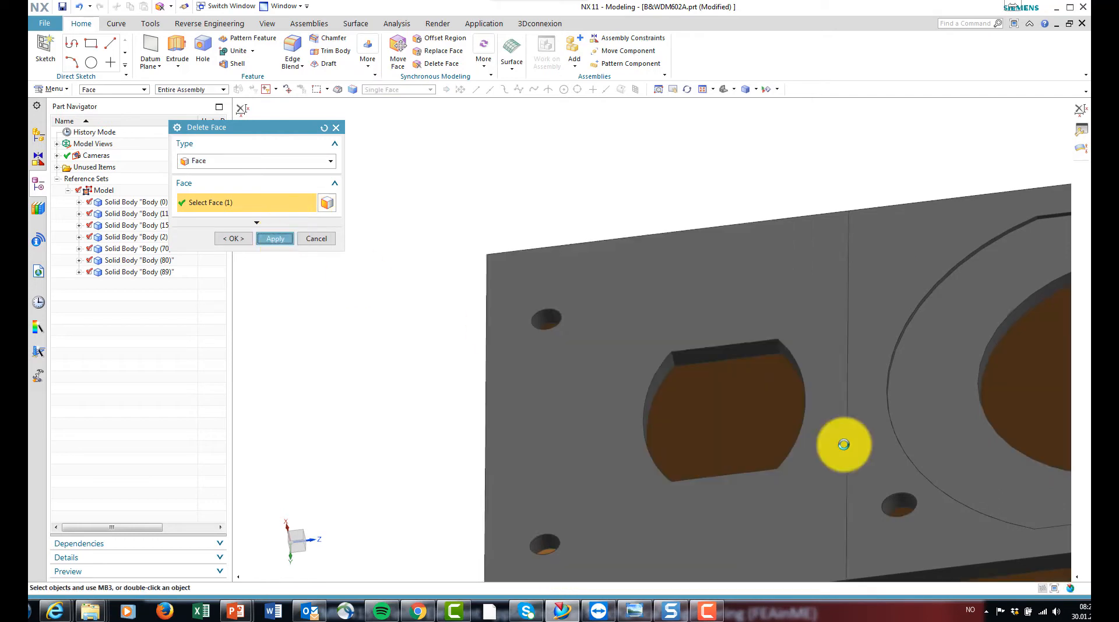
click(794, 437)
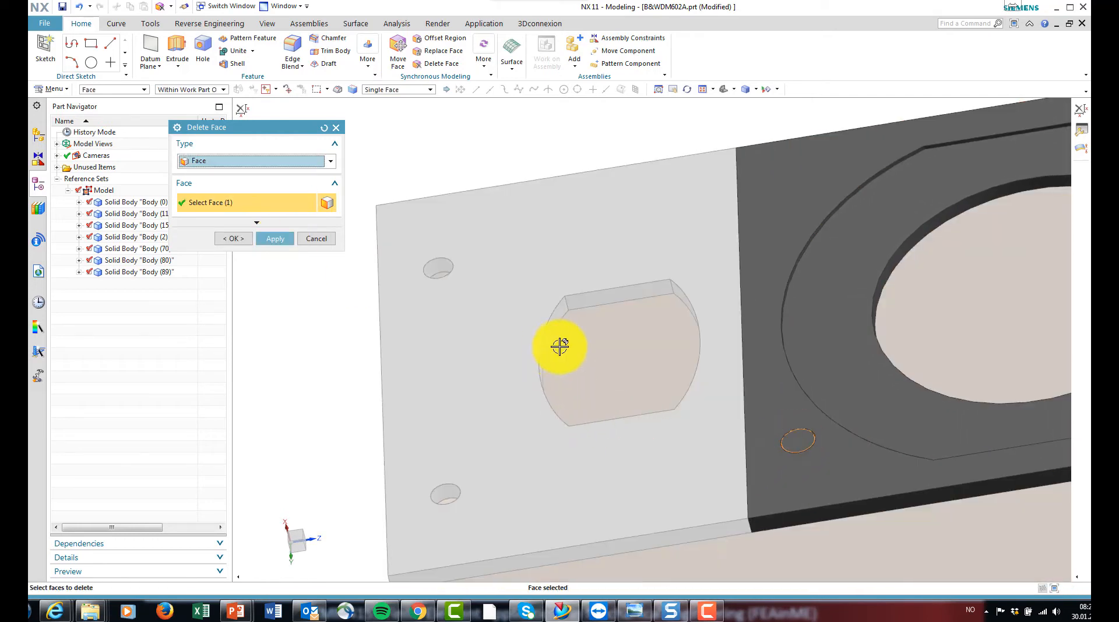
click(281, 241)
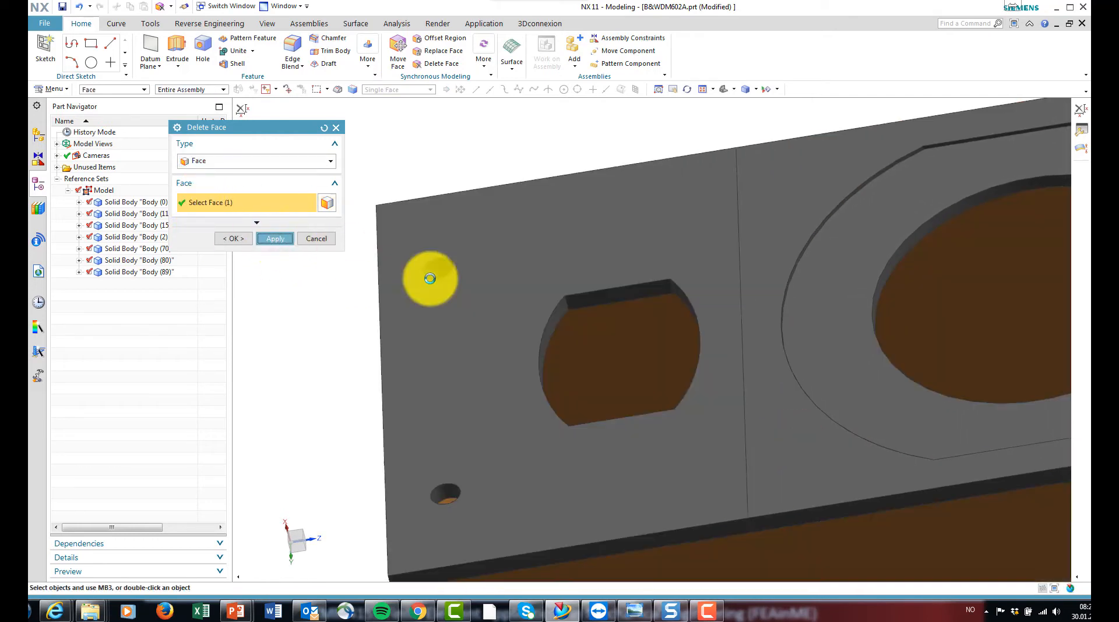
Delete the two small screw holes at the outer end of the port-end baffle panel.
click(471, 261)
click(277, 239)
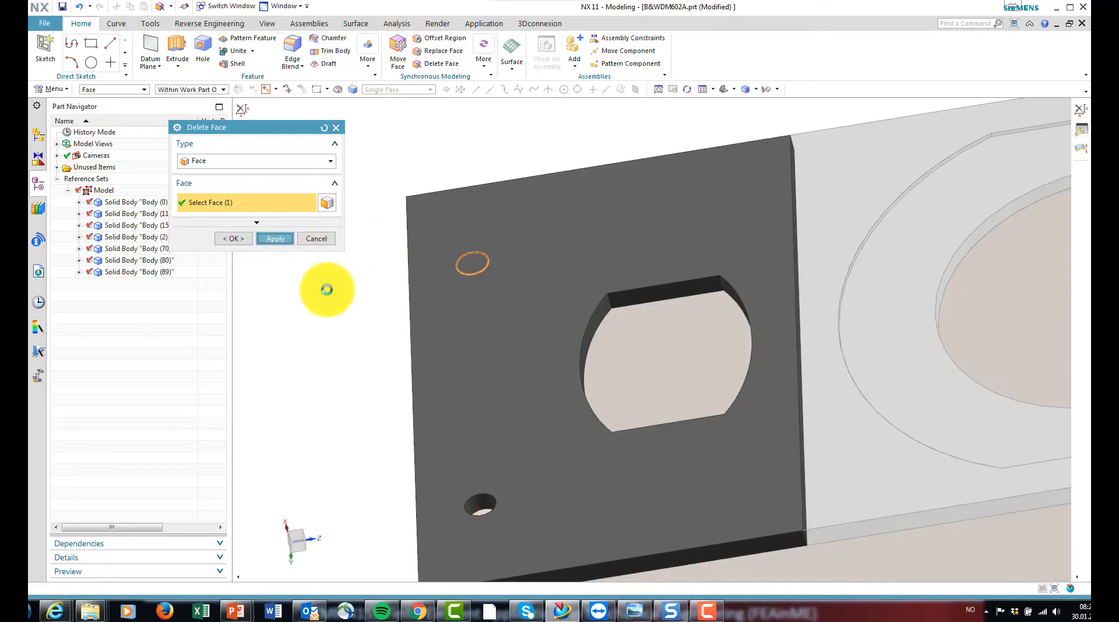
click(275, 238)
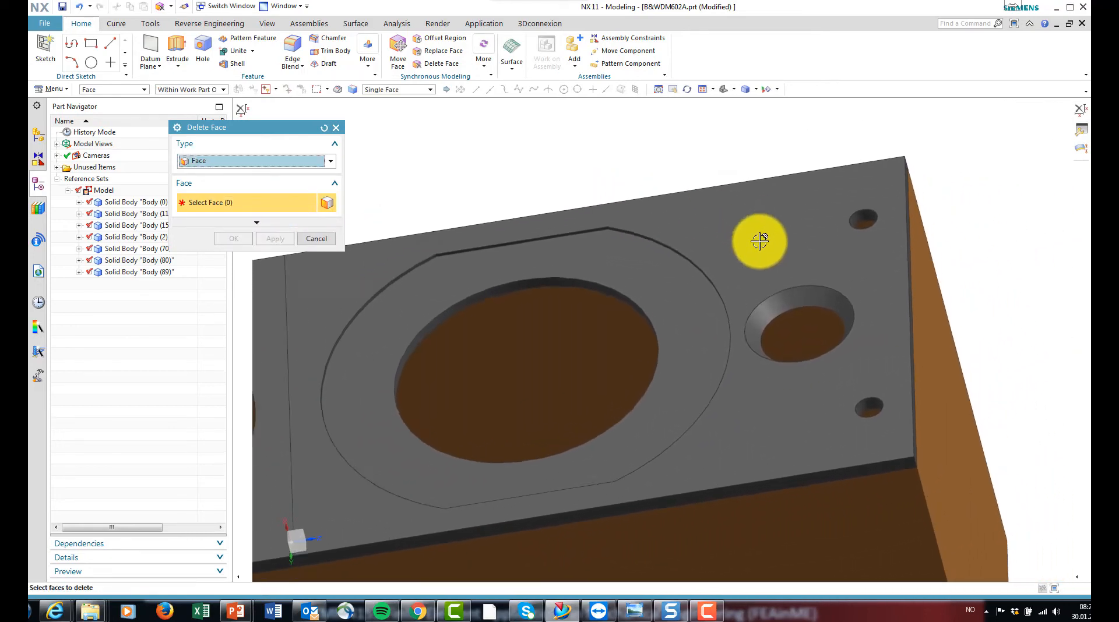
Delete the two small screw holes at the tweeter end of the main baffle panel.
click(775, 294)
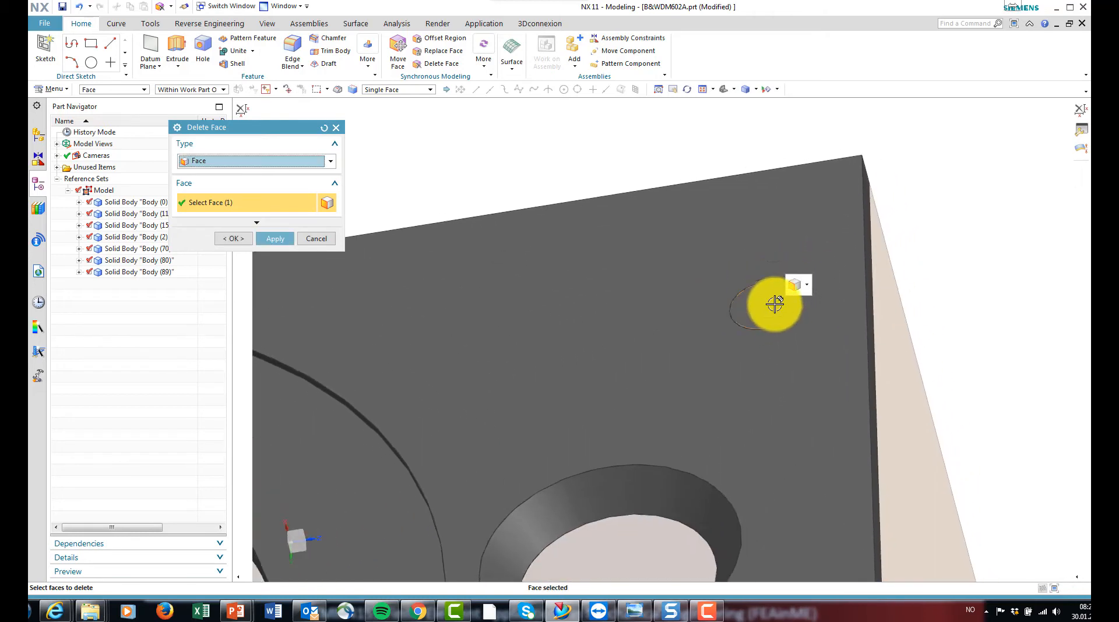
click(274, 239)
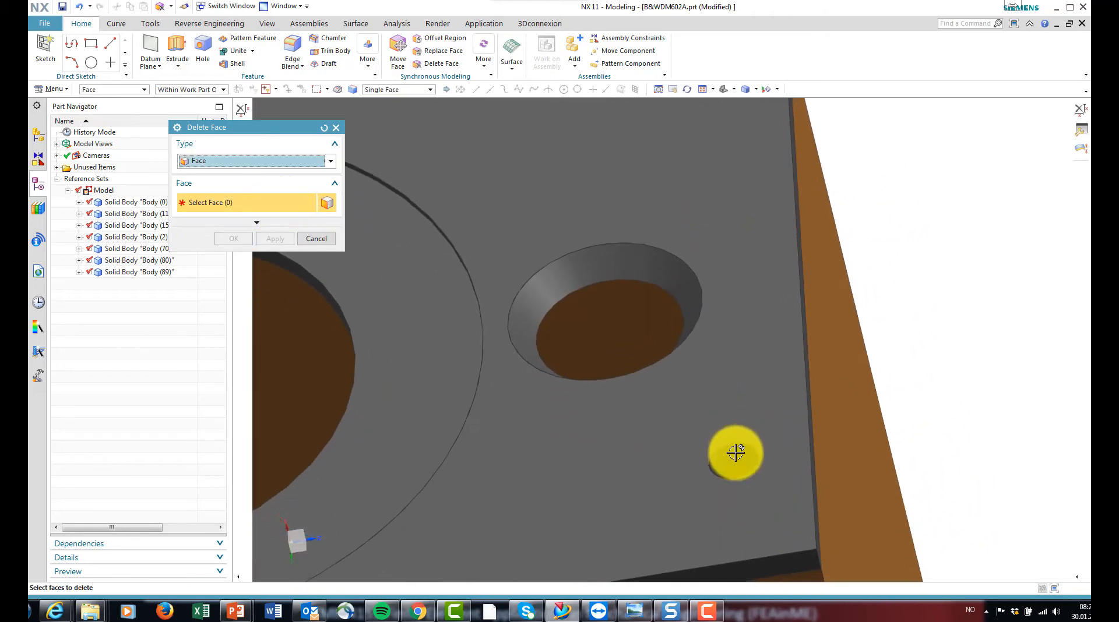
click(752, 409)
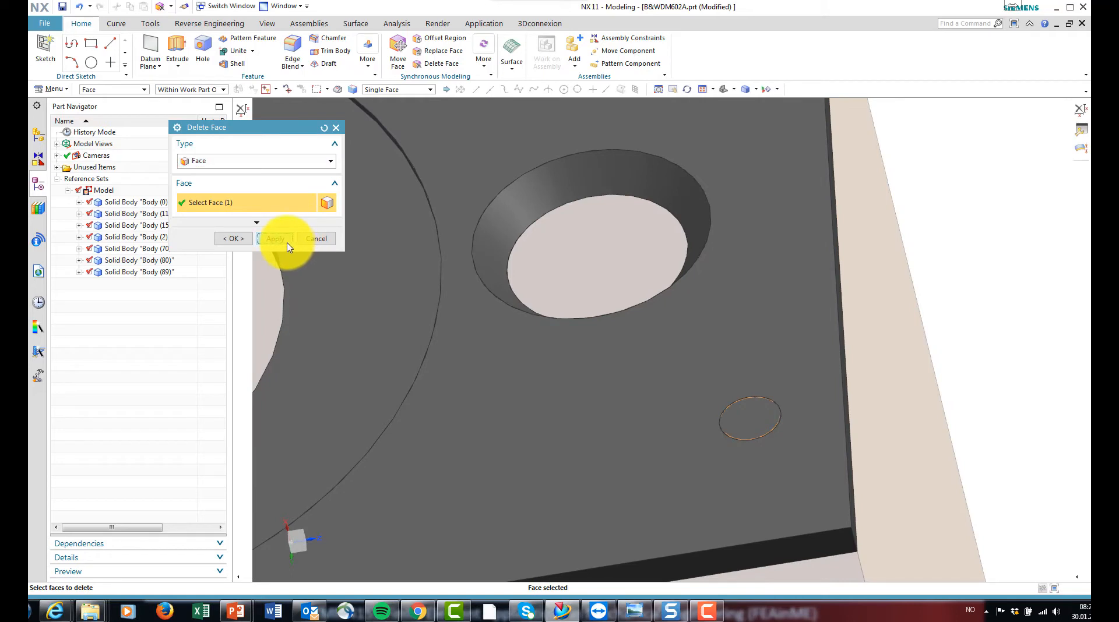
click(289, 245)
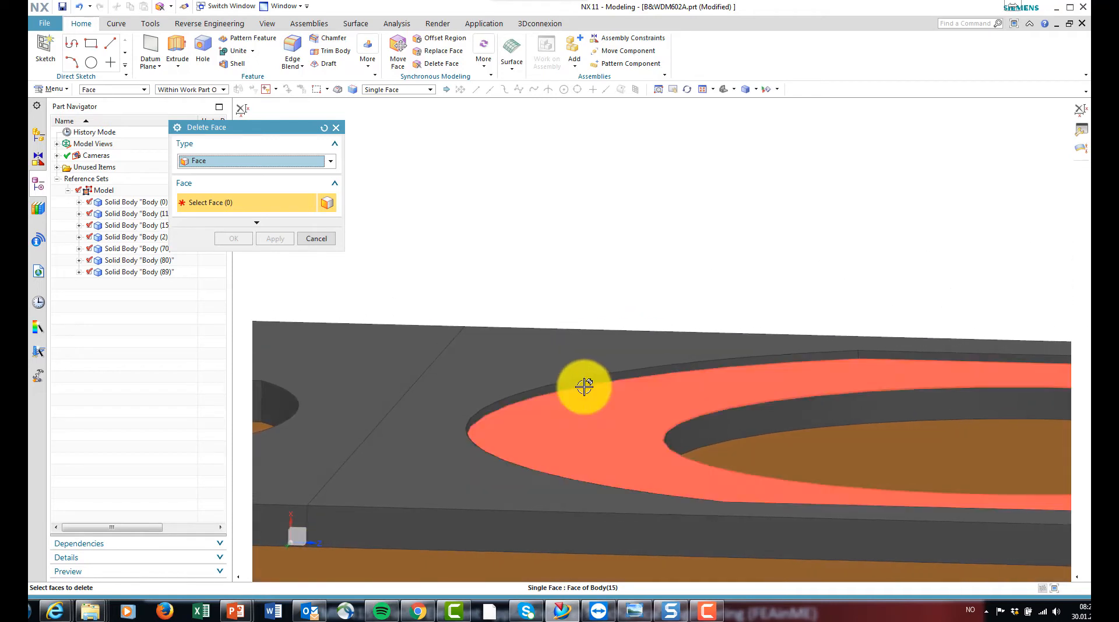
Replace the recessed ring face around the woofer opening with the main panel's surrounding top face, using zero offset.
click(438, 51)
click(612, 365)
click(239, 206)
click(437, 359)
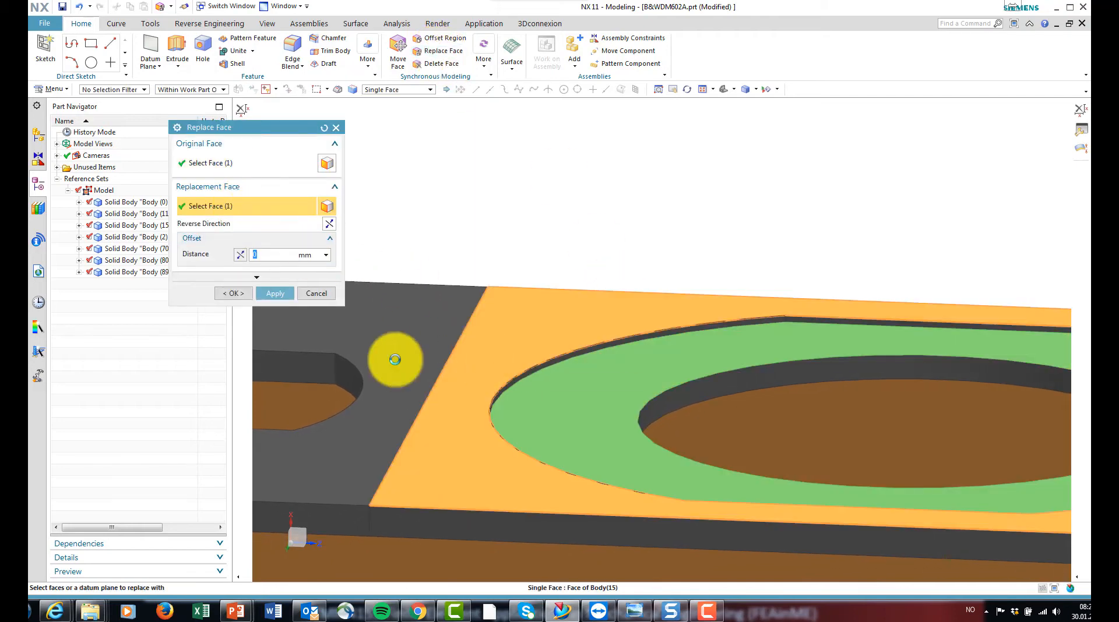
click(273, 294)
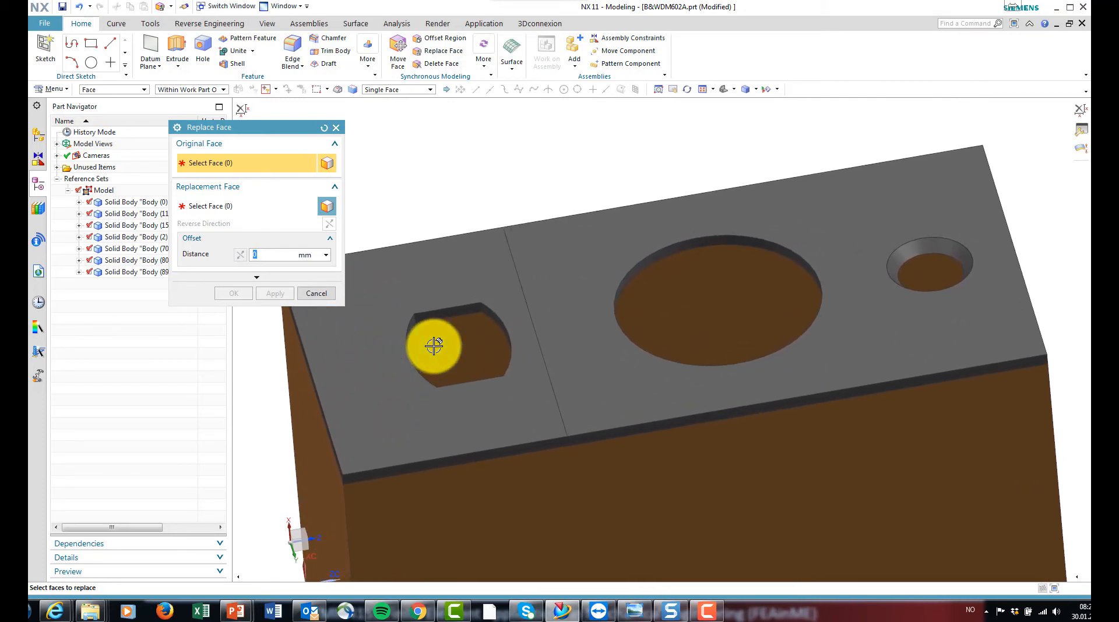
click(309, 295)
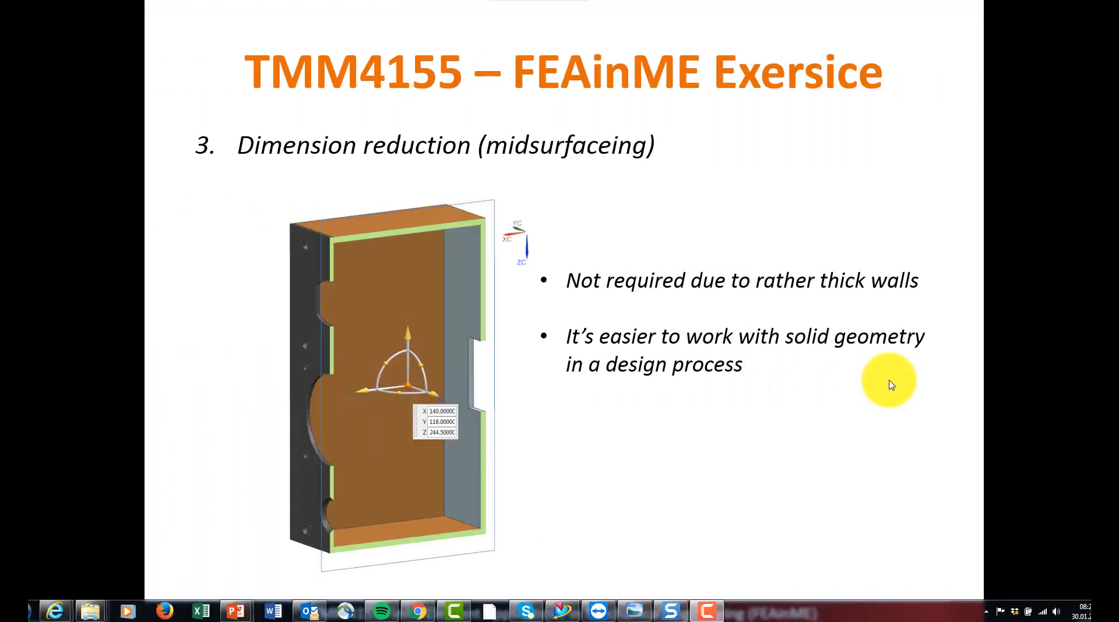
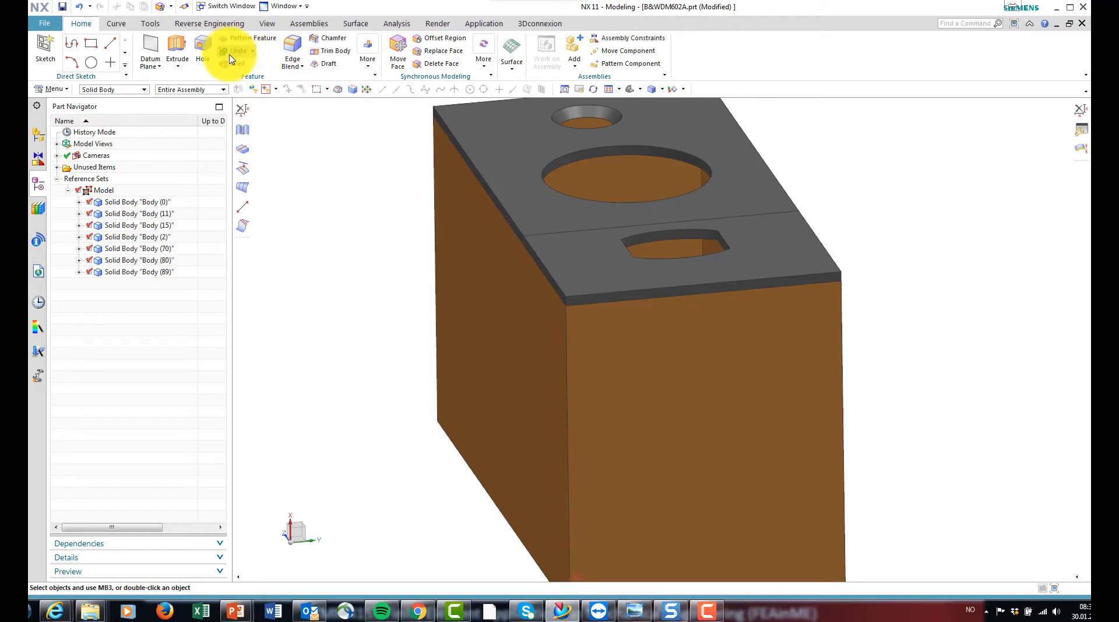
Unite the five brown cabinet panels into one body, using a long side panel as target and the other four panels as tools.
click(230, 51)
click(490, 317)
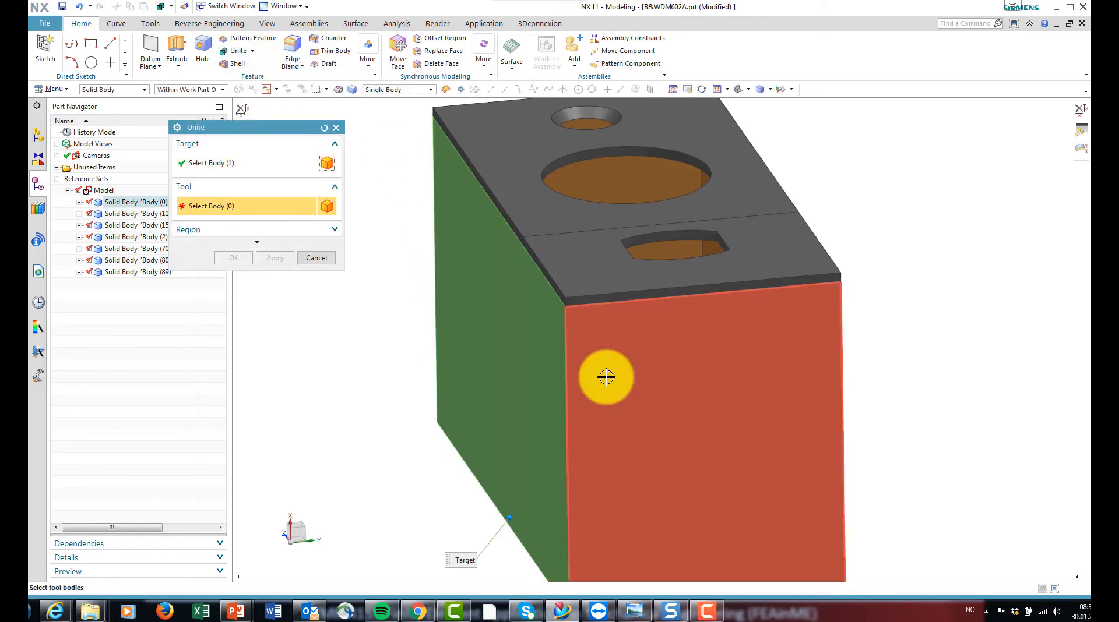
click(604, 377)
middle_drag(495, 368, 884, 403)
click(721, 393)
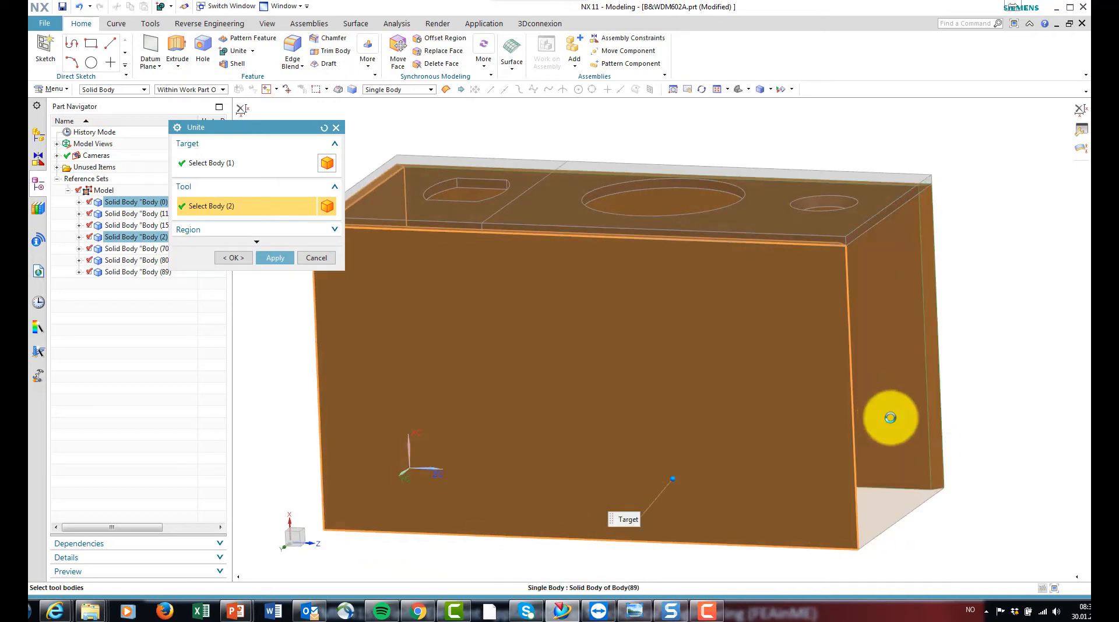
click(856, 488)
middle_drag(857, 488, 814, 345)
click(814, 345)
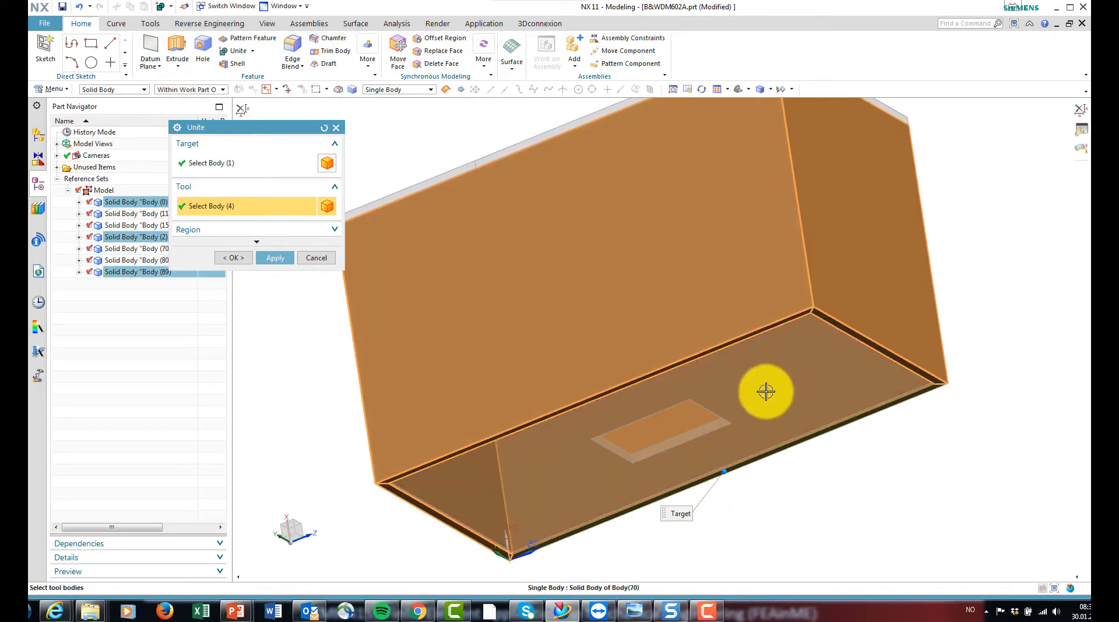
click(237, 259)
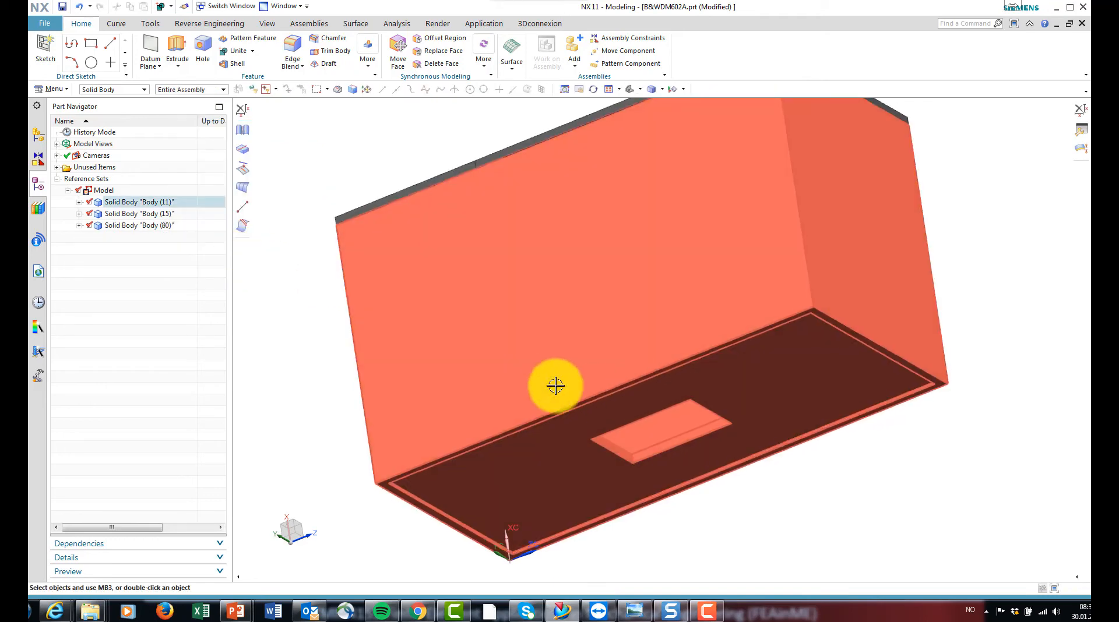
Inspect the cabinet and the two baffle bodies by highlighting each solid body and viewing the cabinet's rear side.
middle_drag(554, 384, 145, 233)
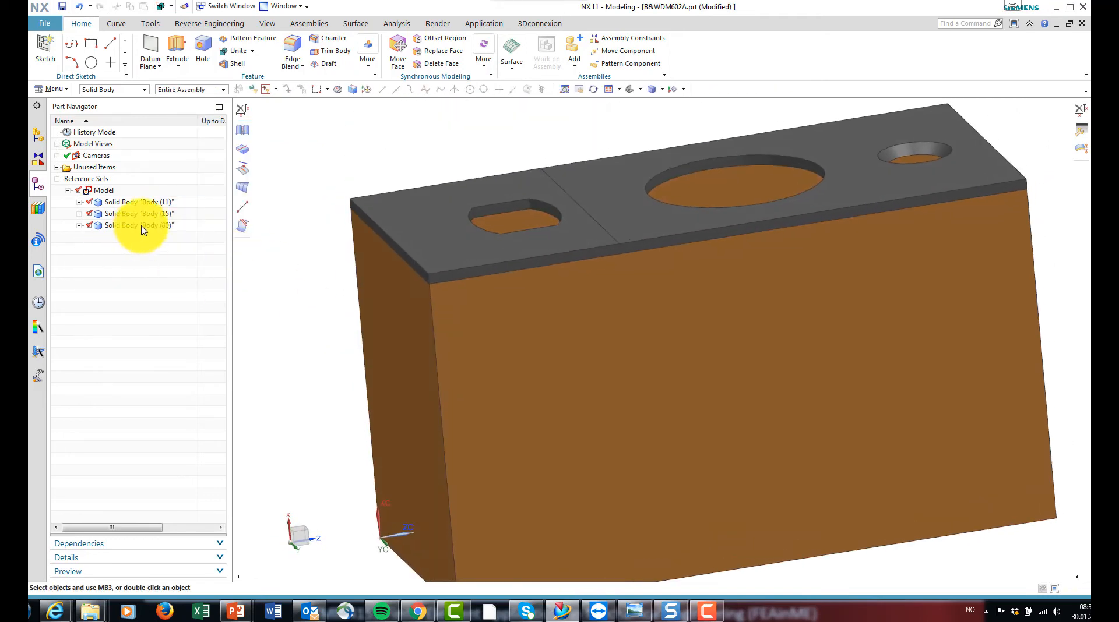
click(147, 202)
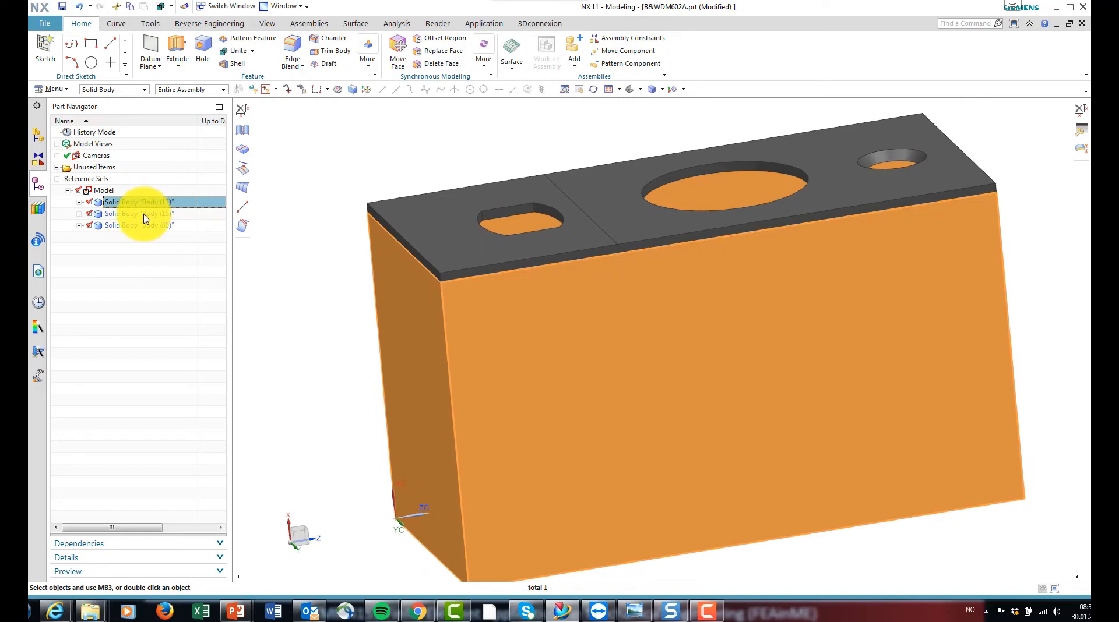
click(146, 217)
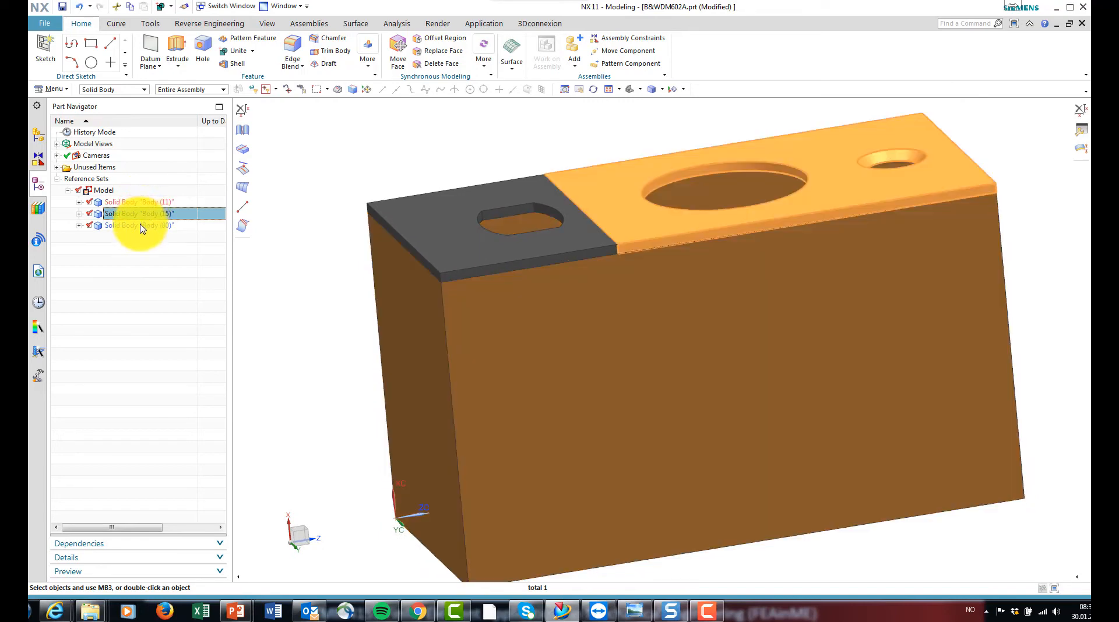
click(141, 226)
click(142, 202)
middle_drag(260, 286, 304, 319)
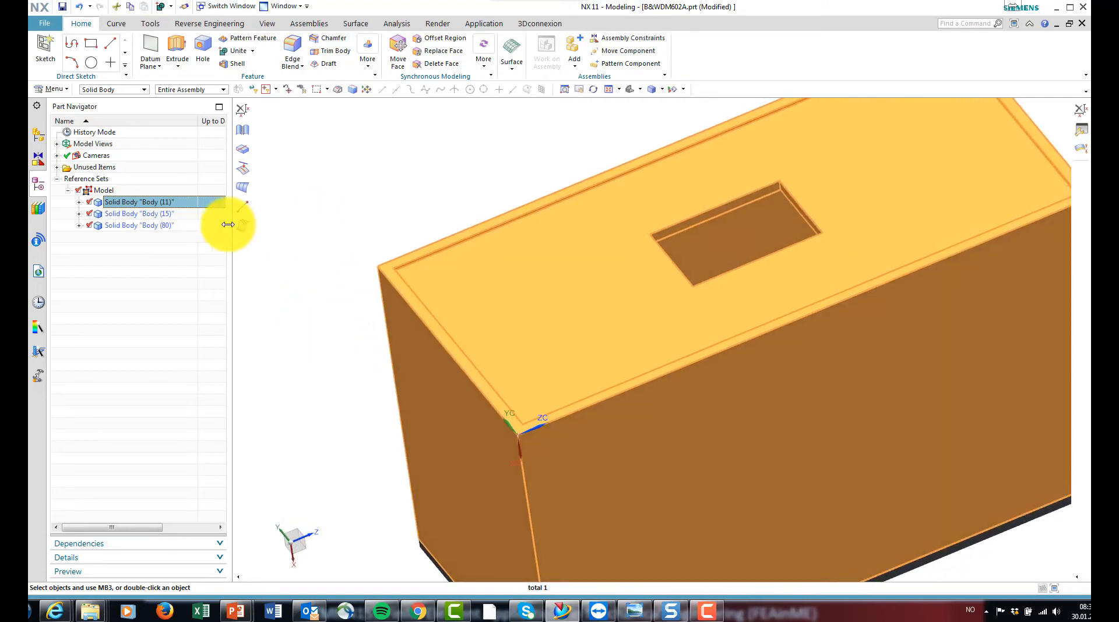
key(Escape)
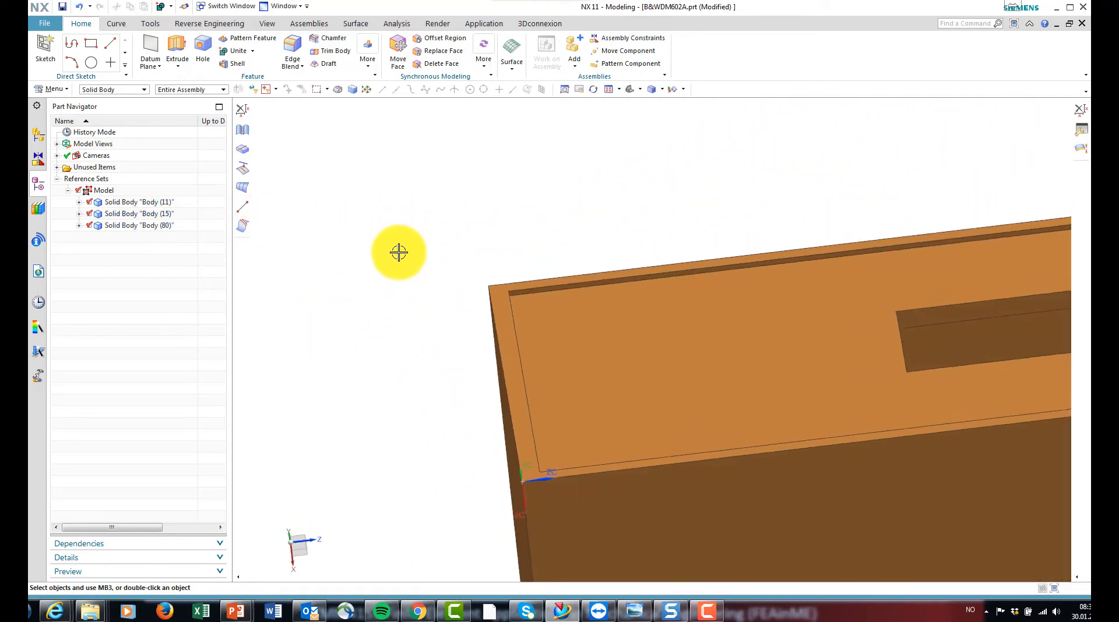
click(497, 291)
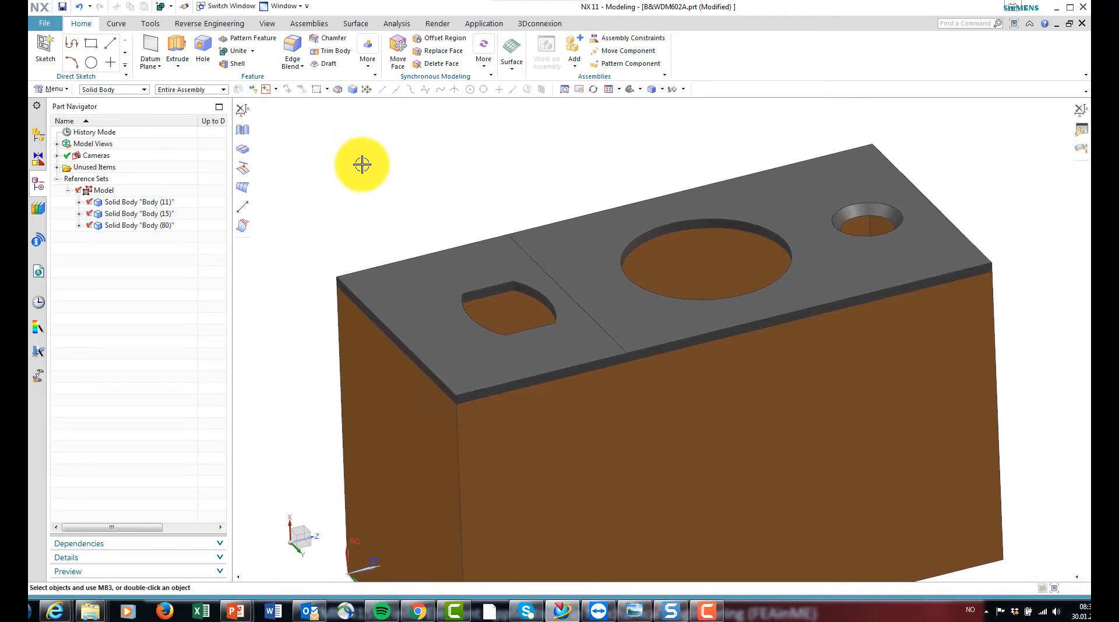
Try to unite the port-end baffle panel with the main baffle panel and the cabinet as one single body.
click(245, 54)
click(481, 246)
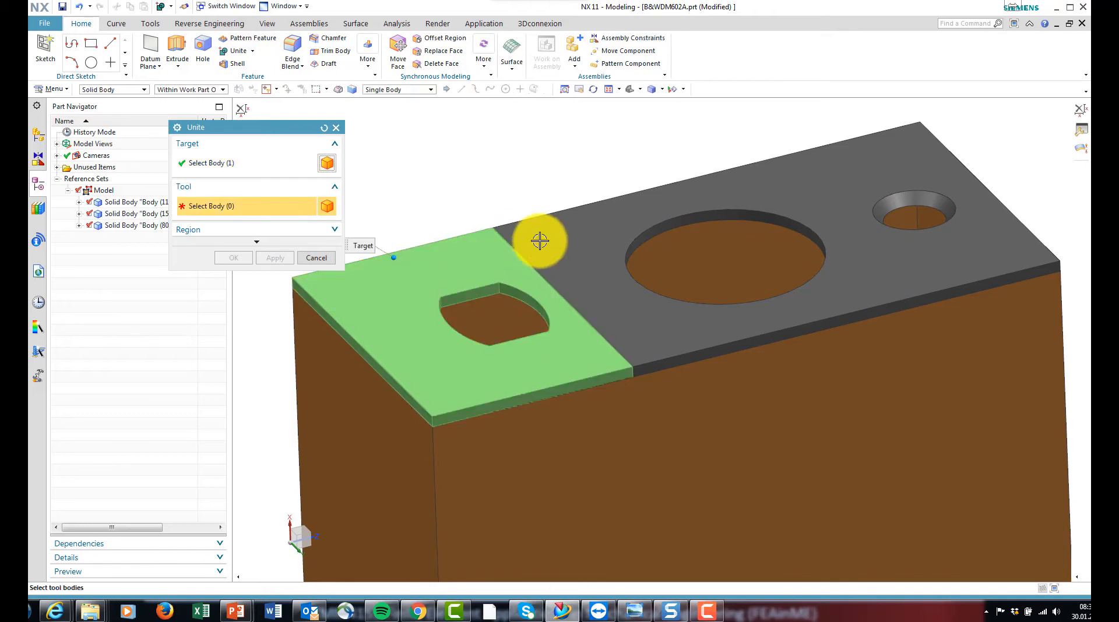
click(537, 239)
click(599, 443)
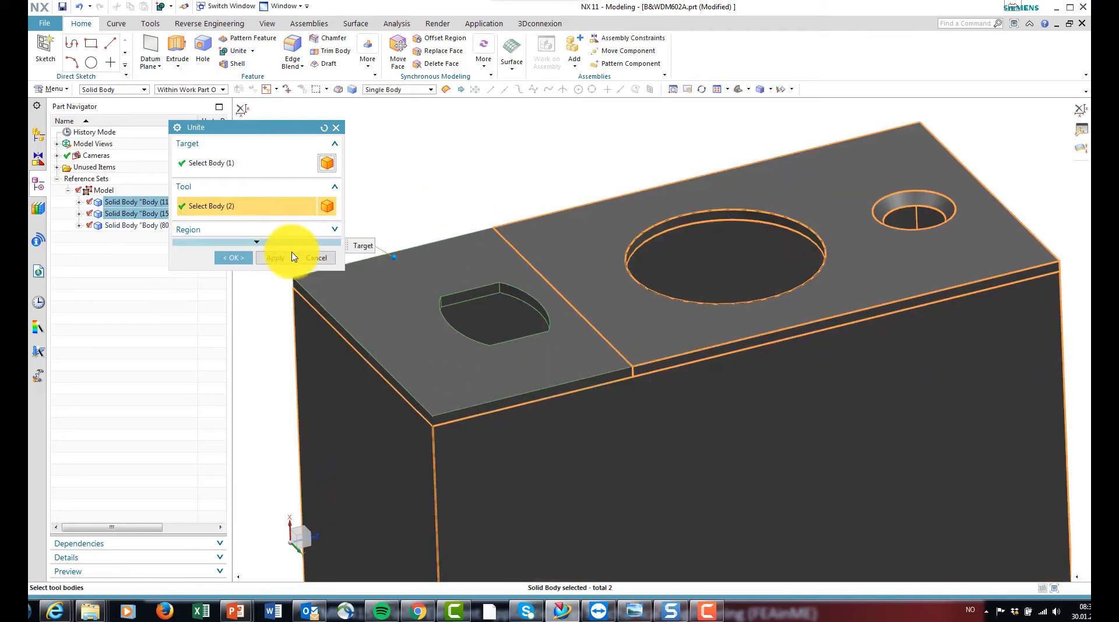
click(237, 263)
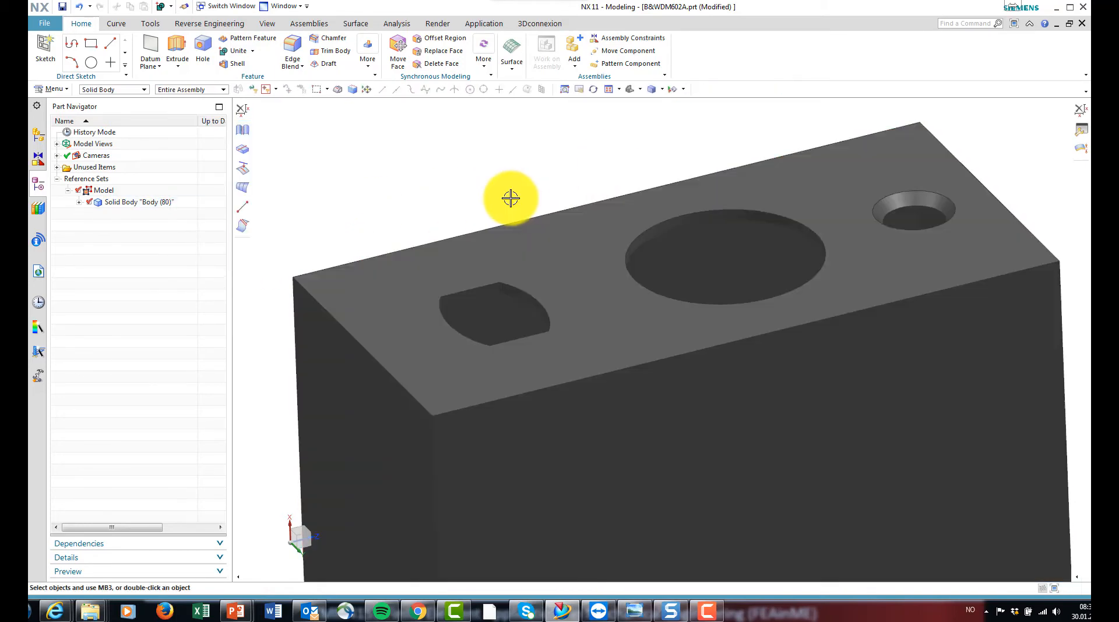
click(142, 202)
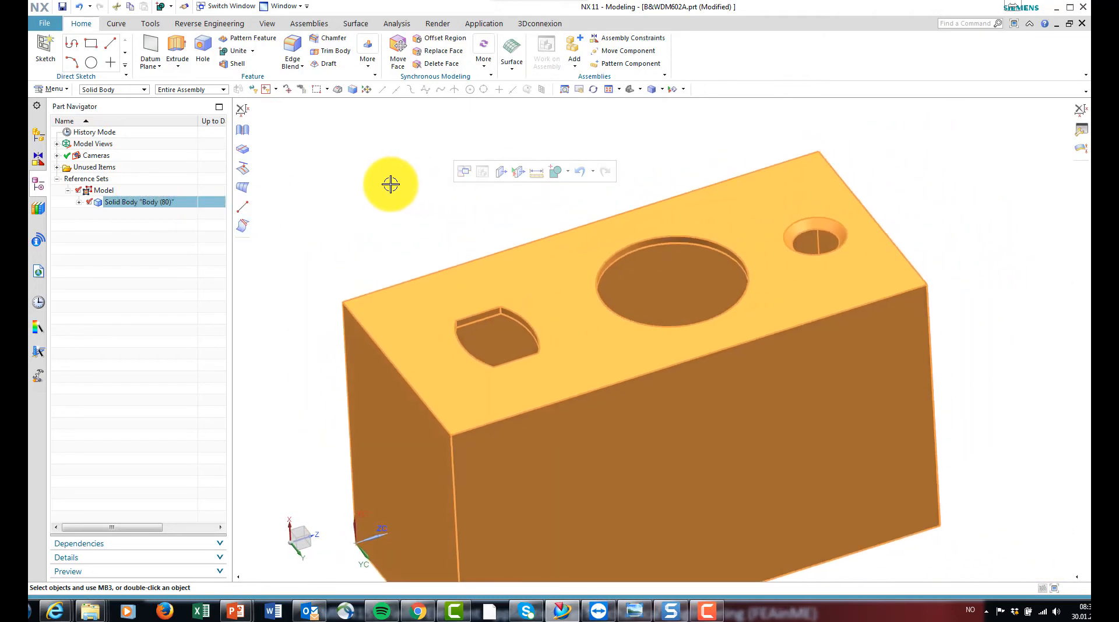
key(ctrl+z)
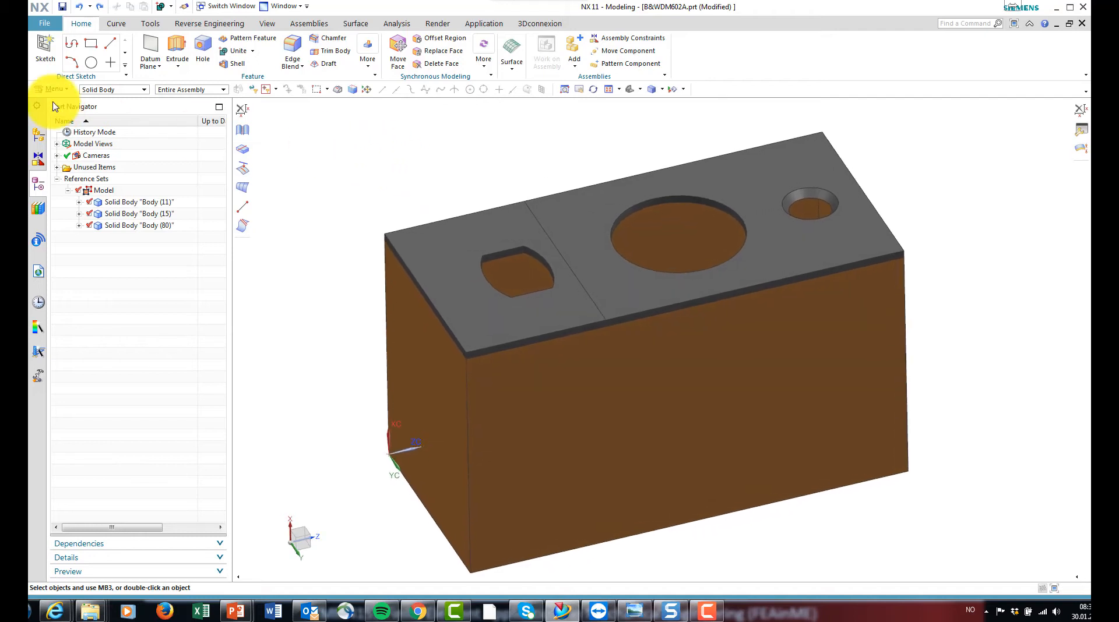
Change to the Pre/Post application and create a new FEM and simulation for B&WDM602A.prt with the NX Nastran structural solver.
click(38, 134)
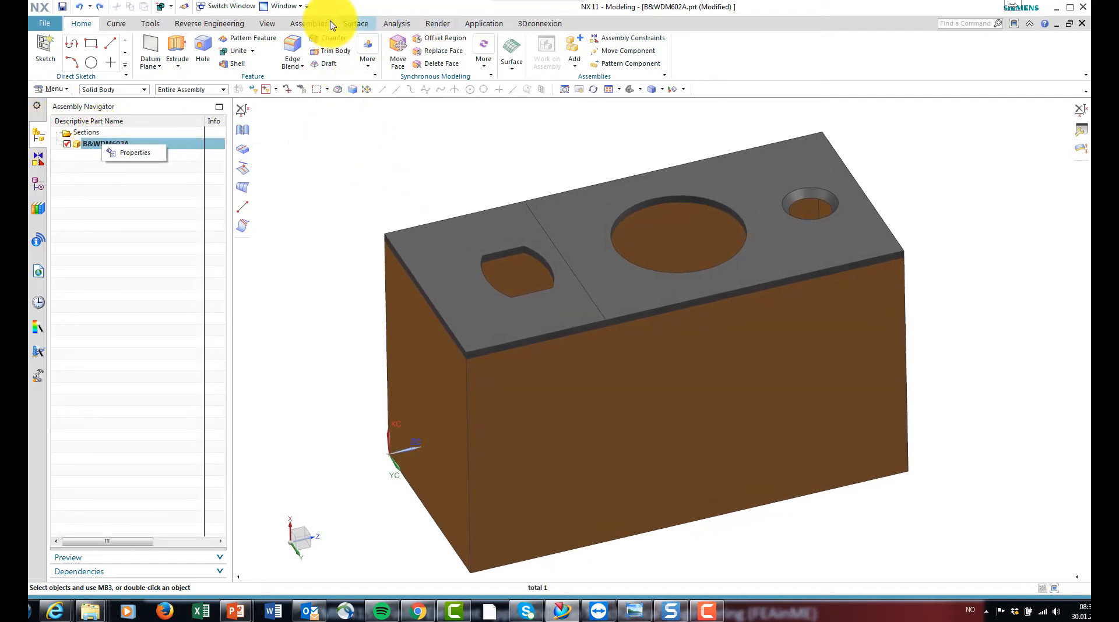
click(482, 25)
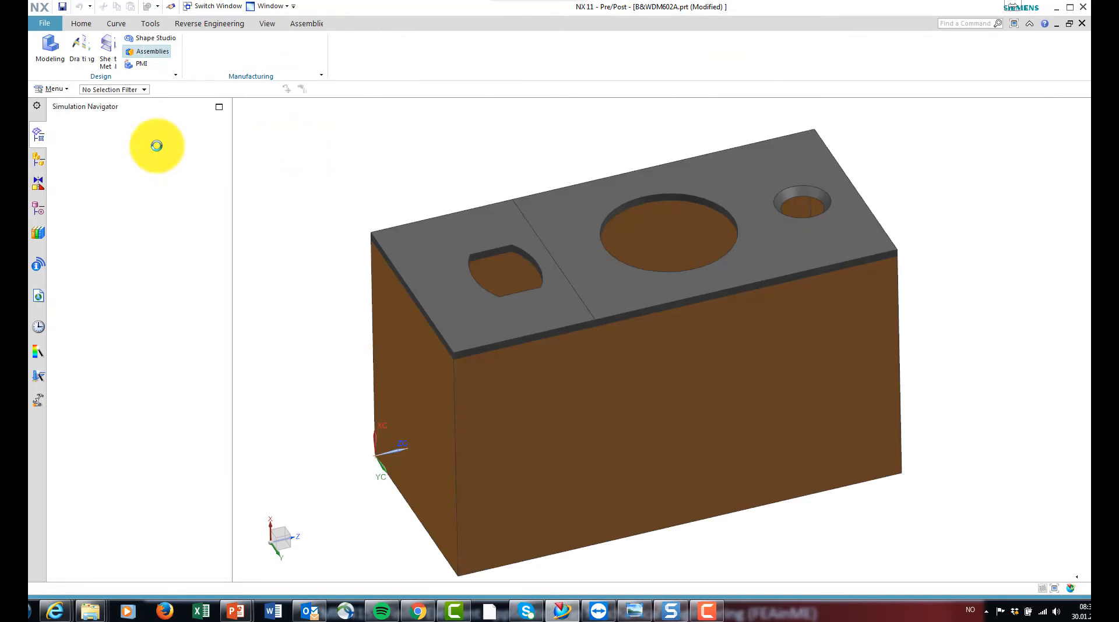
right_click(112, 138)
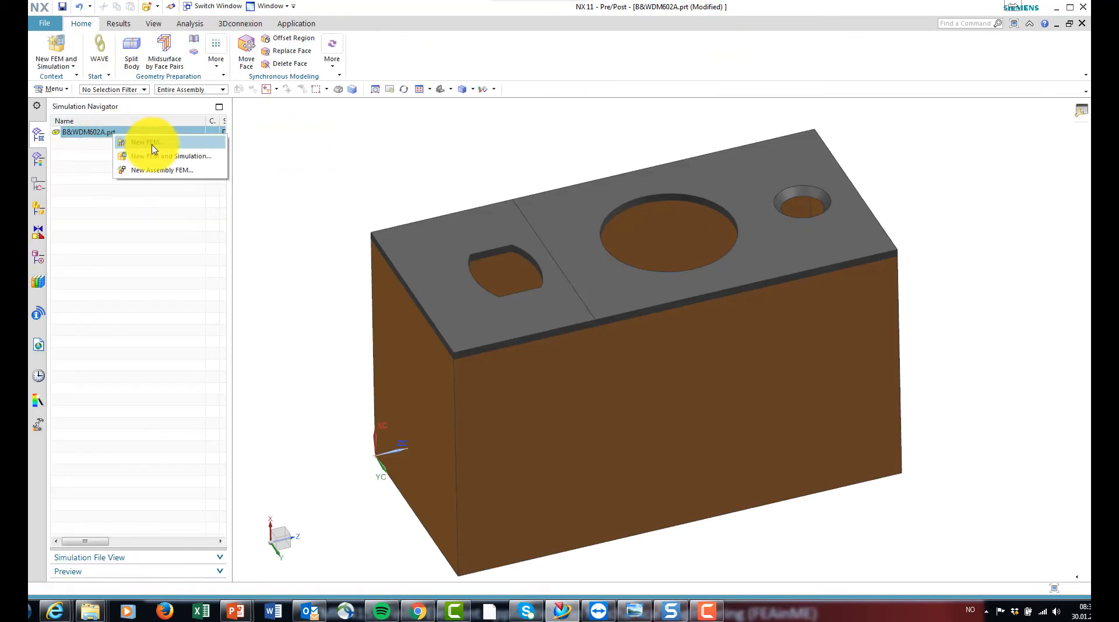
click(153, 152)
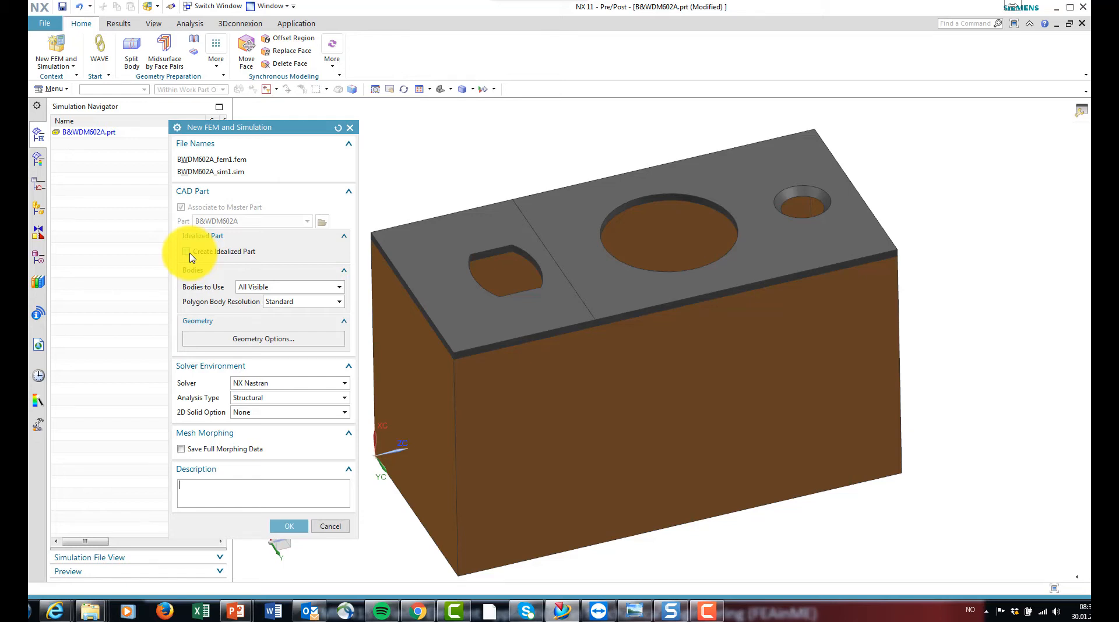
click(289, 527)
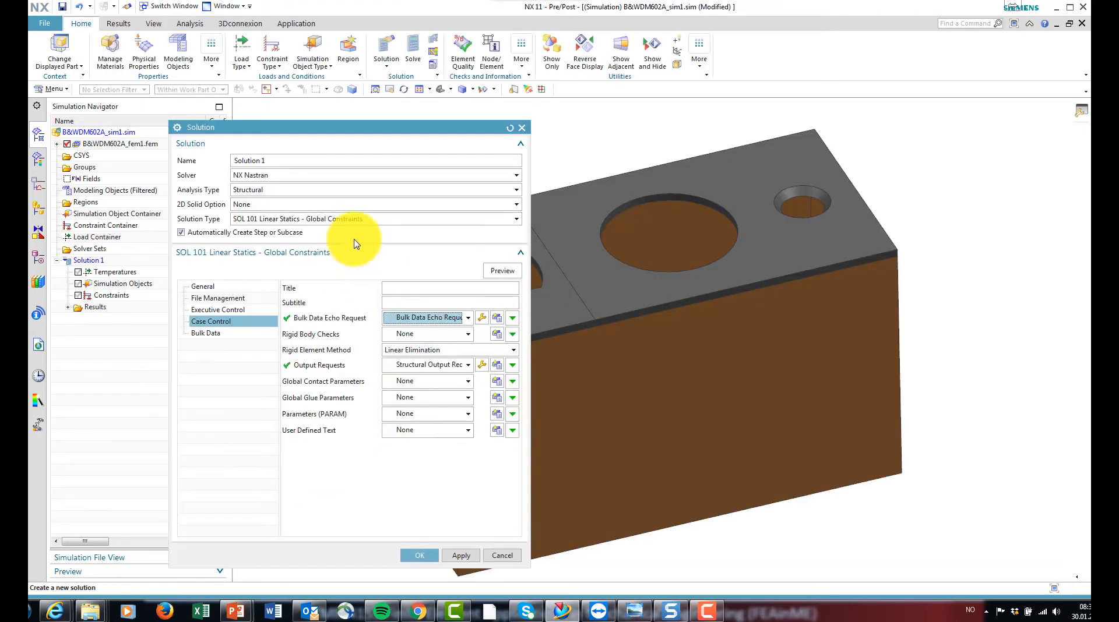
Create a SOL 103 Real Eigenvalues solution with Lanczos data set to 20 desired modes, including its eigenvalue subcase.
click(315, 221)
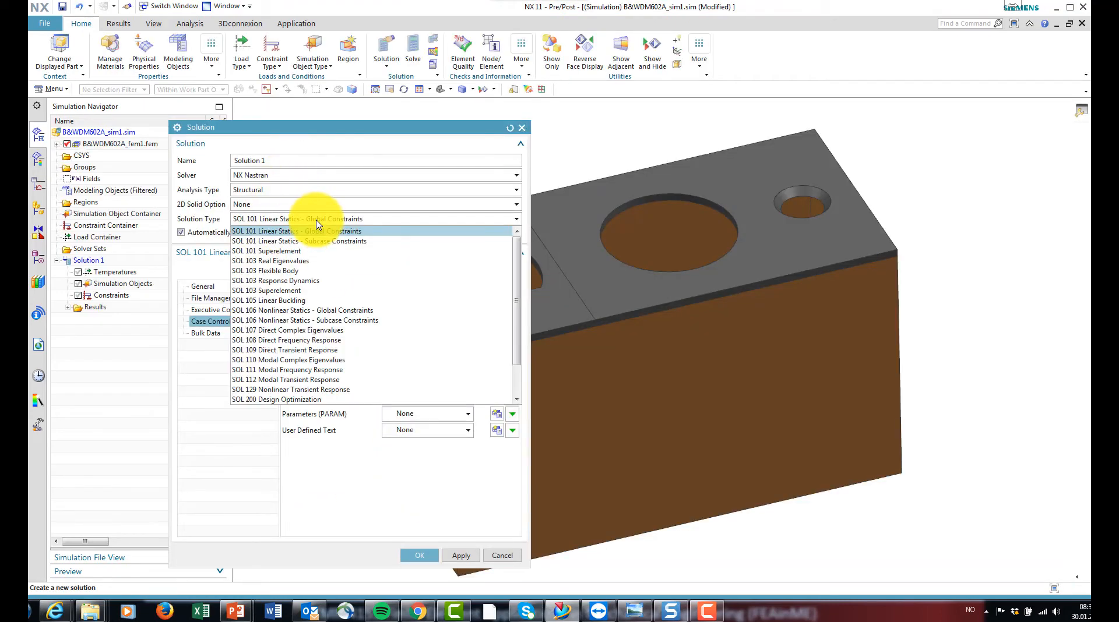
click(293, 262)
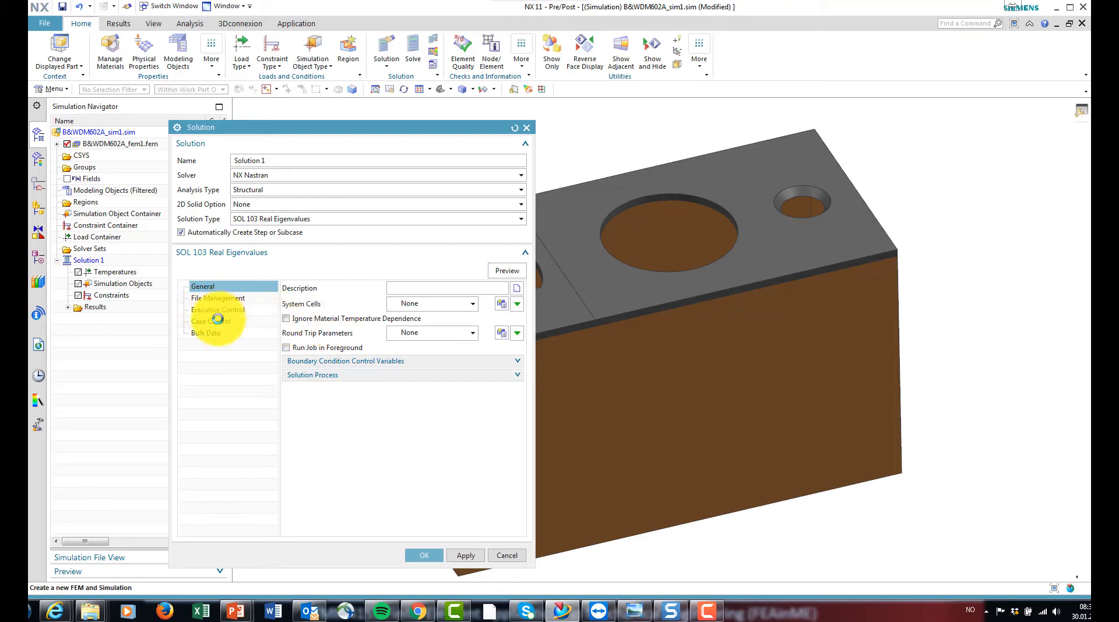
click(218, 320)
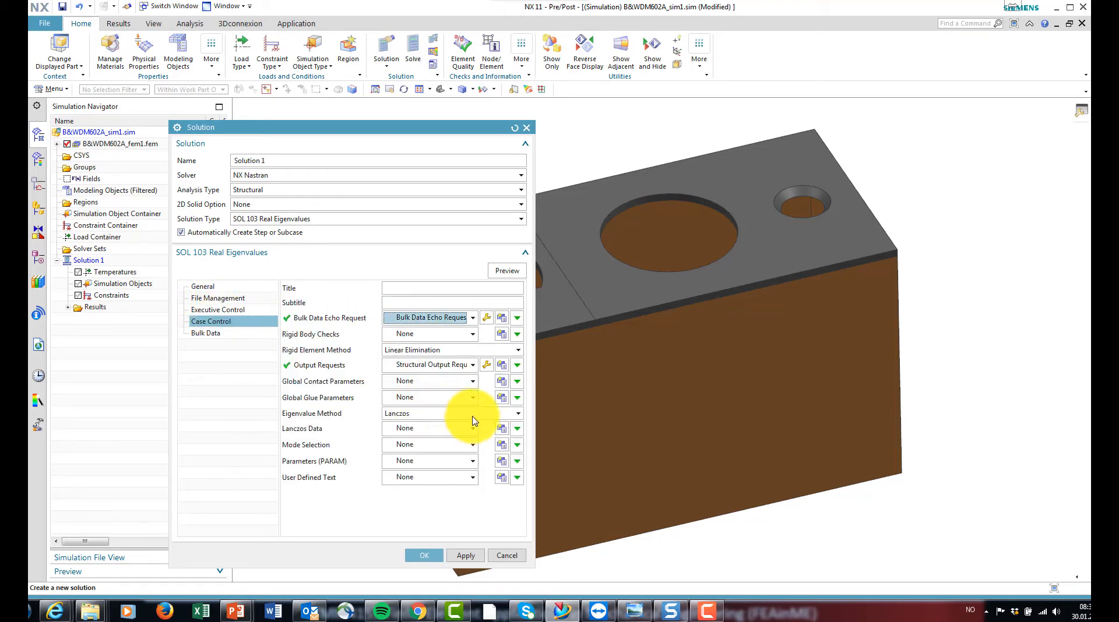
click(502, 432)
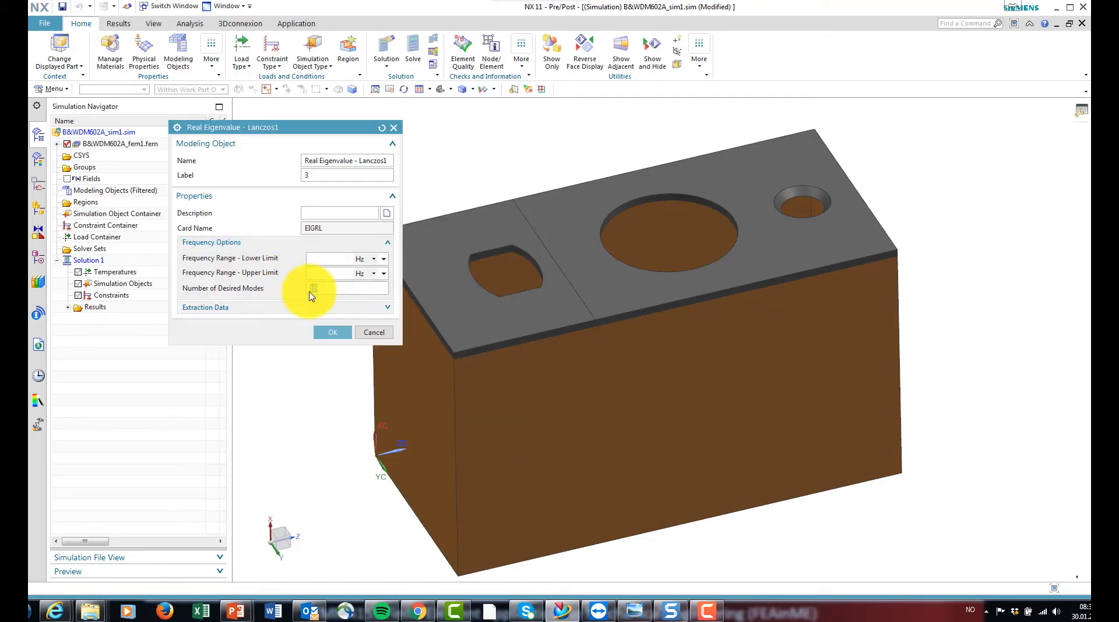
double_click(341, 291)
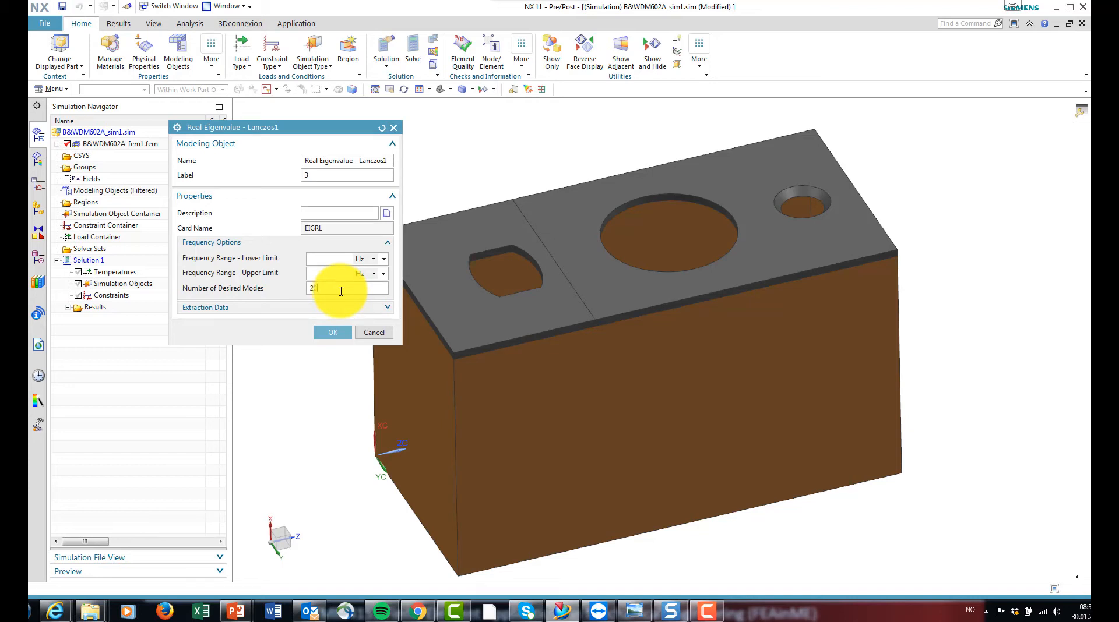
click(334, 335)
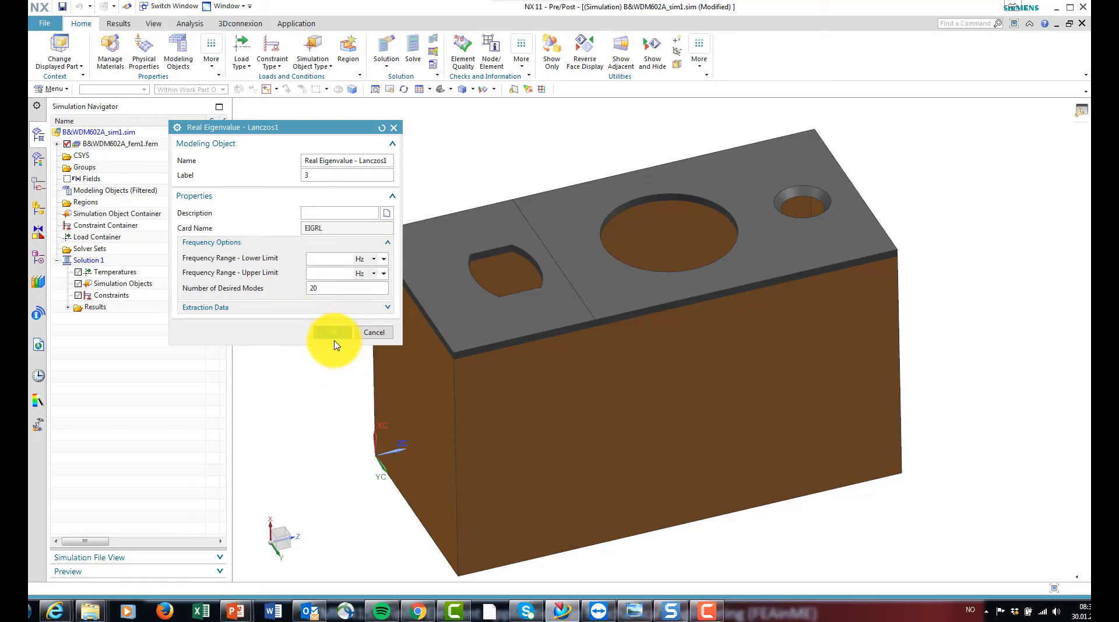
click(417, 558)
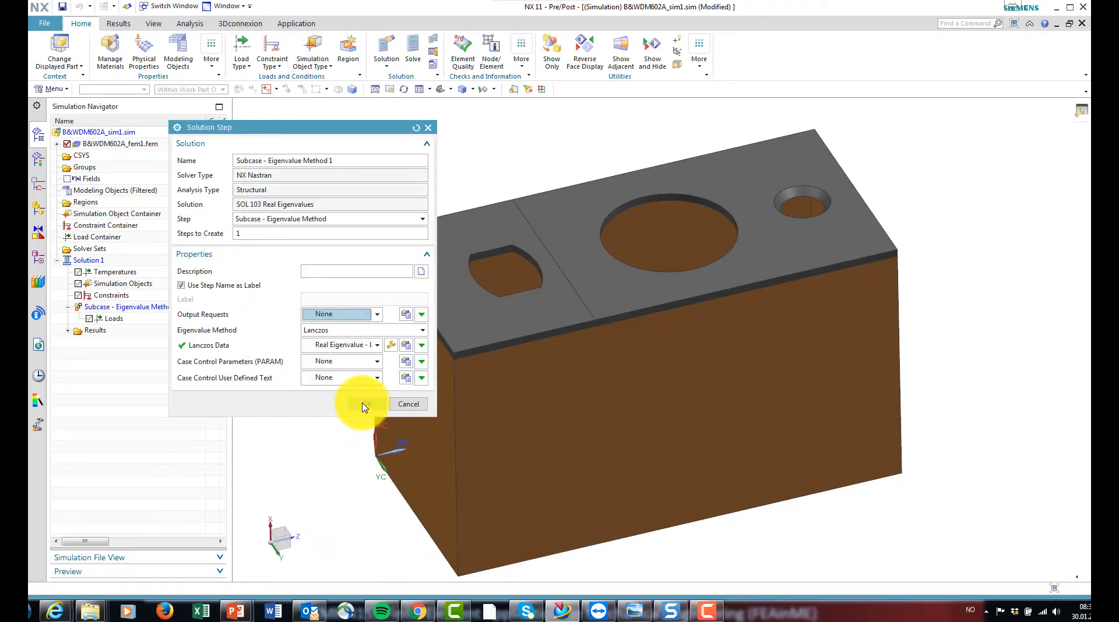
click(362, 404)
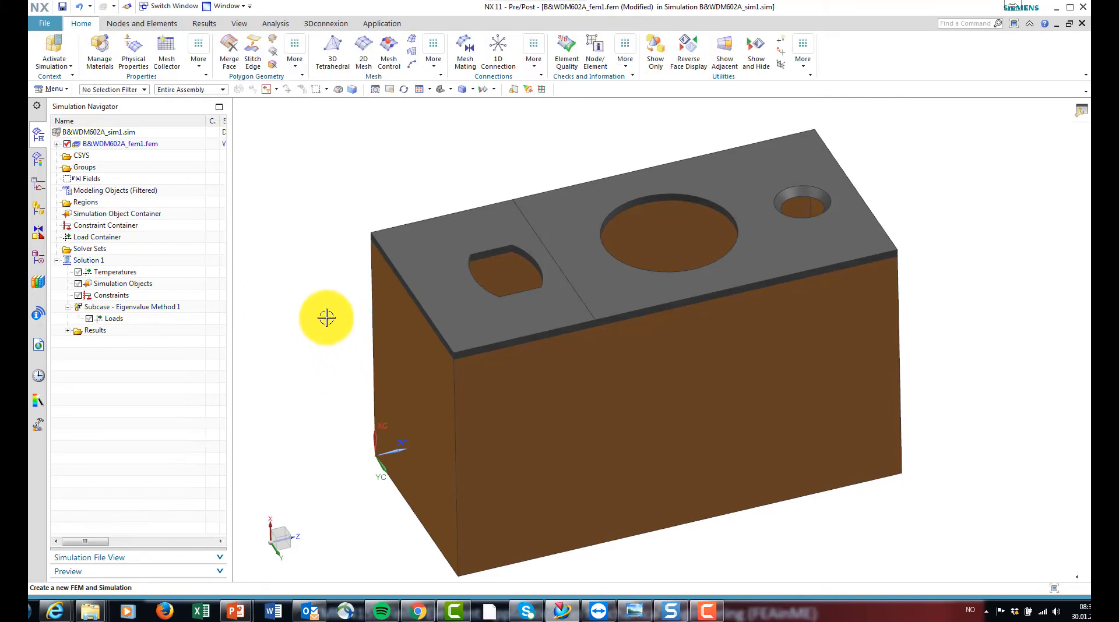
Copy the library material Polyethylene into a new isotropic material named Fake wood.
click(130, 144)
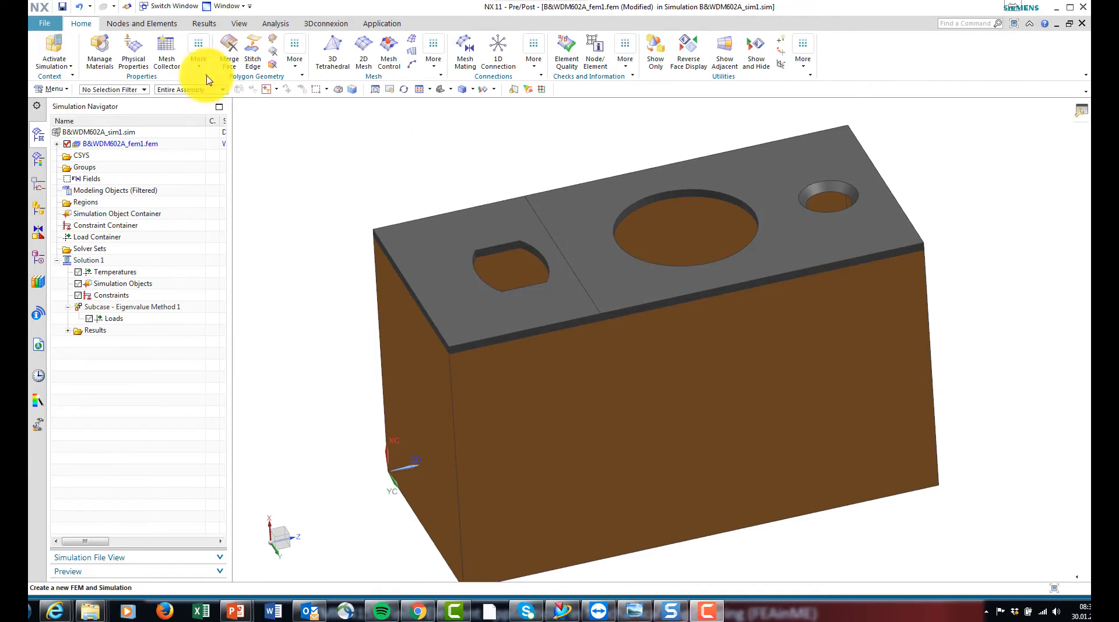
click(100, 52)
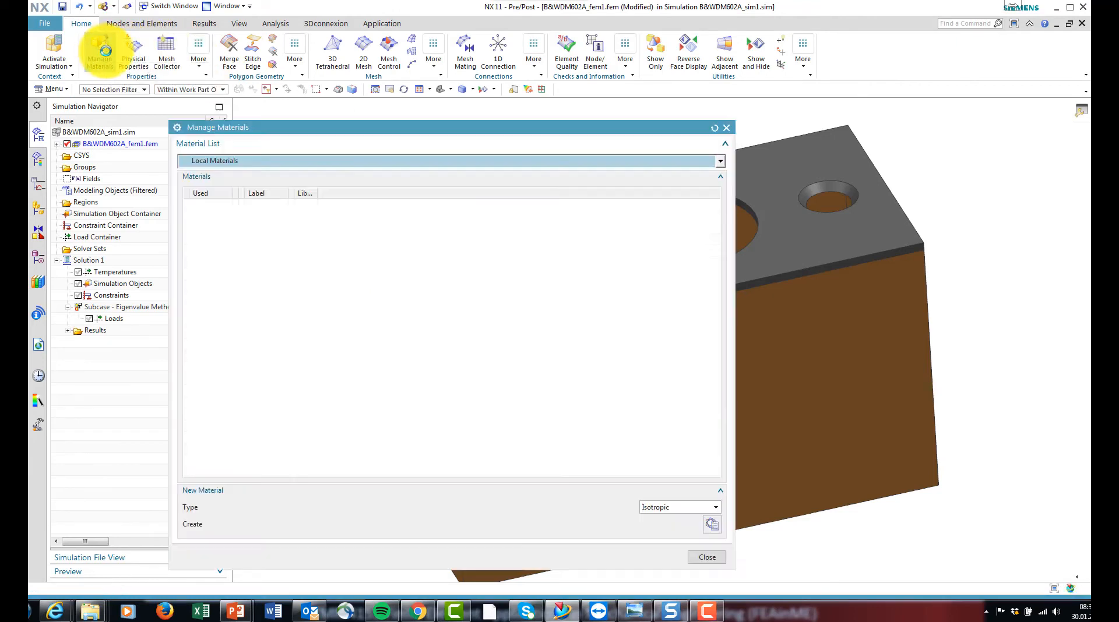
click(229, 166)
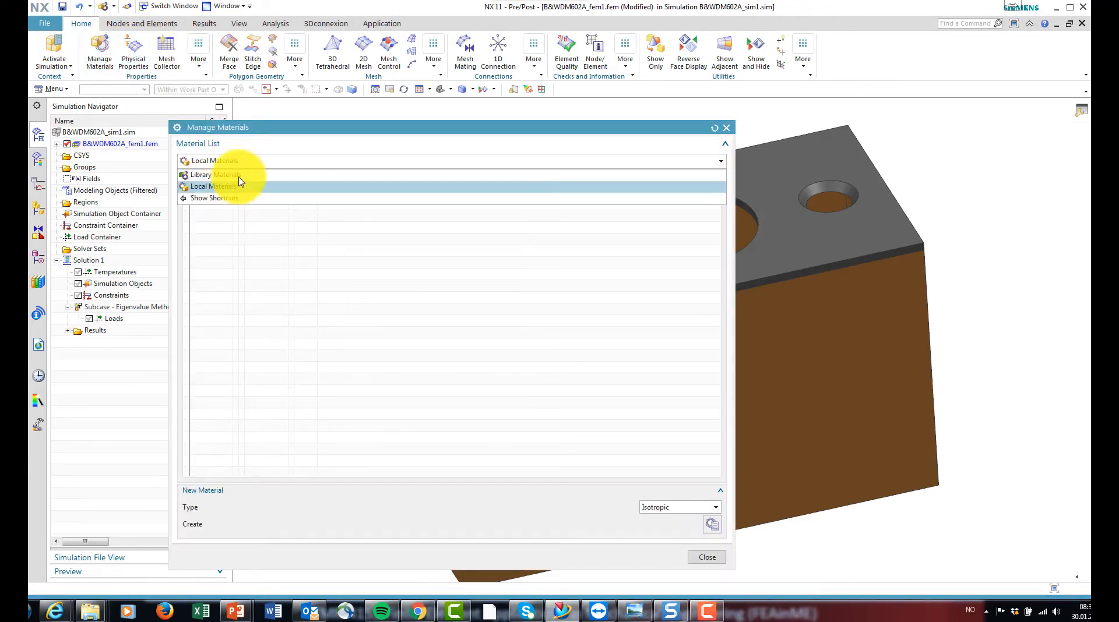
click(237, 174)
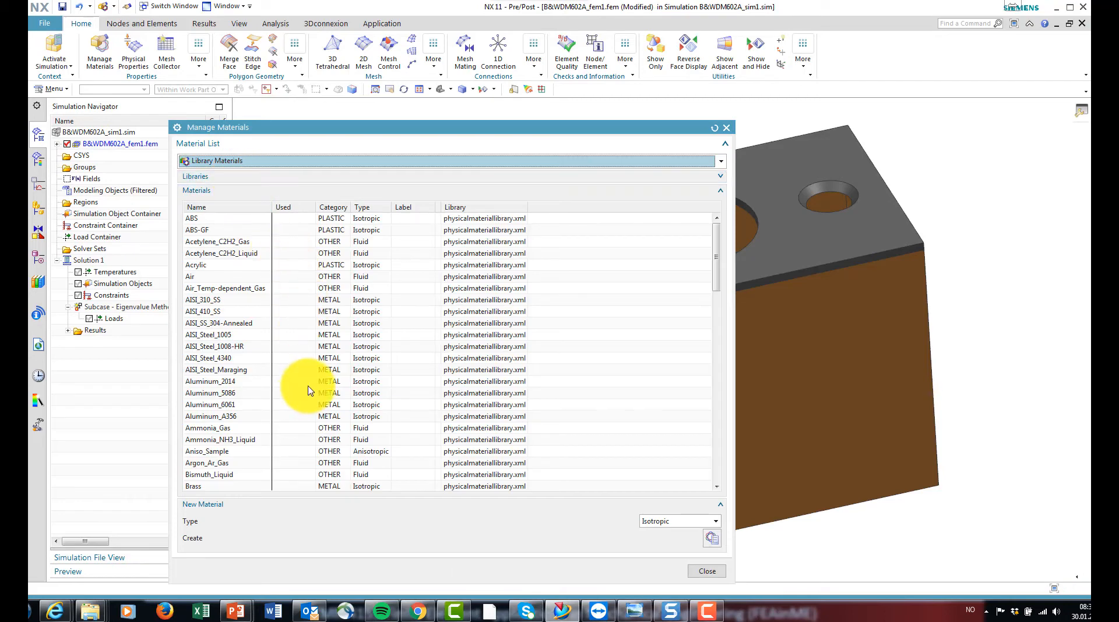
scroll(309, 389, down, 6)
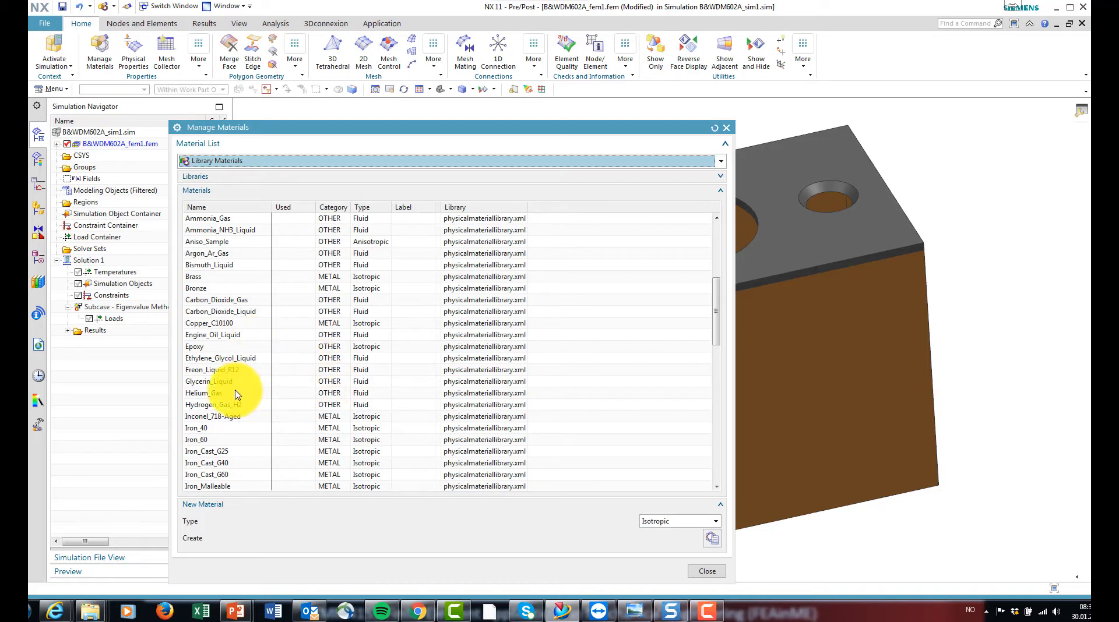
scroll(238, 394, down, 1)
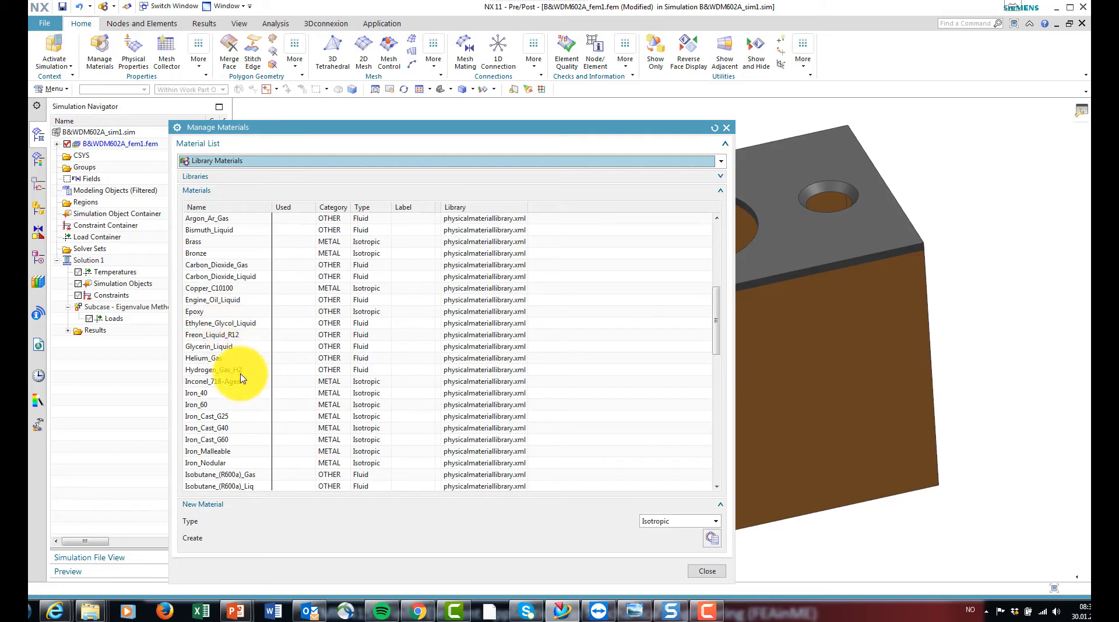
scroll(233, 344, down, 6)
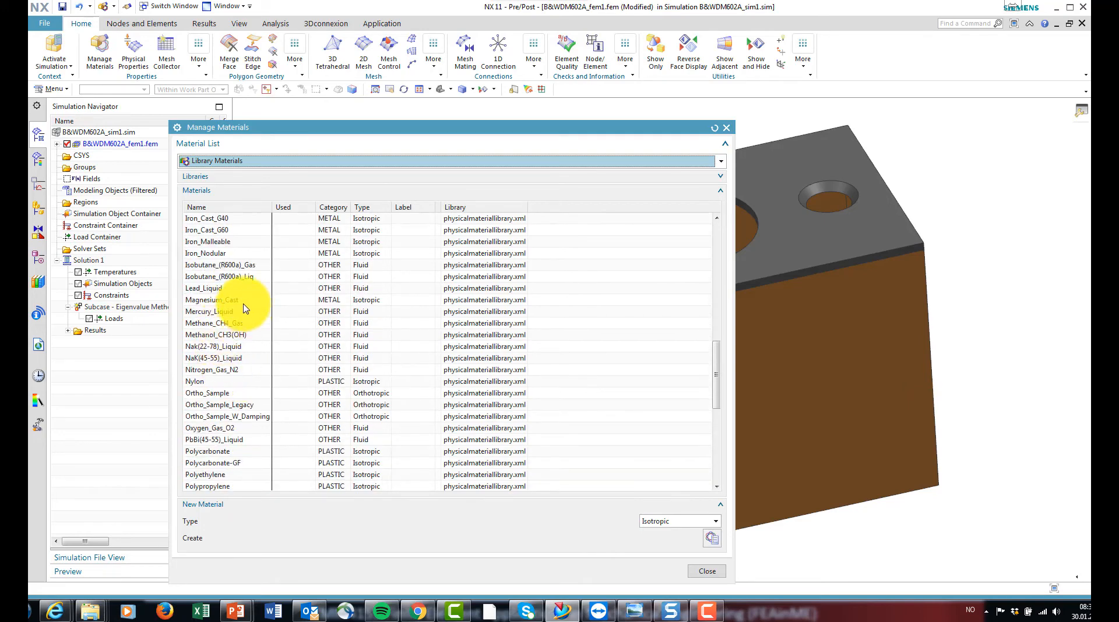
click(225, 476)
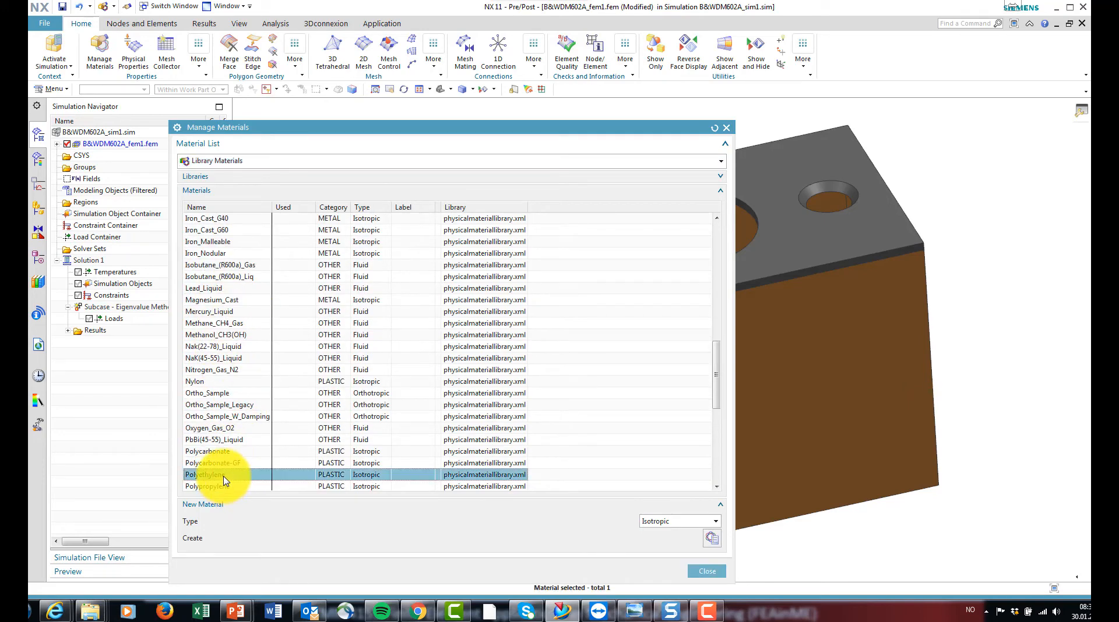
right_click(311, 479)
click(343, 304)
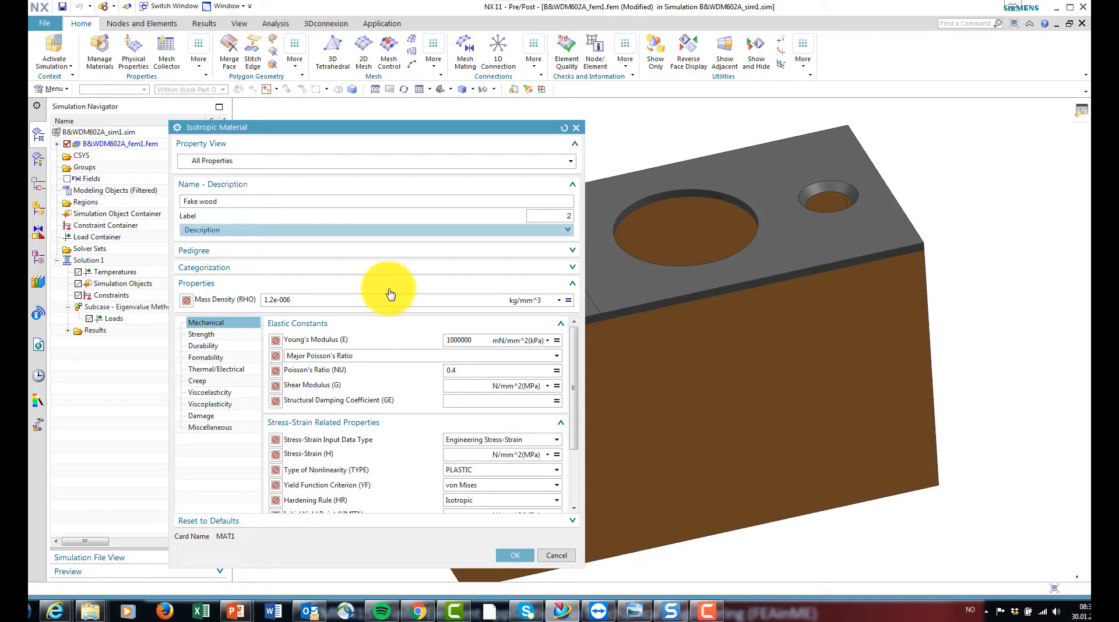
Set Fake wood's Young's modulus to 1000 N/mm^2(MPa) and save the material to the local materials.
click(535, 343)
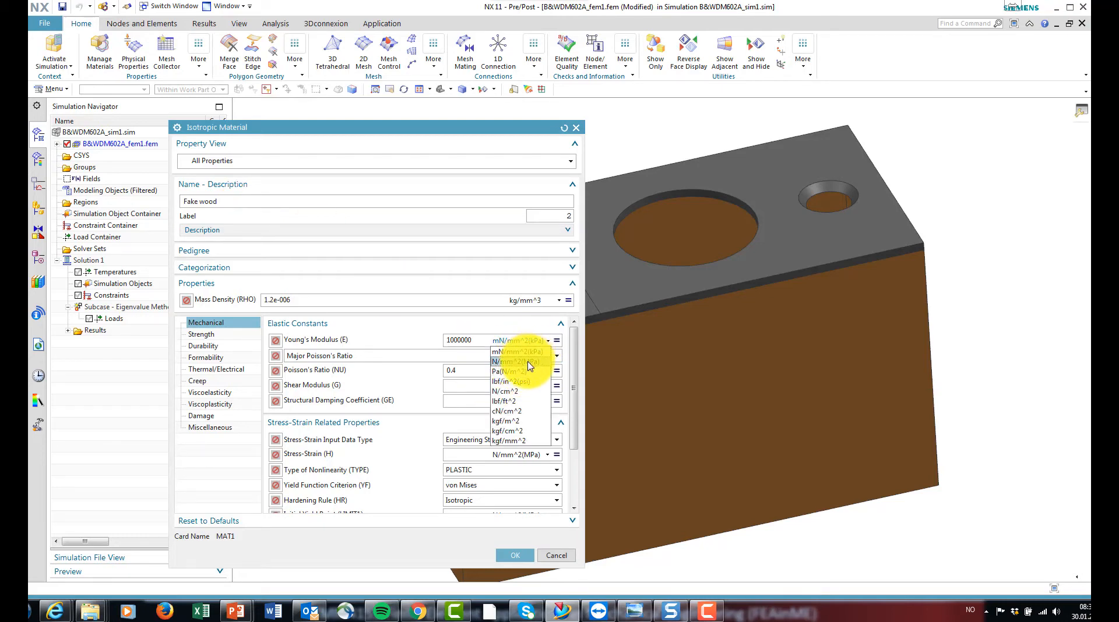
click(519, 362)
double_click(476, 339)
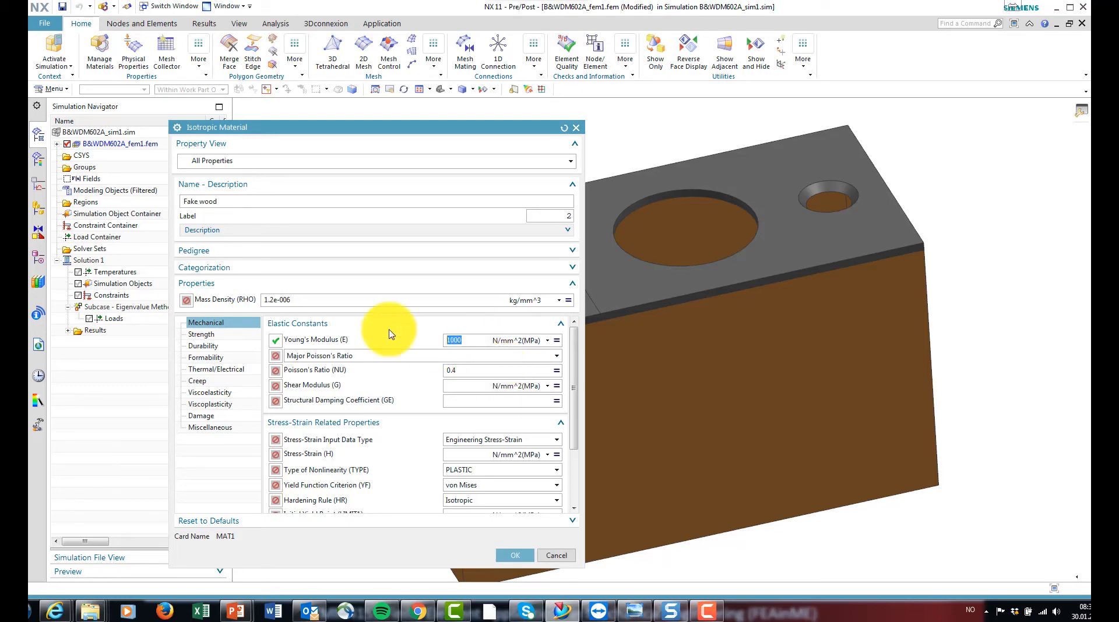
click(515, 557)
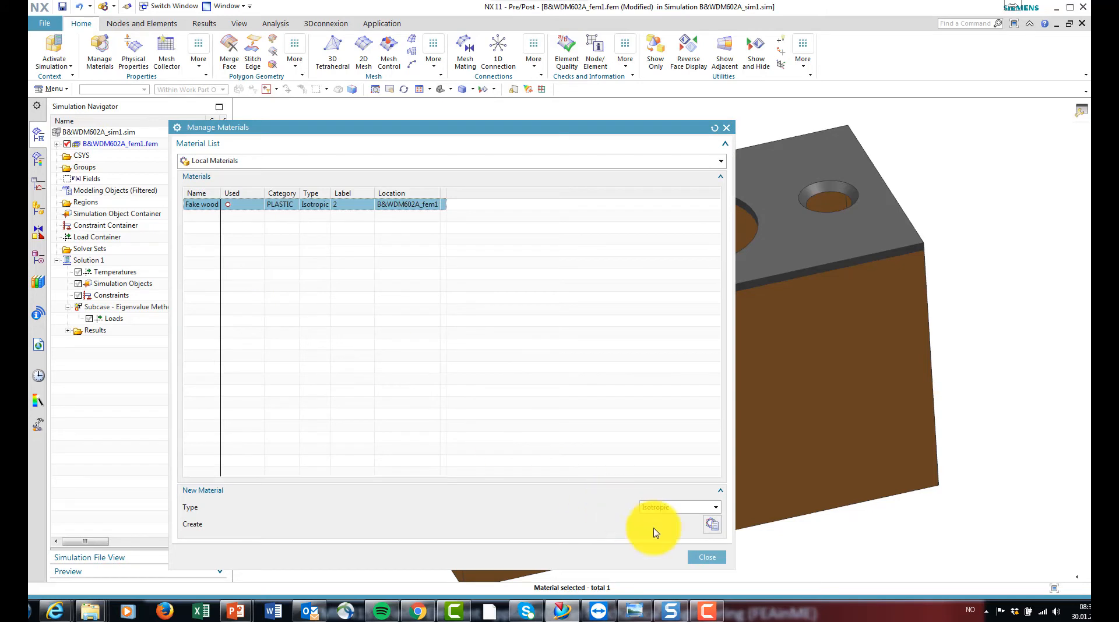
click(707, 557)
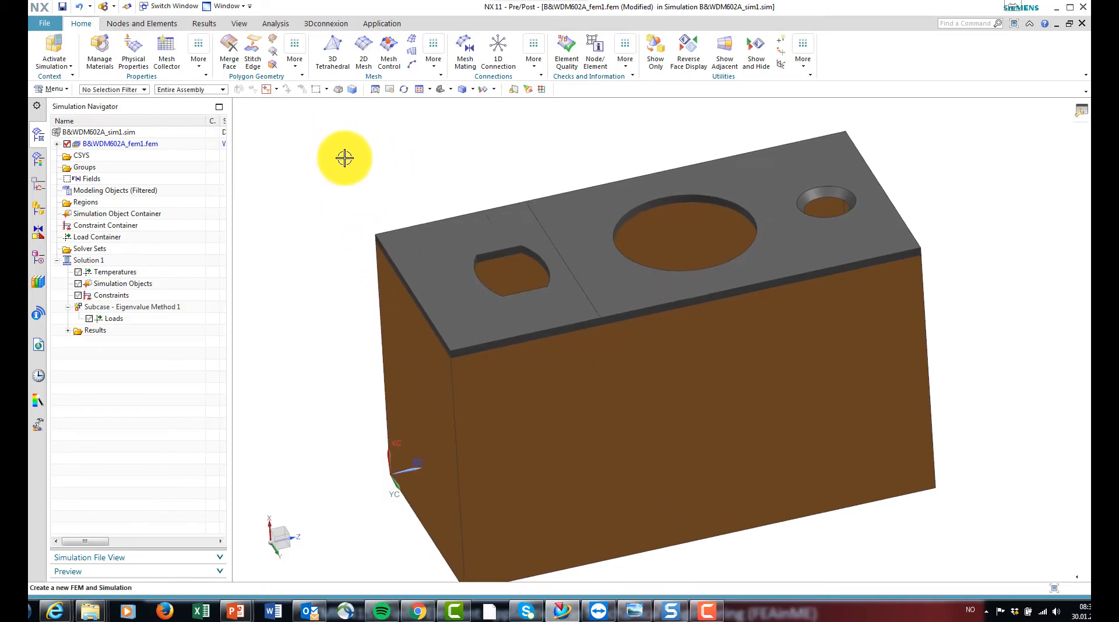
Mesh the cabinet and both baffle panel bodies with CTETRA(10) tetrahedral elements at an element size of 20 mm.
click(329, 40)
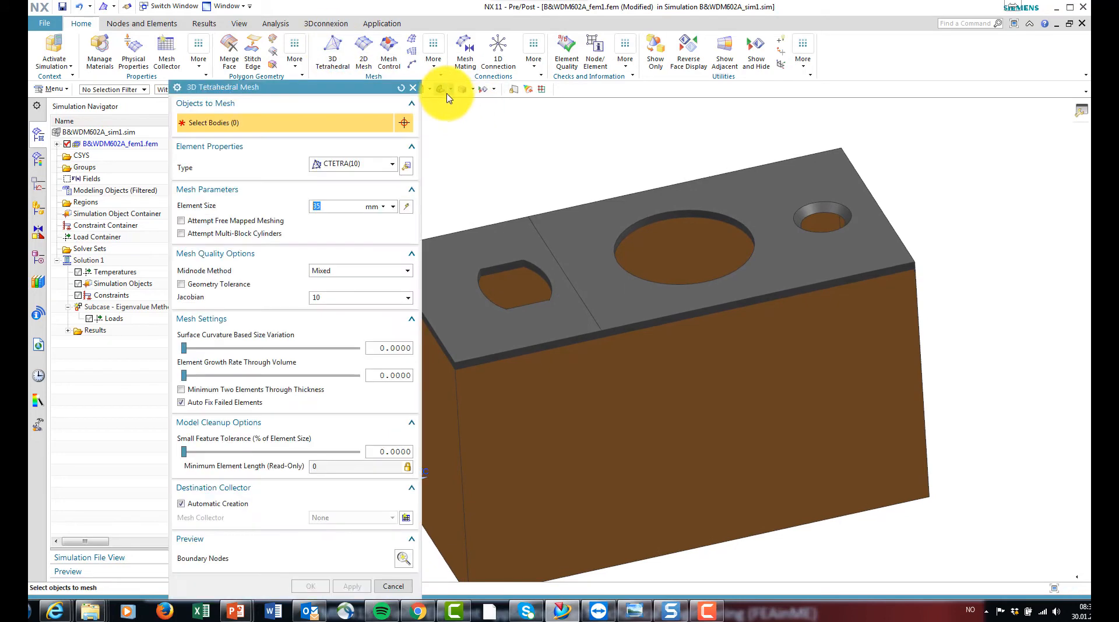
click(532, 232)
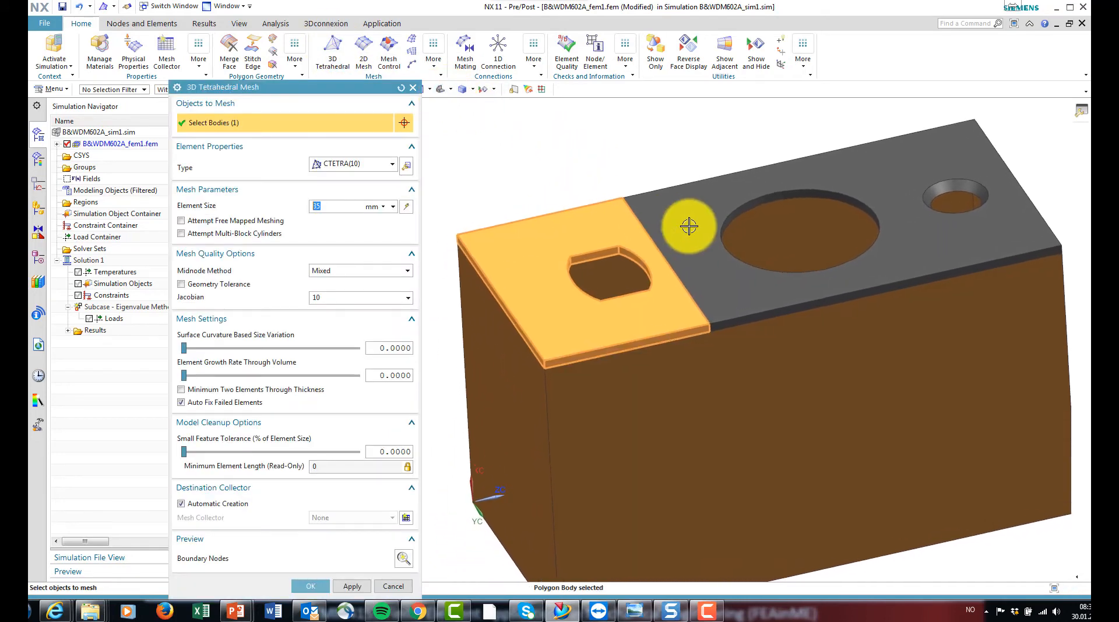
click(679, 225)
click(679, 377)
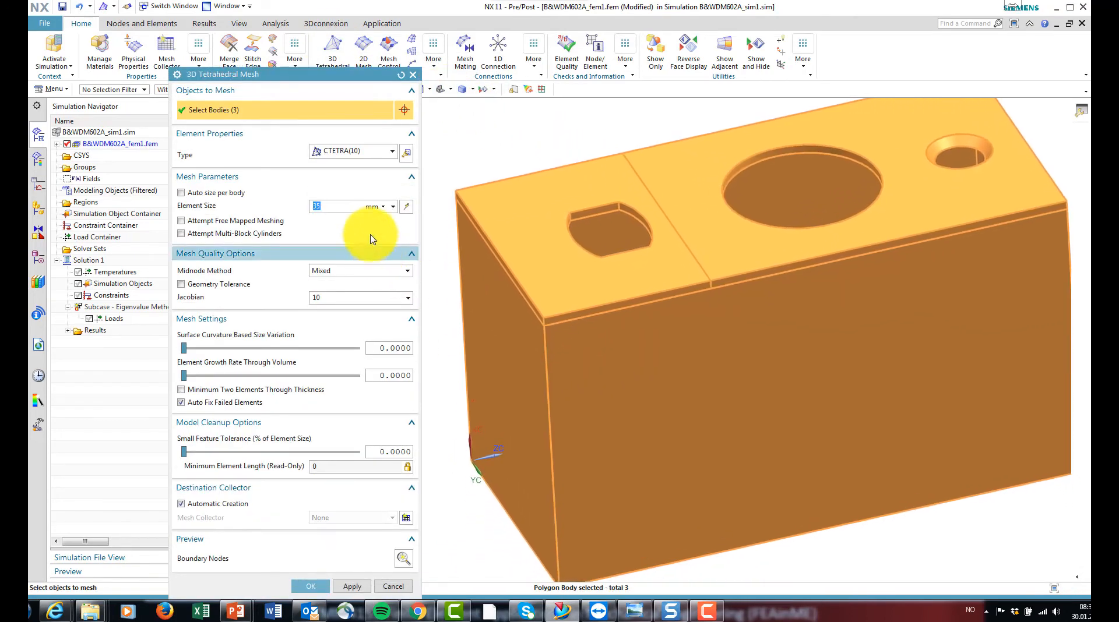
click(407, 207)
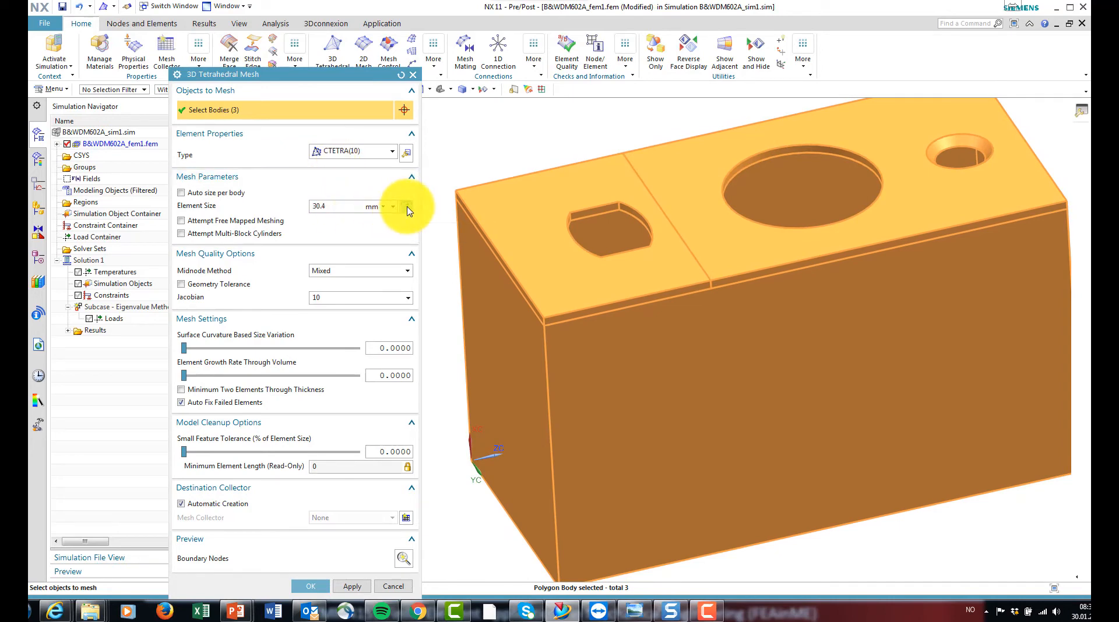
double_click(336, 208)
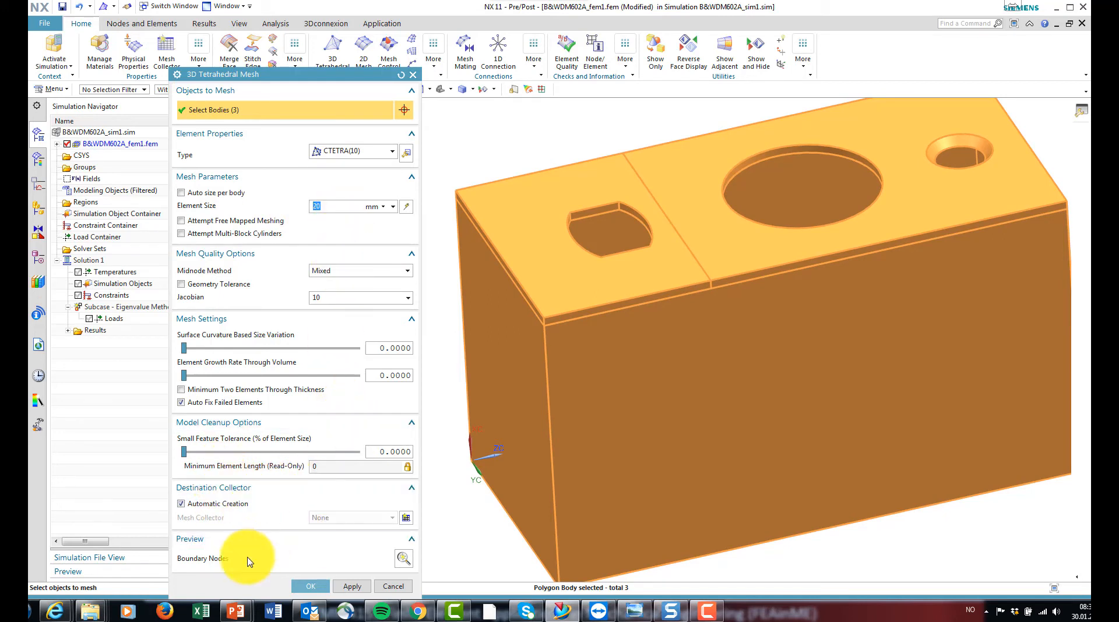
click(318, 589)
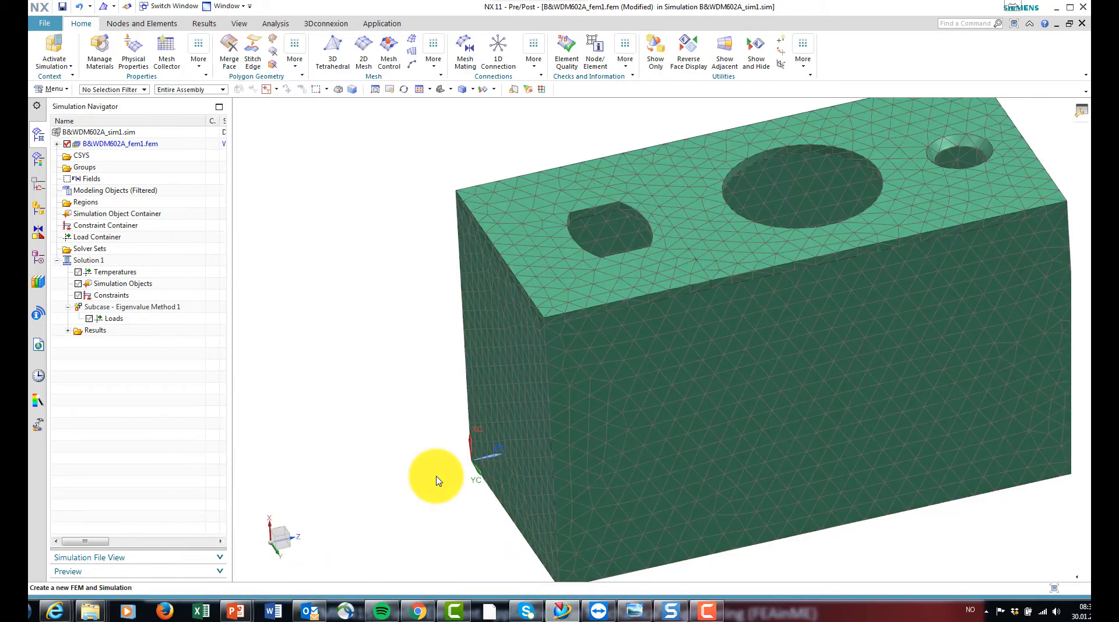
middle_drag(443, 333, 425, 350)
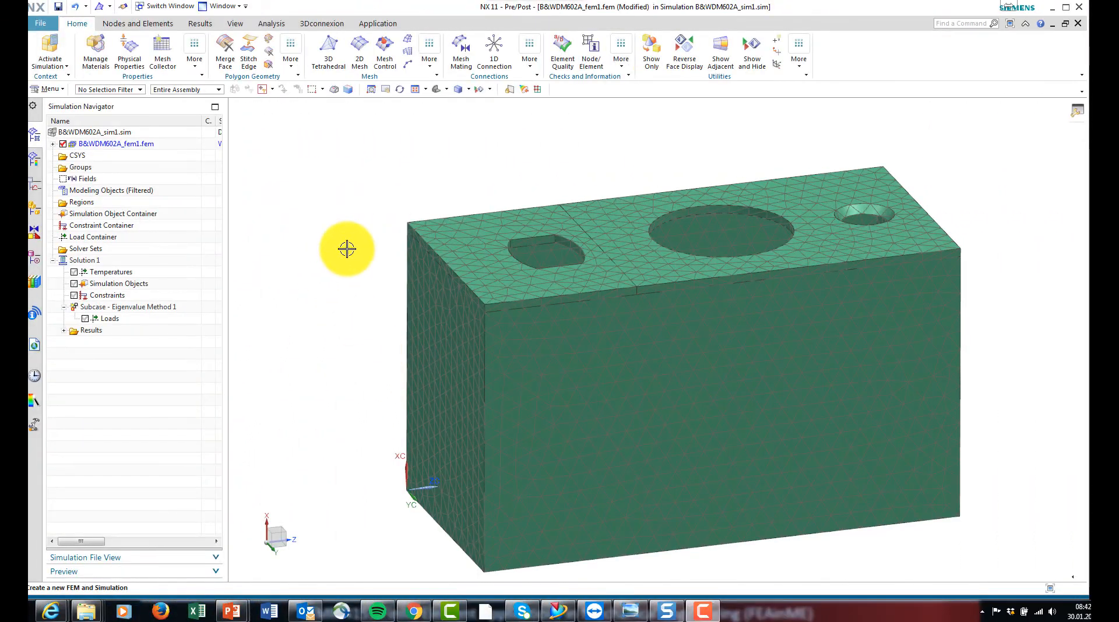
Assign the Fake wood material to the solid property of the 3D mesh collector and rename the collector Solid(fake wood).
click(52, 144)
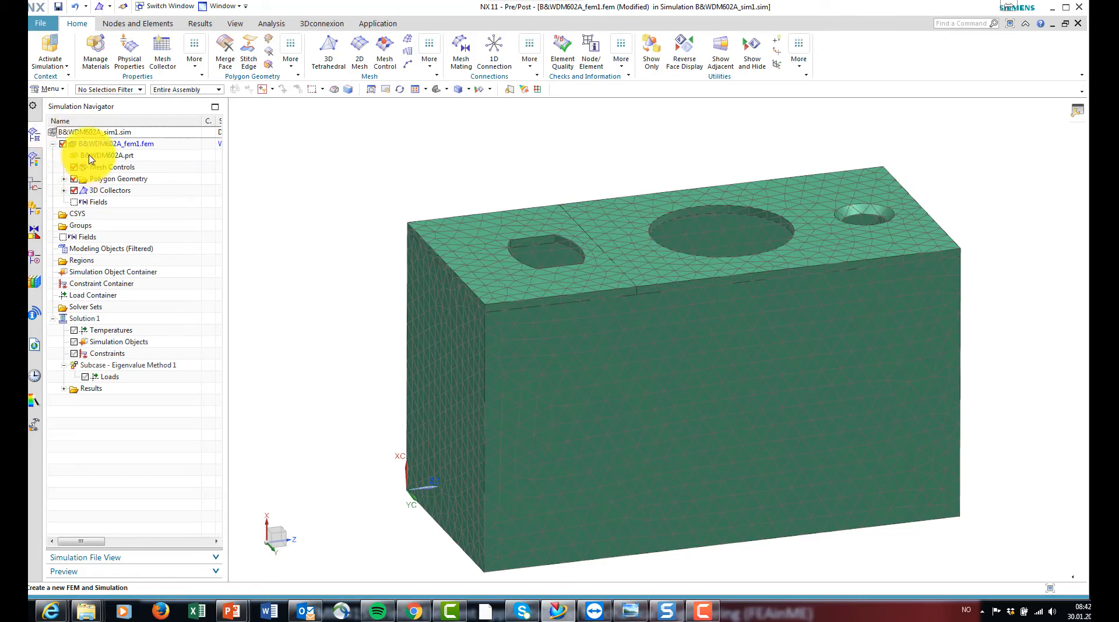
click(65, 191)
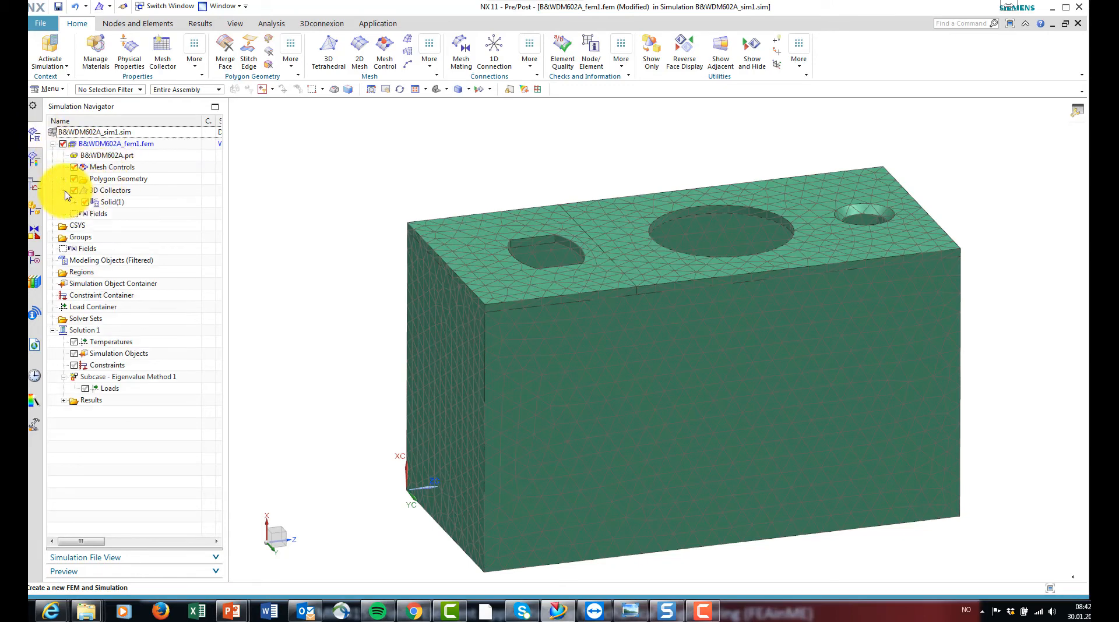
click(112, 204)
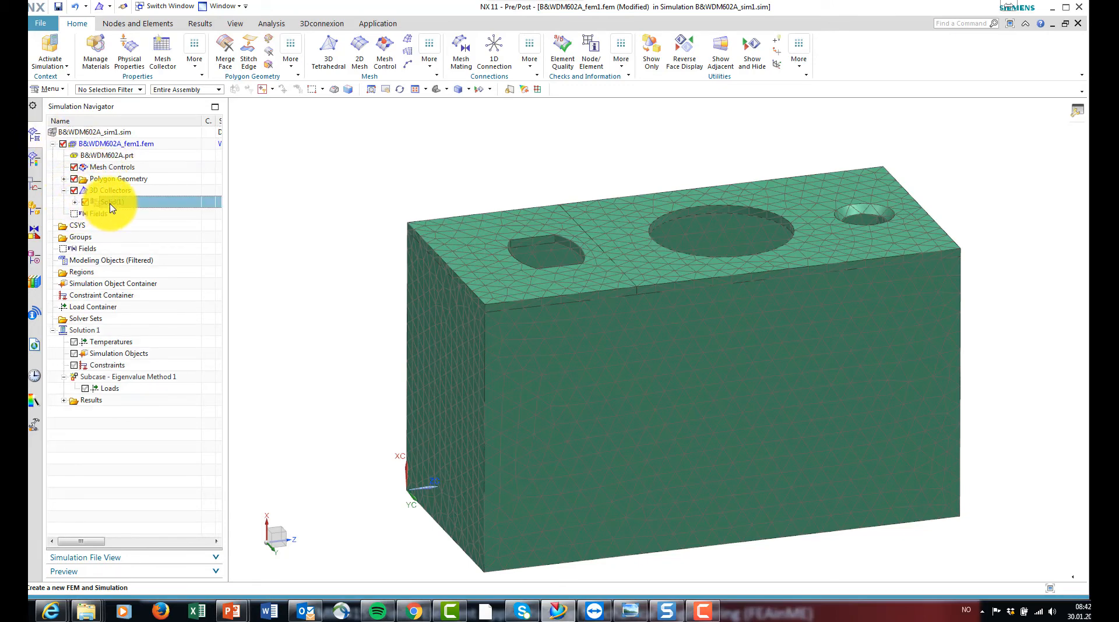
right_click(111, 205)
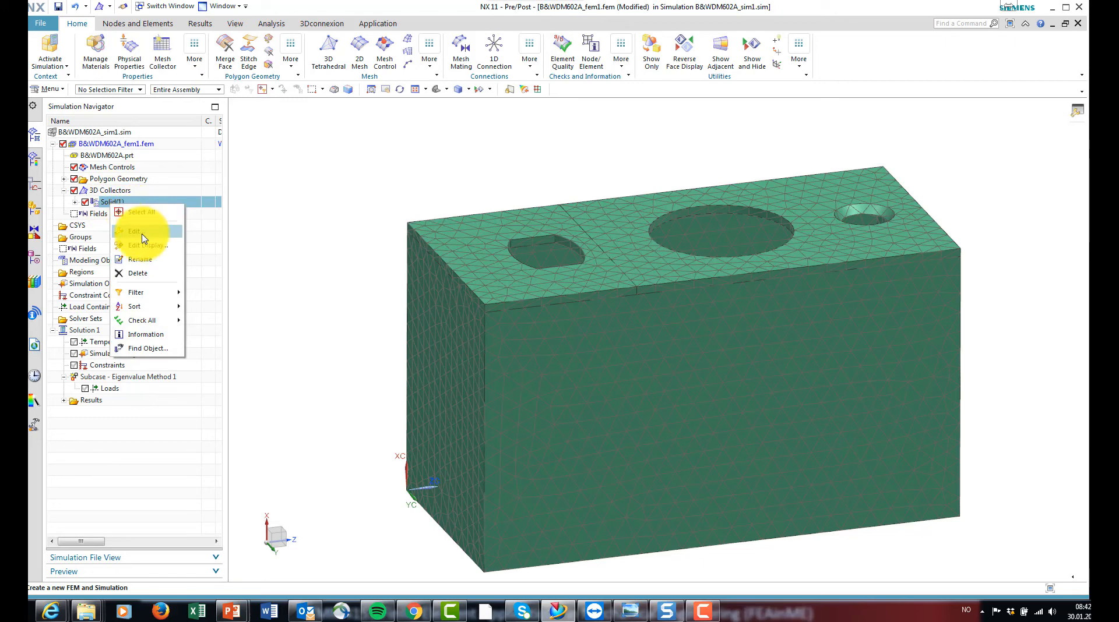
click(144, 239)
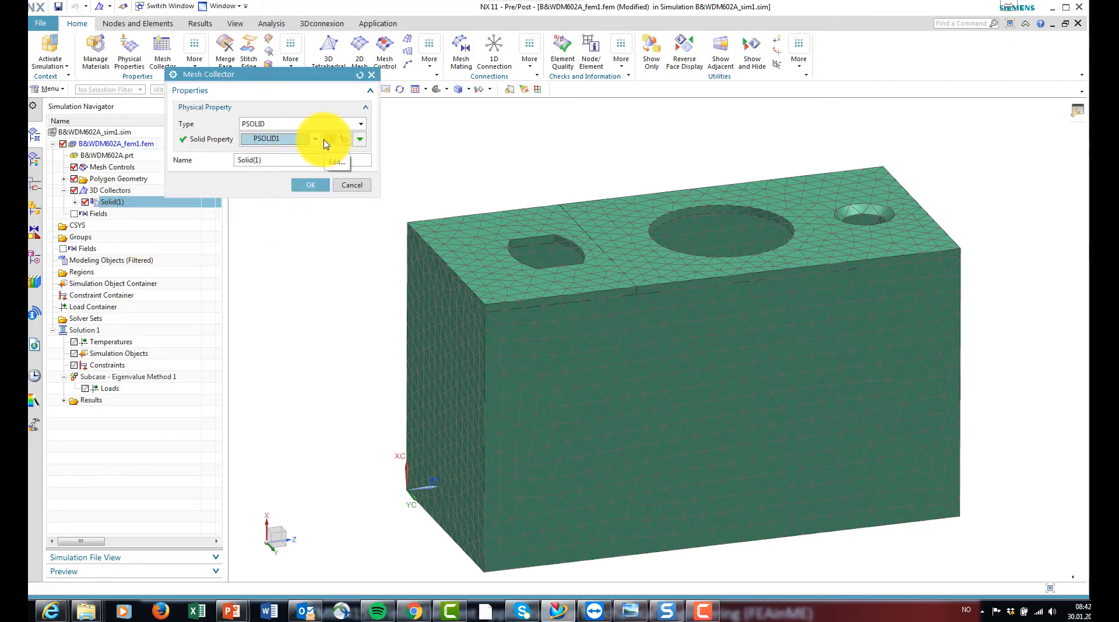
click(325, 143)
click(301, 165)
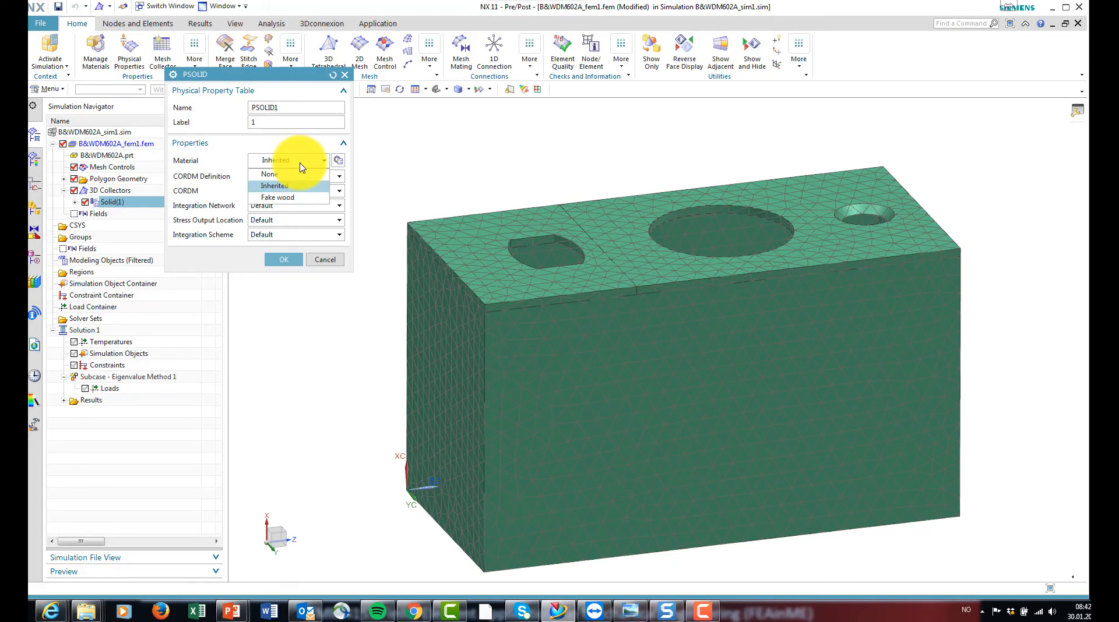
click(293, 199)
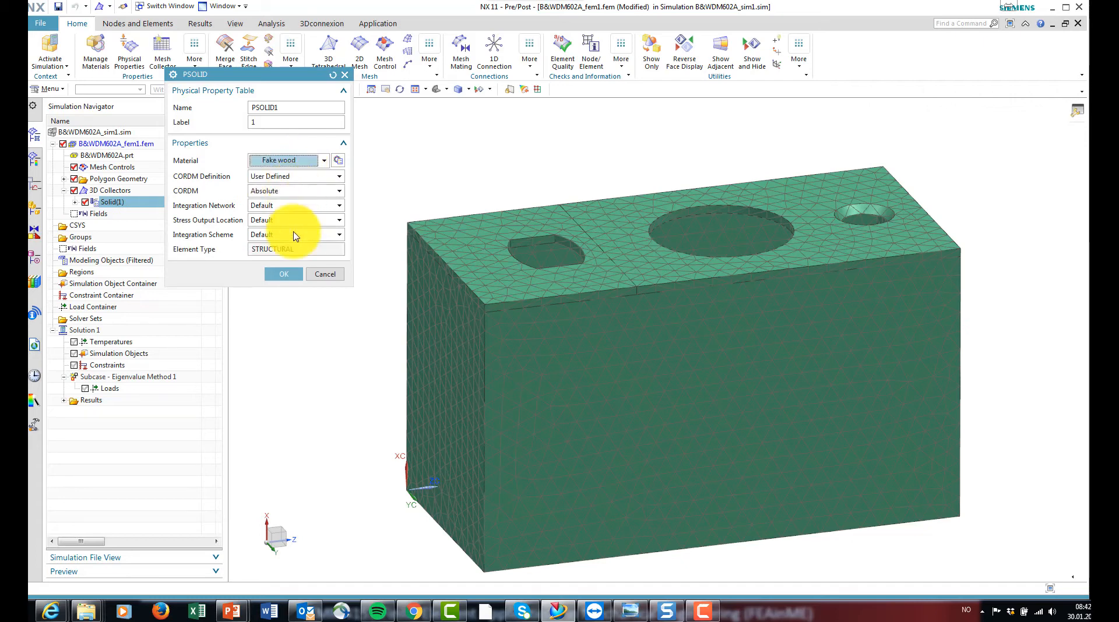
click(280, 275)
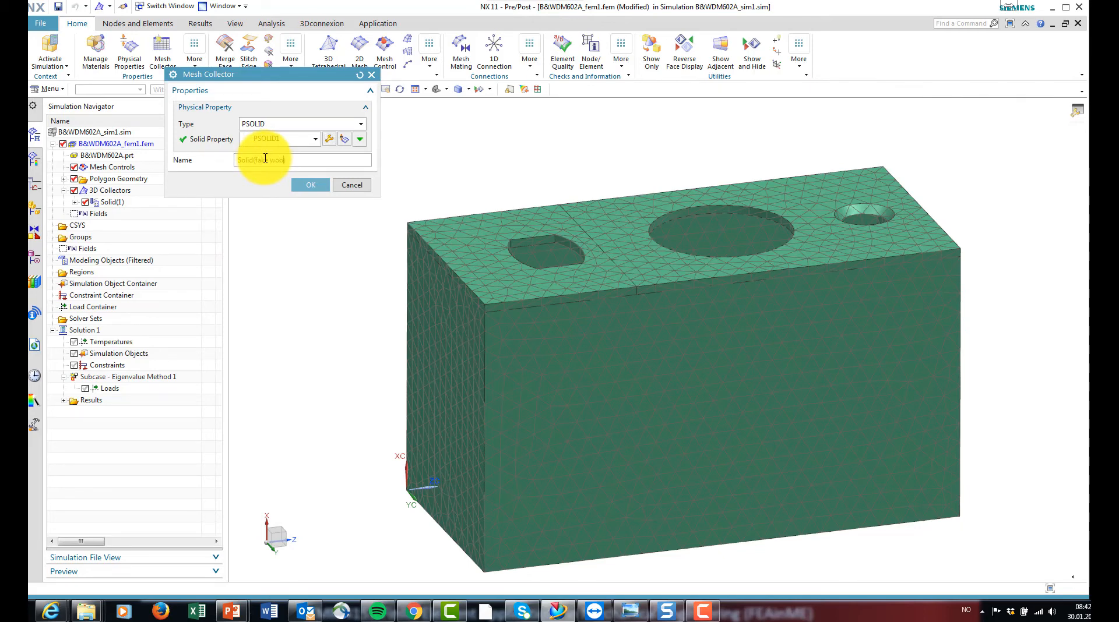
click(311, 185)
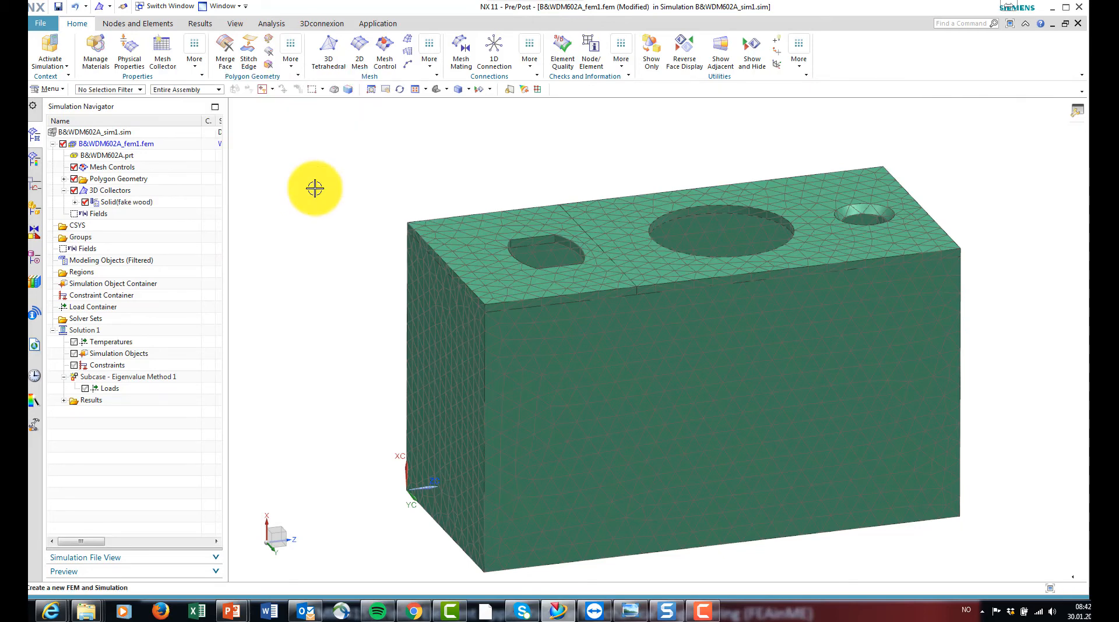
Inspect which bodies the meshes in the Solid(fake wood) collector belong to by highlighting them on the model.
middle_drag(350, 281, 317, 272)
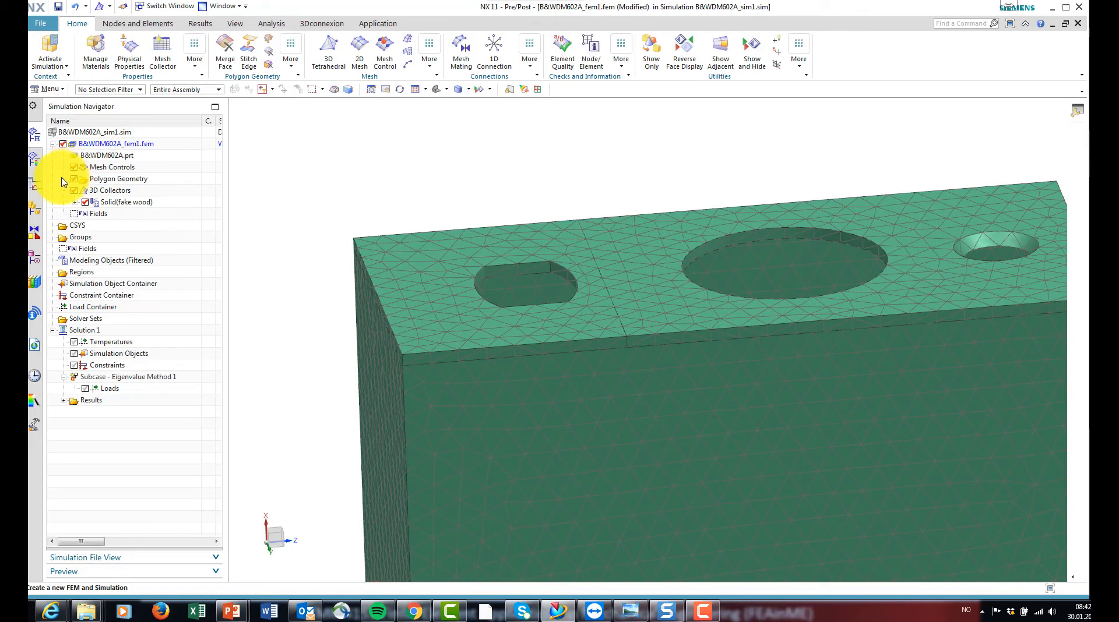
click(75, 202)
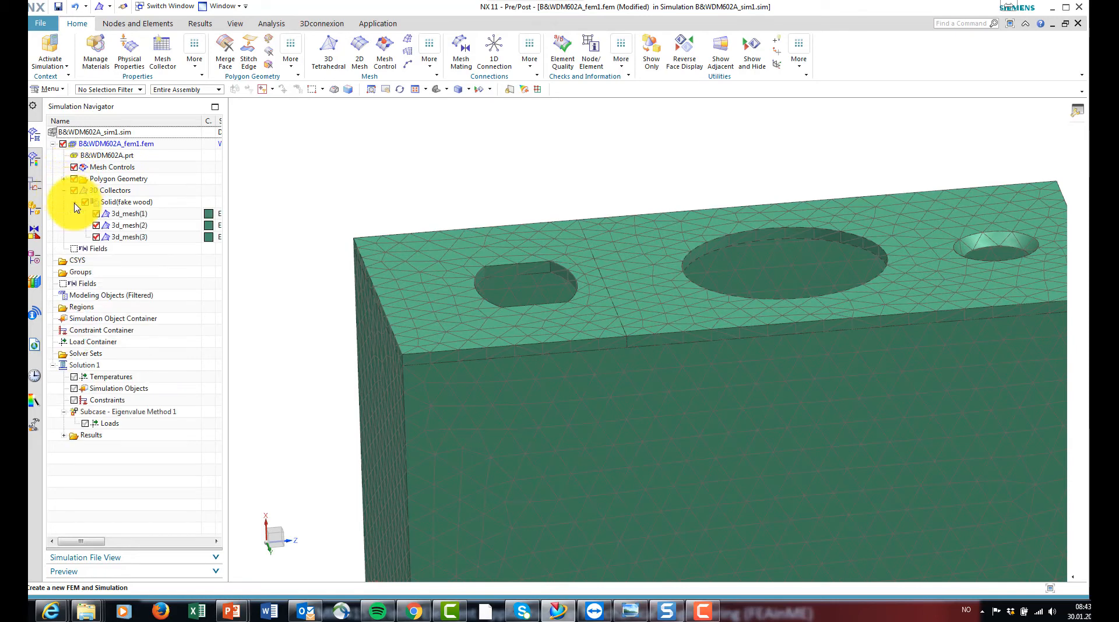
click(123, 215)
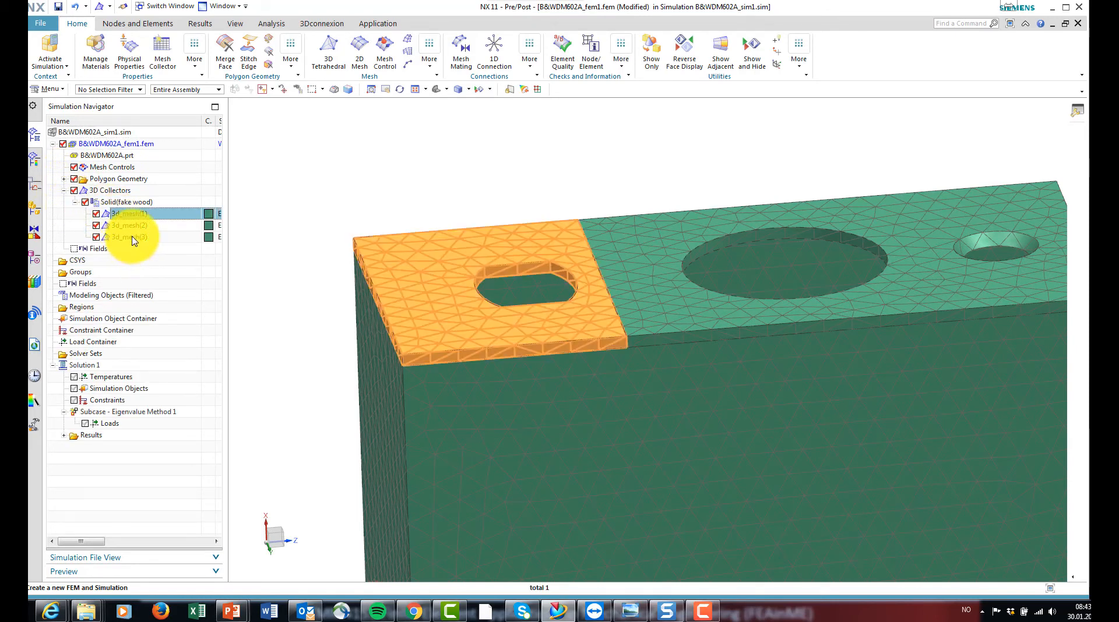
shift+click(131, 236)
click(107, 202)
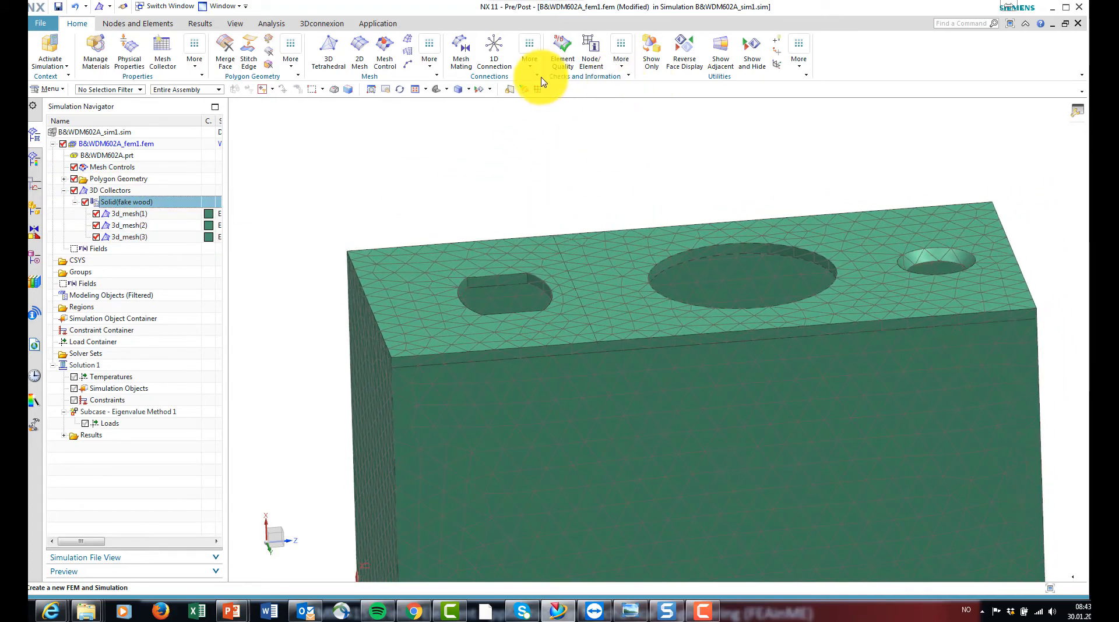
Check the nodes around the seam between the two baffle panels for duplicate nodes.
click(621, 70)
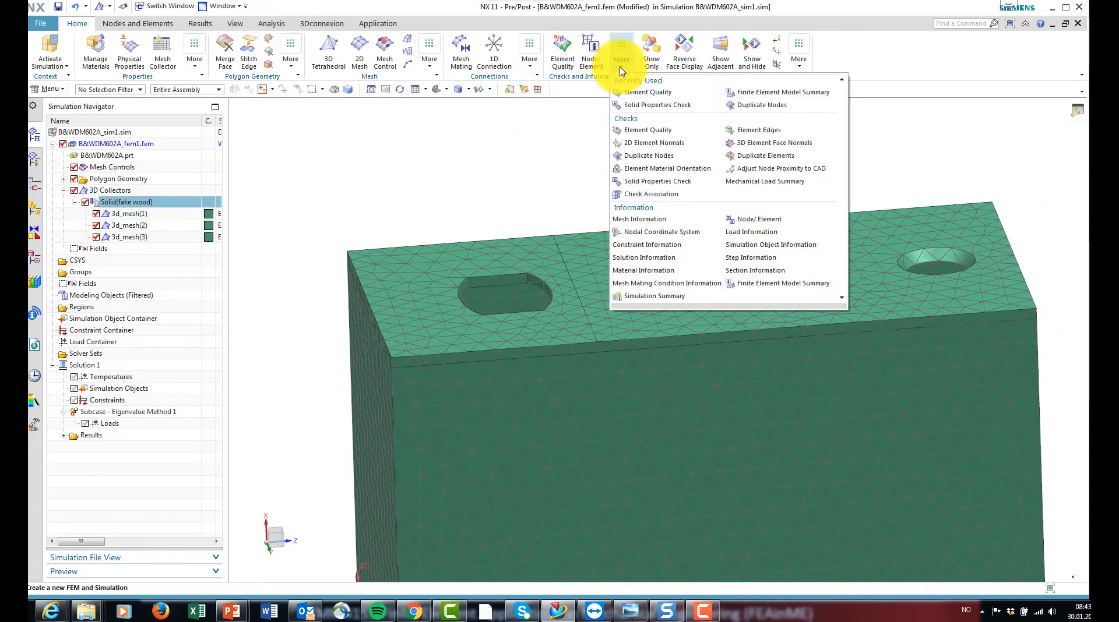
click(758, 106)
drag(581, 181, 627, 346)
scroll(499, 229, down, 5)
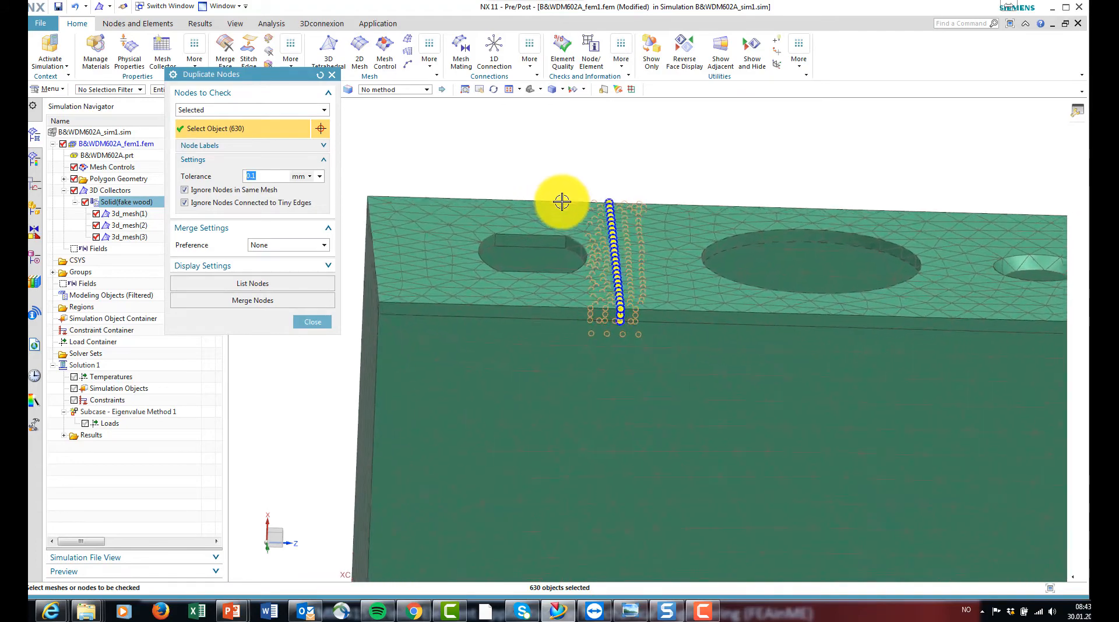
middle_drag(707, 246, 662, 399)
click(262, 306)
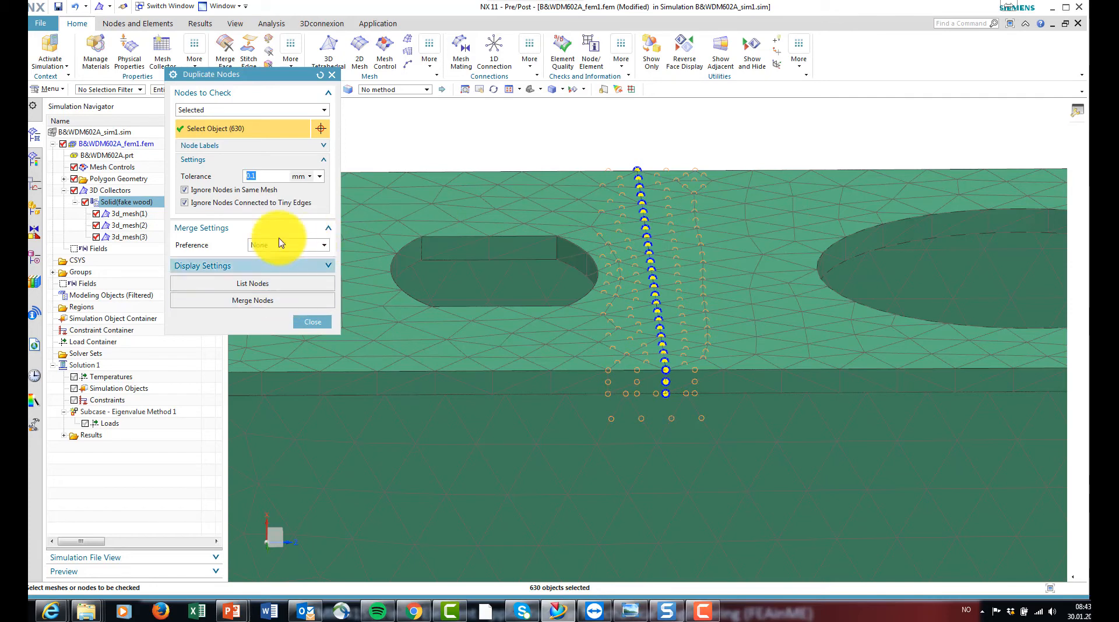
click(312, 323)
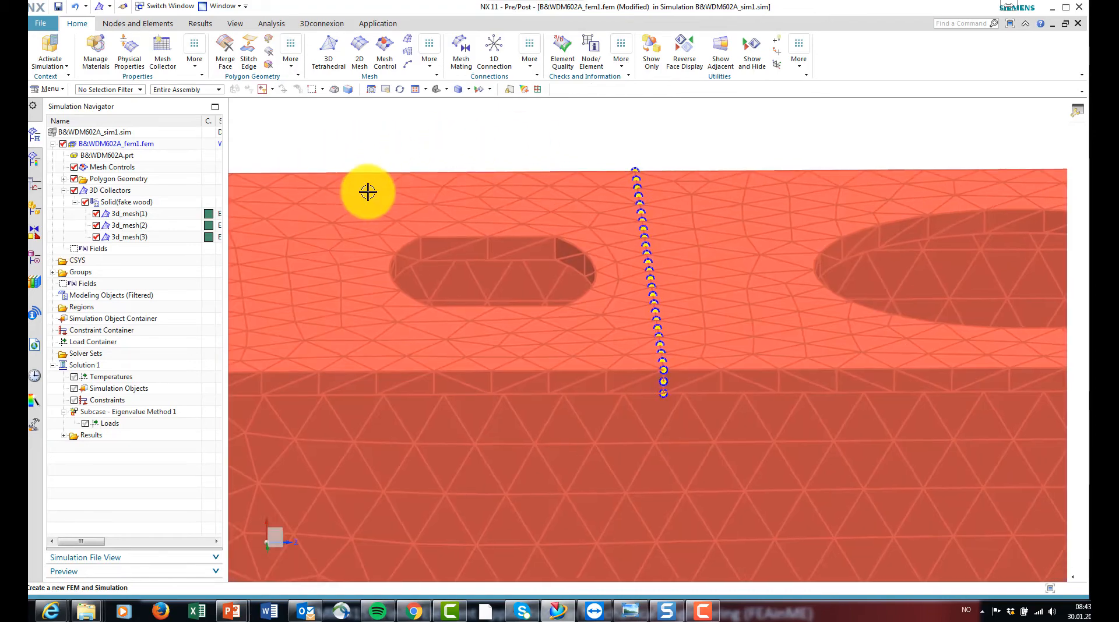
scroll(524, 177, down, 3)
middle_drag(531, 176, 175, 170)
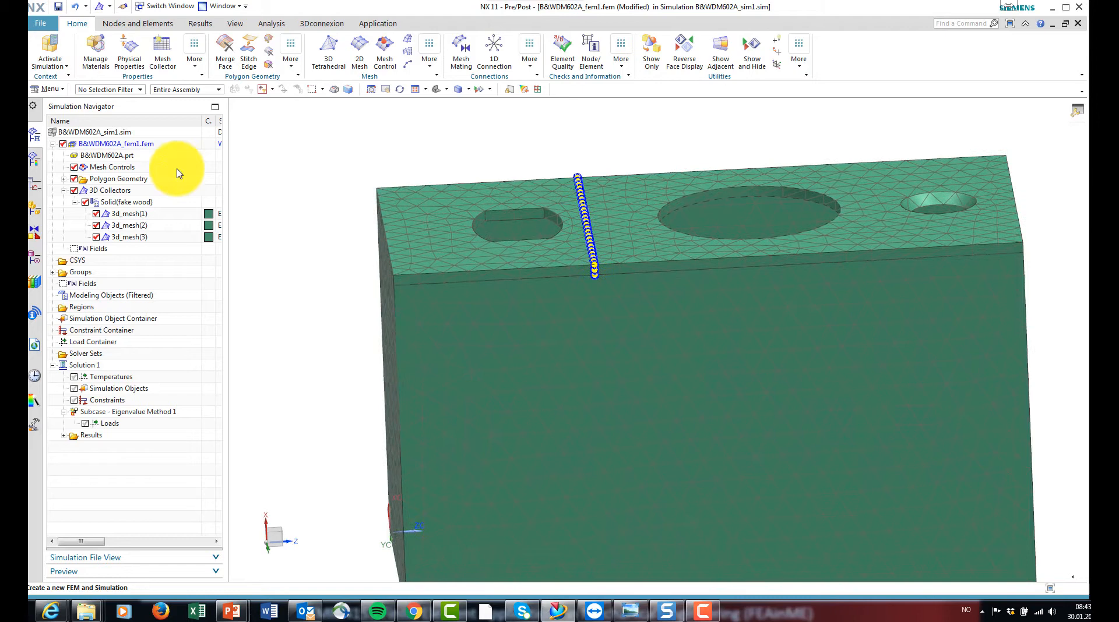
Make B&WDM602A_sim1.sim the work part and solve Solution 1 with the model setup check, closing the solver's monitor and information windows.
right_click(131, 134)
click(163, 141)
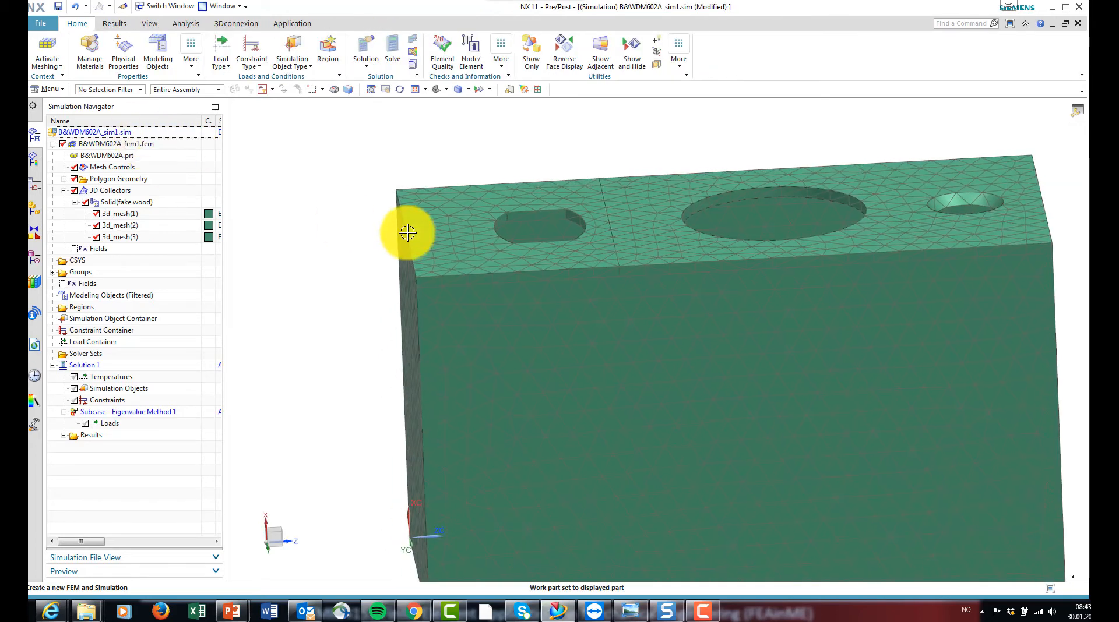
click(132, 367)
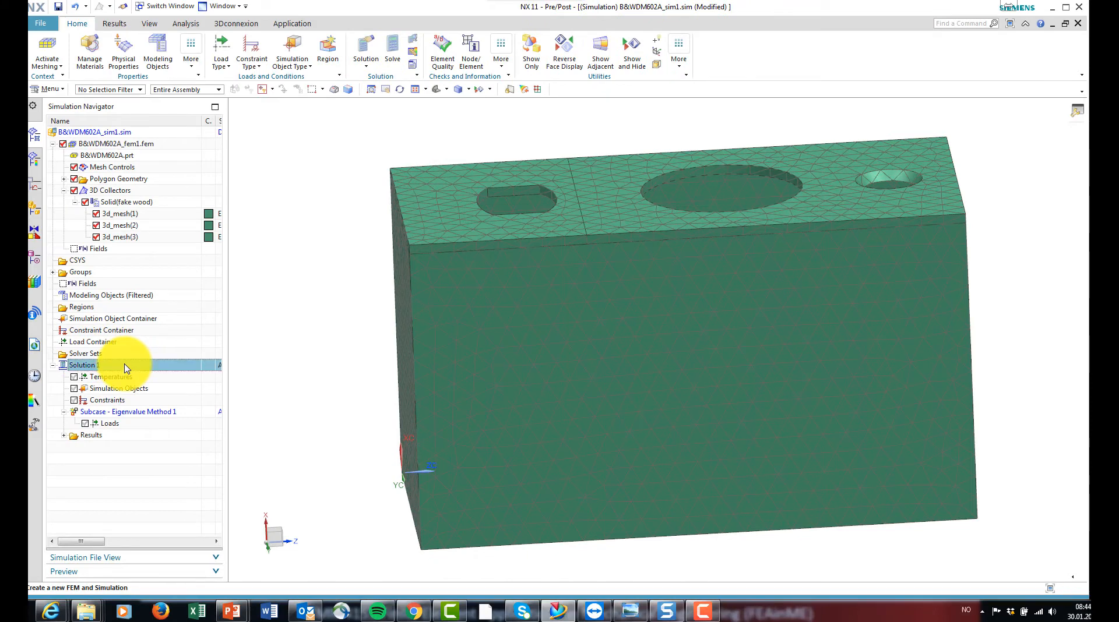
right_click(126, 368)
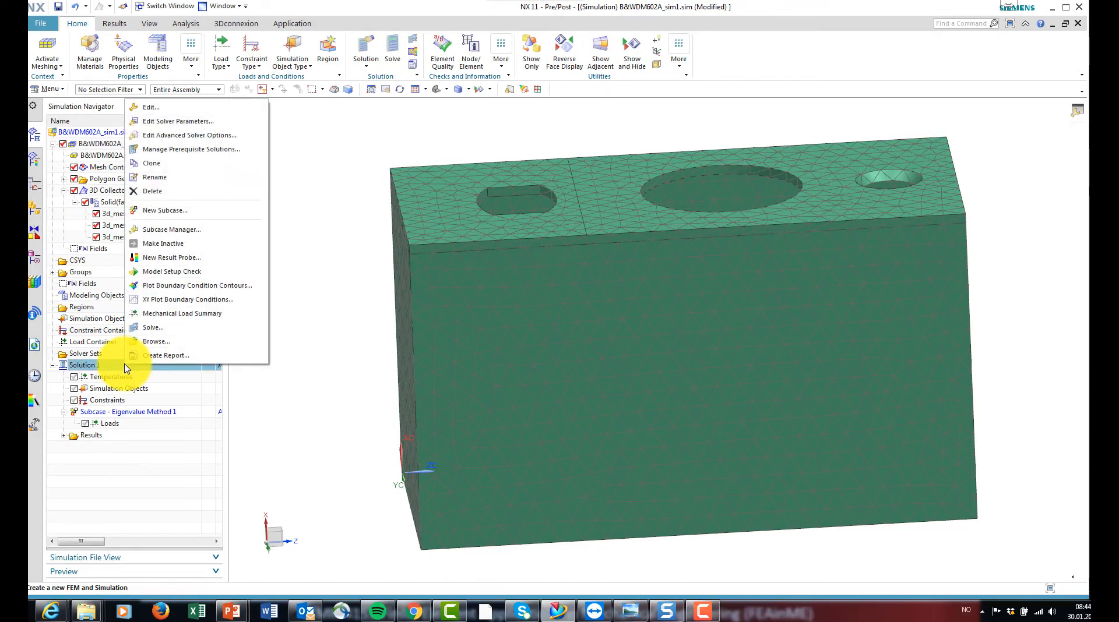
click(150, 329)
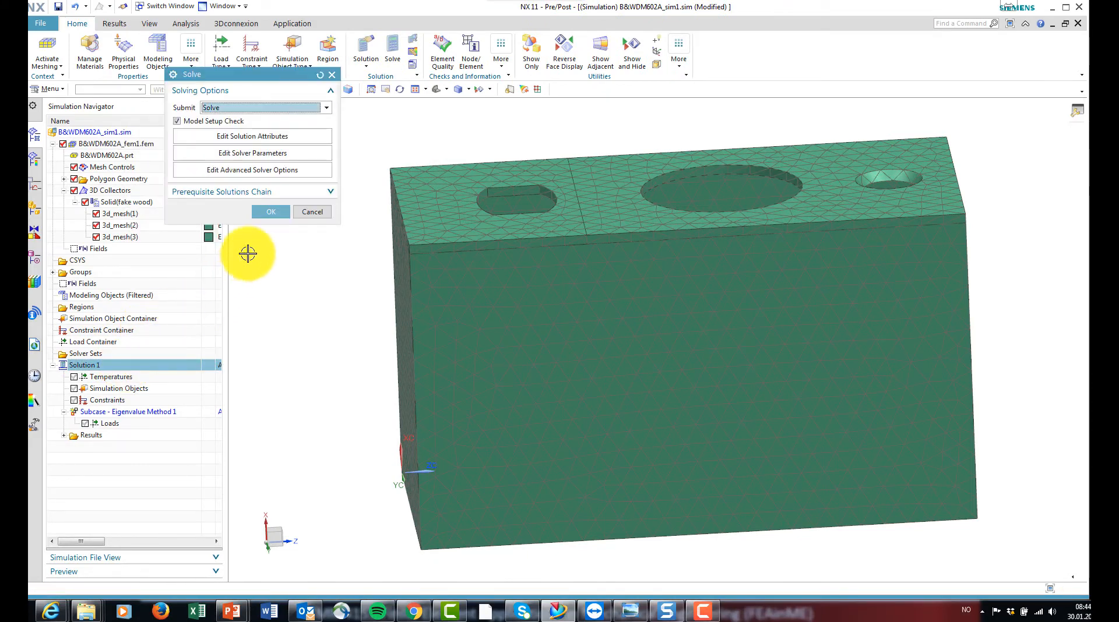
click(267, 214)
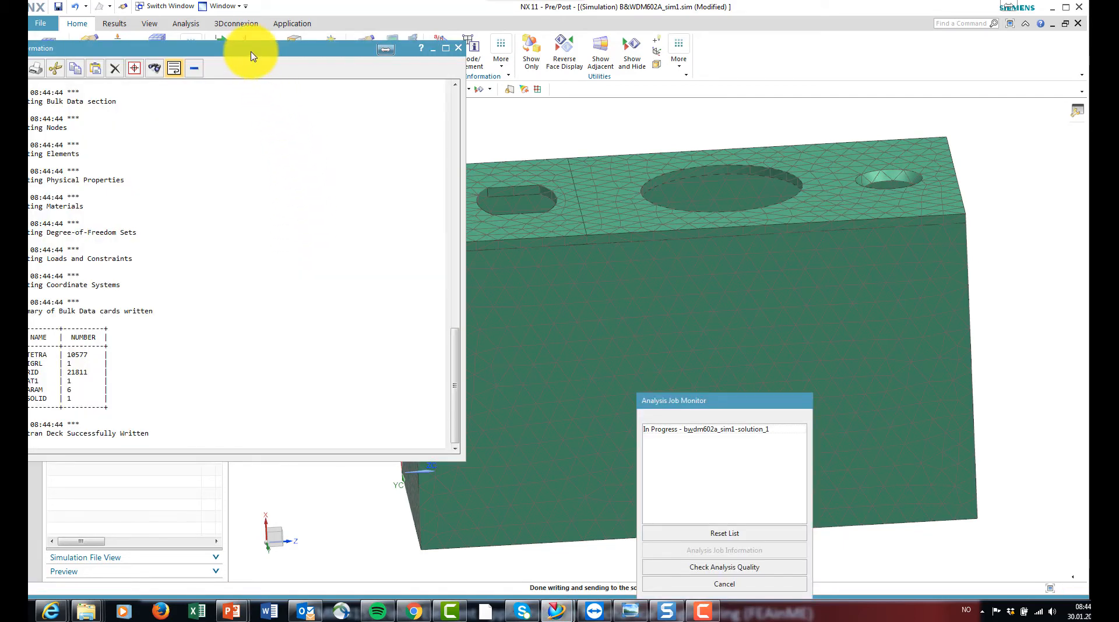
drag(249, 52, 313, 99)
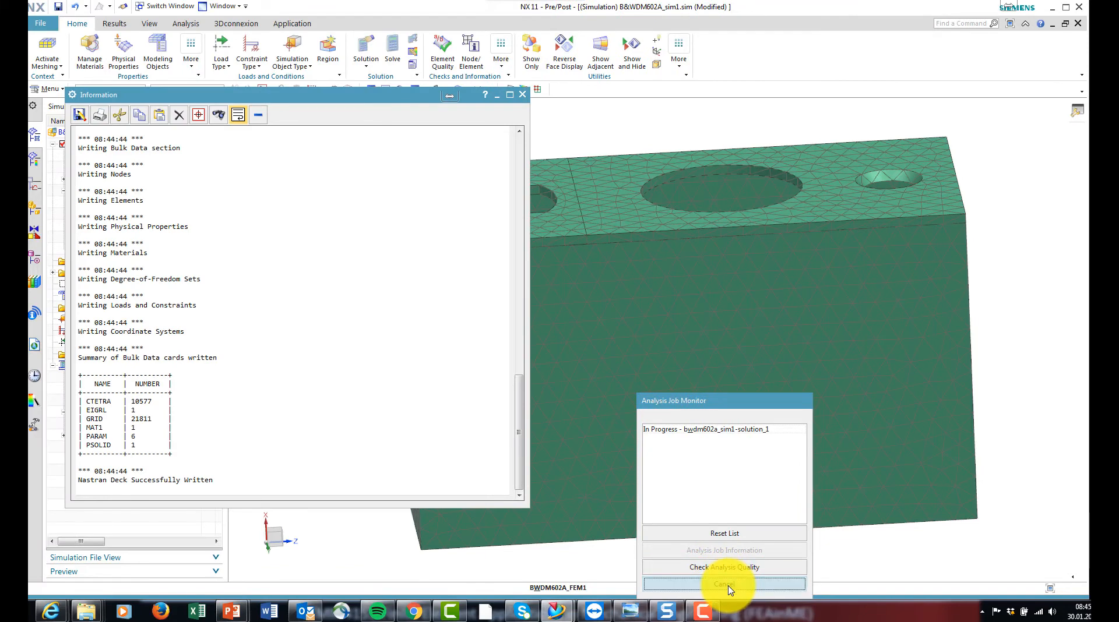
click(728, 584)
click(521, 94)
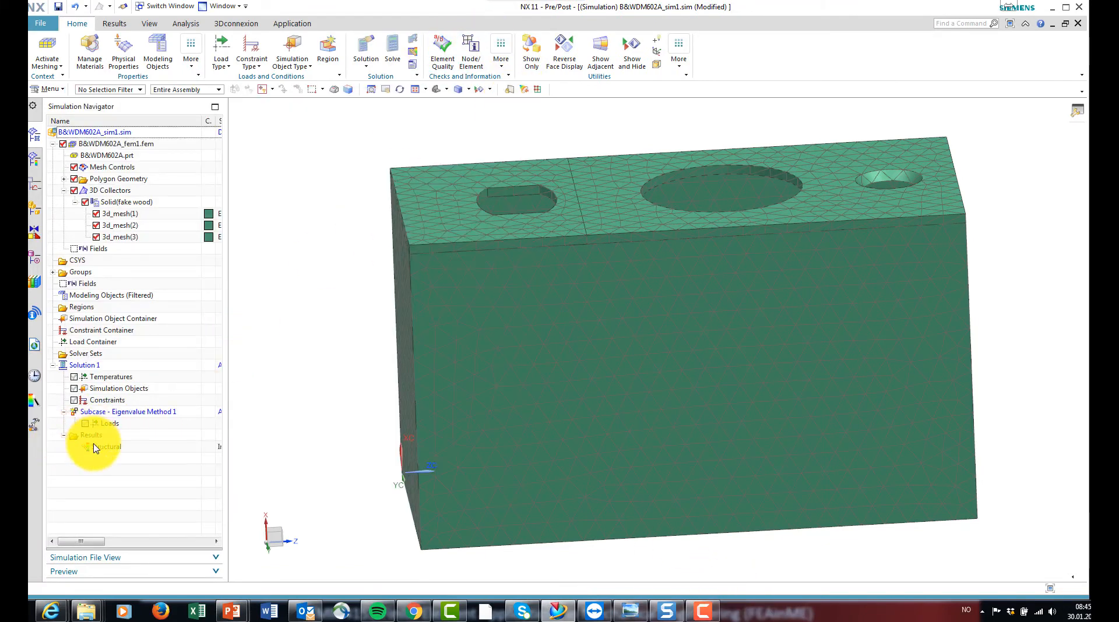
Open the Structural results of Solution 1 and examine the mode frequencies in groups: modes 1 to 6, 7 to 12 and up to 18.
double_click(90, 441)
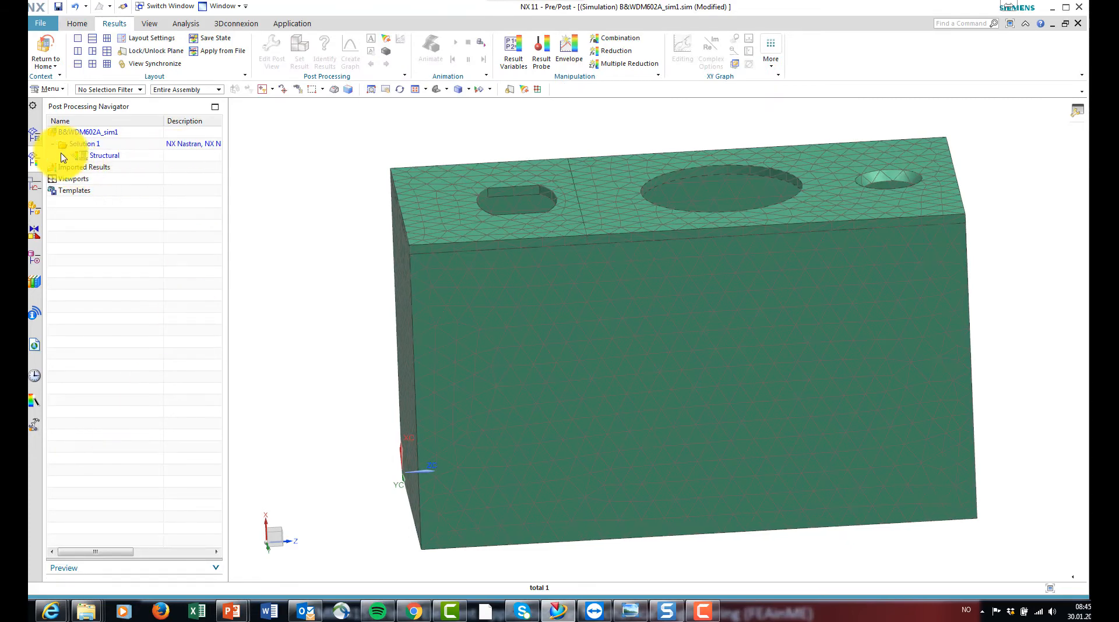
click(64, 156)
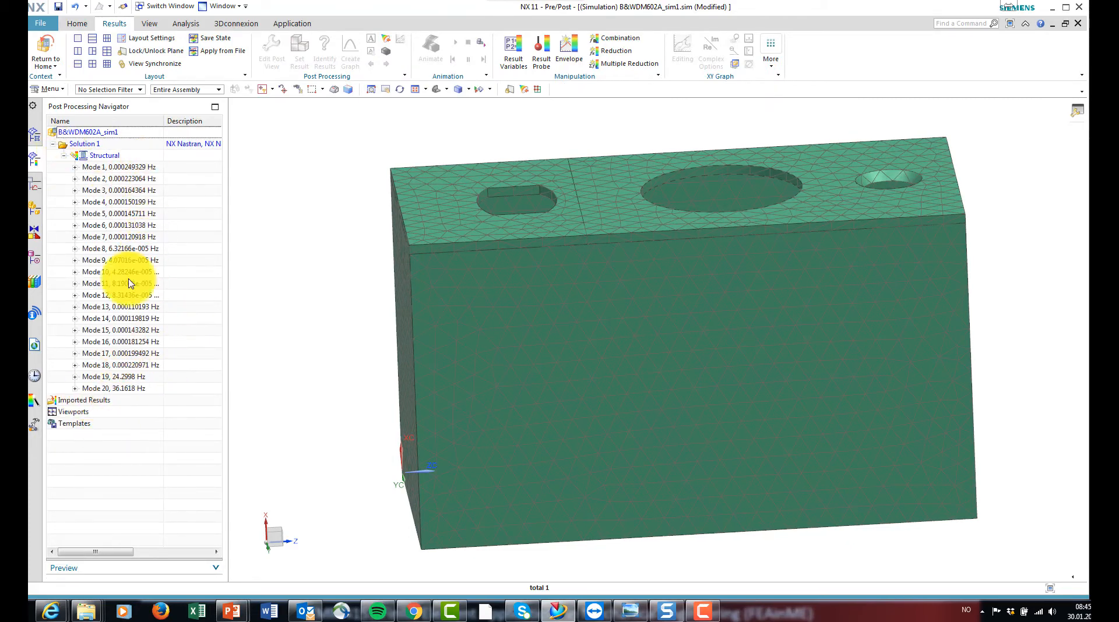
click(131, 167)
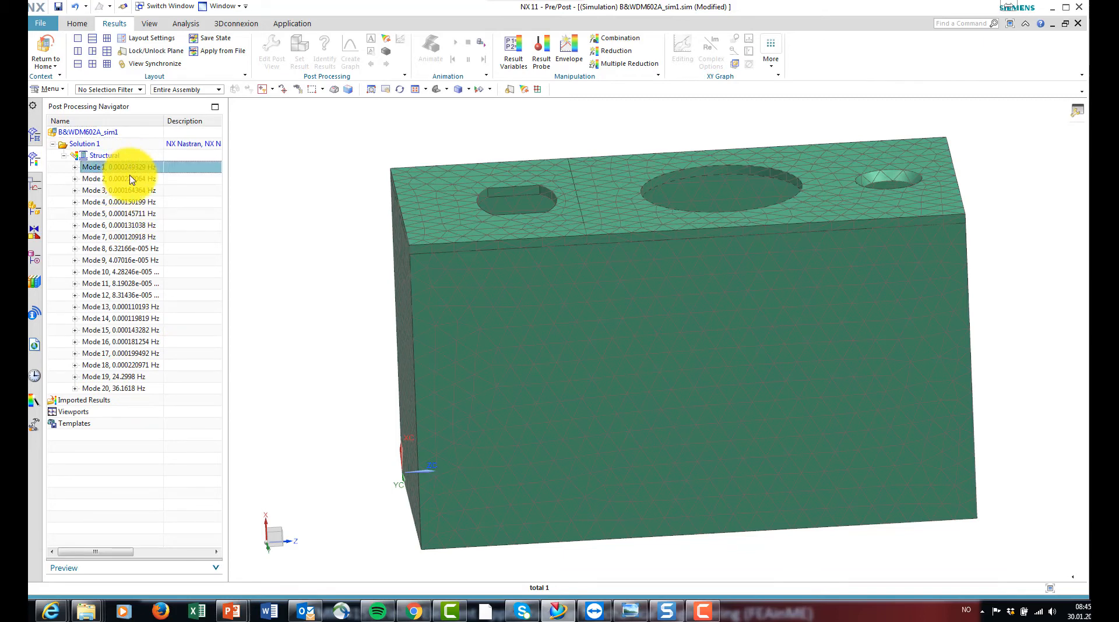
shift+click(127, 226)
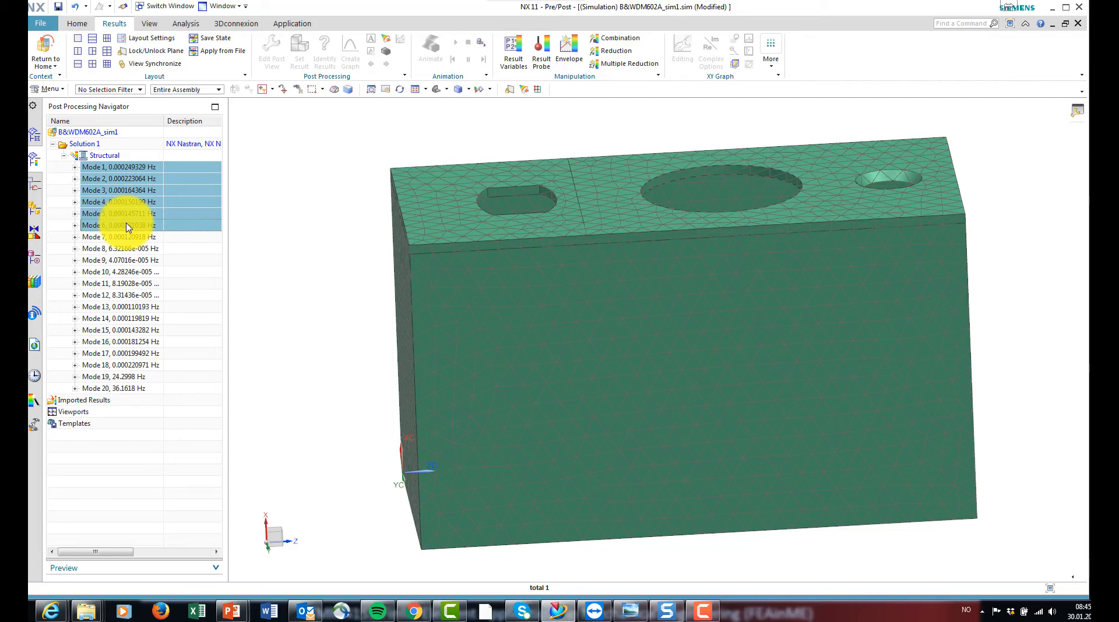
click(138, 238)
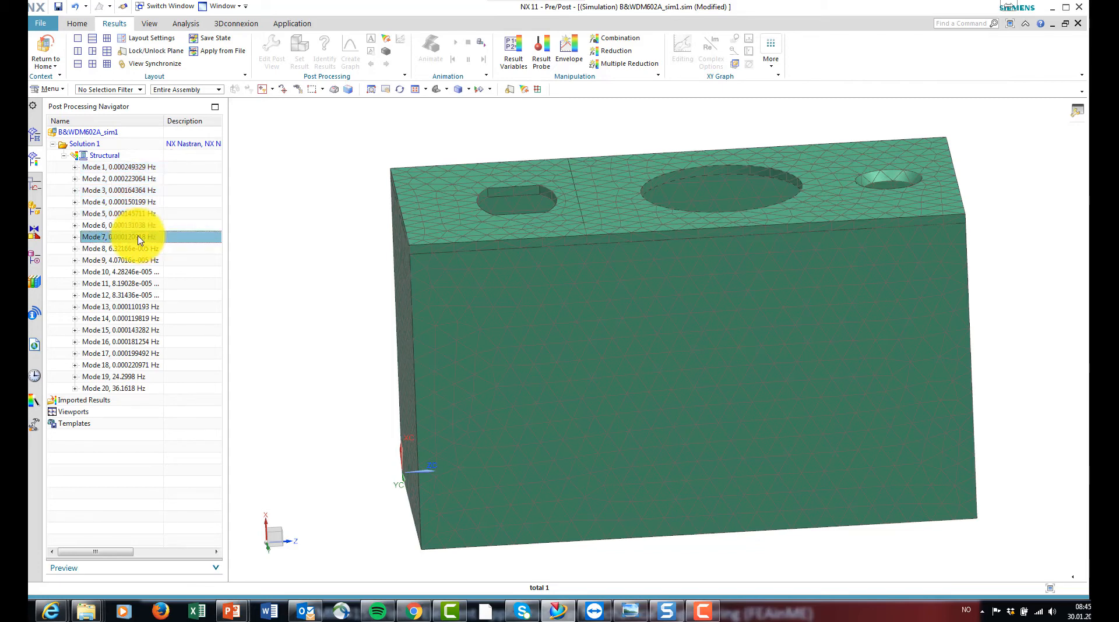
shift+click(134, 296)
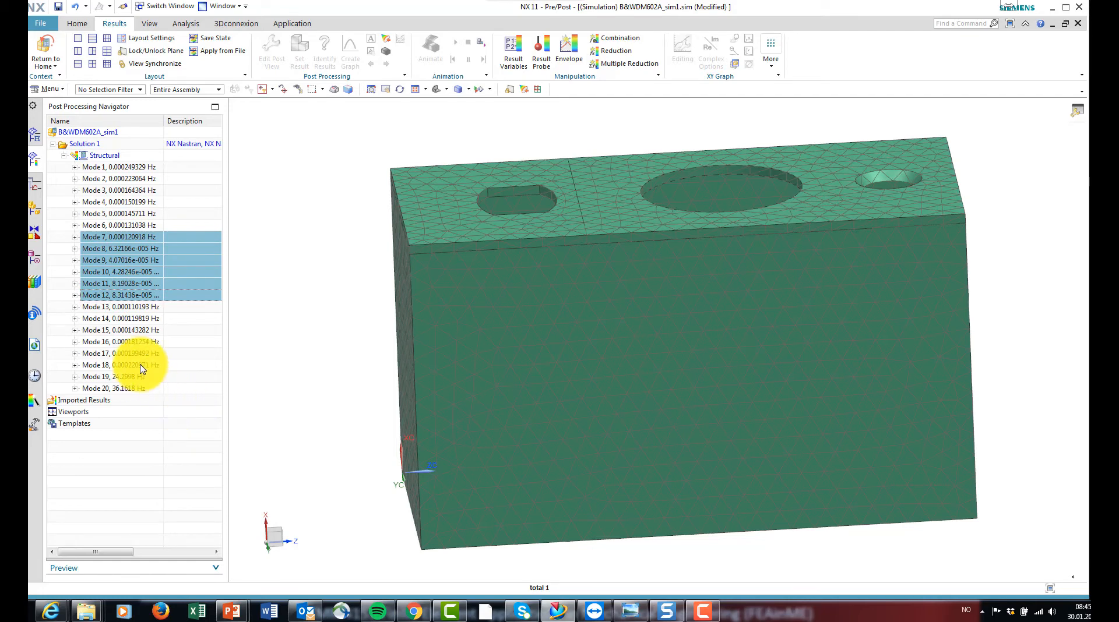
click(140, 366)
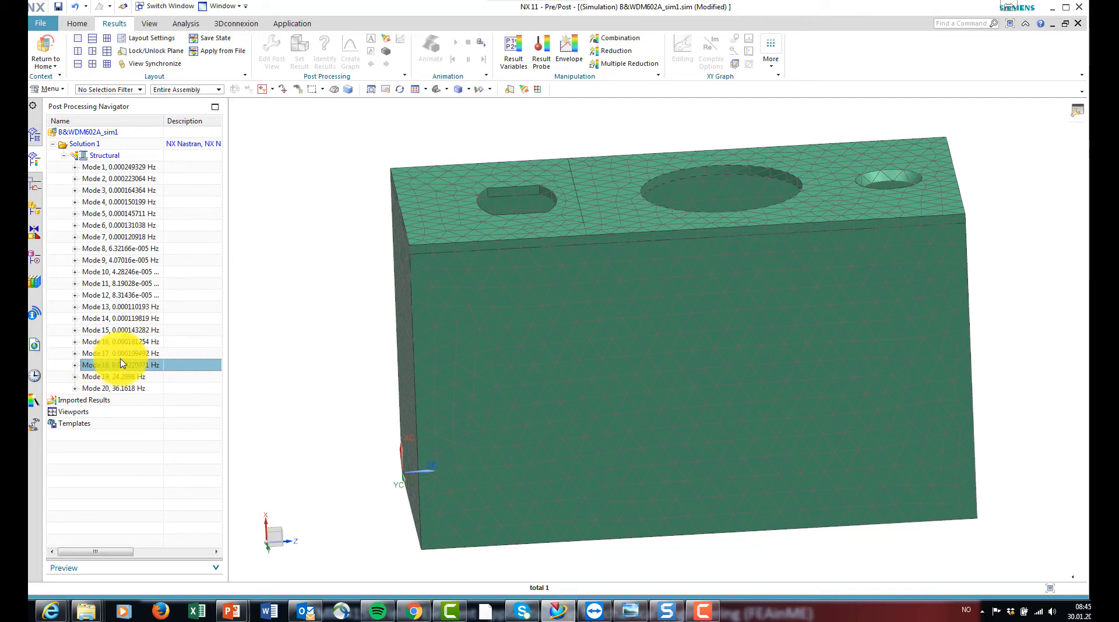
Plot the nodal displacement of Mode 1 on the deformed loudspeaker and examine its shape.
click(74, 167)
double_click(121, 179)
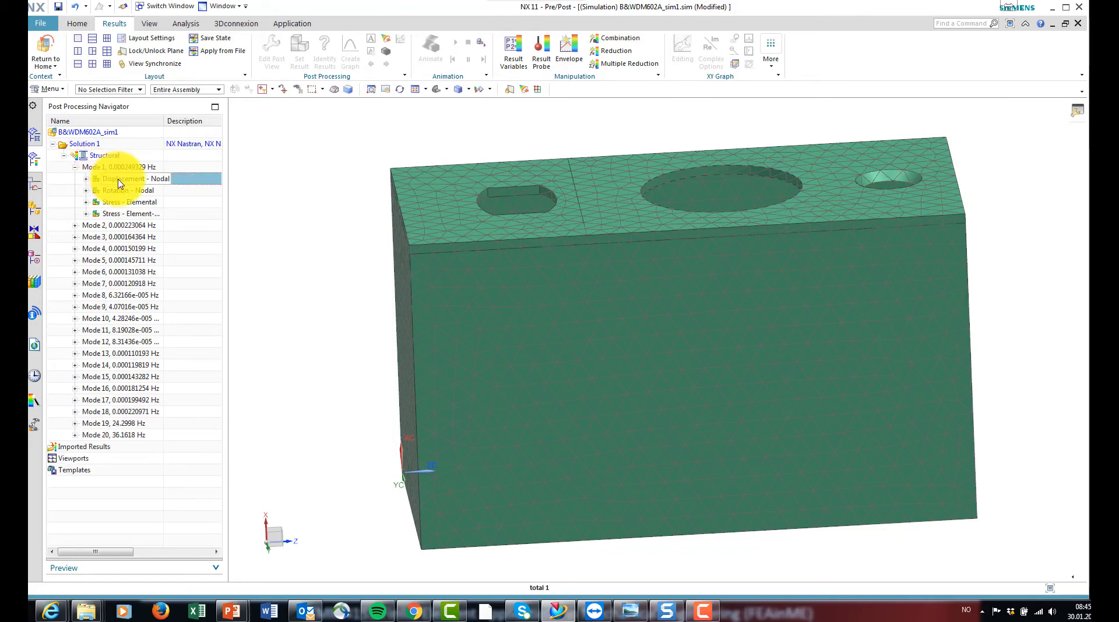
middle_drag(800, 348, 472, 62)
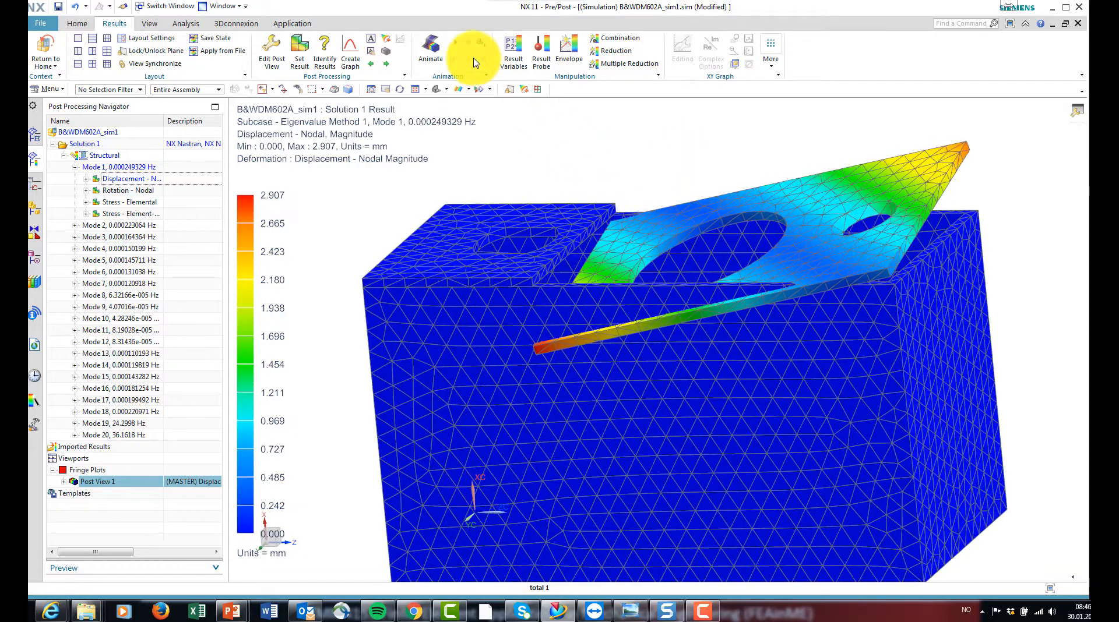
Step through the nodal displacement plots of modes 2 to 19 to see how the cabinet and baffle panels move.
click(385, 65)
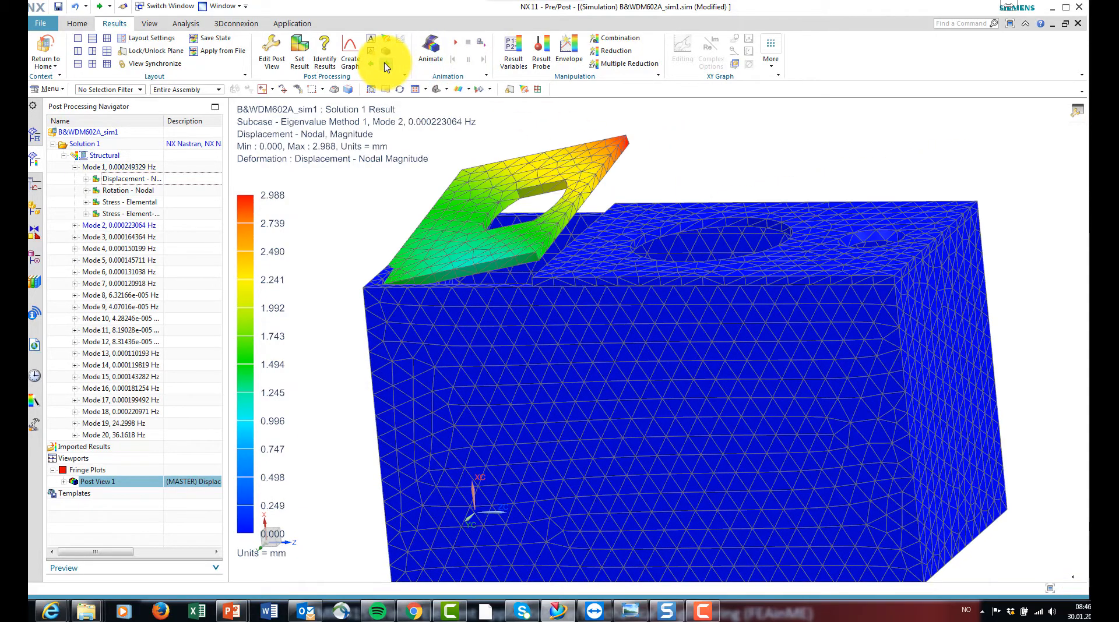
click(385, 65)
click(385, 66)
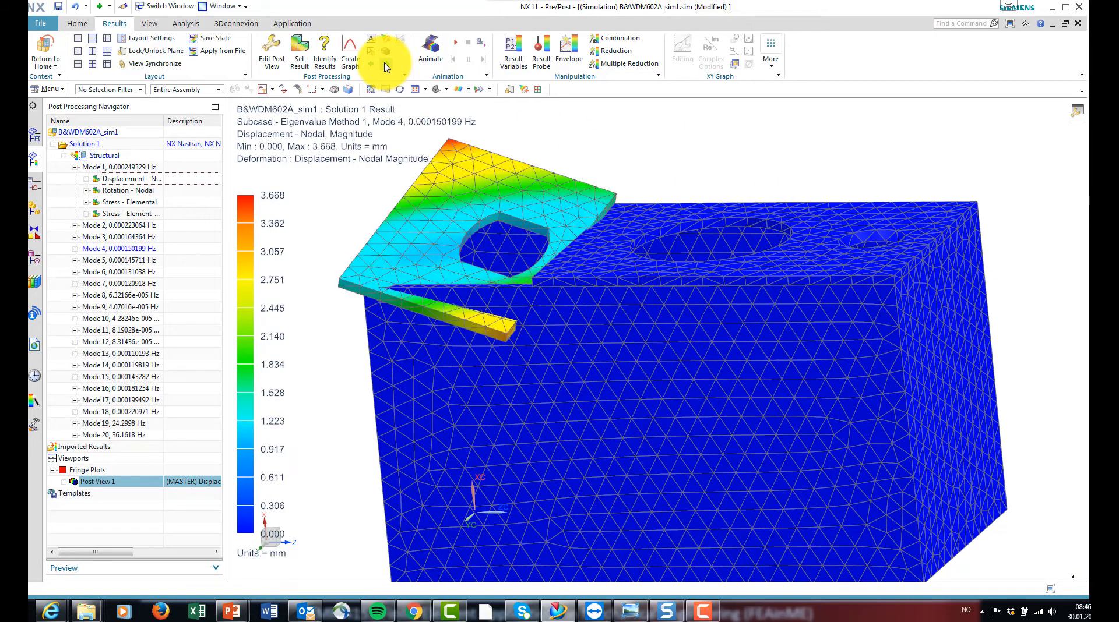
click(386, 66)
click(385, 65)
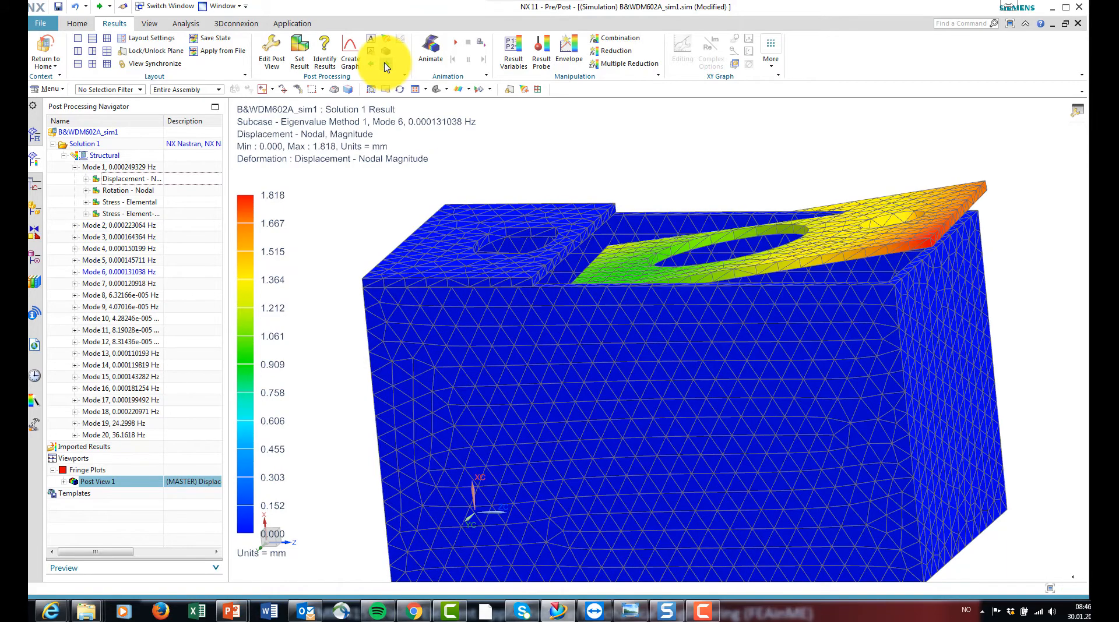
click(385, 65)
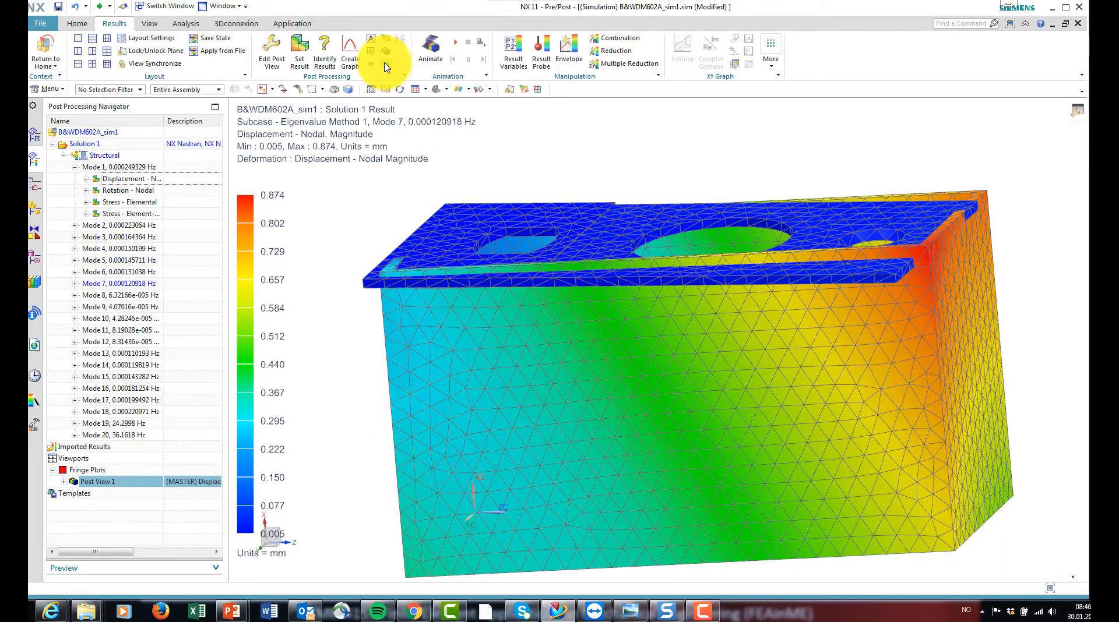
click(385, 66)
click(386, 66)
click(385, 67)
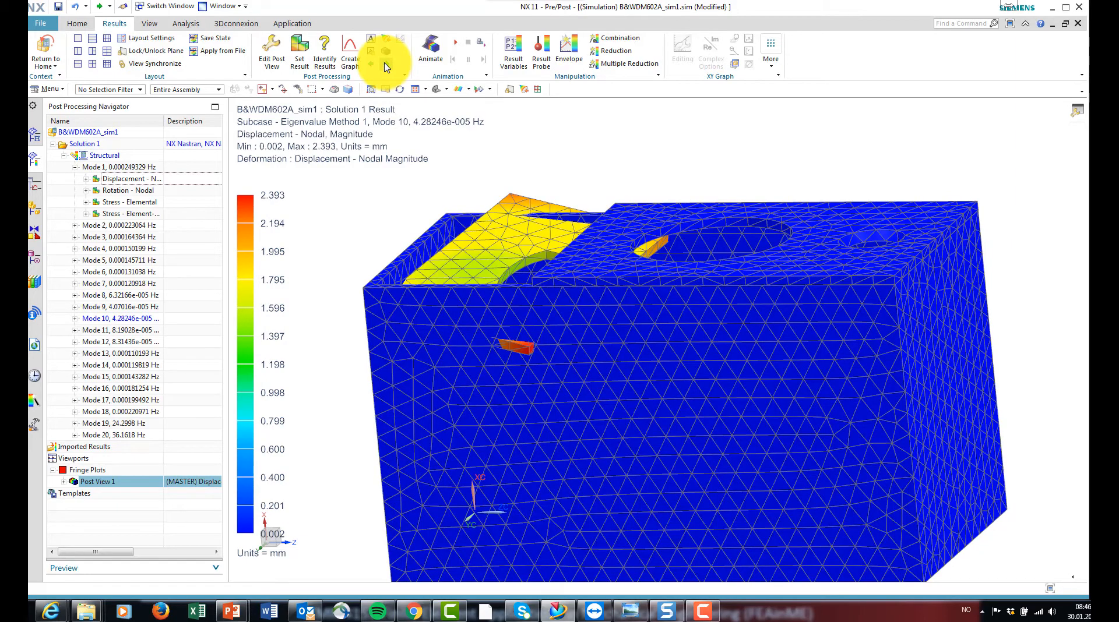
click(385, 66)
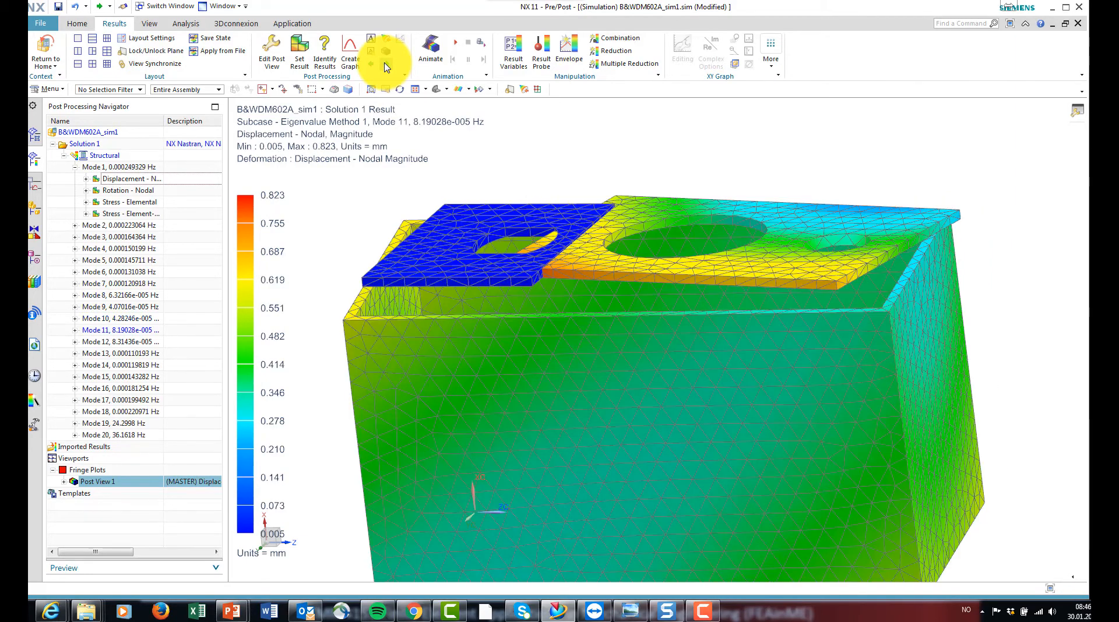
click(384, 66)
click(385, 67)
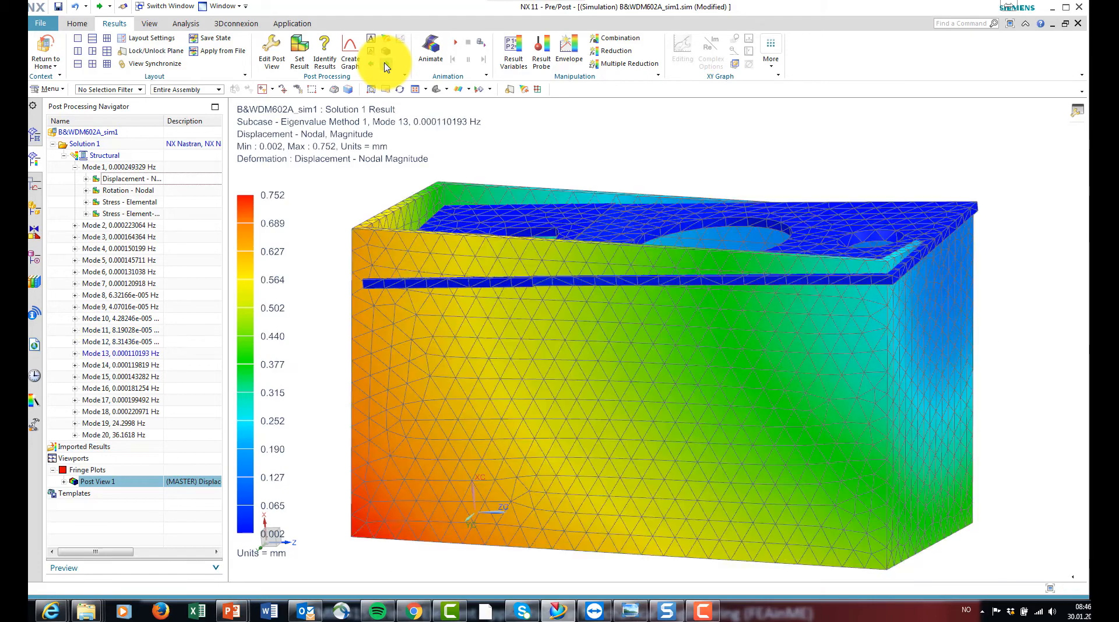
click(384, 66)
click(384, 67)
click(385, 66)
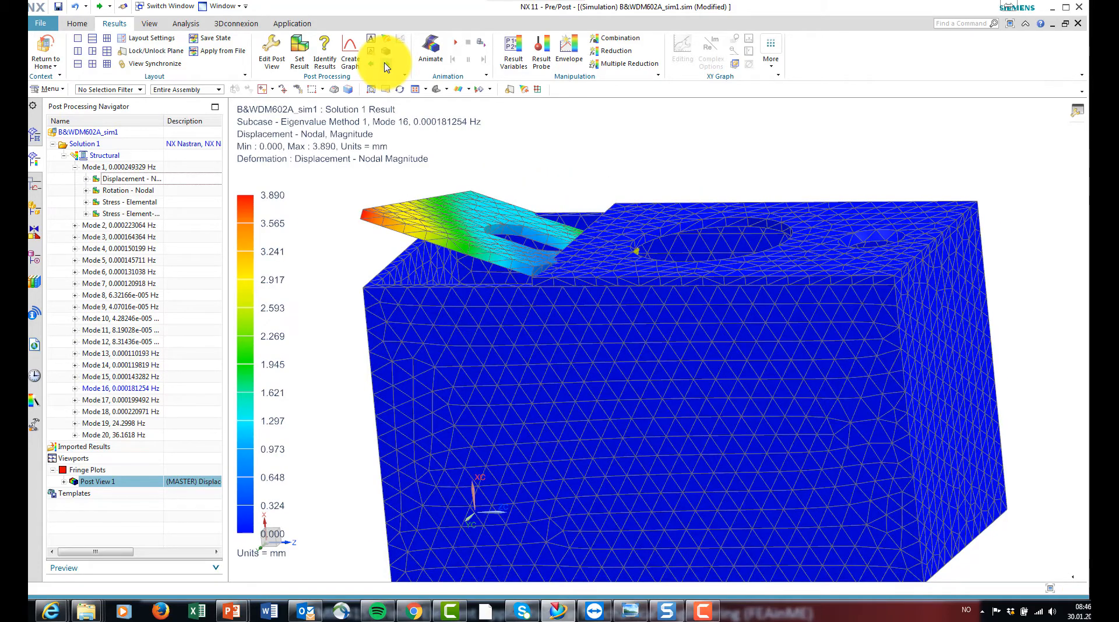
click(384, 67)
click(385, 67)
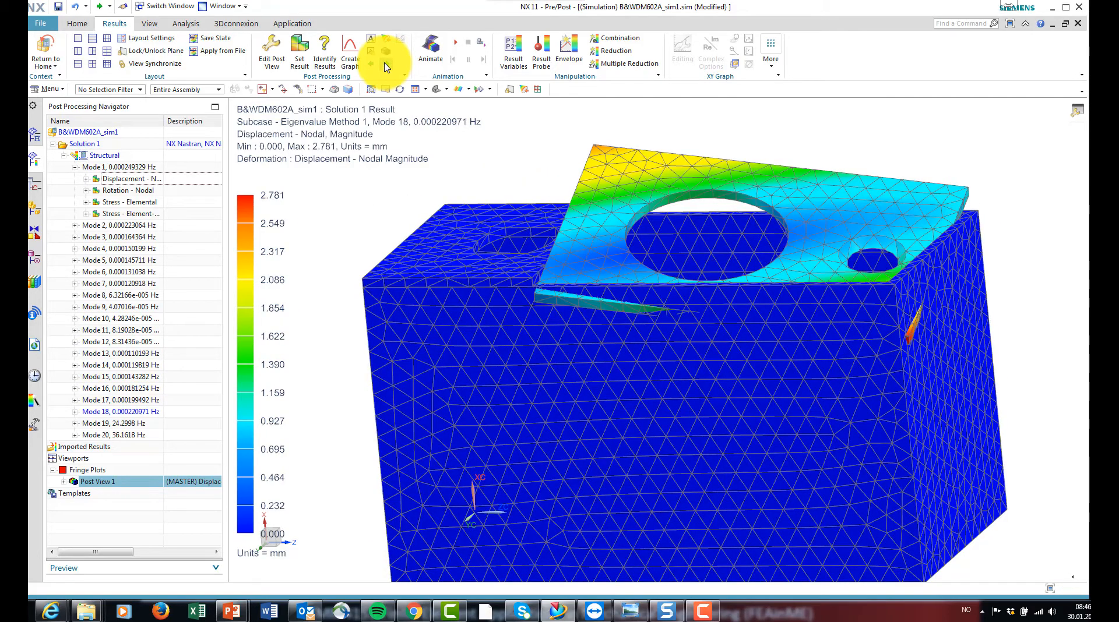
click(384, 66)
middle_drag(601, 163, 360, 365)
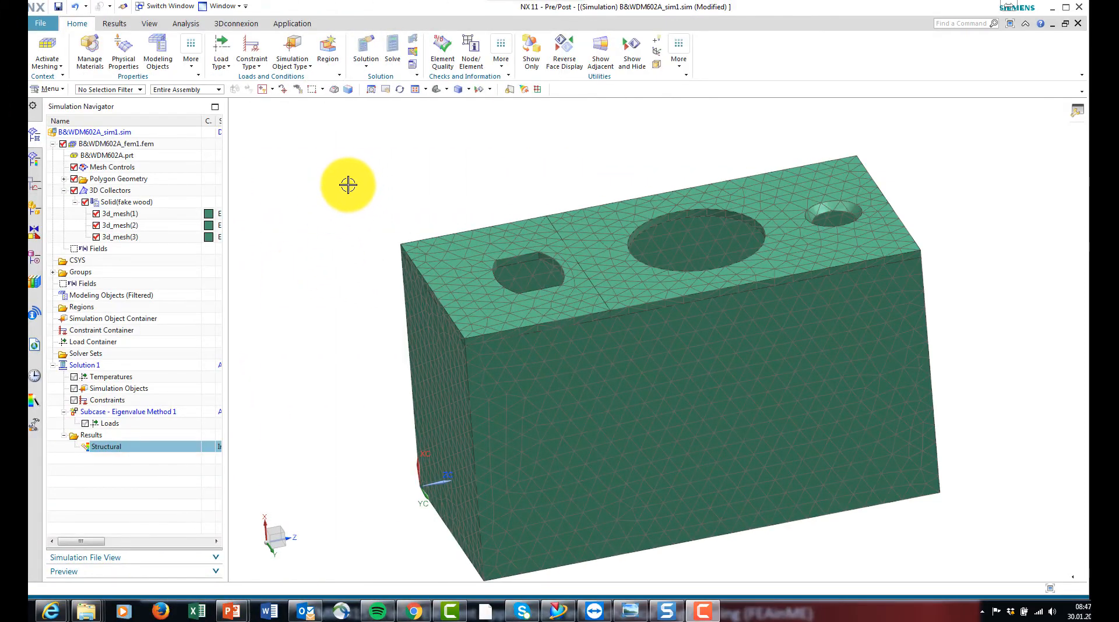
In B&WDM602A_fem1.fem, connect all loudspeaker bodies with automatically created Glue-Coincident mesh mating and update the finite element model.
click(134, 146)
right_click(133, 146)
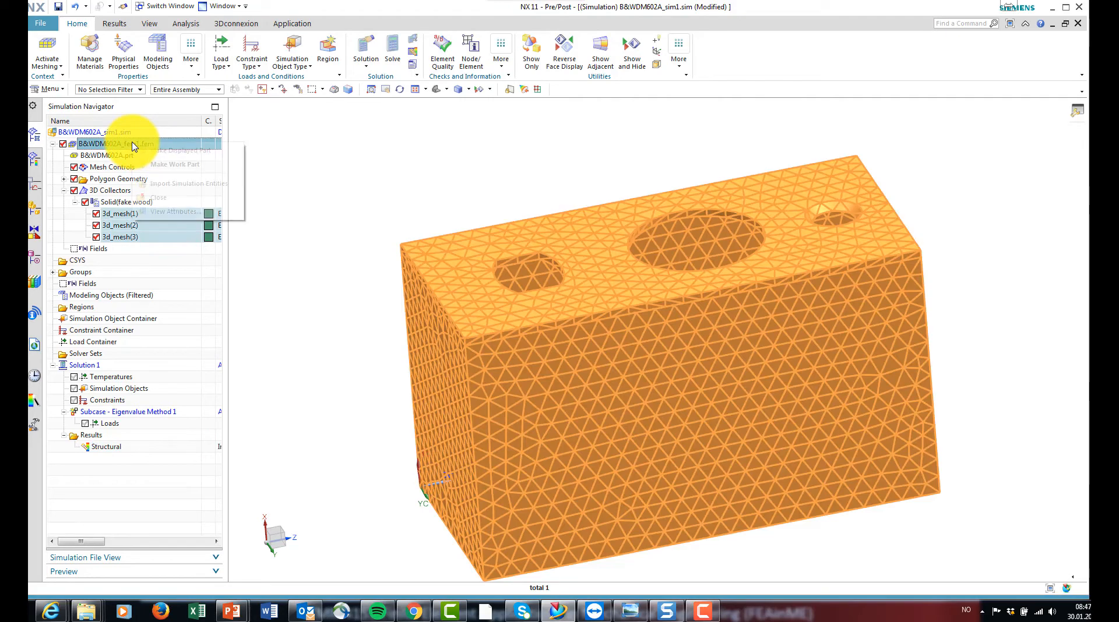
click(173, 165)
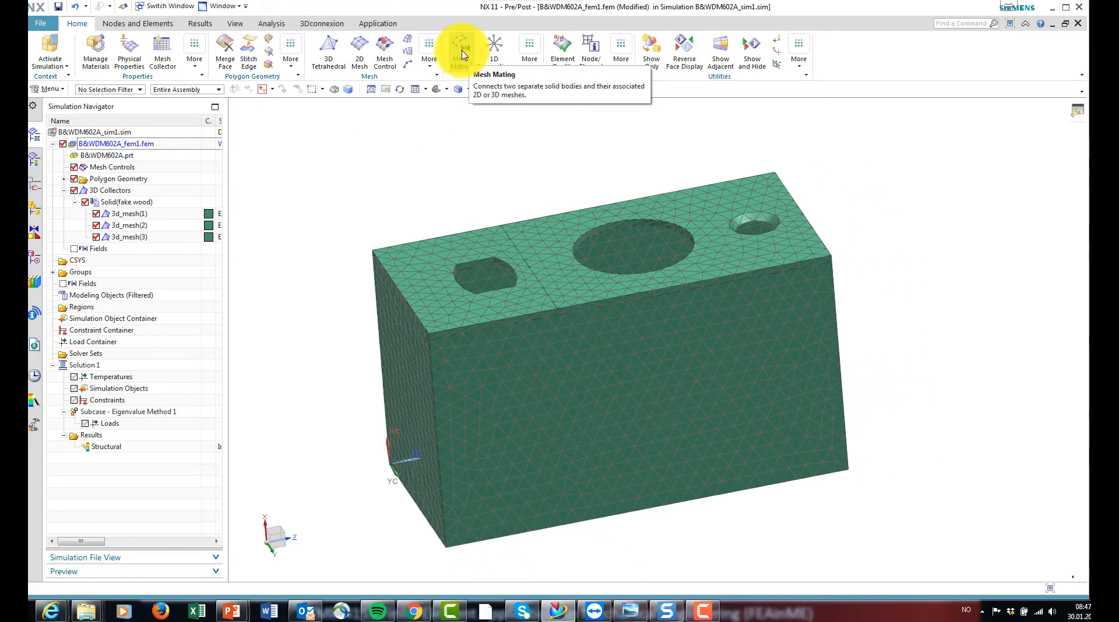
click(462, 55)
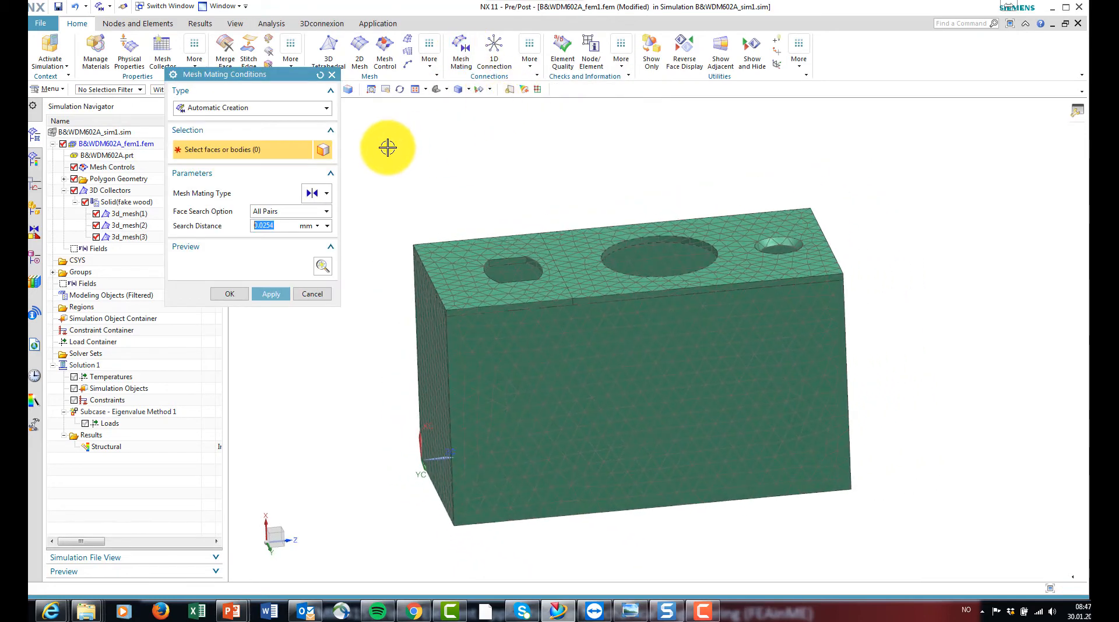
drag(387, 148, 904, 539)
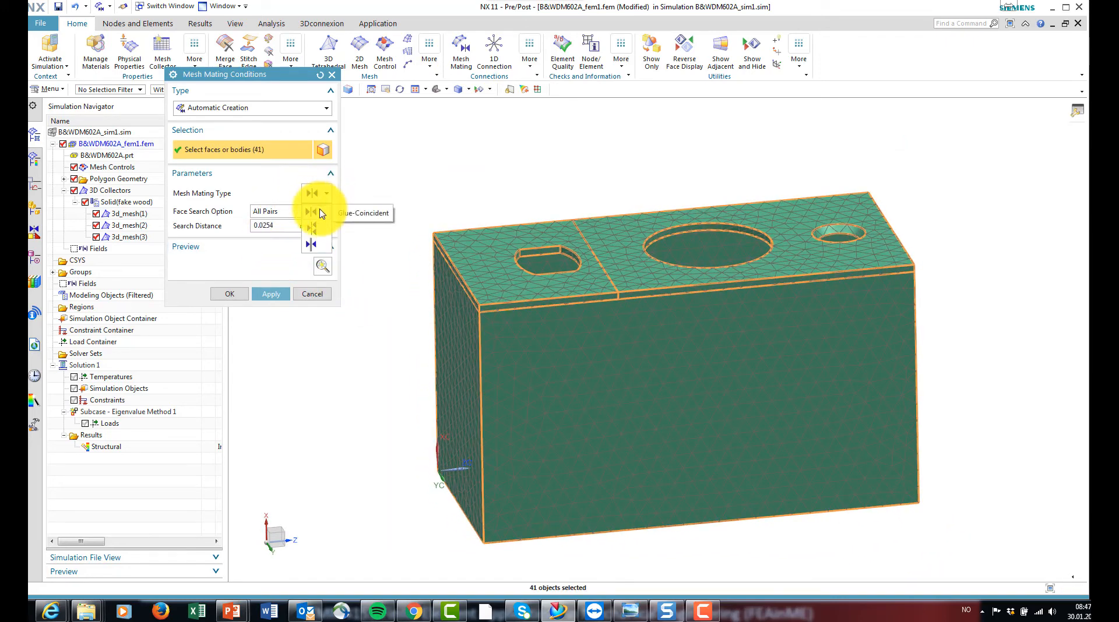
click(320, 214)
click(237, 298)
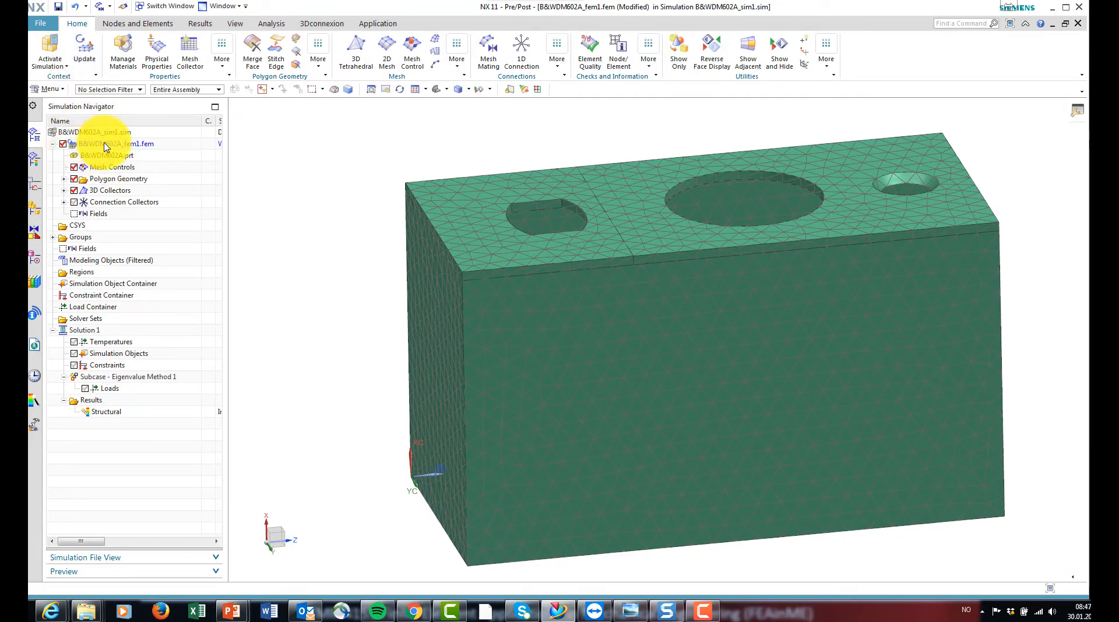
click(86, 47)
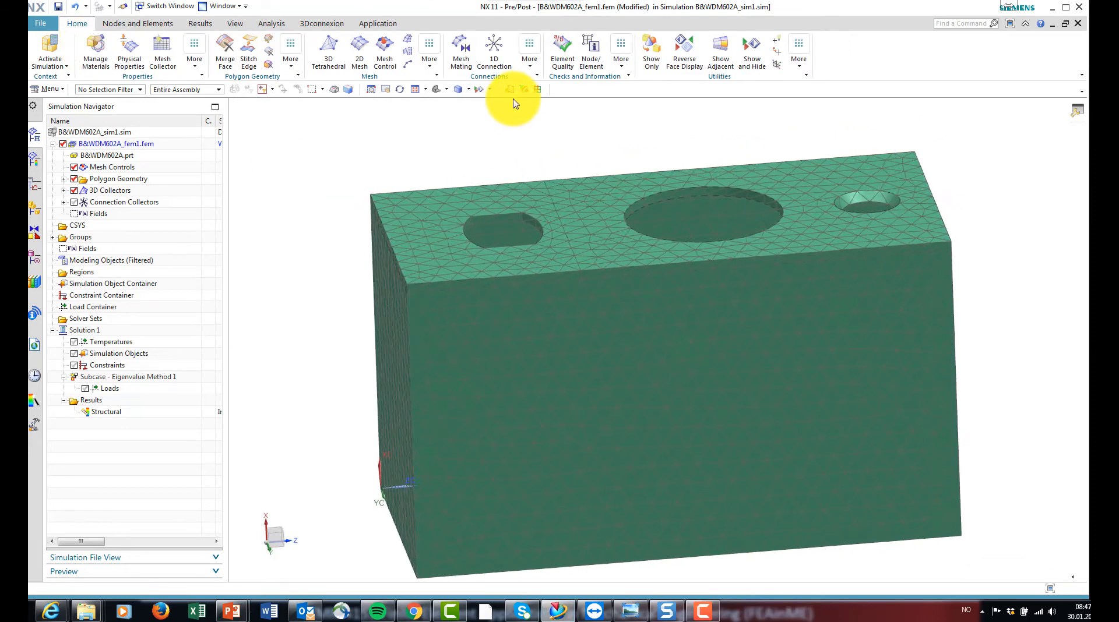
Check the mesh nodes around the seam between the two baffle parts for duplicates within a 0.1 mm tolerance.
click(623, 61)
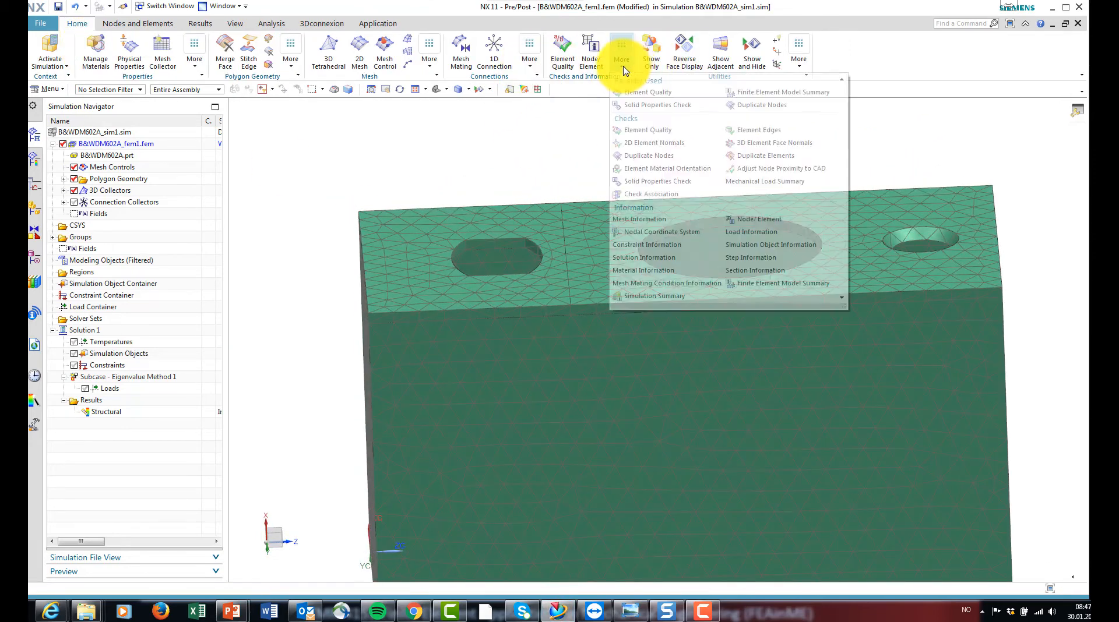
click(649, 156)
drag(543, 170, 595, 356)
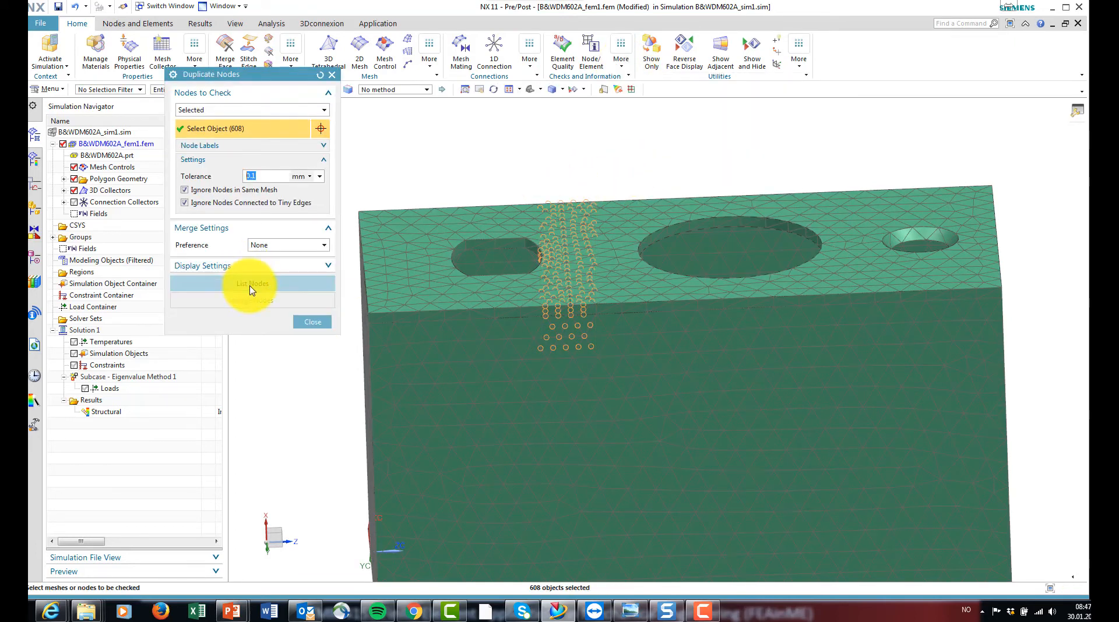
click(270, 289)
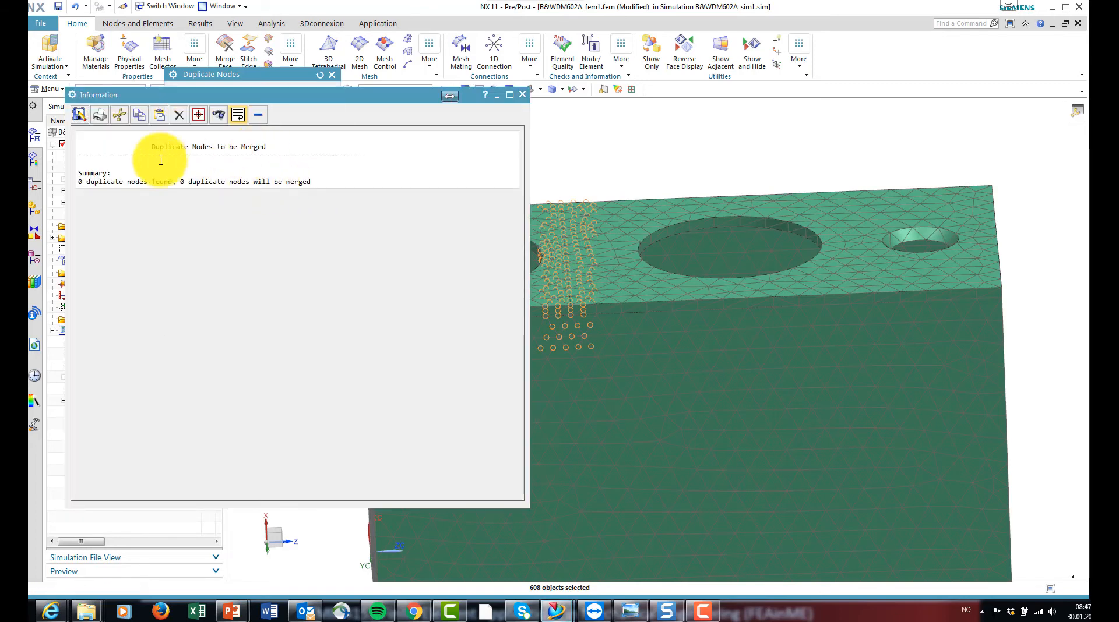
click(523, 95)
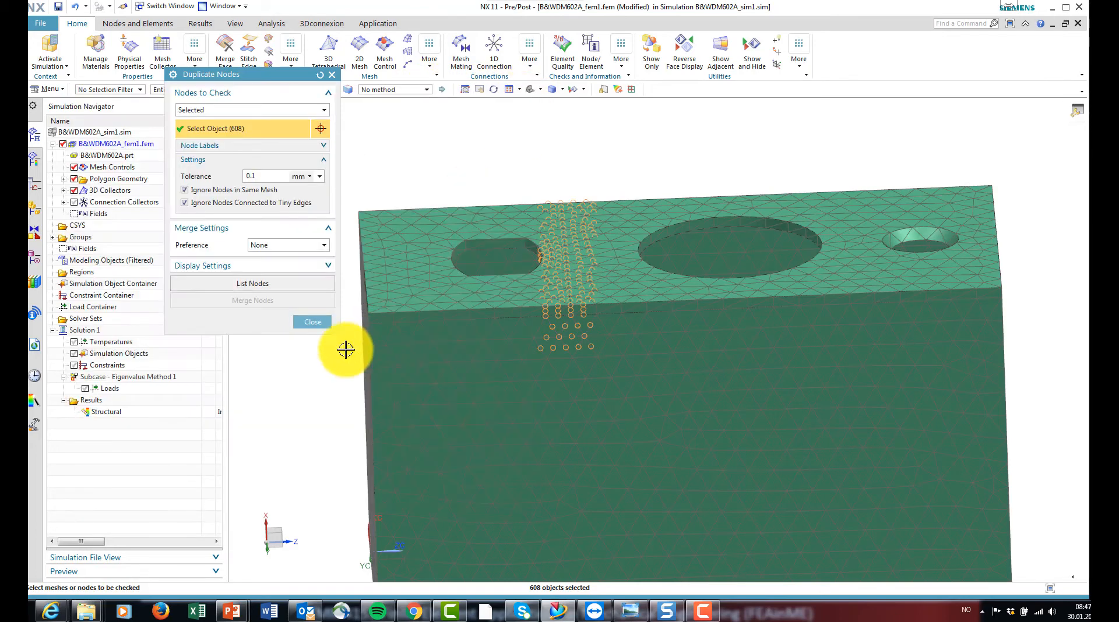
click(313, 320)
key(ctrl+f)
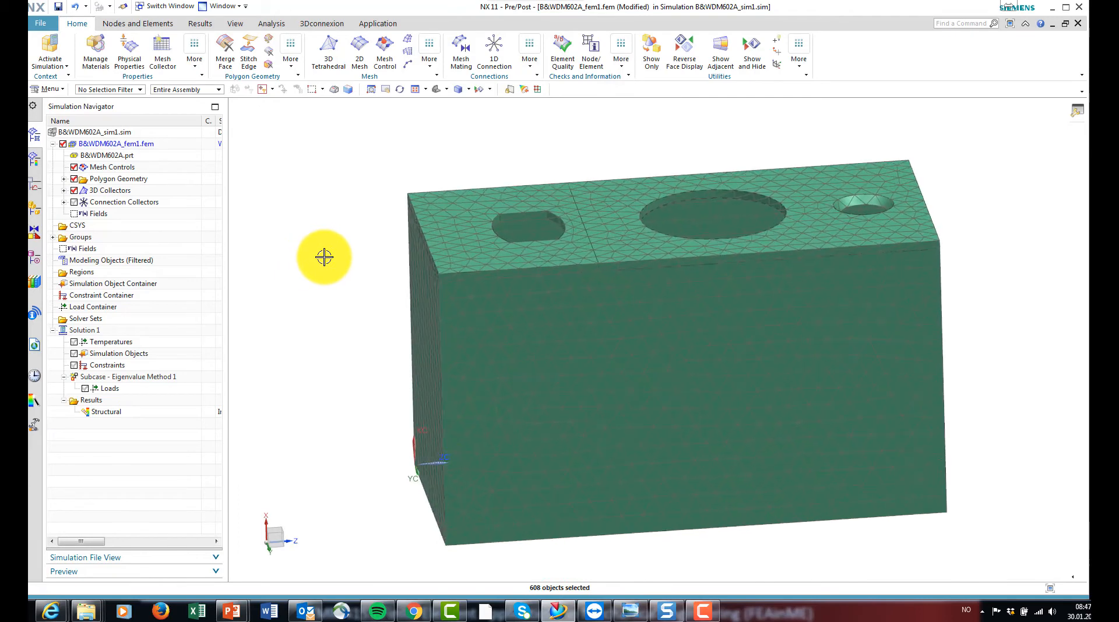
Make B&WDM602A_sim1.sim the work part and solve Solution 1 again with the model setup check, closing the information and job monitor windows.
click(82, 330)
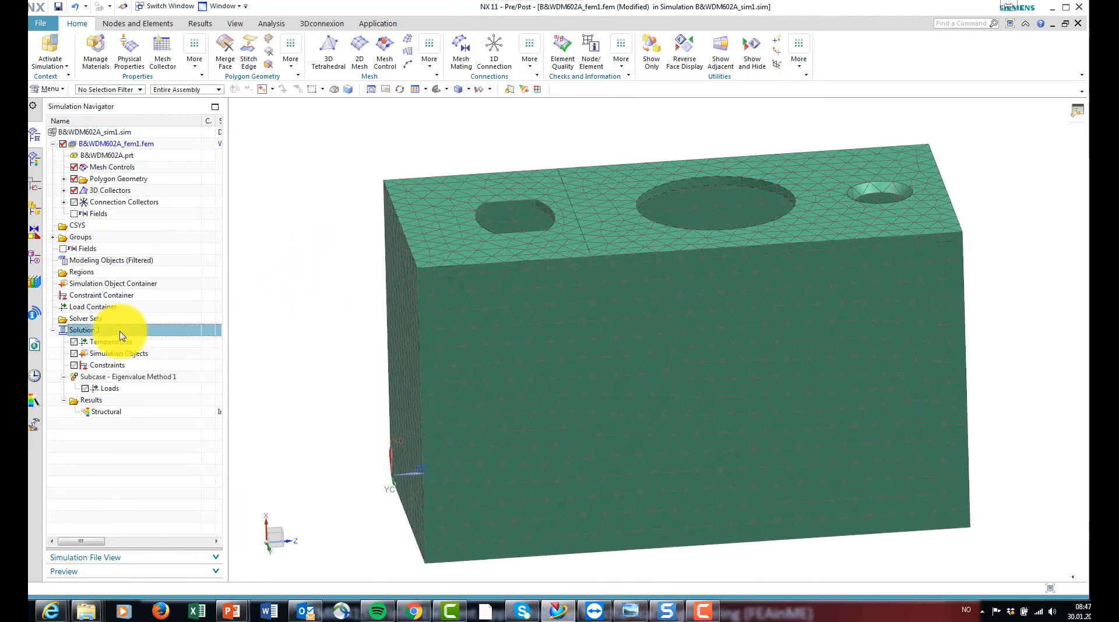
click(108, 132)
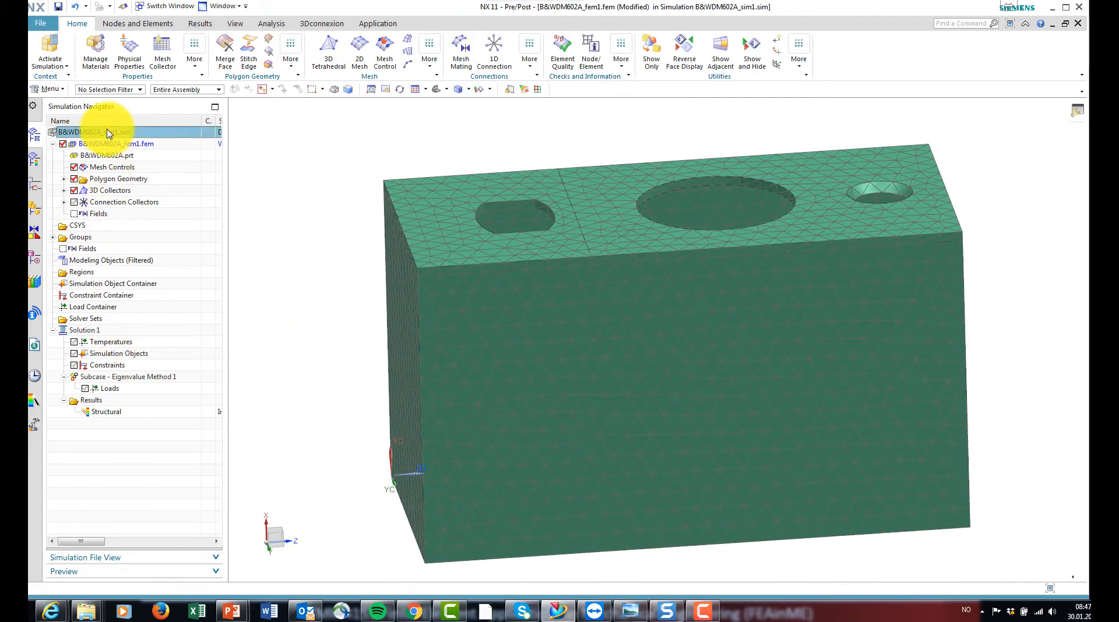
right_click(108, 134)
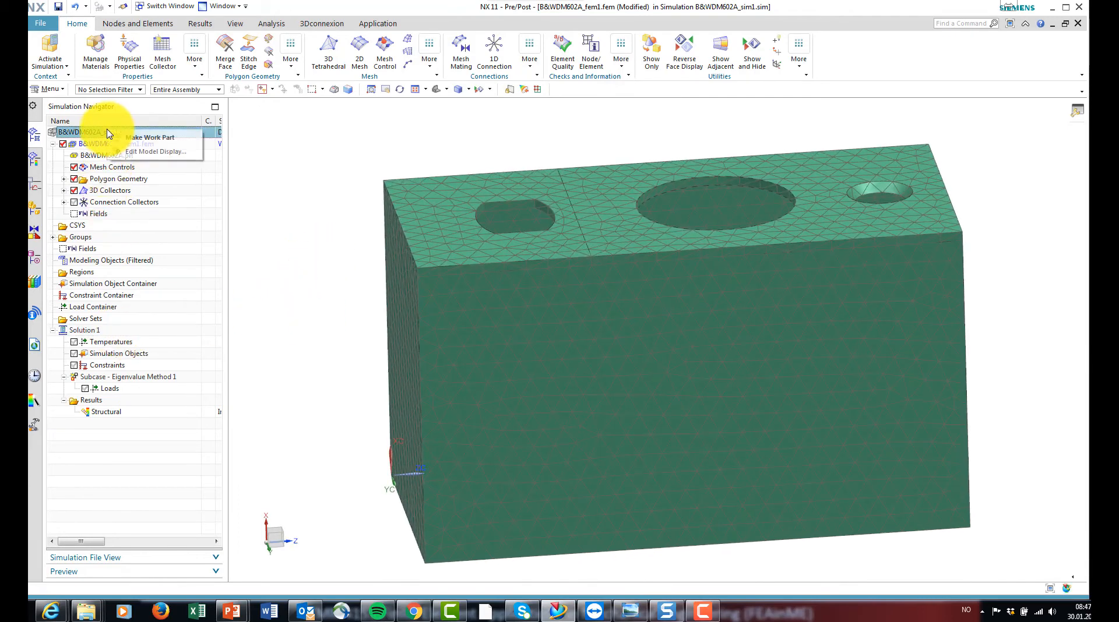
click(147, 139)
click(105, 332)
right_click(106, 334)
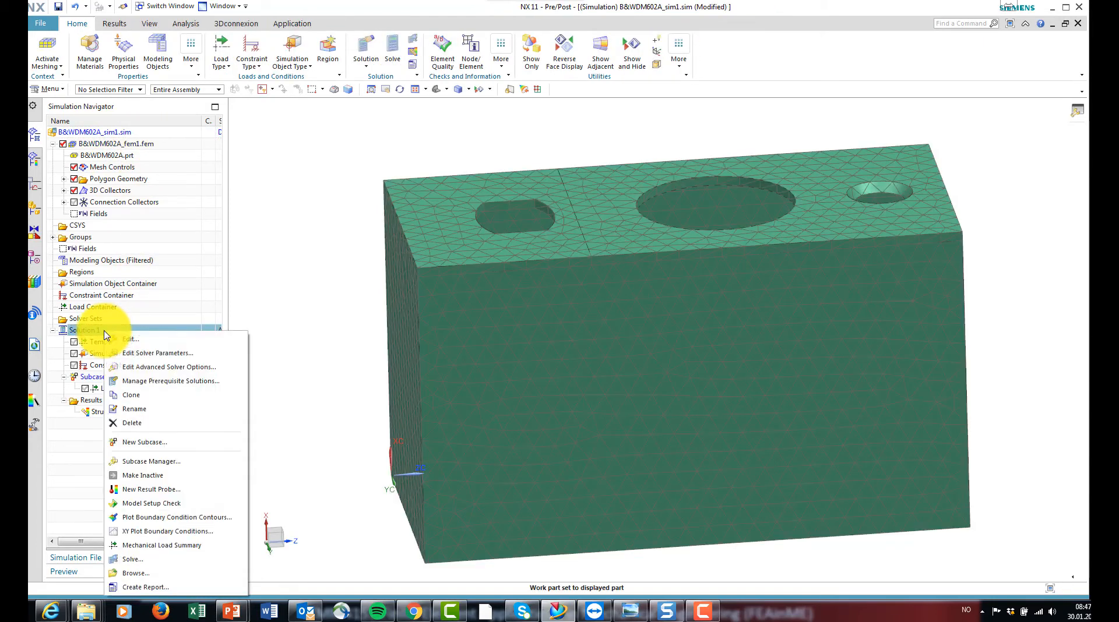
click(166, 560)
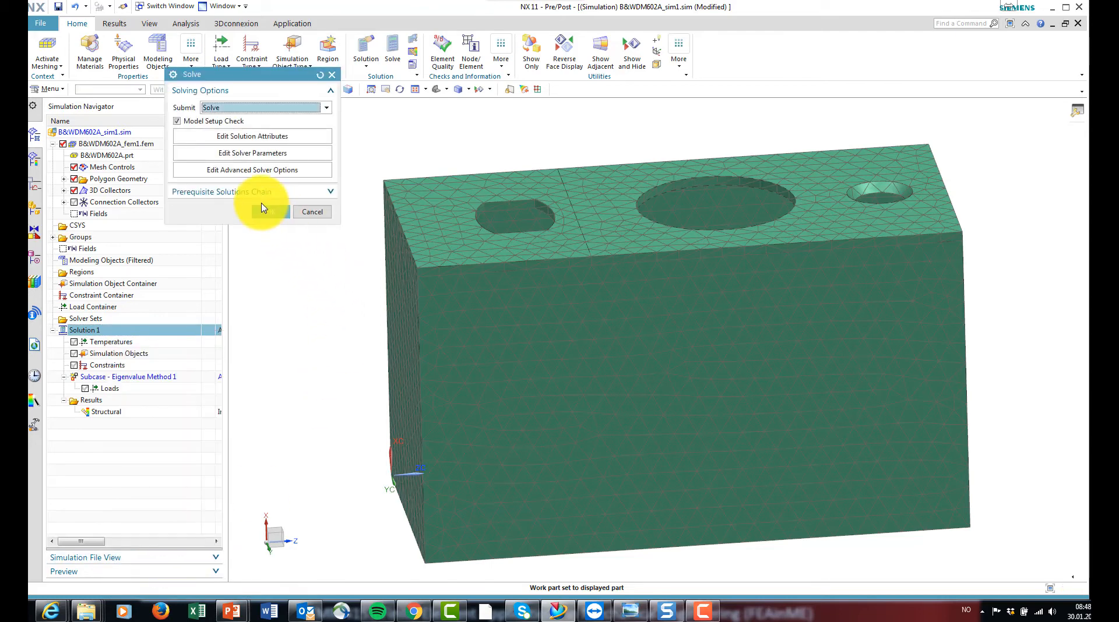
click(263, 211)
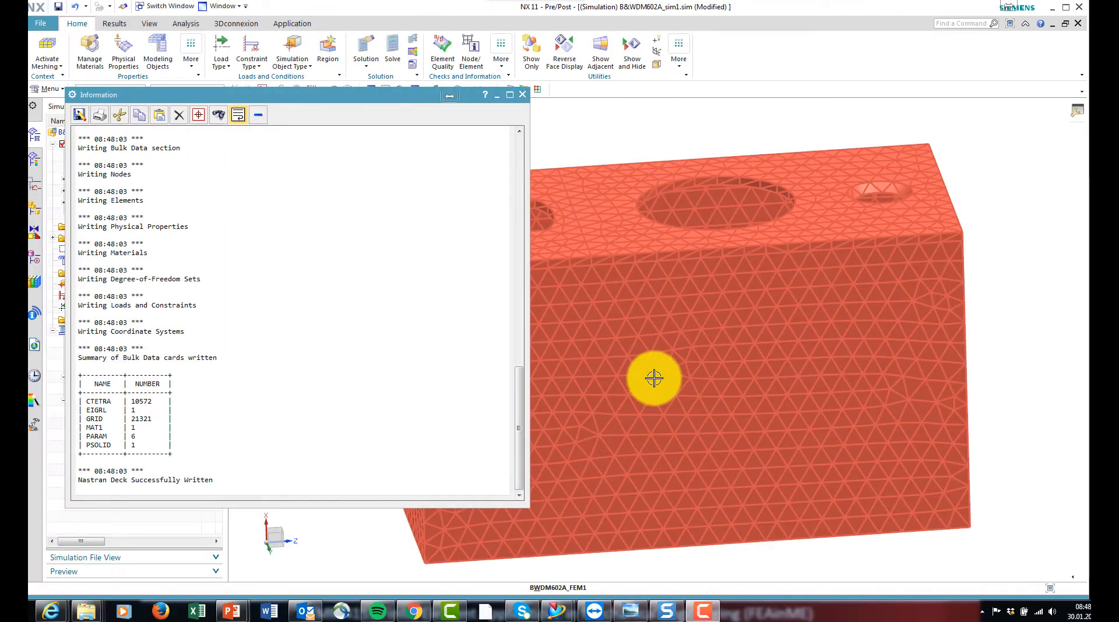
click(522, 95)
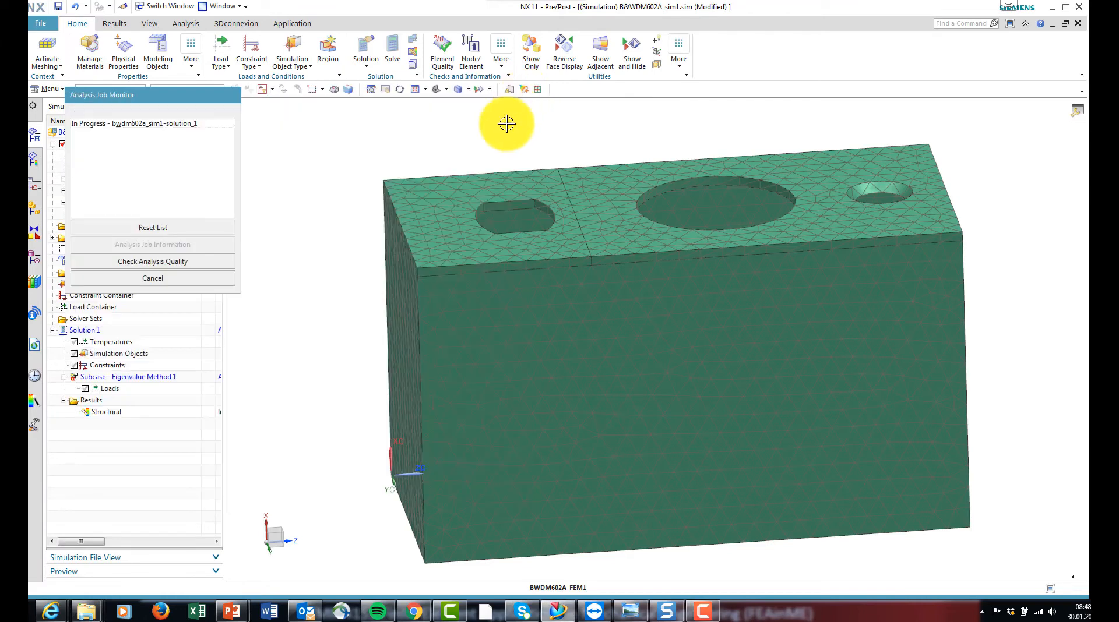
click(154, 279)
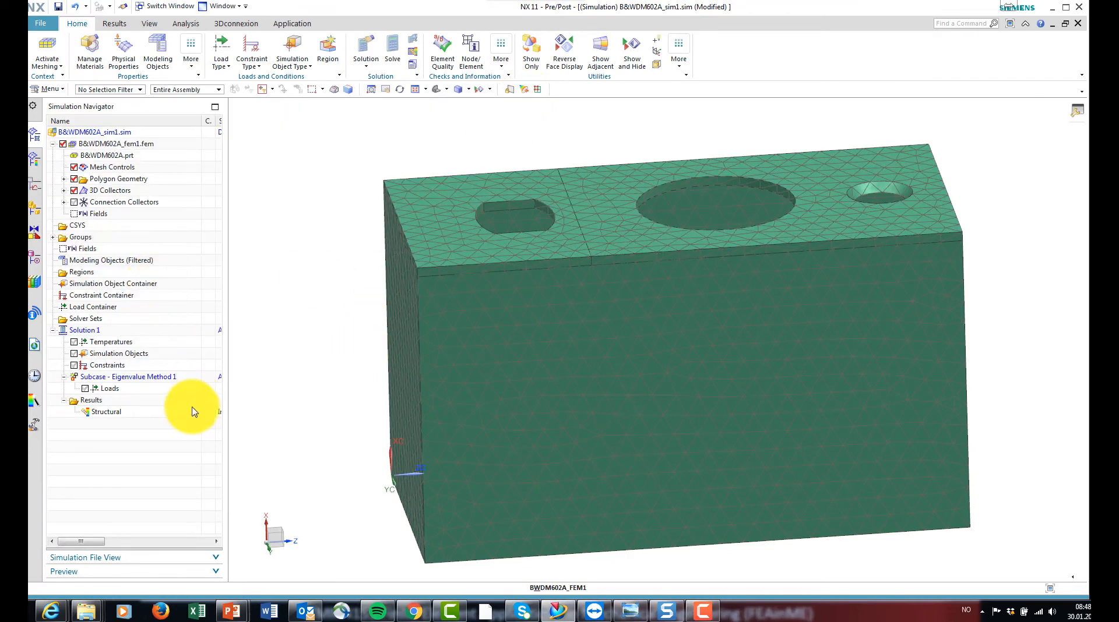
Open the recomputed Structural results of Solution 1 and examine the frequencies of modes 1 to 6.
double_click(101, 412)
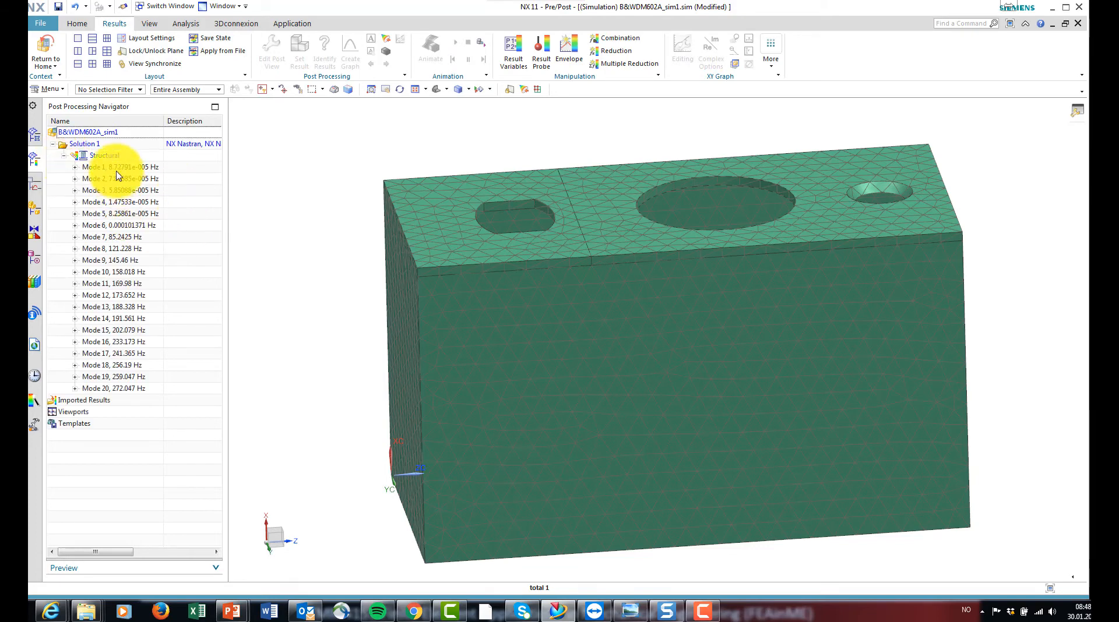
click(124, 168)
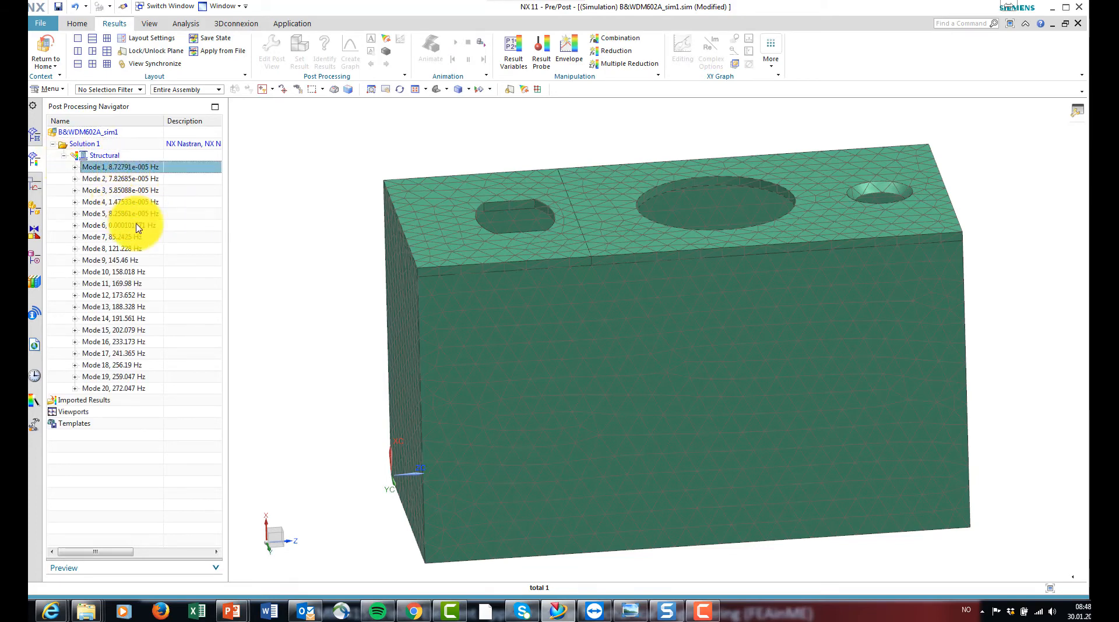
shift+click(140, 226)
click(127, 168)
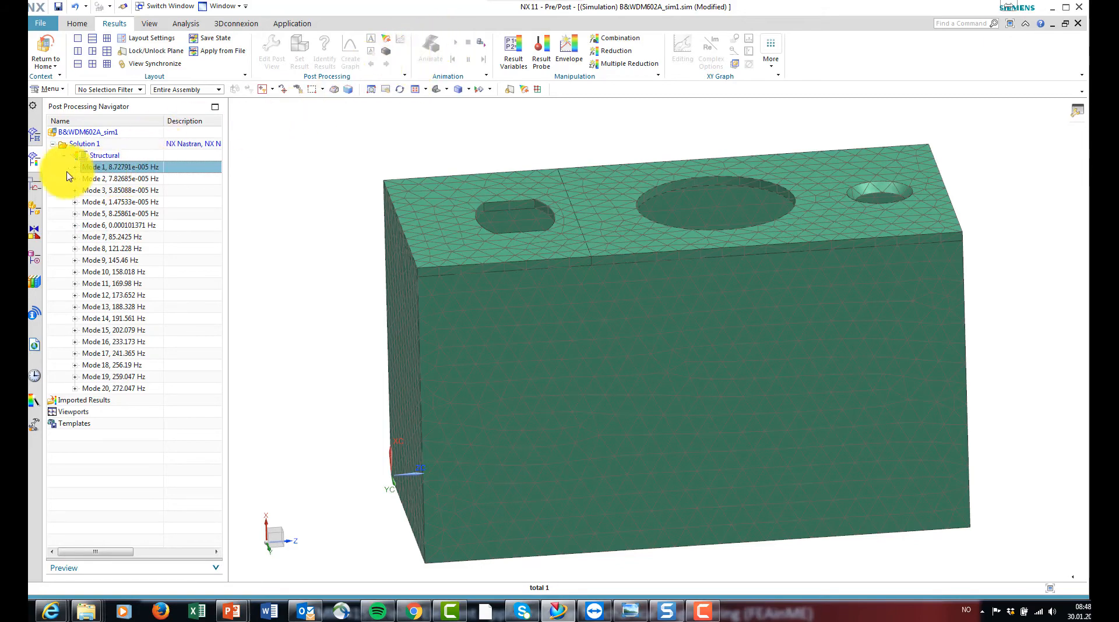
Plot the nodal displacement of Mode 1 on the glued loudspeaker and animate it.
click(74, 168)
double_click(124, 181)
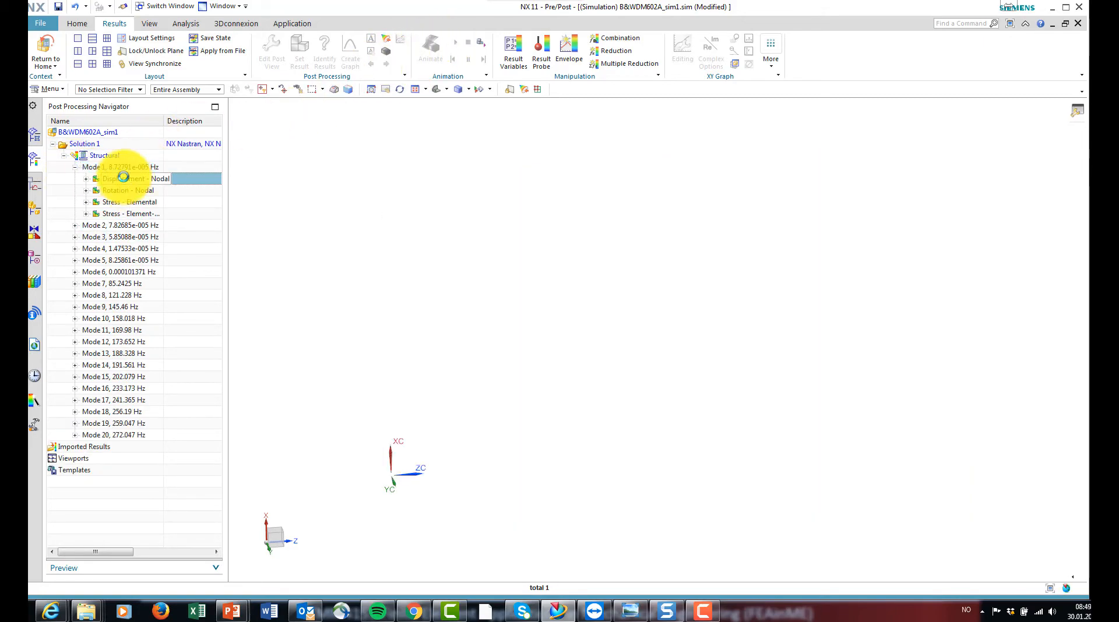
click(455, 43)
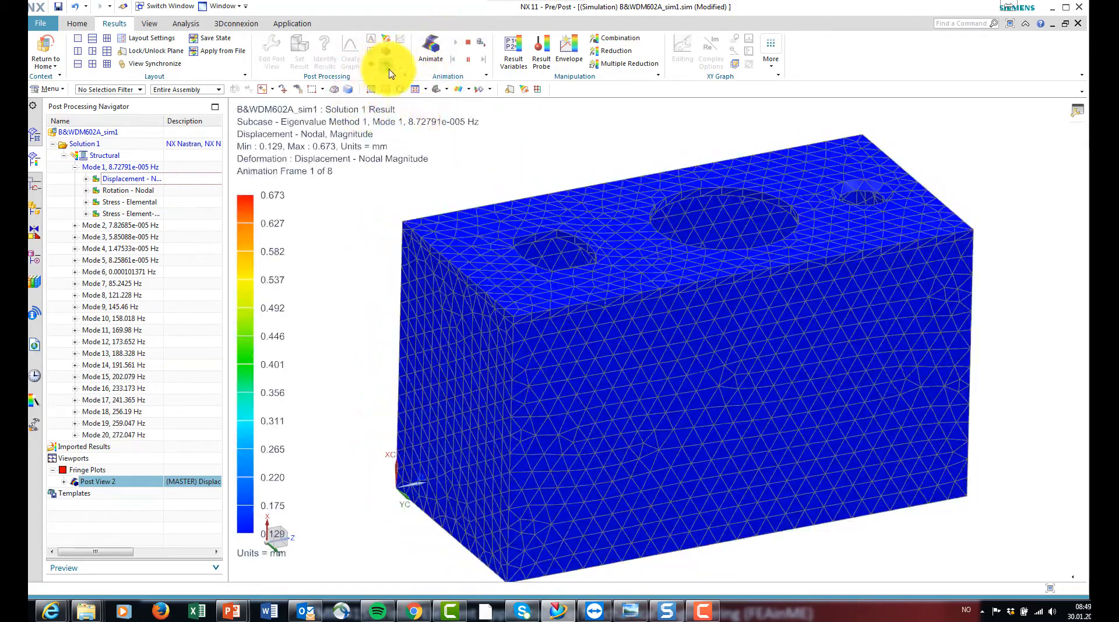
Step through the animated nodal displacement of modes 2 to 7 and examine the Mode 7 panel deformation from several sides.
click(386, 65)
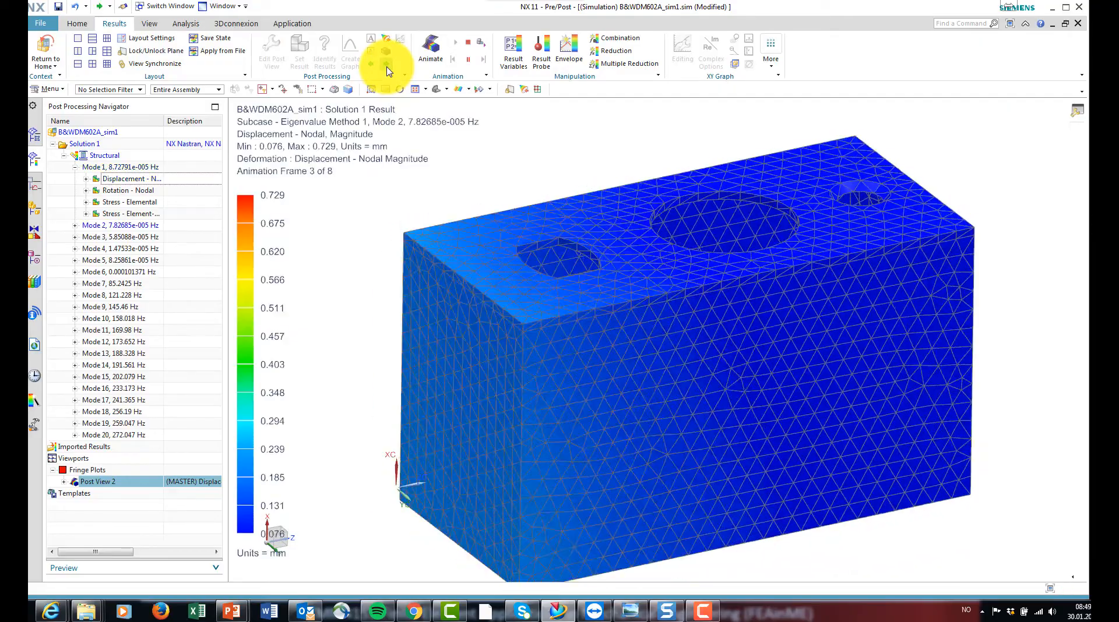
click(386, 65)
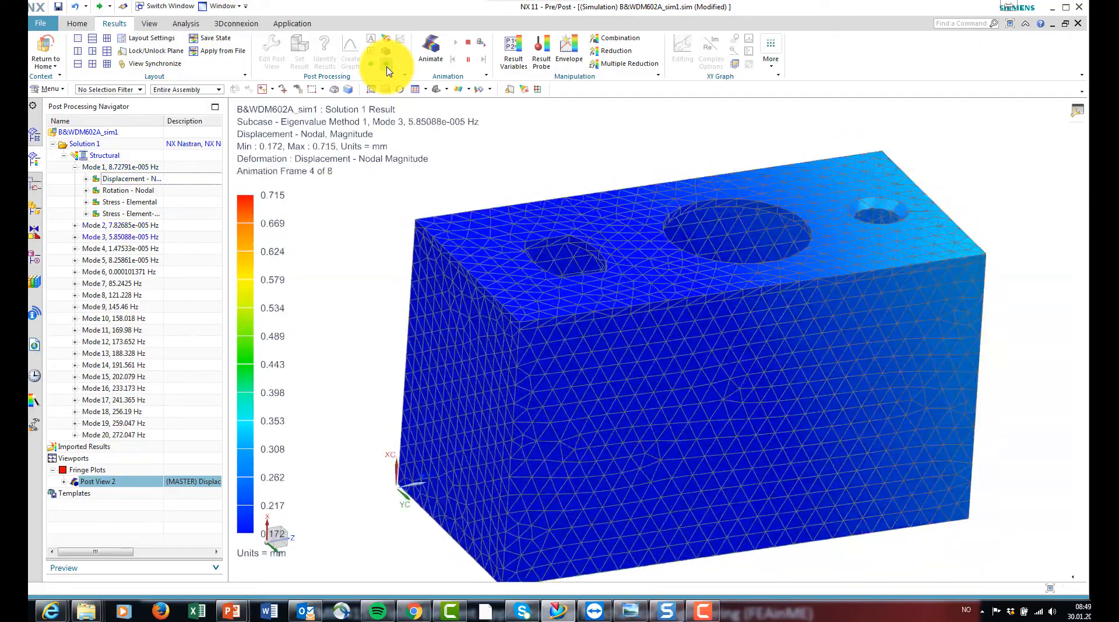
click(387, 69)
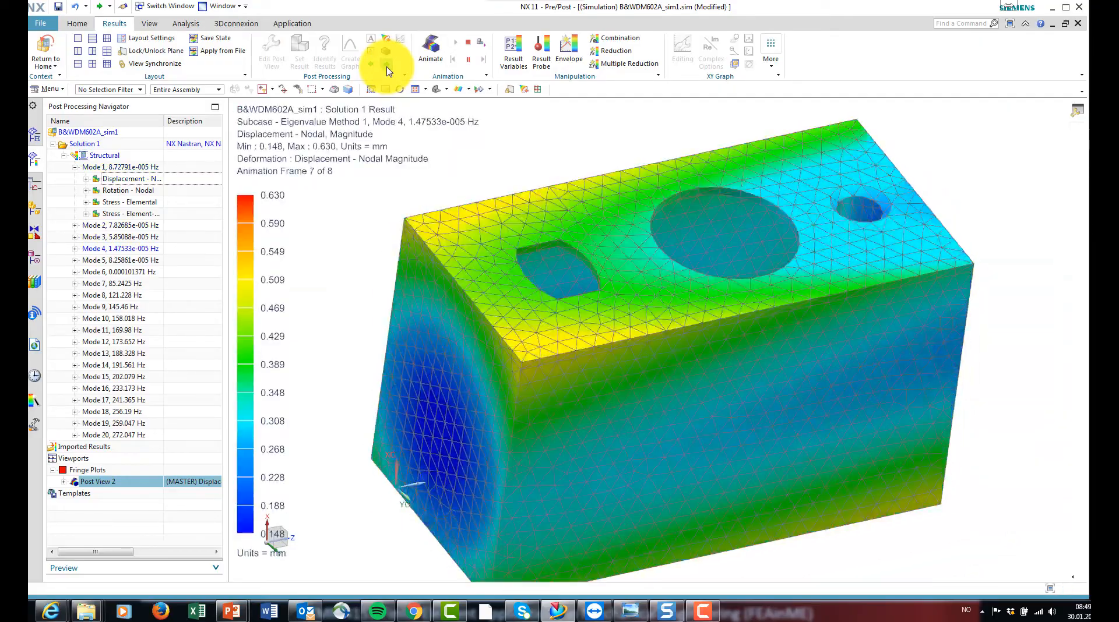
click(387, 69)
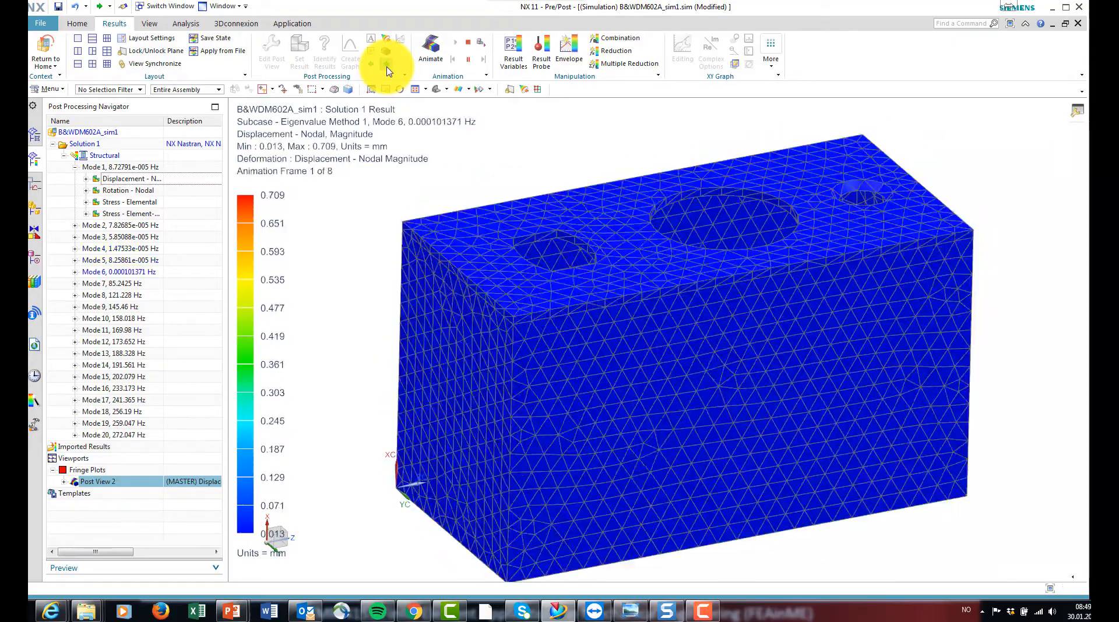
click(387, 69)
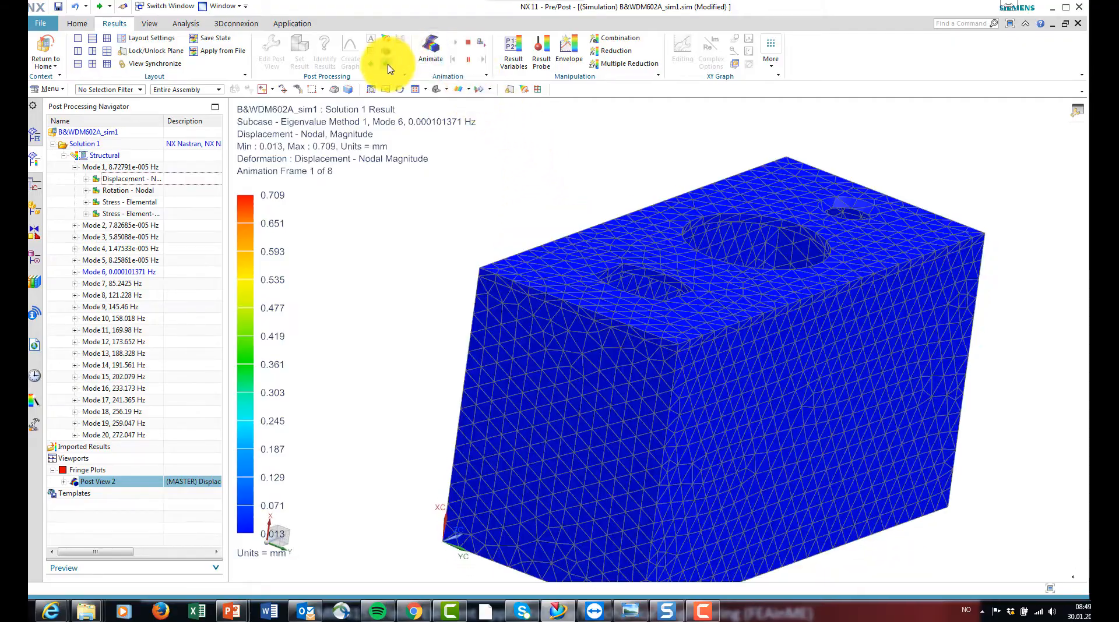
click(386, 64)
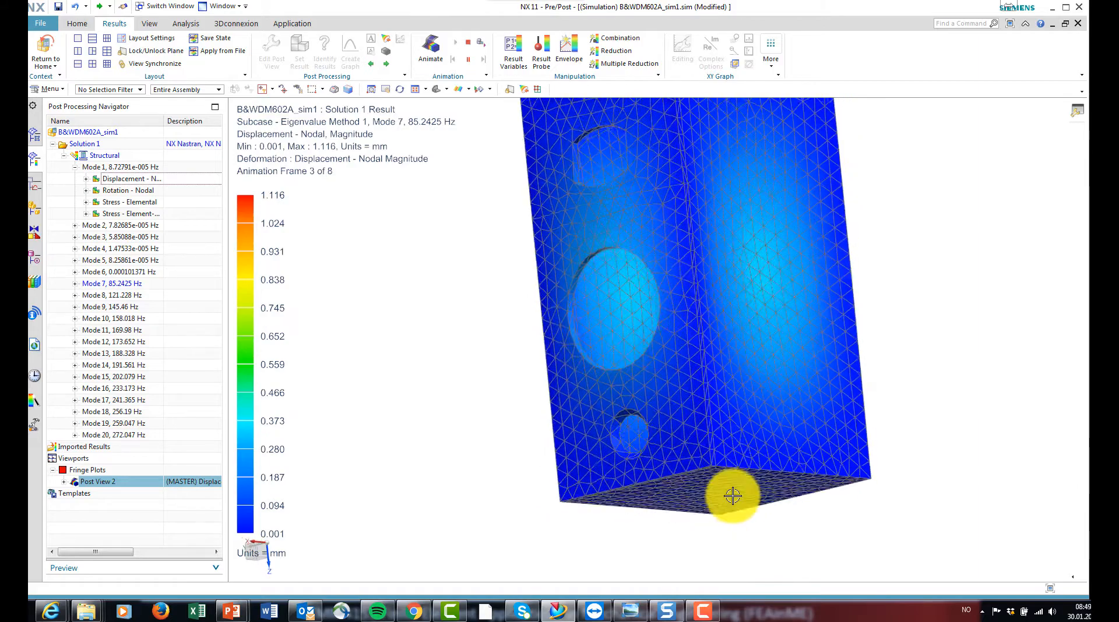
middle_drag(523, 392, 476, 351)
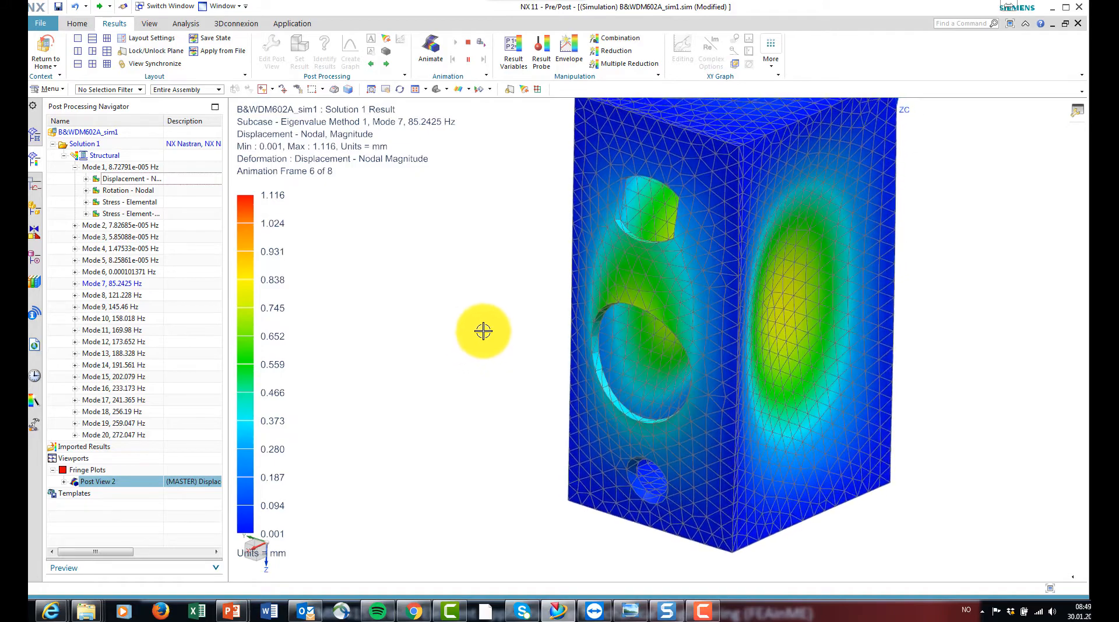
middle_drag(482, 330, 504, 337)
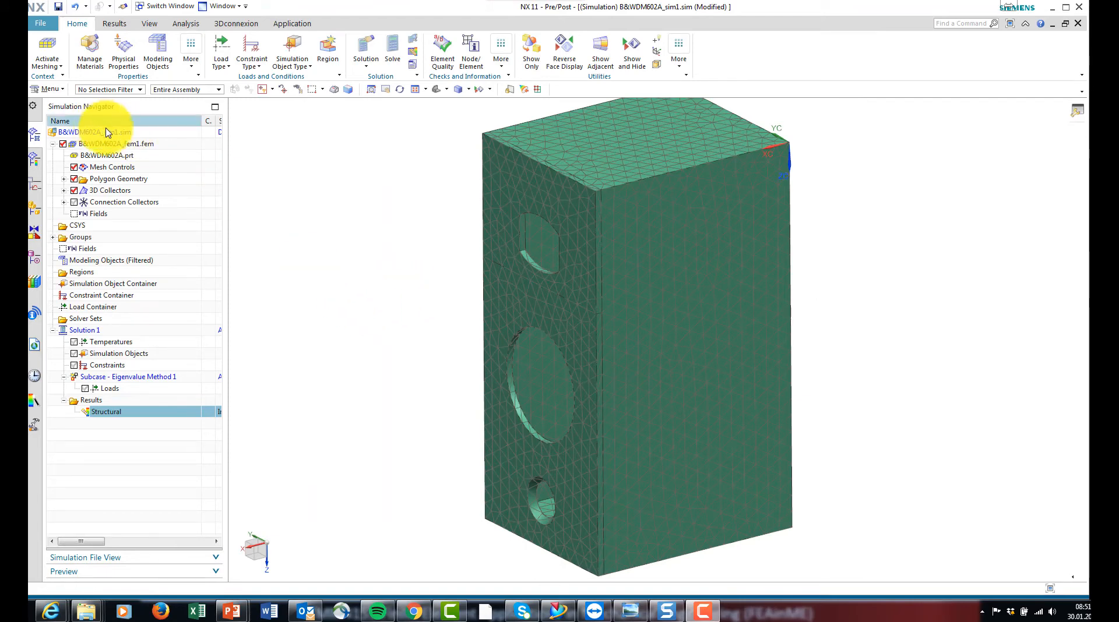
click(114, 134)
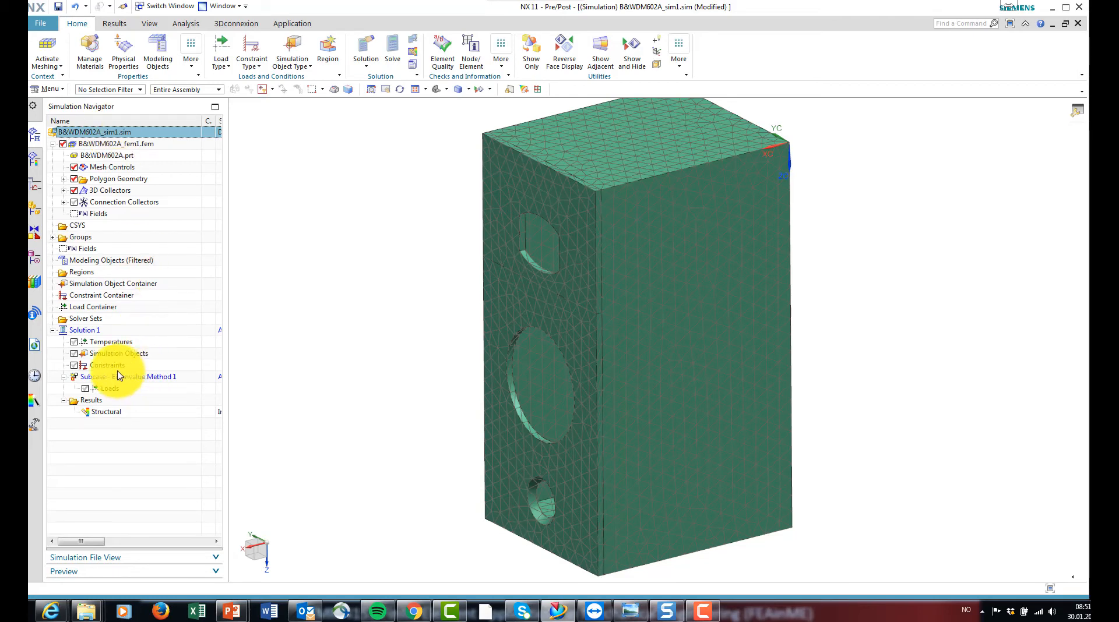
click(103, 356)
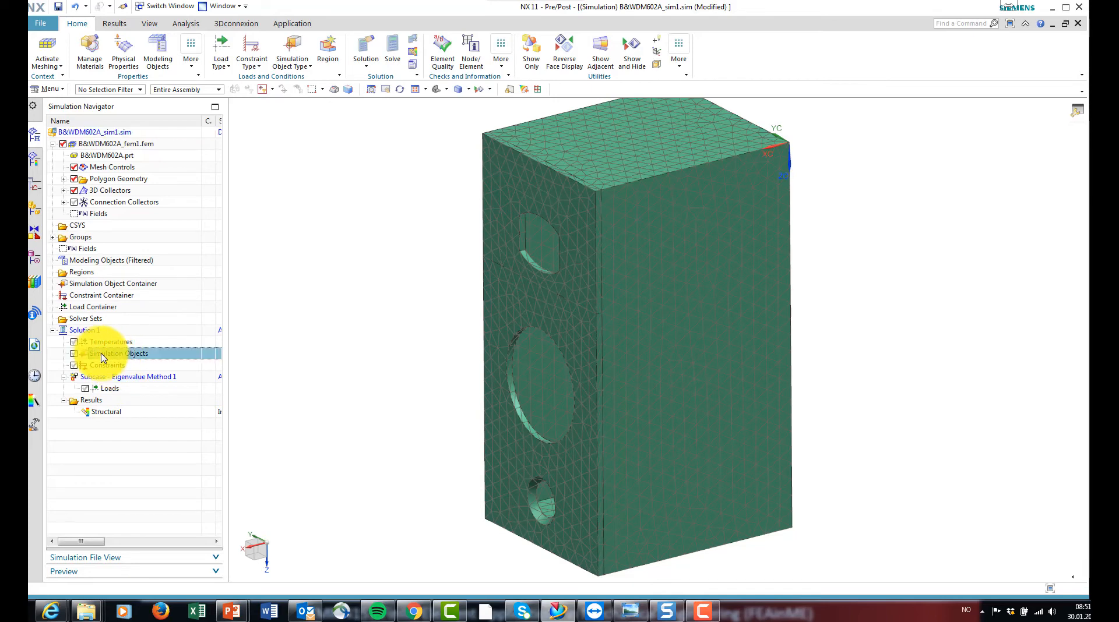
right_click(103, 356)
mouse_move(145, 370)
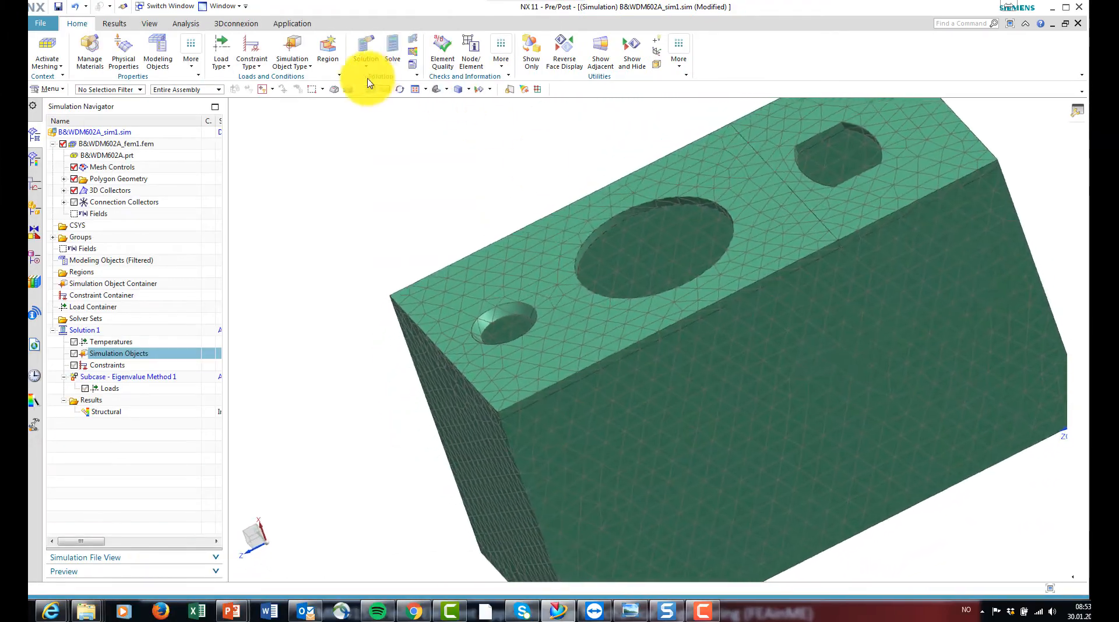
Make B&WDM602A_fem1.fem the work part.
click(127, 146)
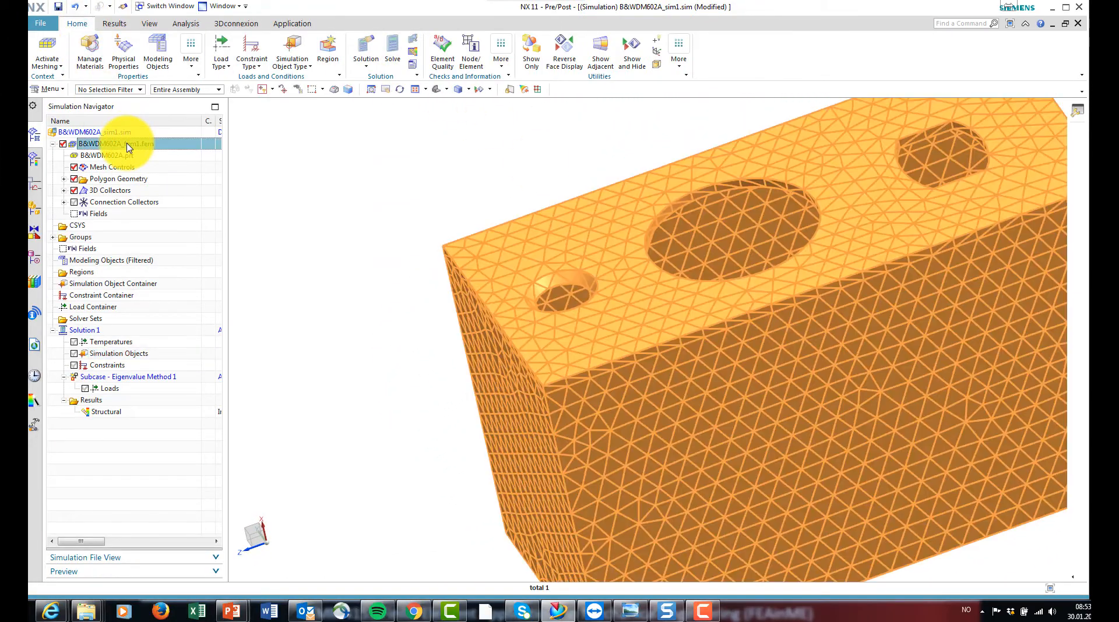
right_click(128, 147)
click(168, 168)
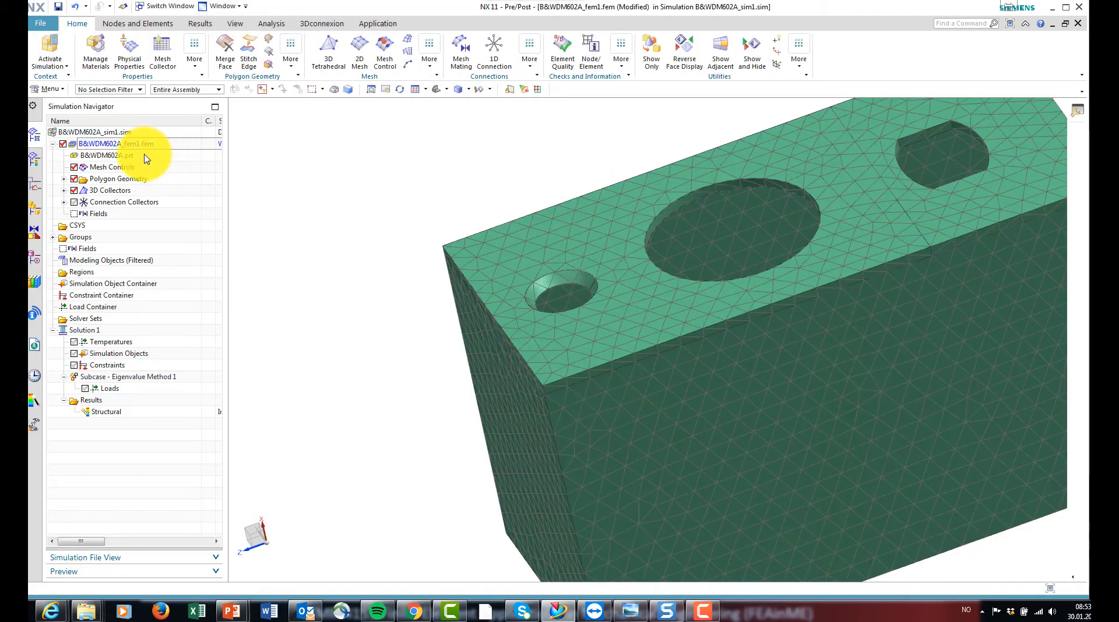
Create a Point to Face RBE3 connection from the centre of the small round baffle hole to its conical face.
click(494, 48)
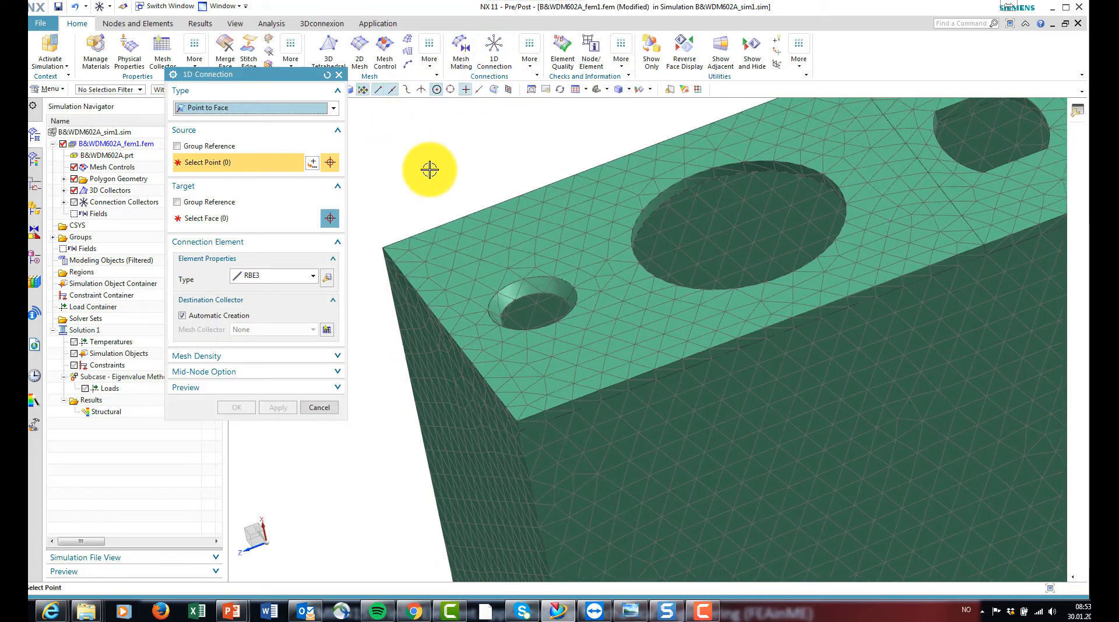
scroll(531, 225, up, 5)
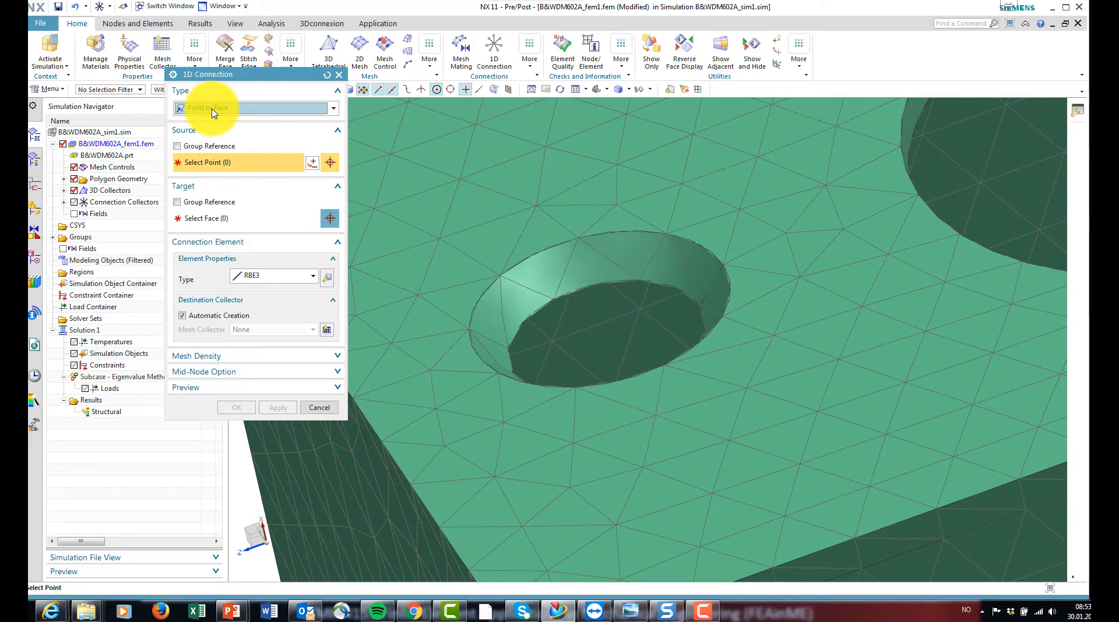
click(624, 231)
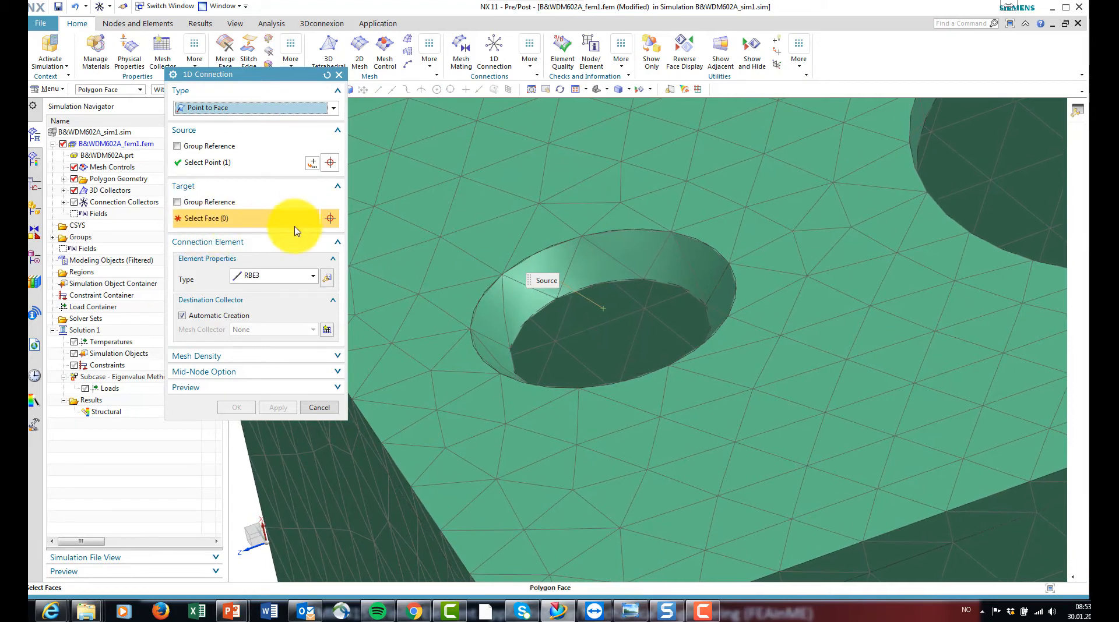
click(712, 338)
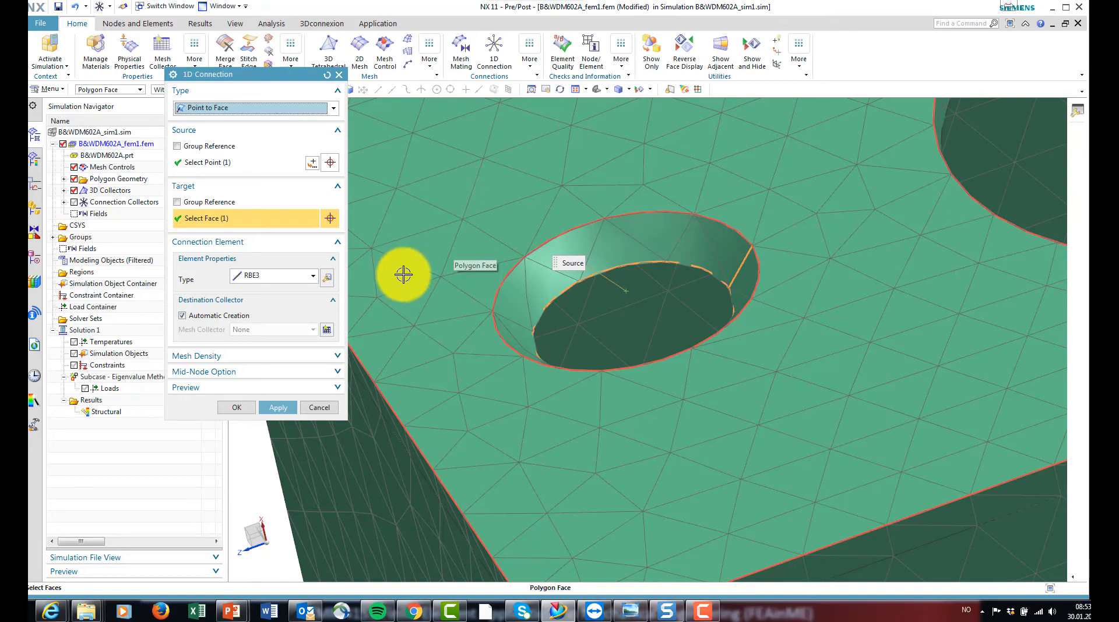
click(278, 407)
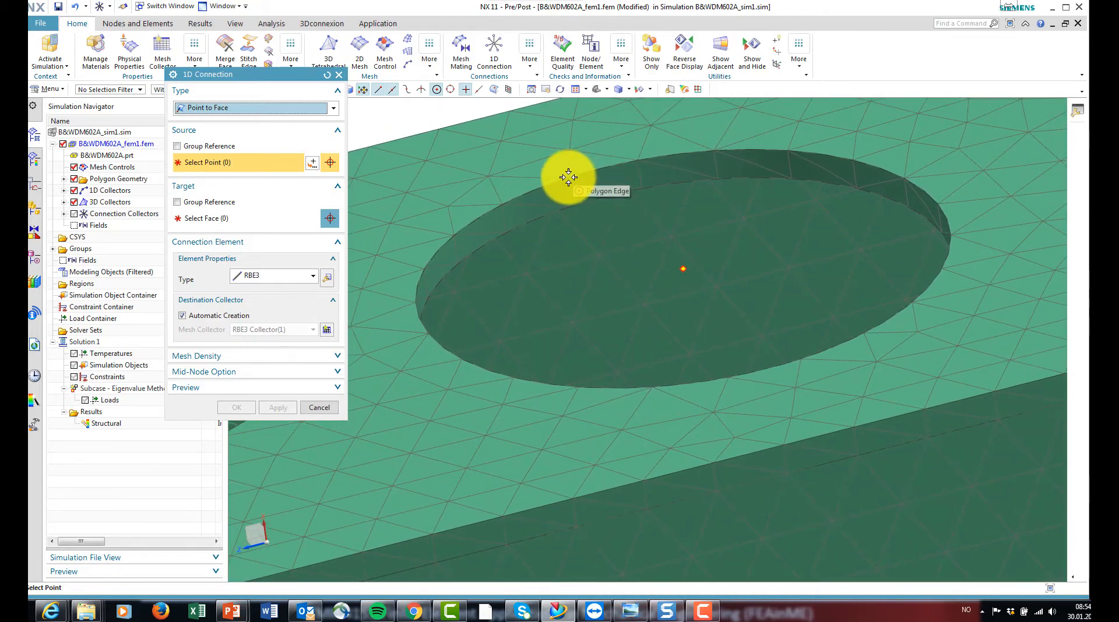
Create a Point to Face RBE2 connection from the centre of the large round baffle hole to its inner wall face.
click(570, 178)
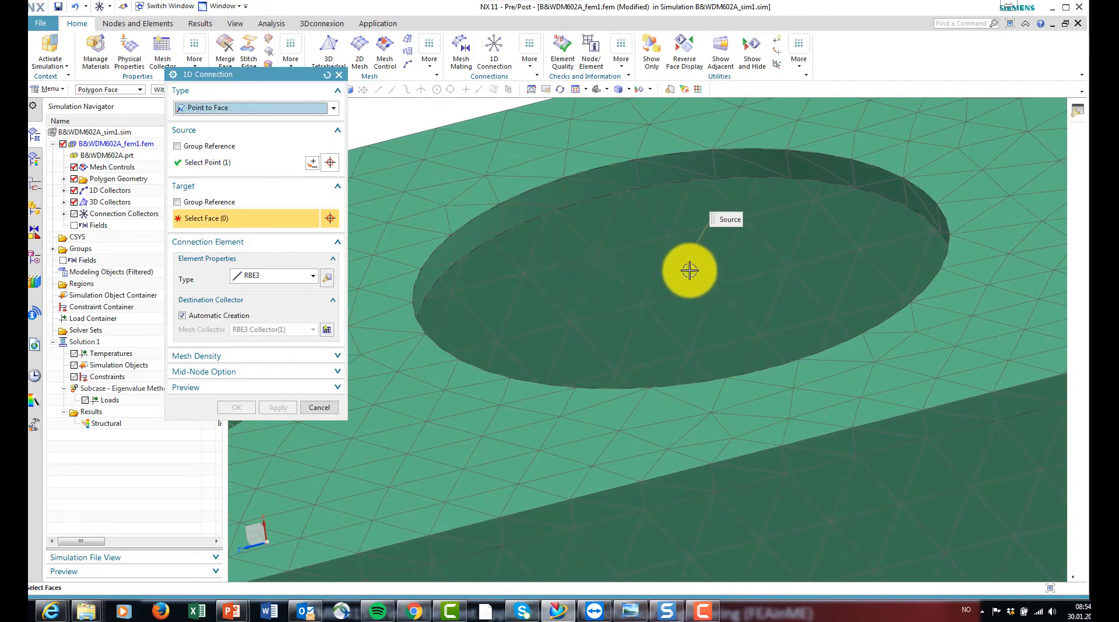
click(595, 179)
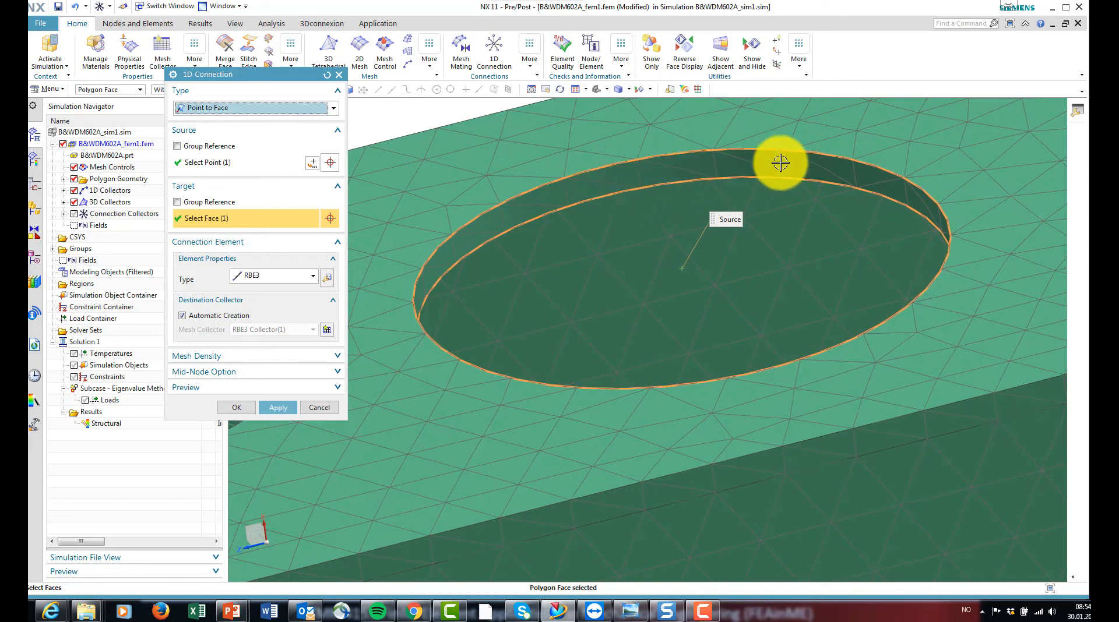
click(307, 279)
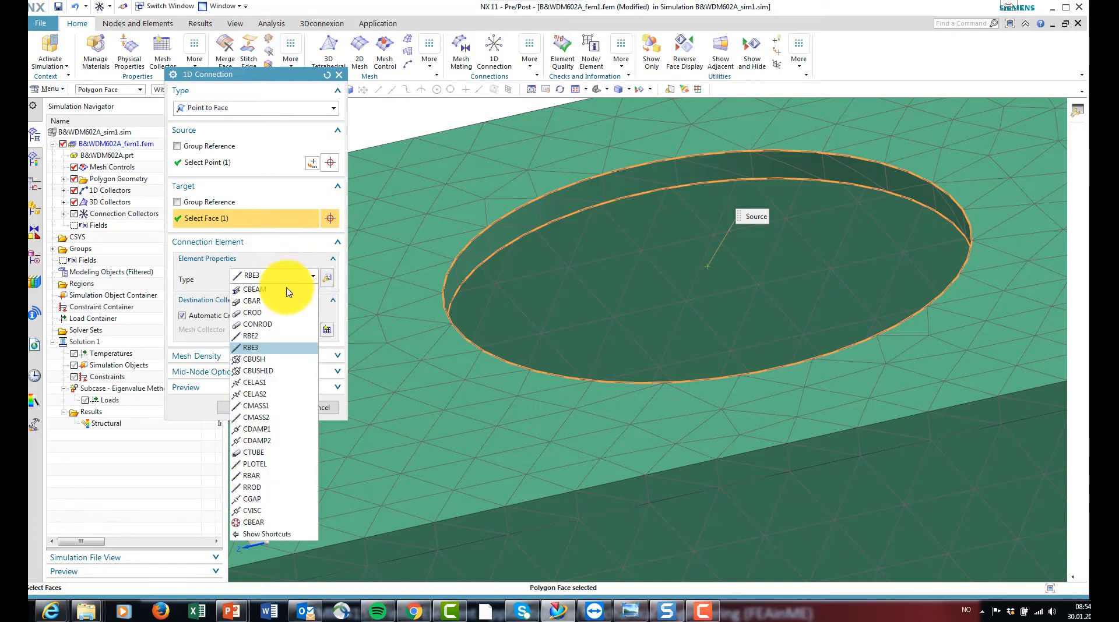
click(277, 337)
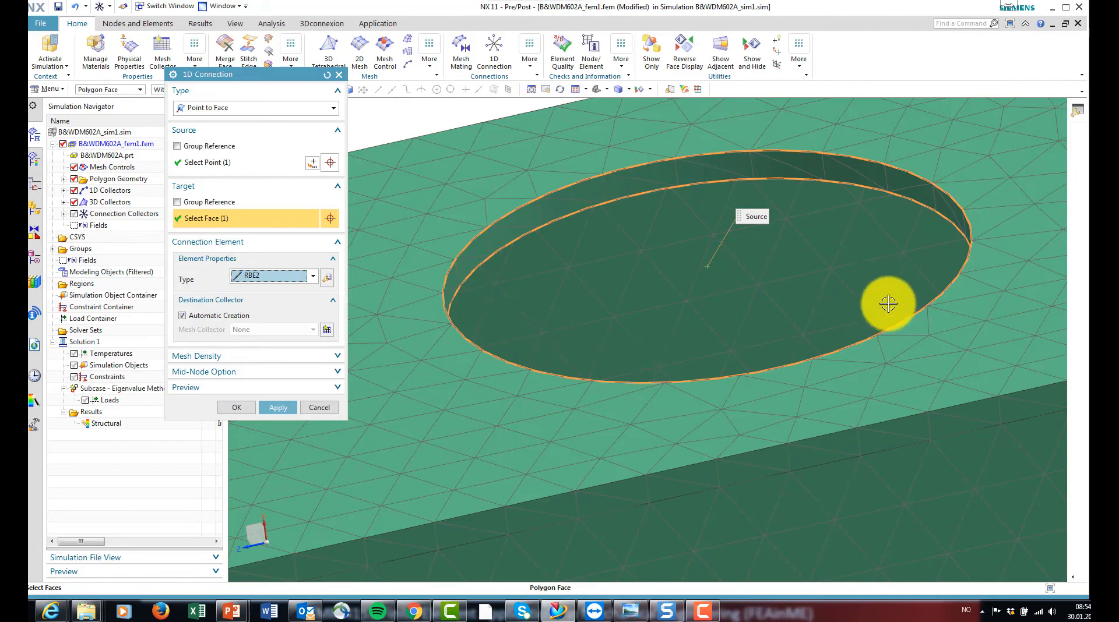
click(277, 408)
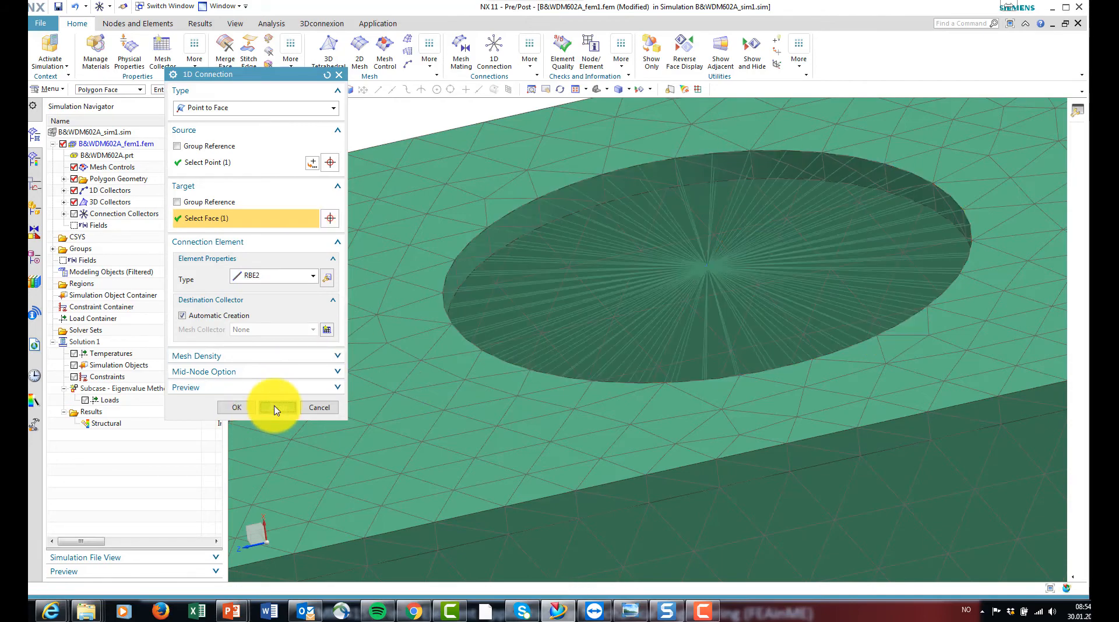
Set the connection element to RBE3 and define its source point midway between two diagonally opposite corners of the baffle's flat-sided port opening.
scroll(620, 317, down, 5)
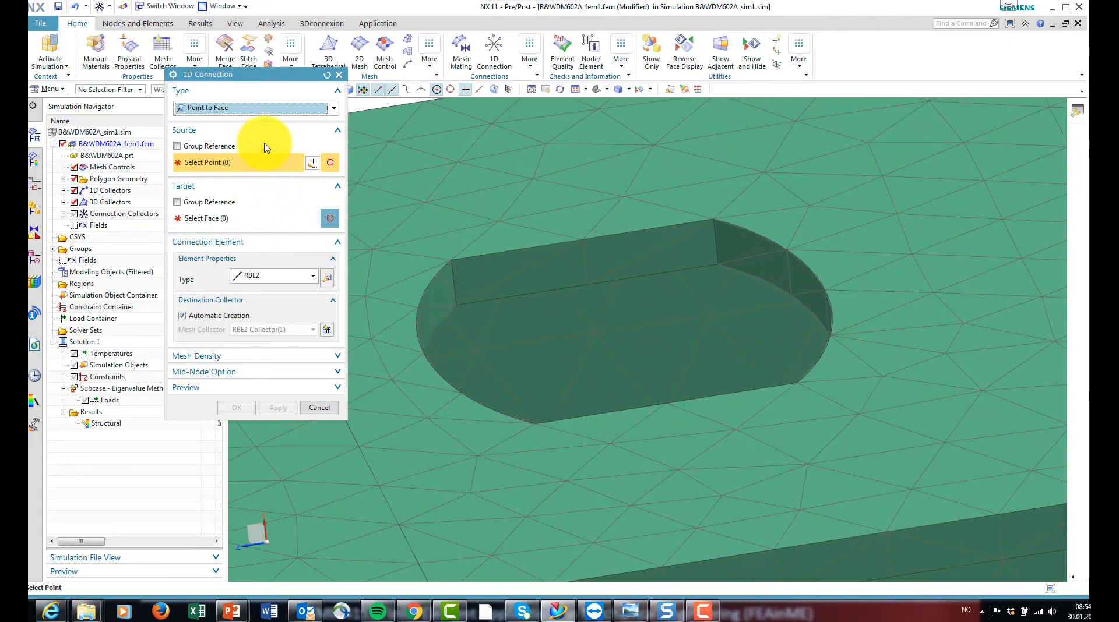
click(292, 280)
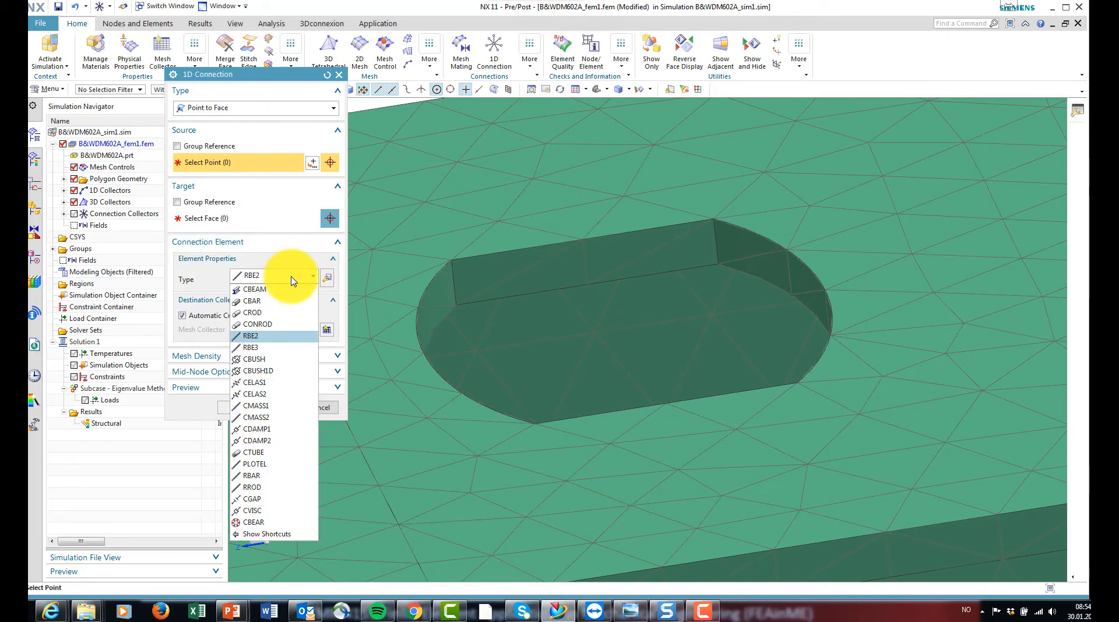
click(269, 348)
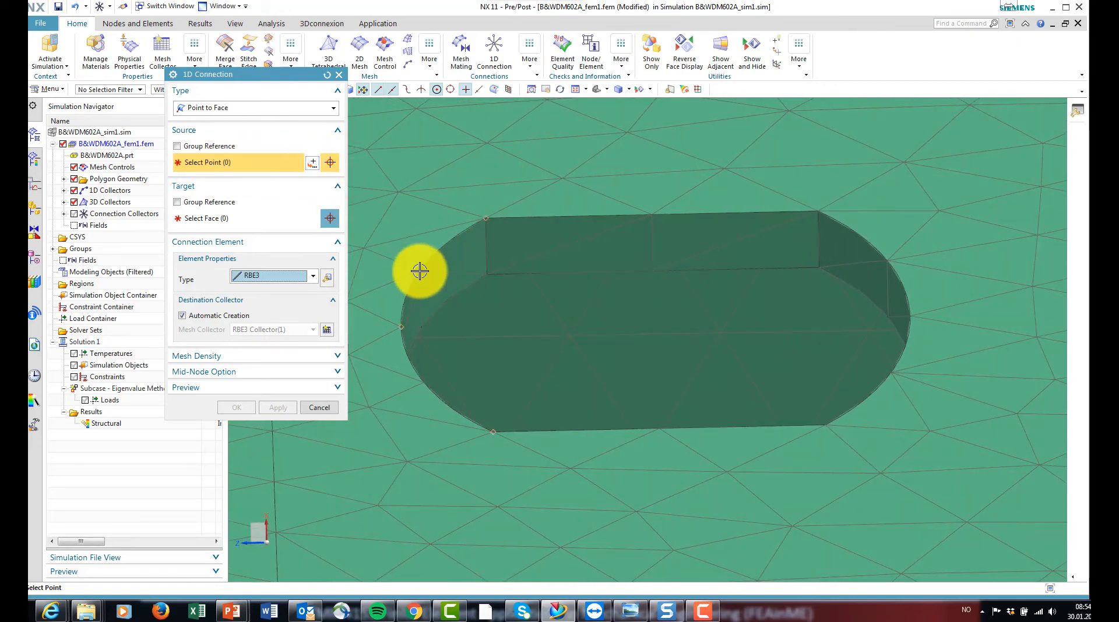
click(313, 163)
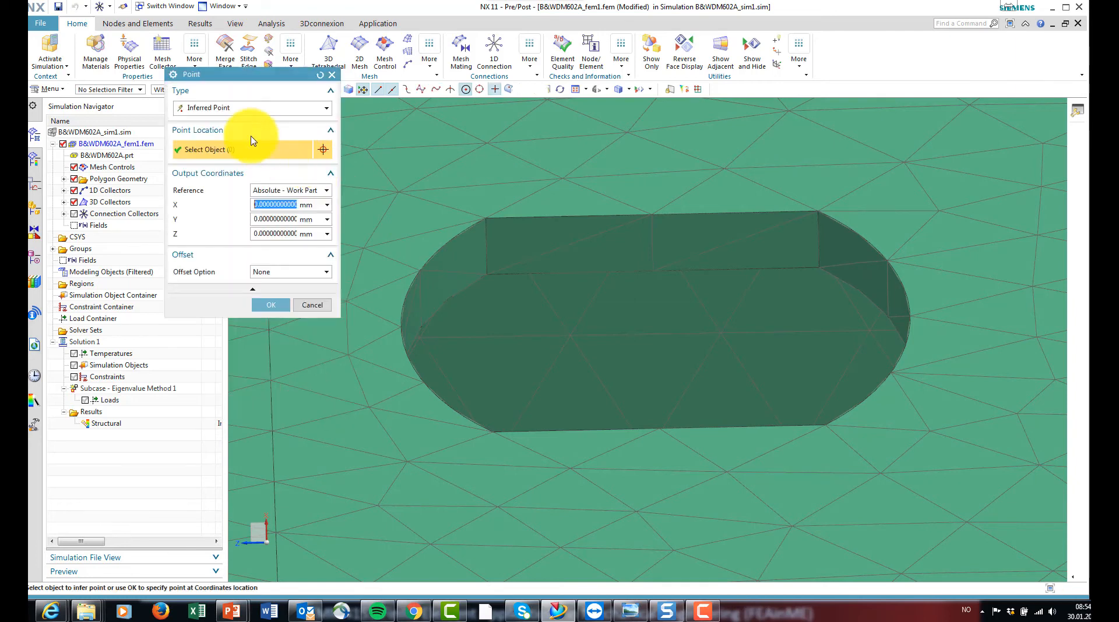
click(210, 108)
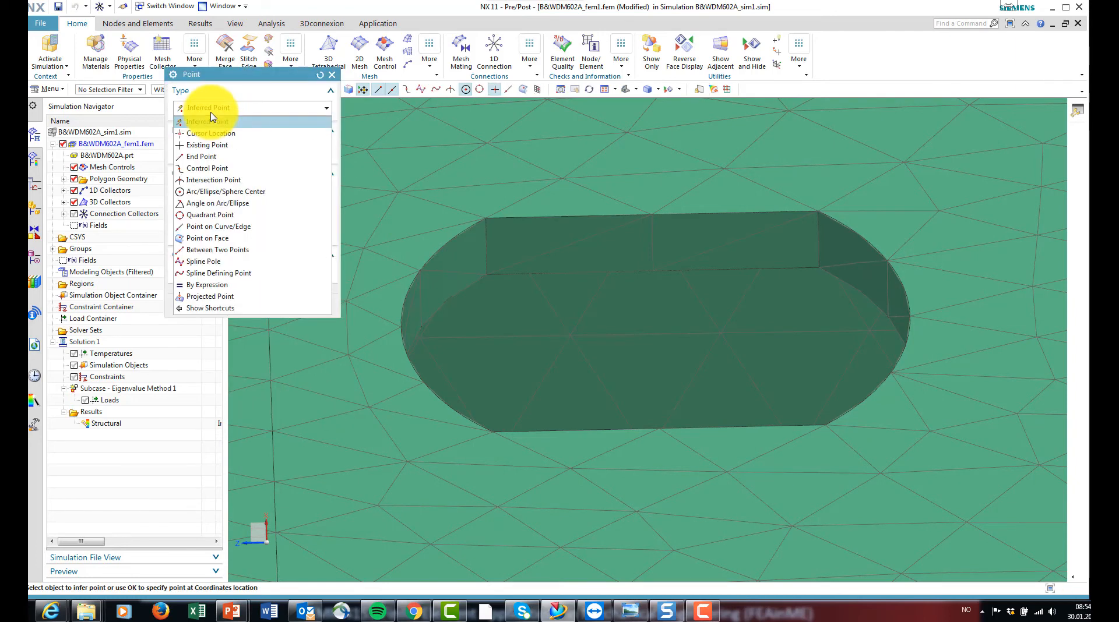
click(216, 250)
scroll(550, 379, up, 1)
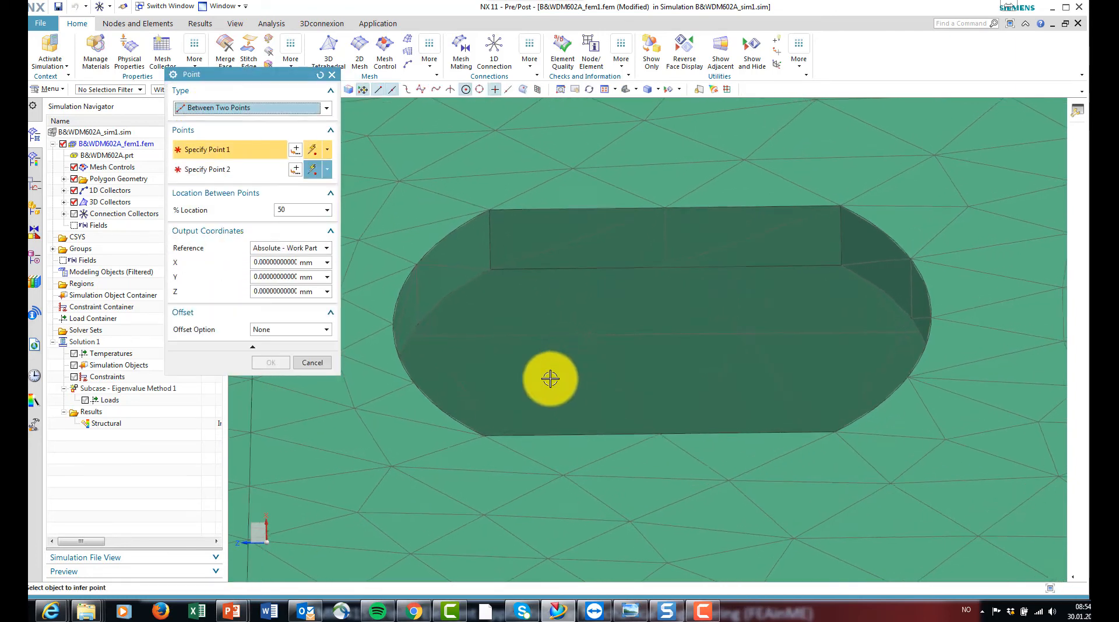
click(464, 433)
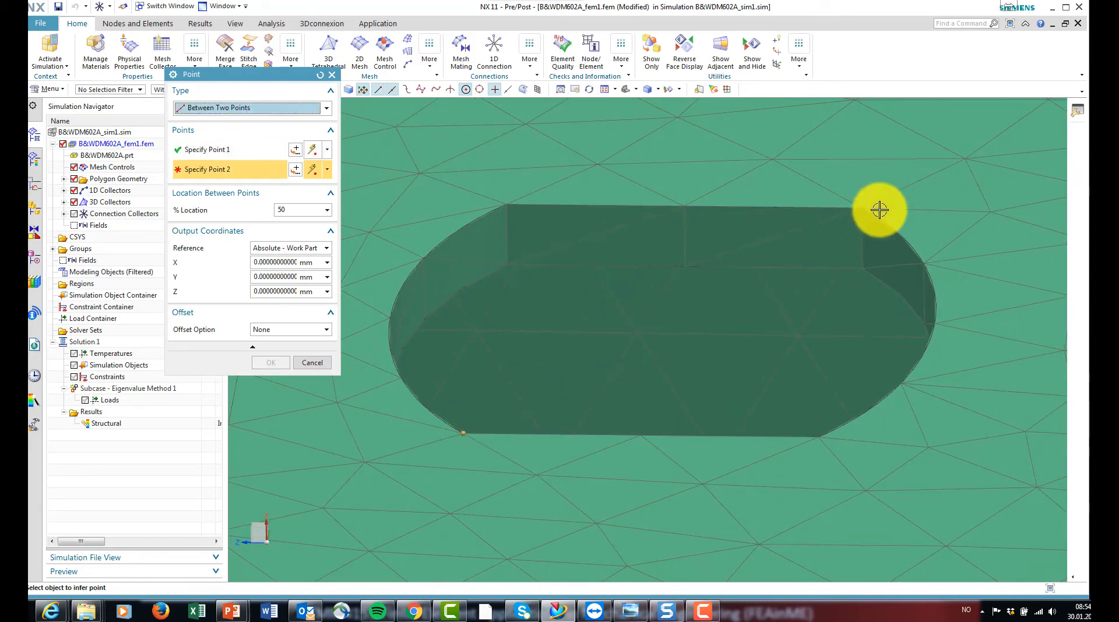
click(860, 208)
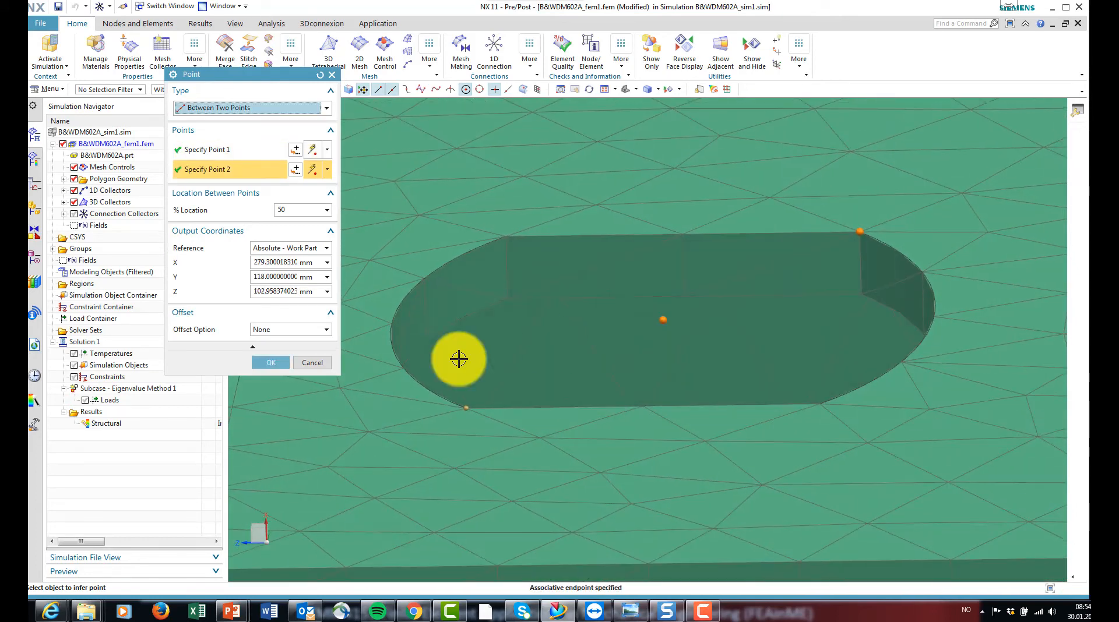
click(279, 361)
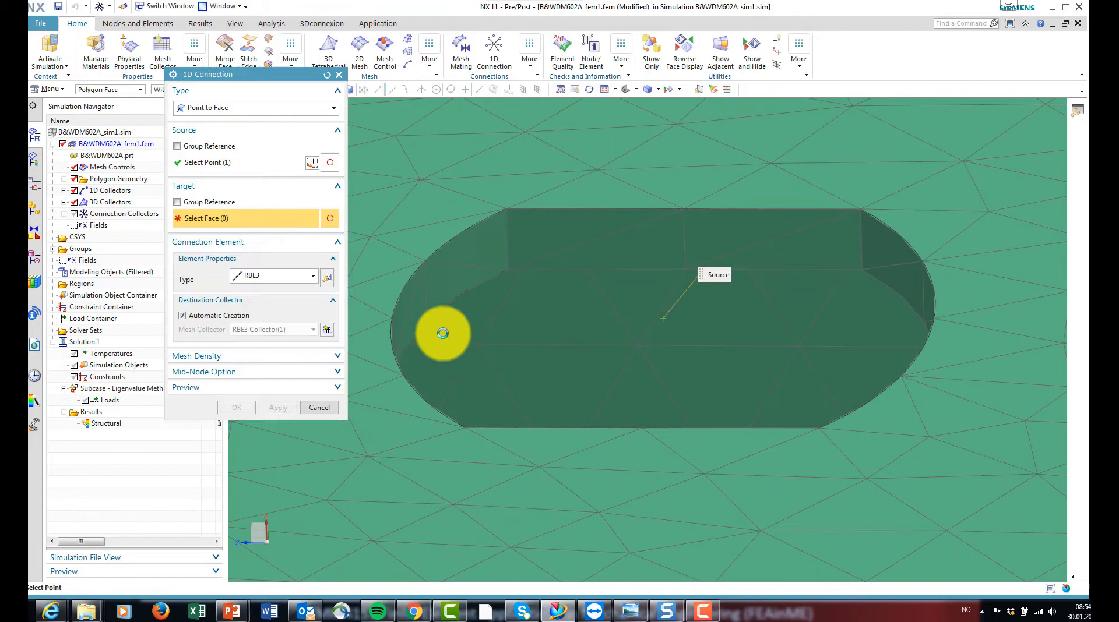
Select the port opening's four inner wall faces as target and create the RBE3 connection.
click(464, 246)
click(565, 233)
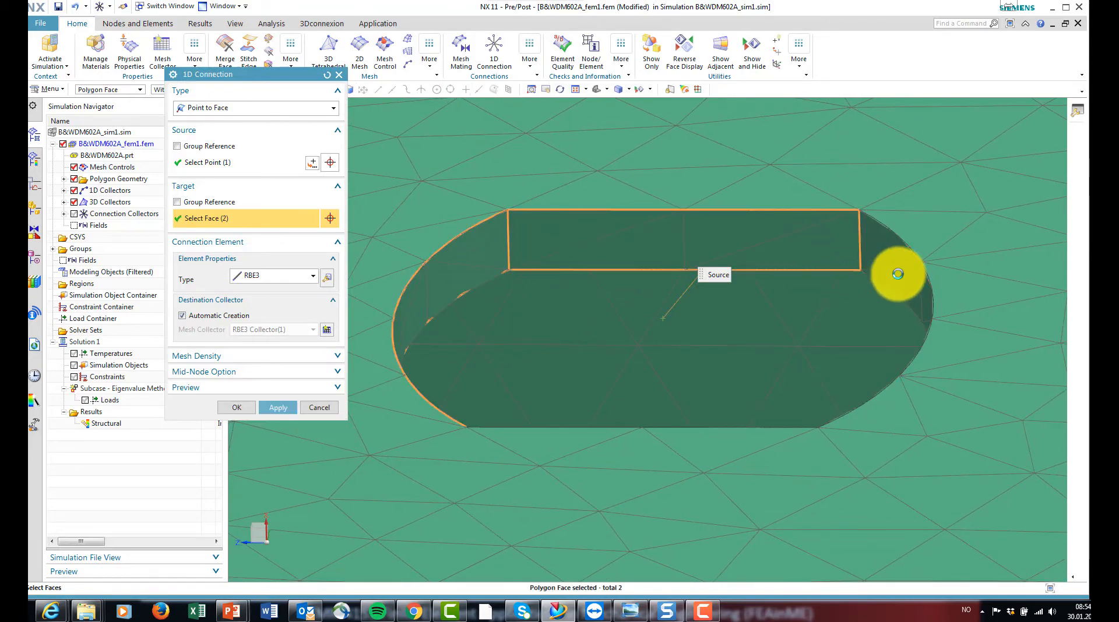
click(898, 274)
middle_drag(897, 274, 542, 334)
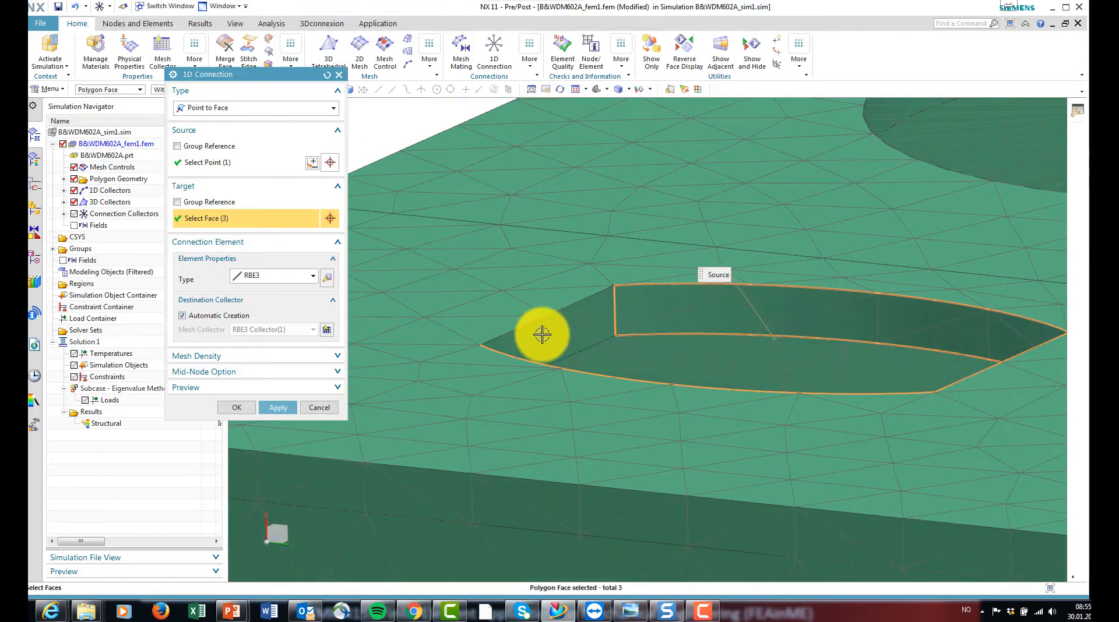
click(559, 352)
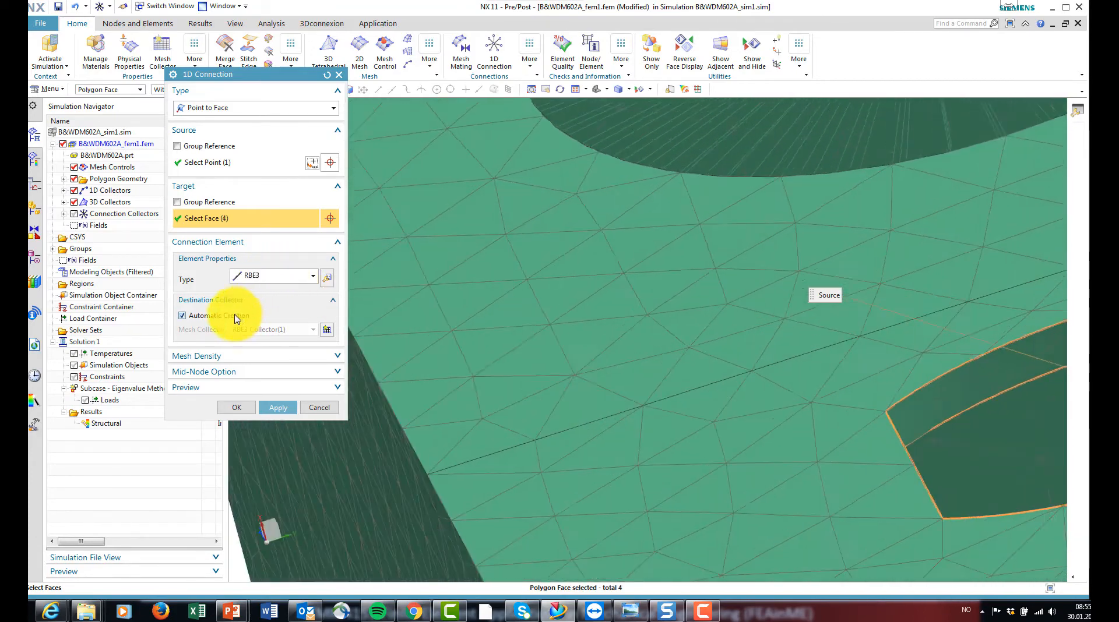
click(276, 408)
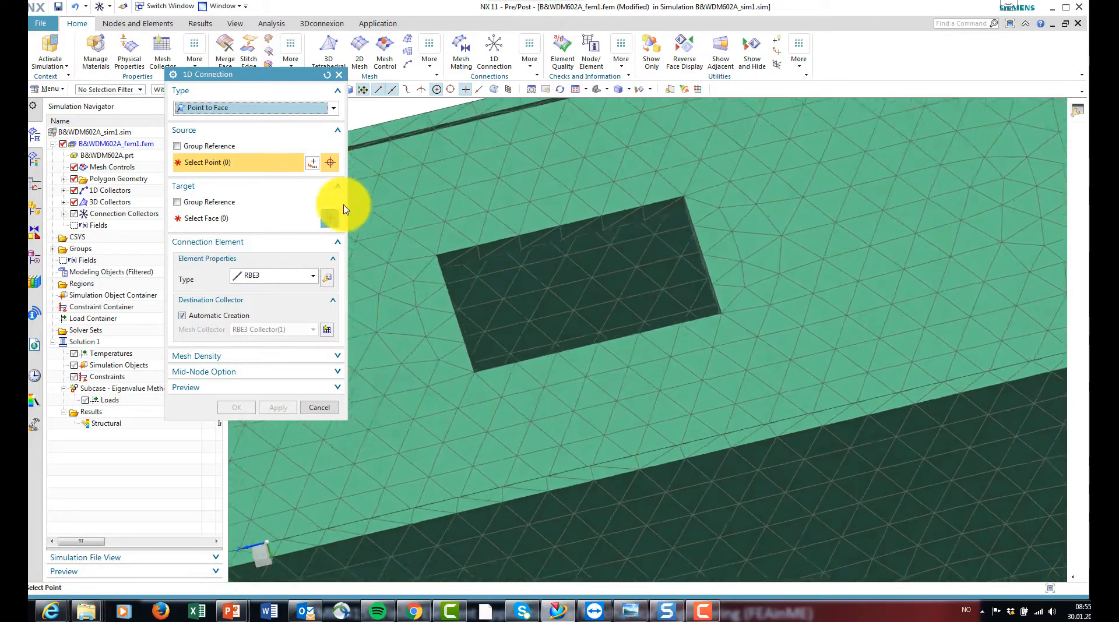
Define the next connection's source point midway between two diagonally opposite corners of the rectangular cutout on the cabinet's back.
click(317, 169)
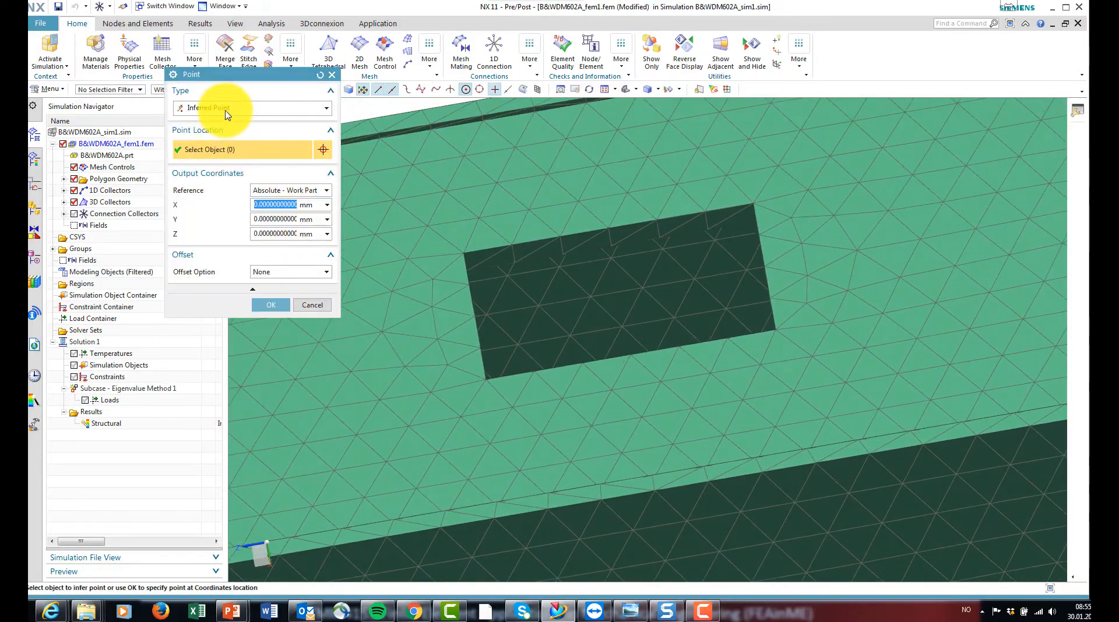
click(221, 108)
click(208, 250)
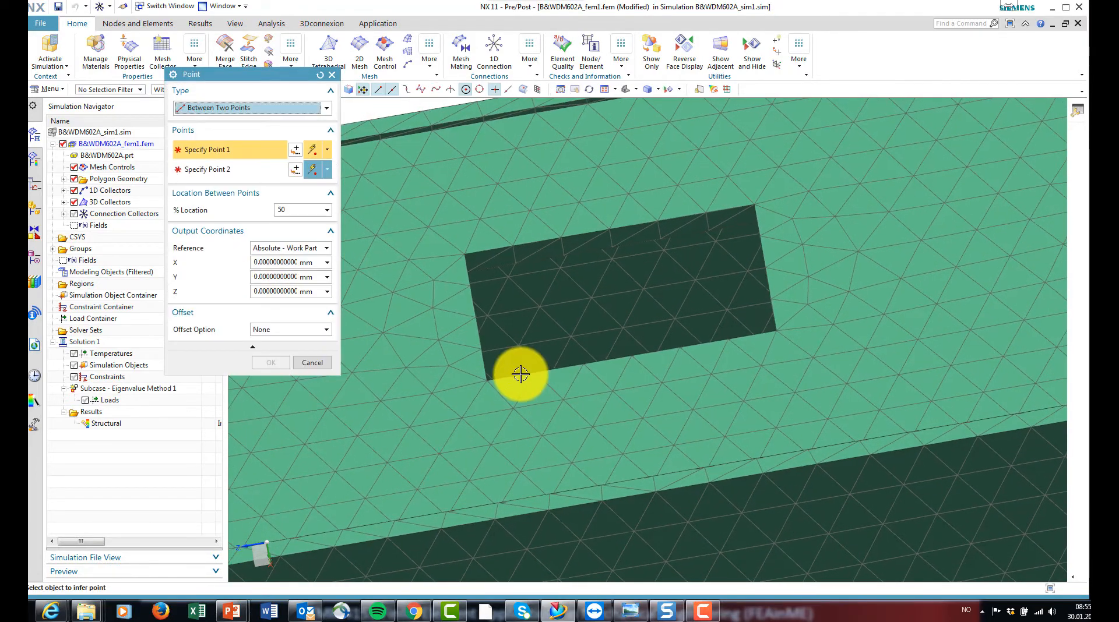
click(519, 422)
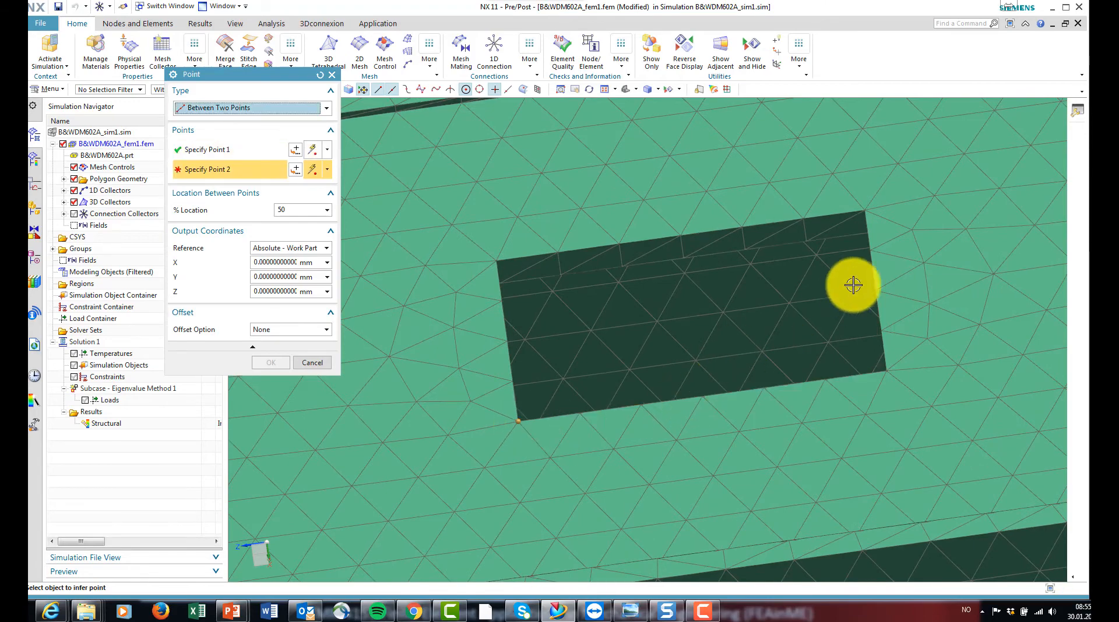
click(861, 210)
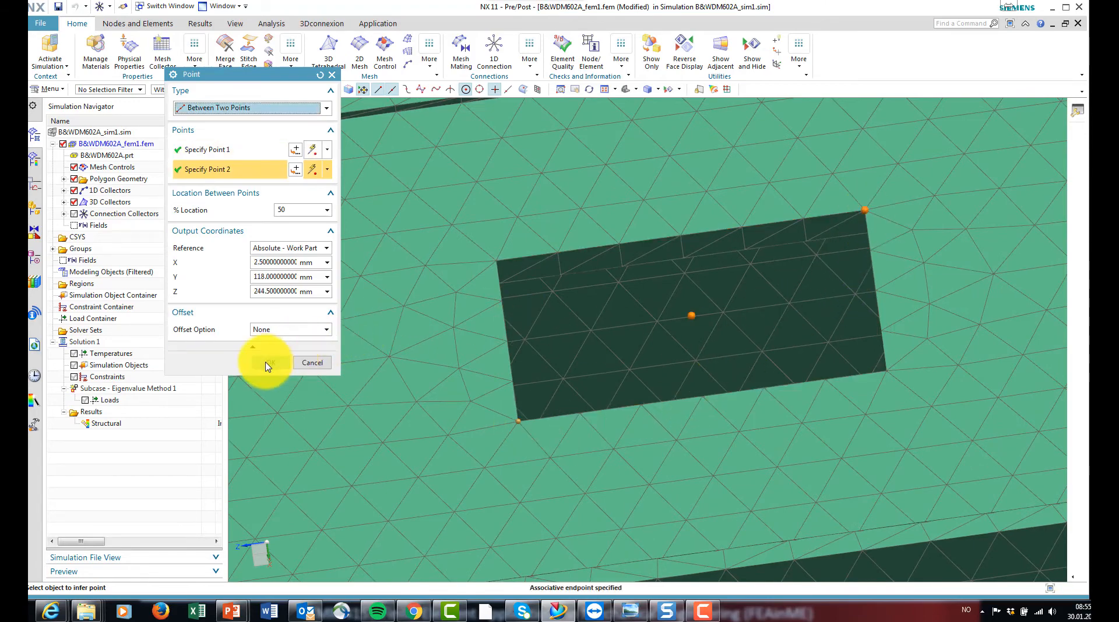
click(268, 362)
Select the rectangular cutout's inner wall faces as target, create the RBE3 connection and finish the 1D Connection command.
click(554, 253)
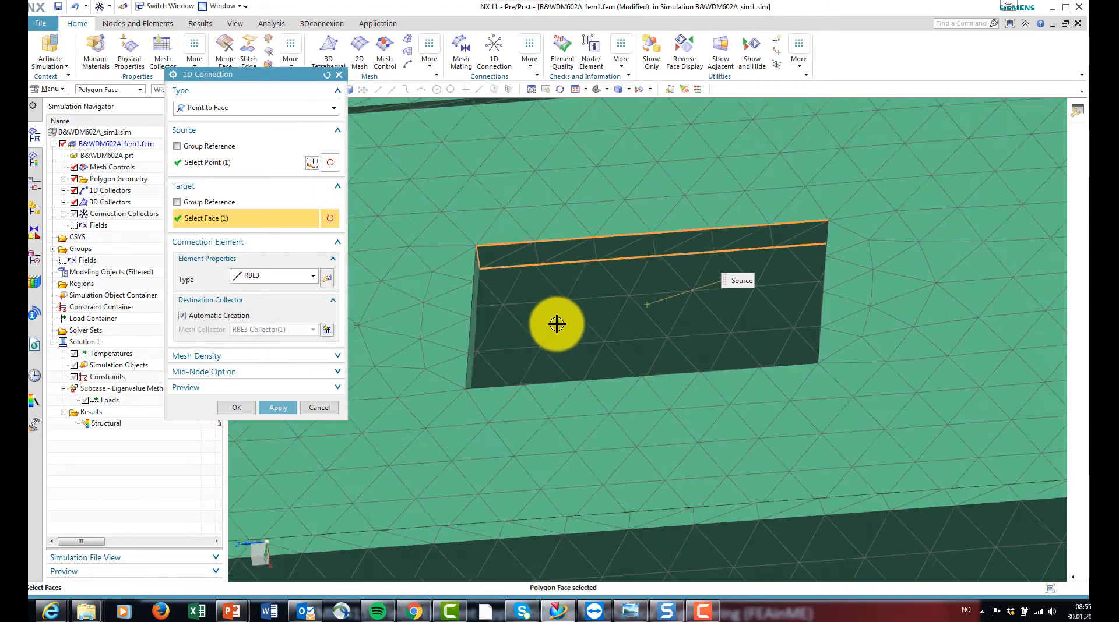
click(402, 238)
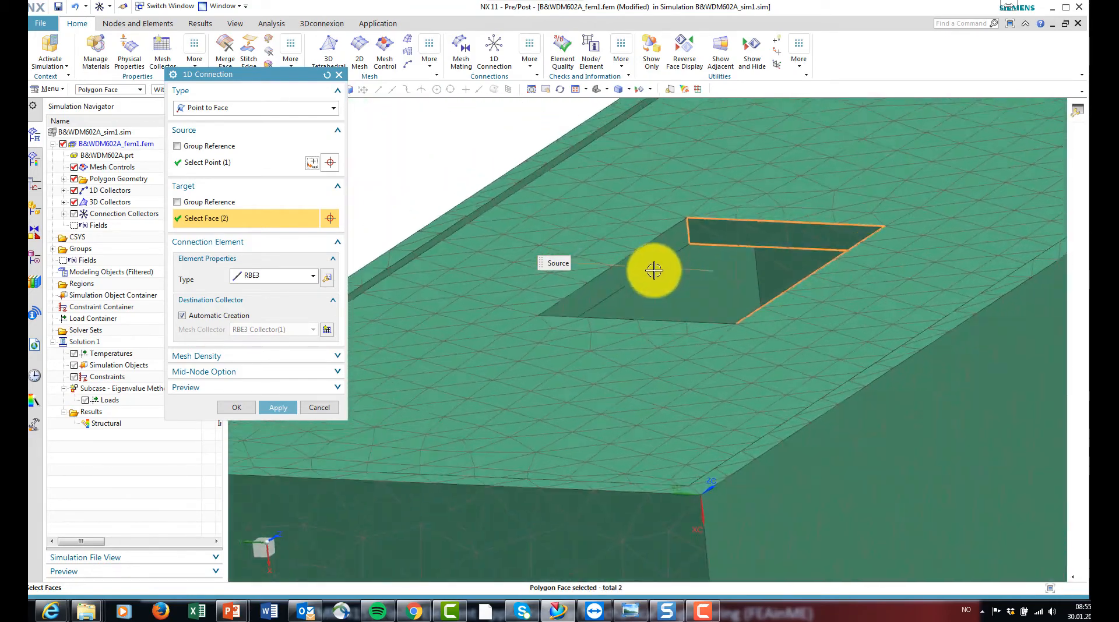
click(654, 260)
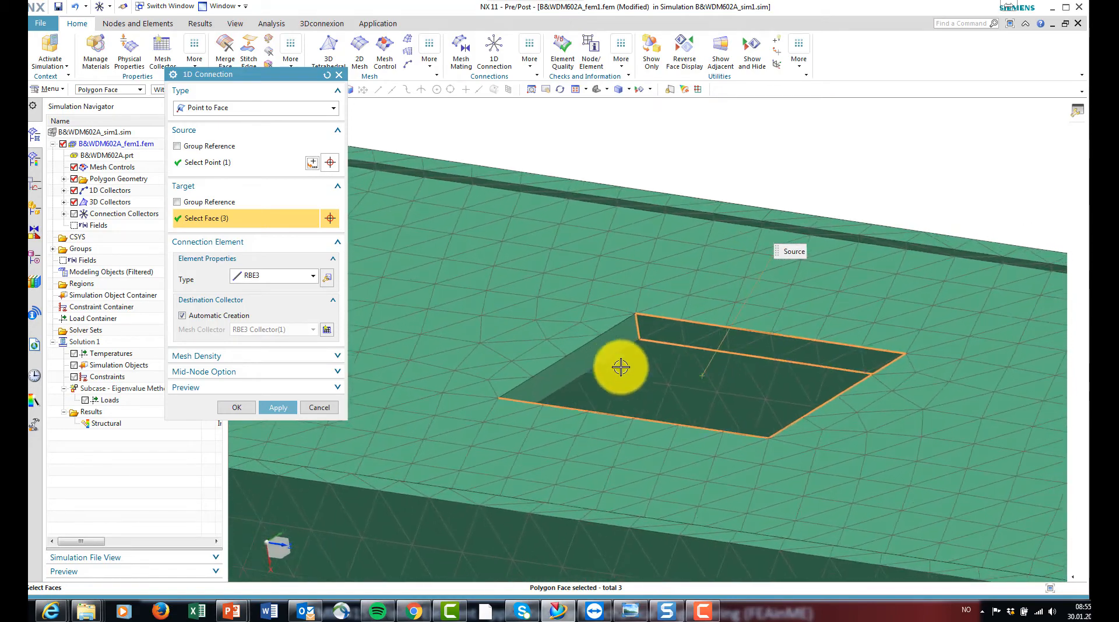
click(272, 408)
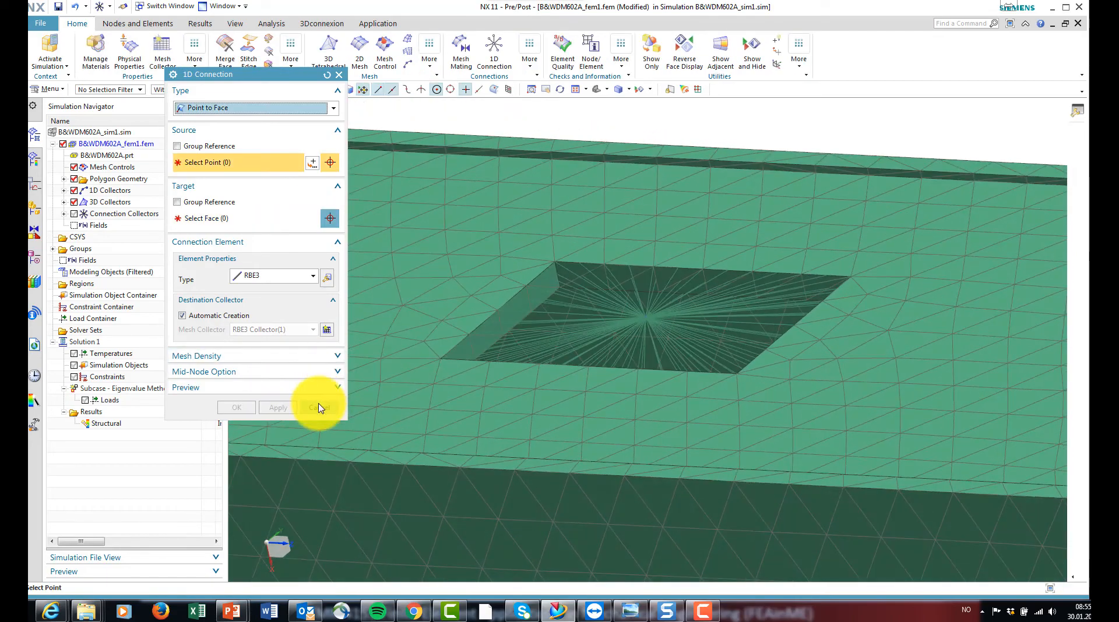
click(319, 407)
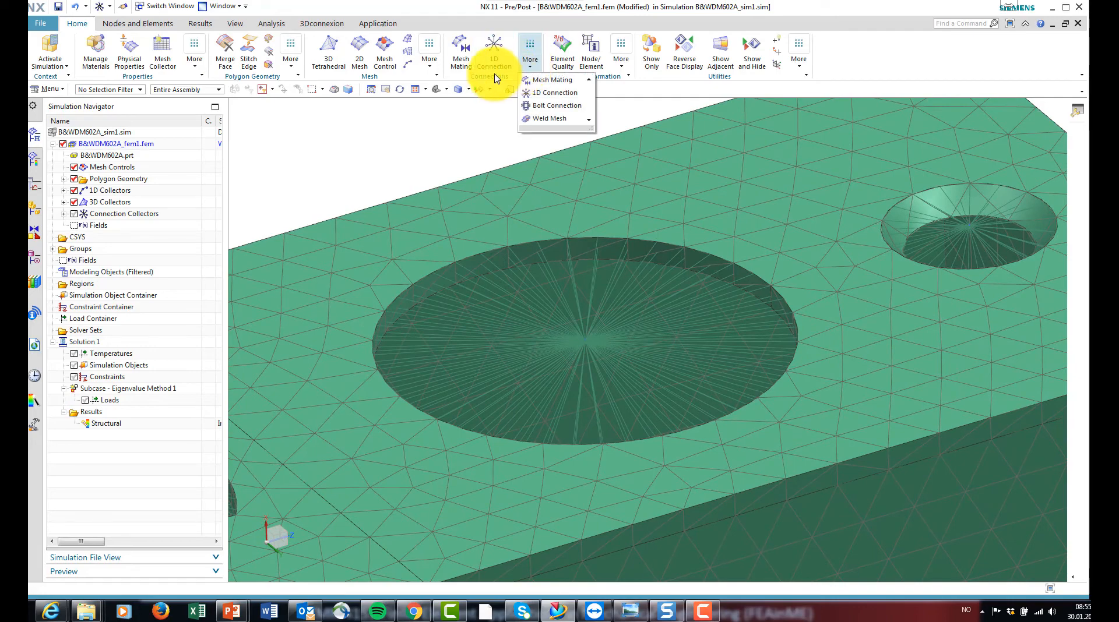
Create a CONM2 0D mesh with a mass of 2 kg at the centre point of the large driver opening.
mouse_move(433, 70)
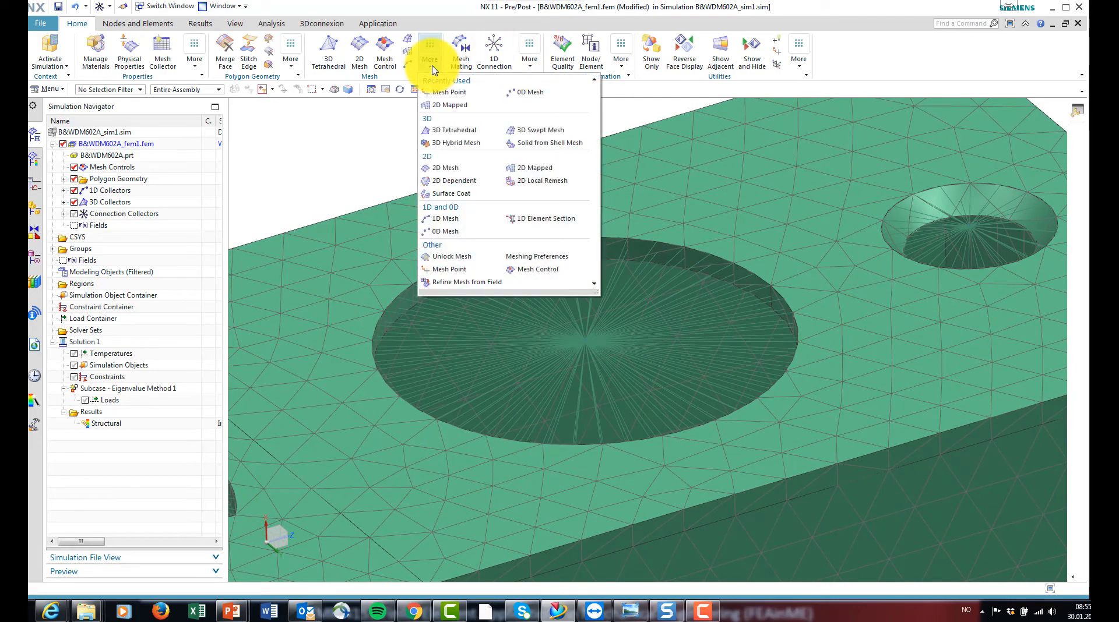
click(449, 233)
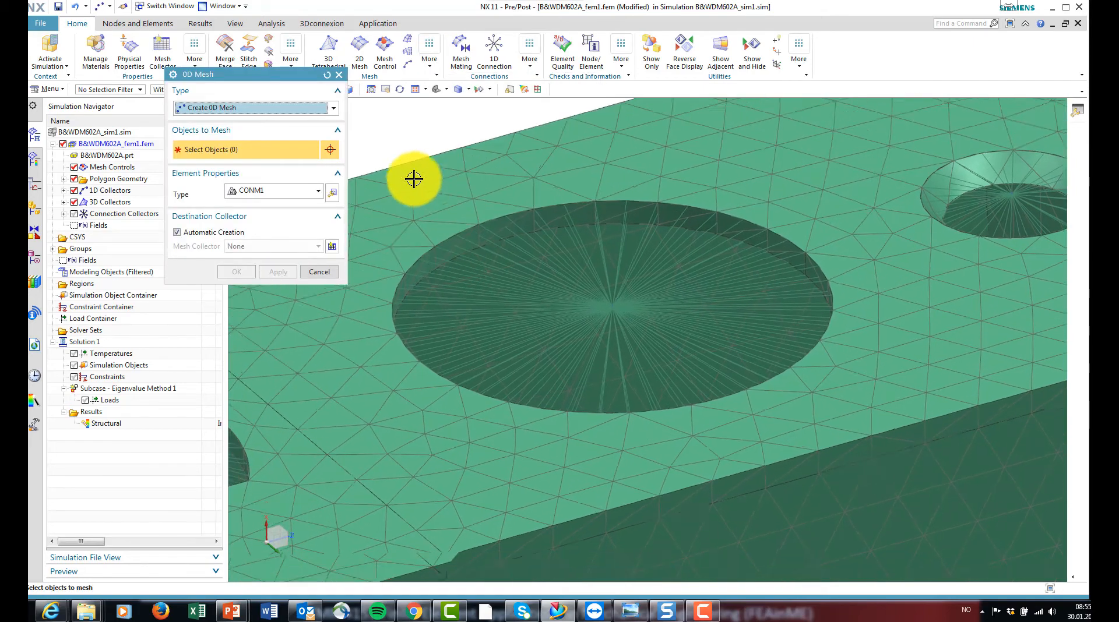
click(323, 195)
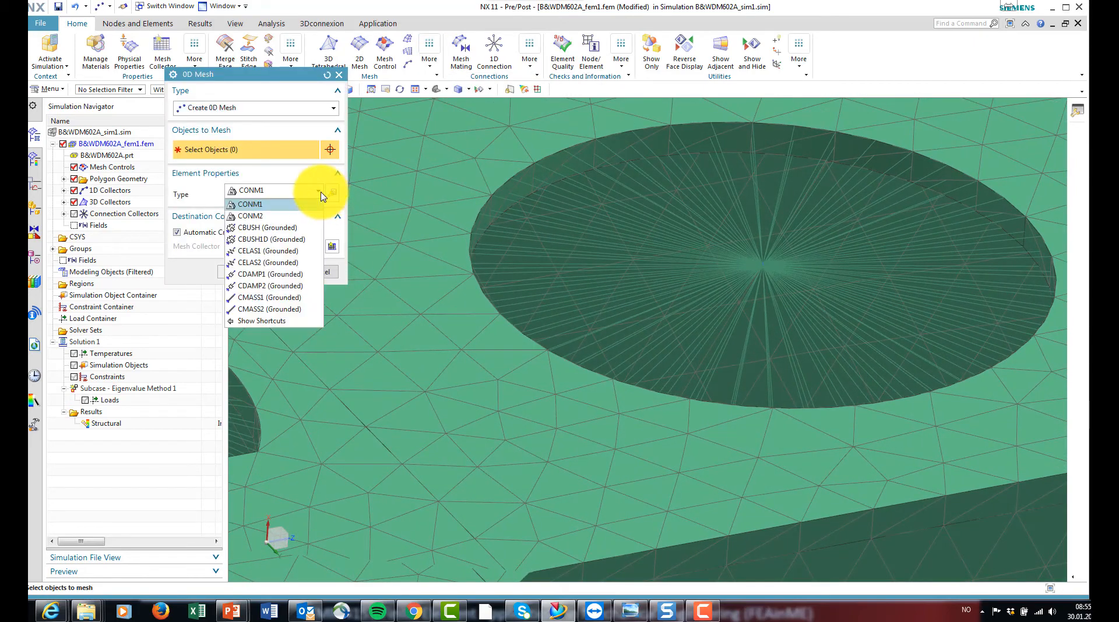
click(278, 222)
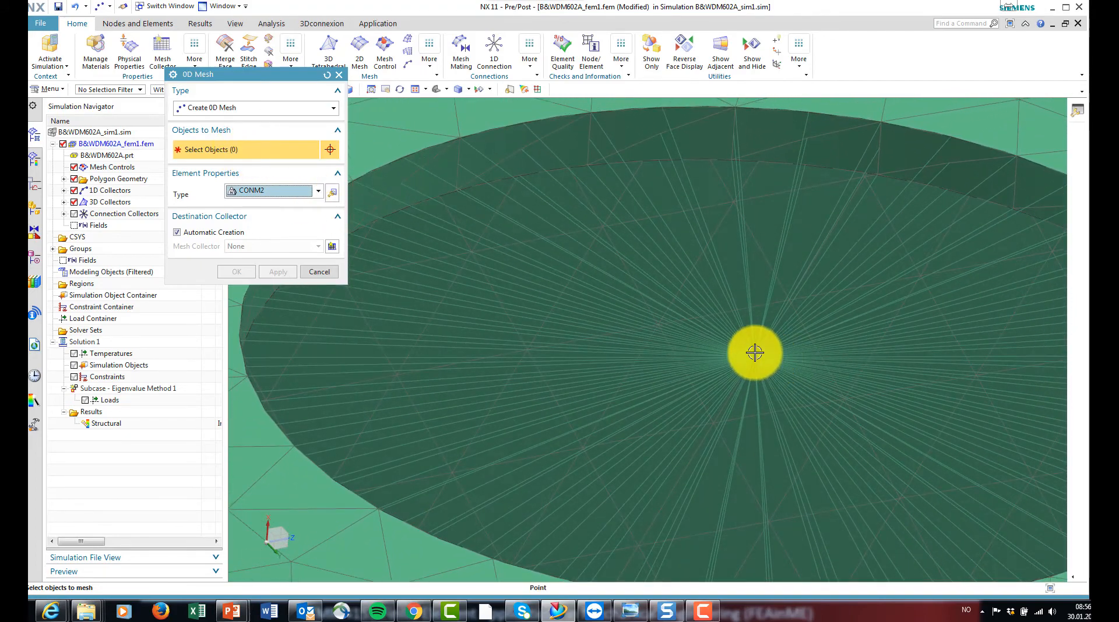
click(754, 355)
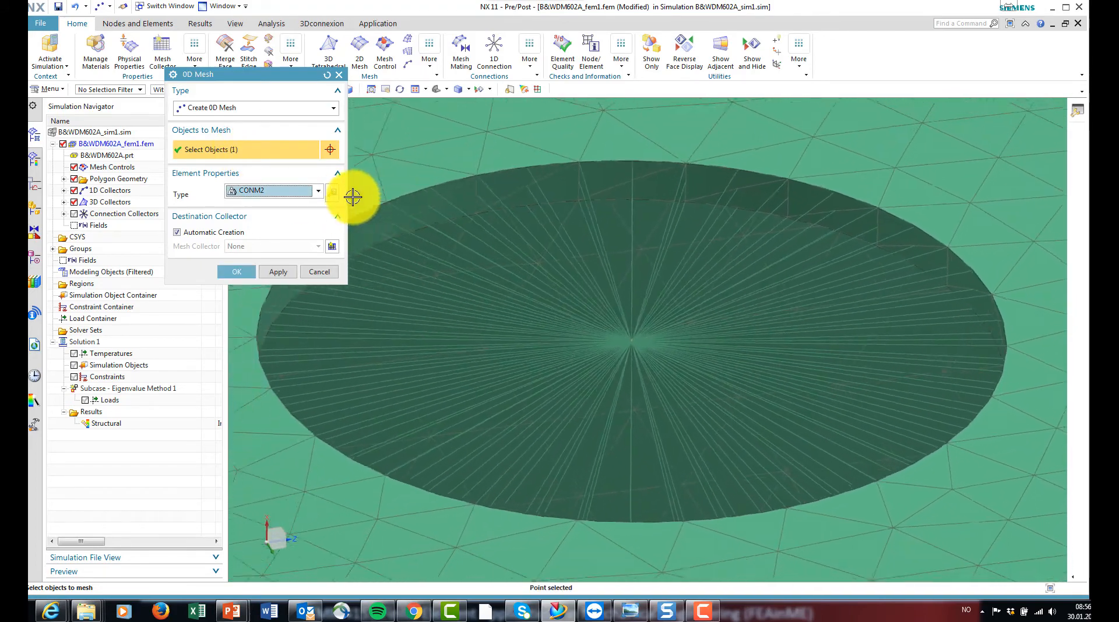
click(336, 197)
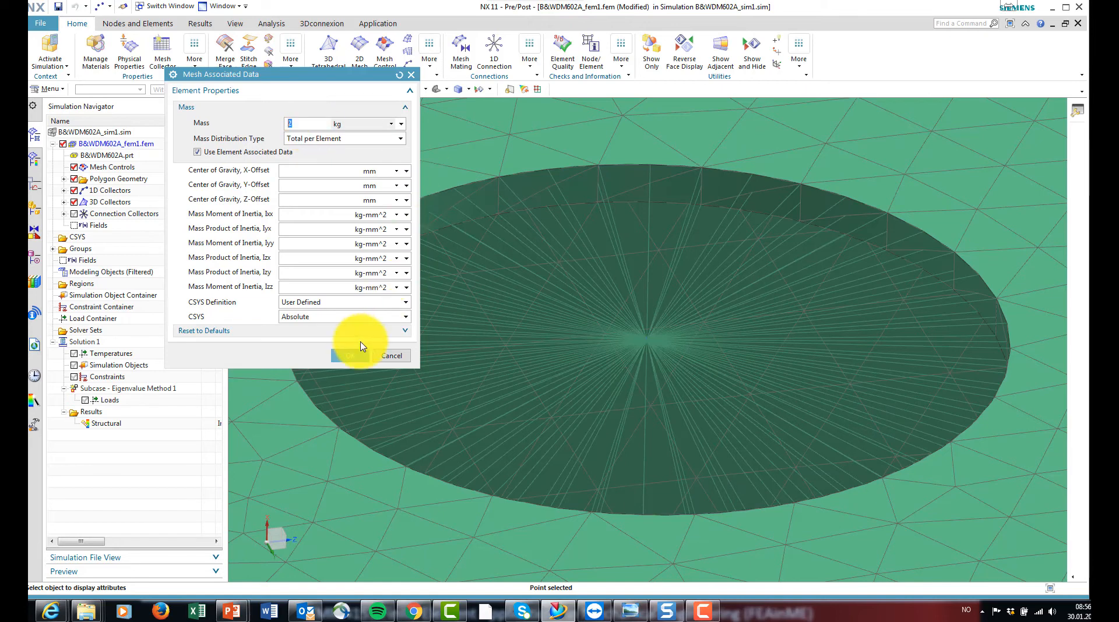
click(352, 355)
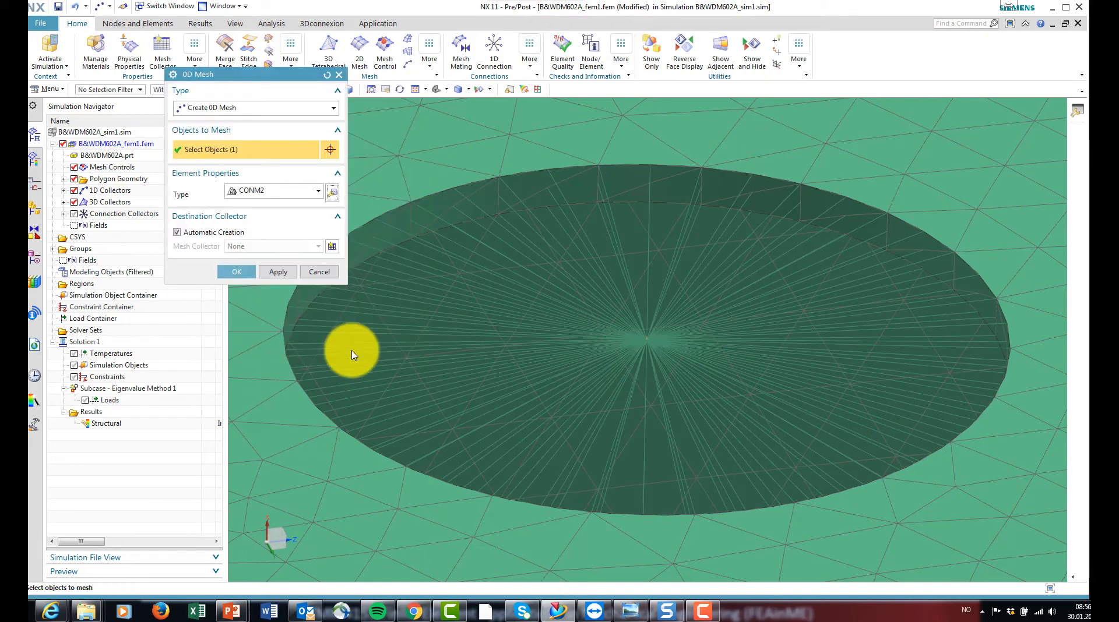
click(279, 273)
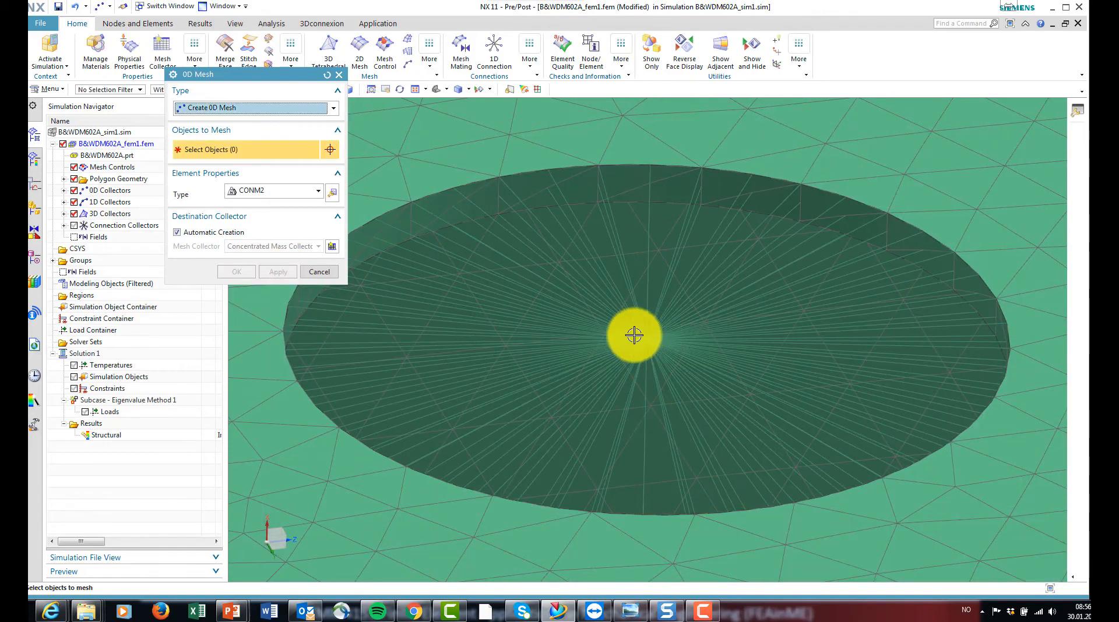
Create a CONM2 concentrated mass at the centre point of the flat-sided port opening, entering its mass in the mesh associated data.
scroll(654, 332, up, 3)
scroll(653, 332, up, 3)
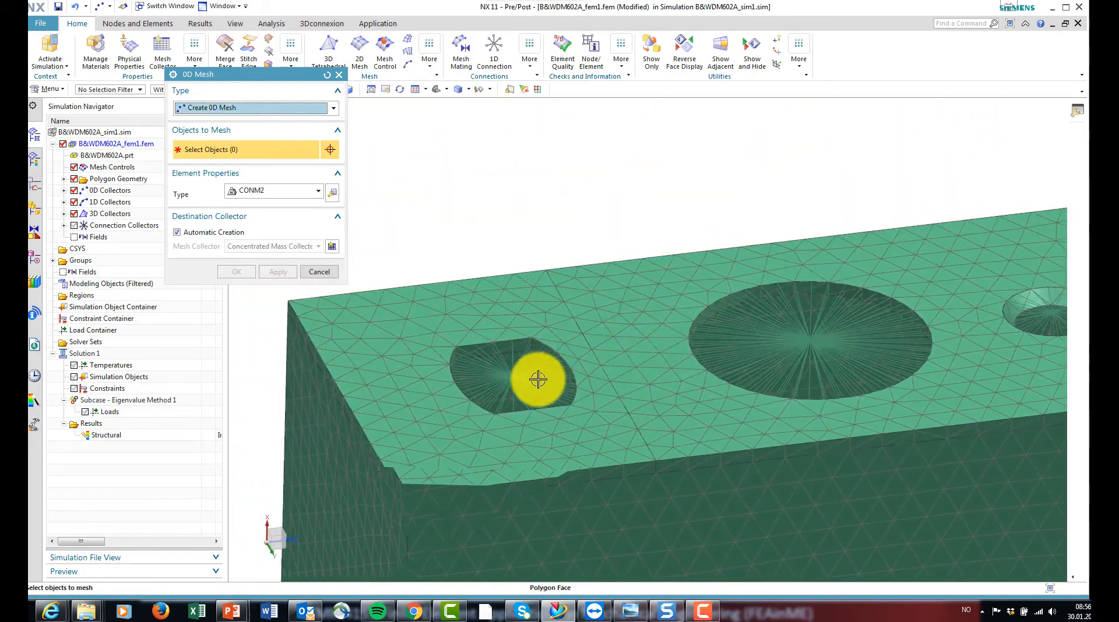
scroll(556, 396, down, 3)
scroll(550, 395, down, 5)
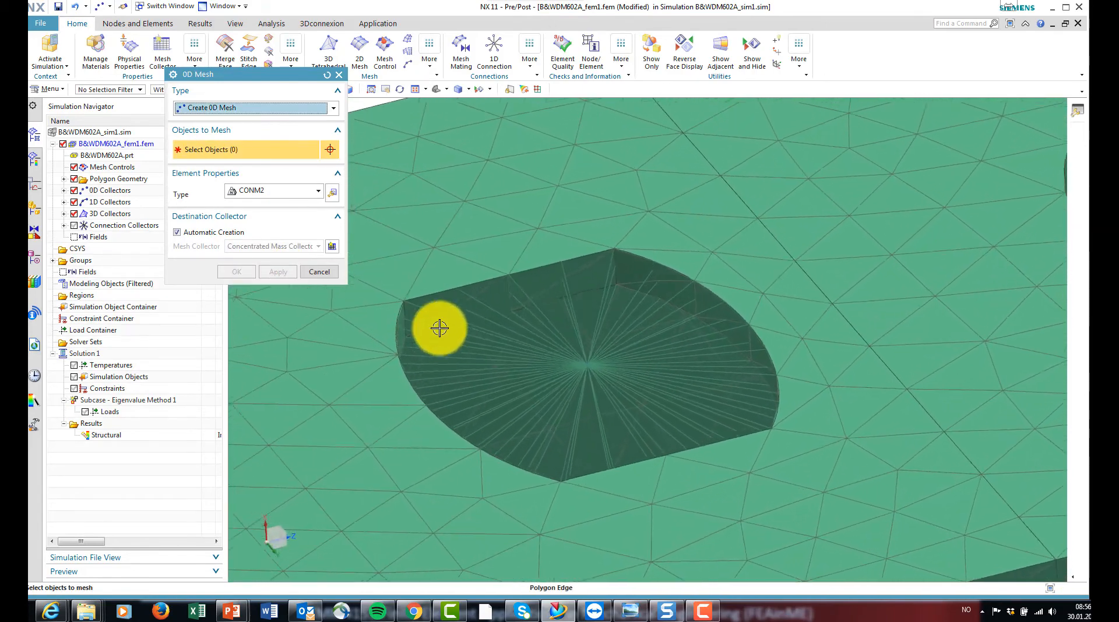
scroll(579, 372, down, 5)
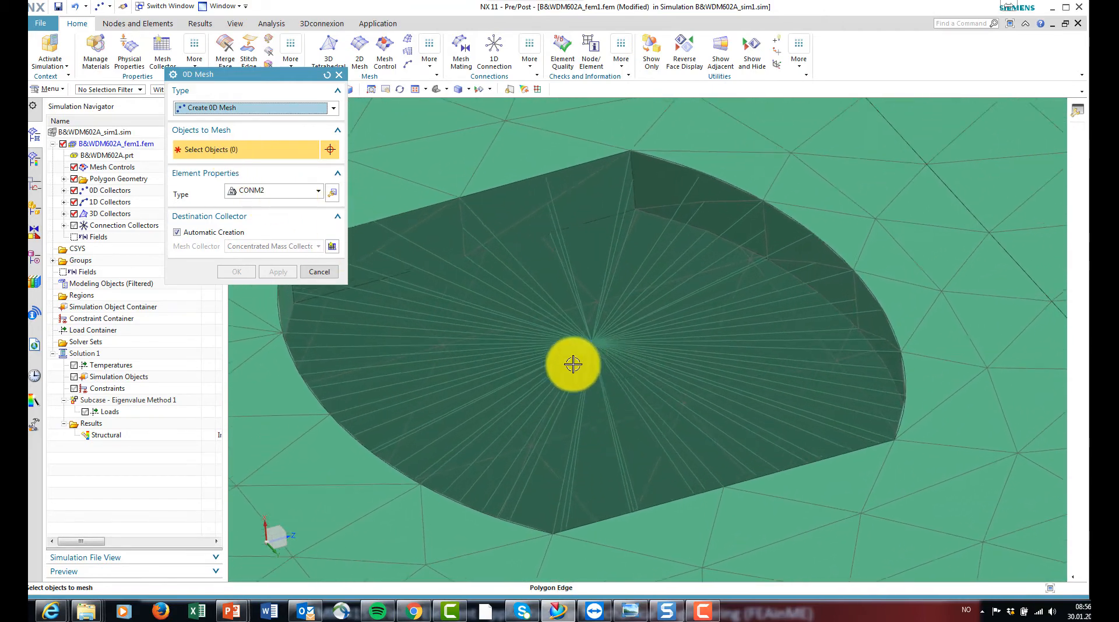
click(639, 360)
scroll(655, 408, up, 5)
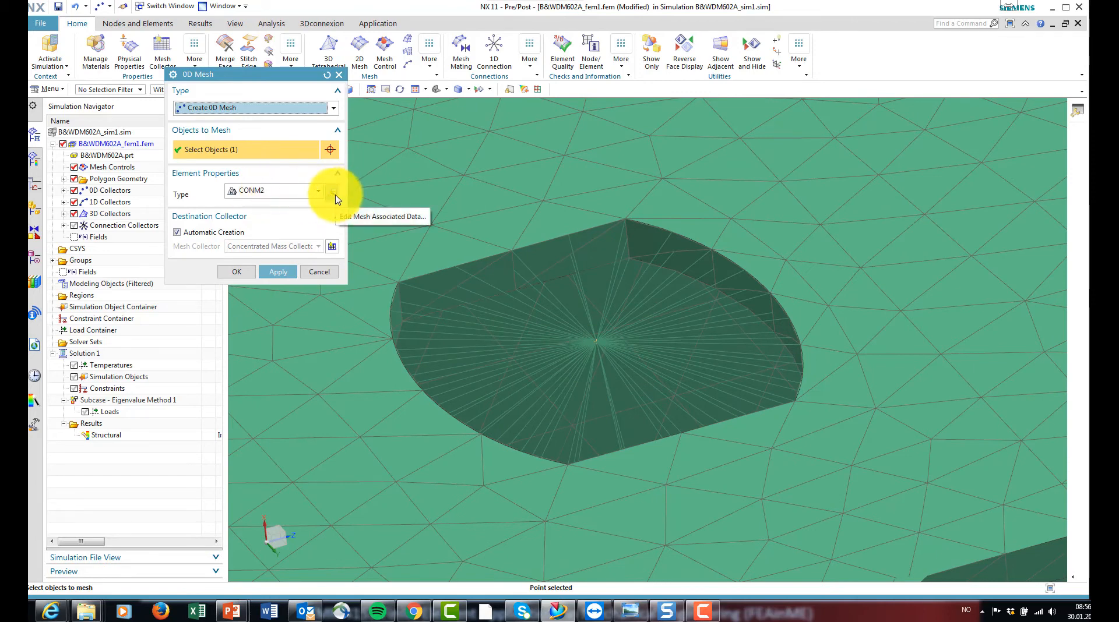
click(332, 193)
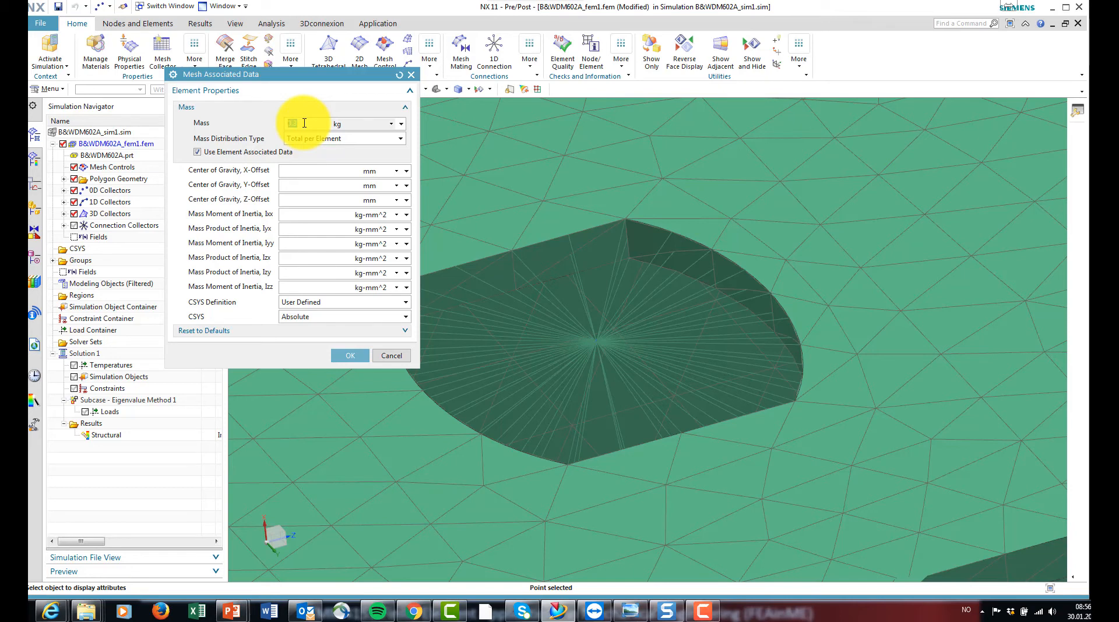
click(348, 355)
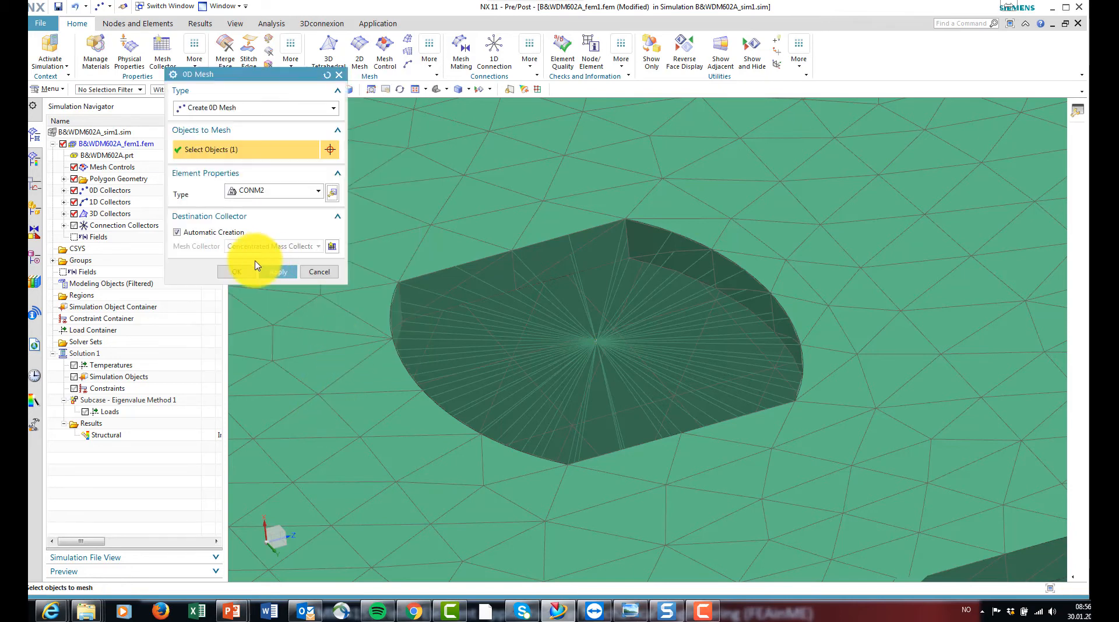
click(277, 272)
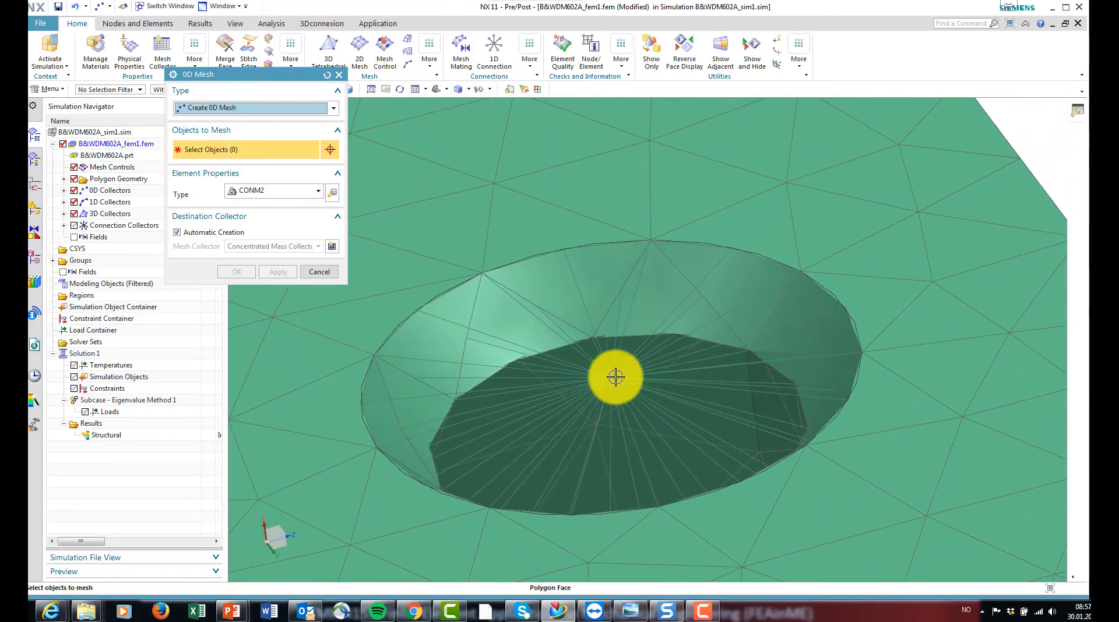
Create a CONM2 concentrated mass at the centre point of the small round tweeter opening, entering its mass in the mesh associated data.
click(610, 378)
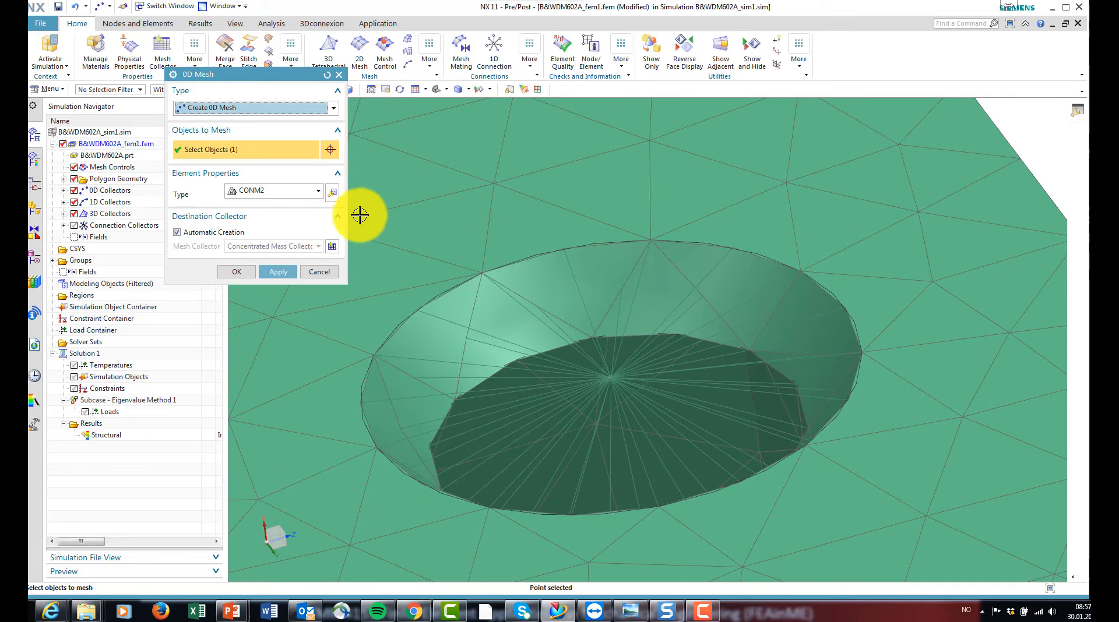
click(332, 193)
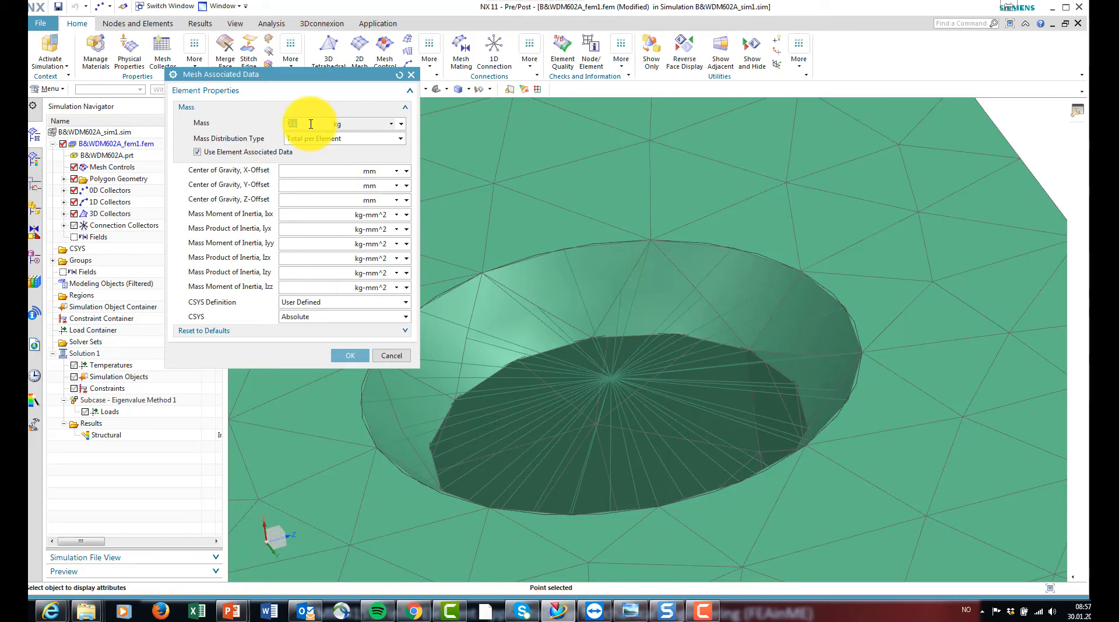
click(350, 355)
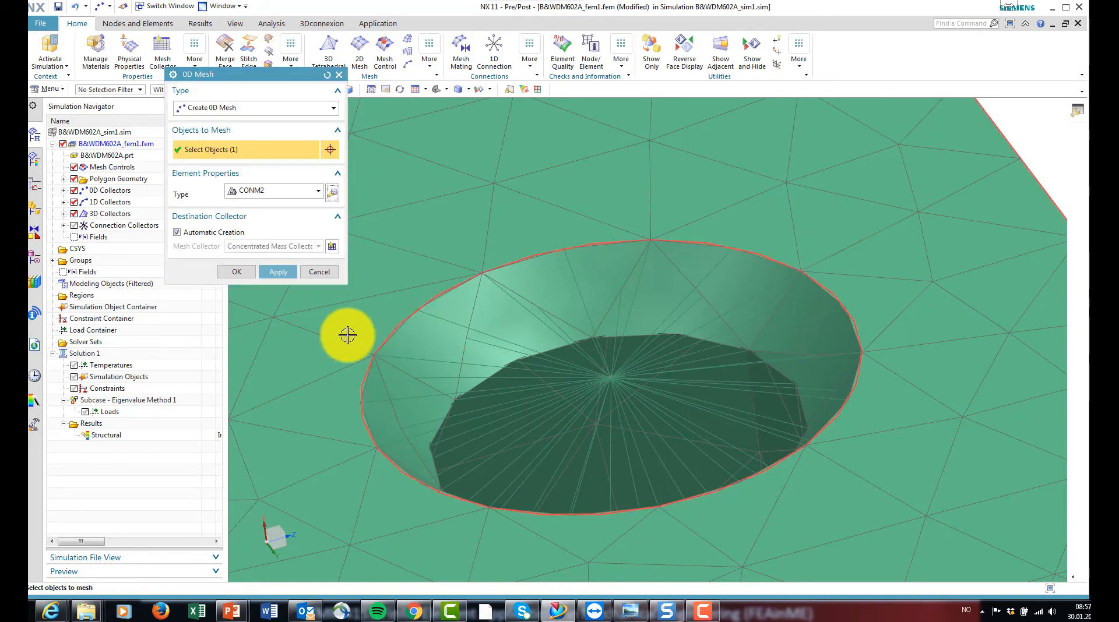
click(278, 272)
Create a 0.1 kg CONM2 mass at the centre point of the back's rectangular cutout and finish the 0D Mesh command.
scroll(546, 338, down, 8)
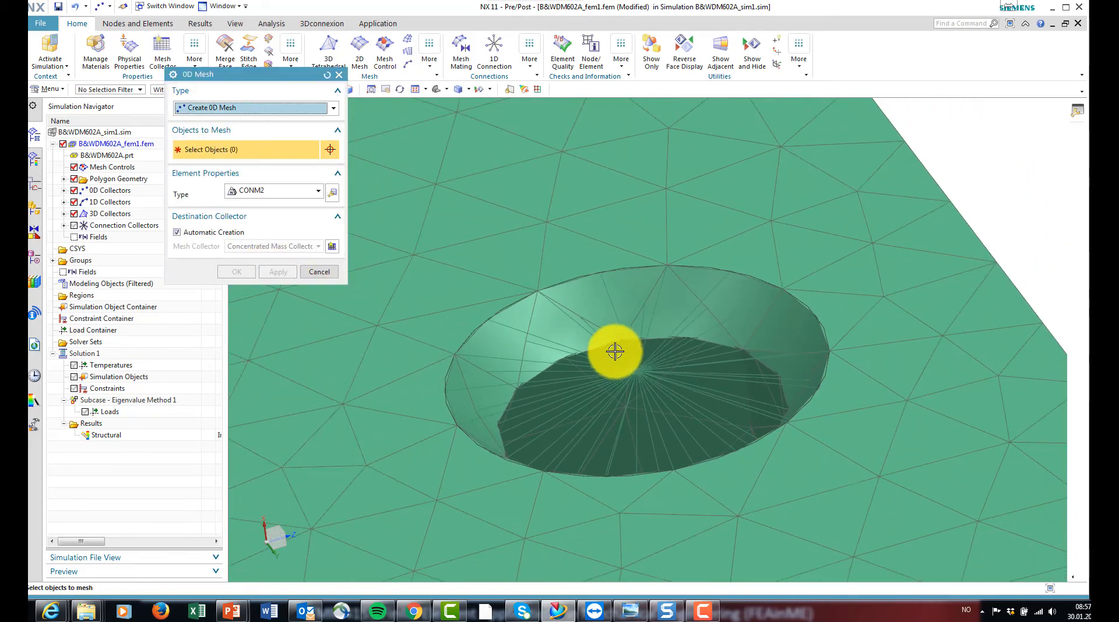
middle_drag(682, 447, 612, 440)
scroll(612, 440, up, 6)
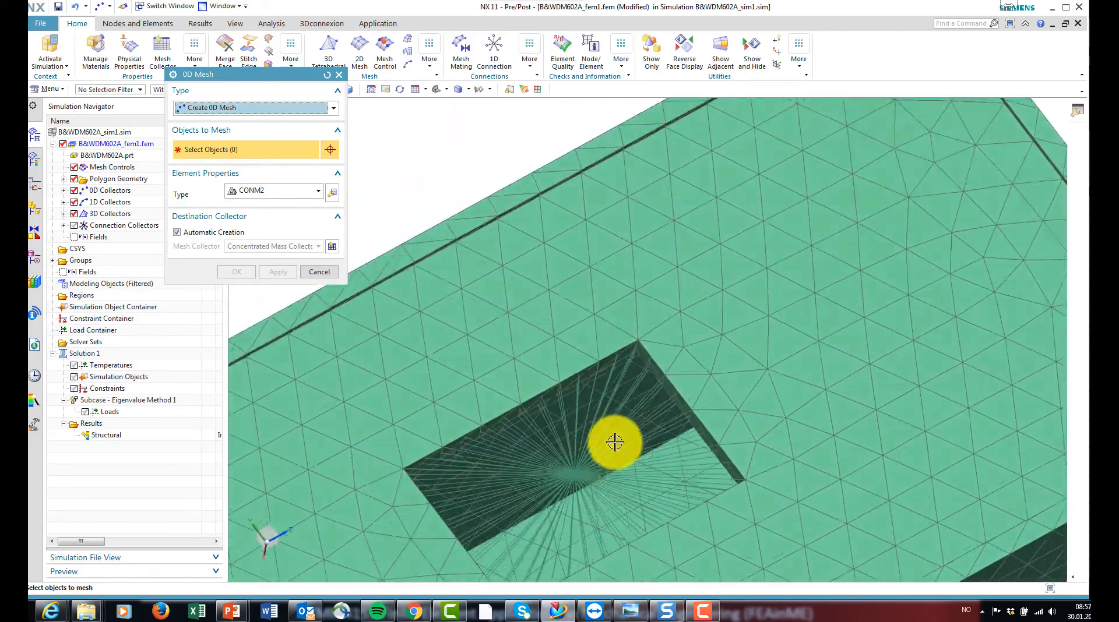
scroll(551, 429, up, 4)
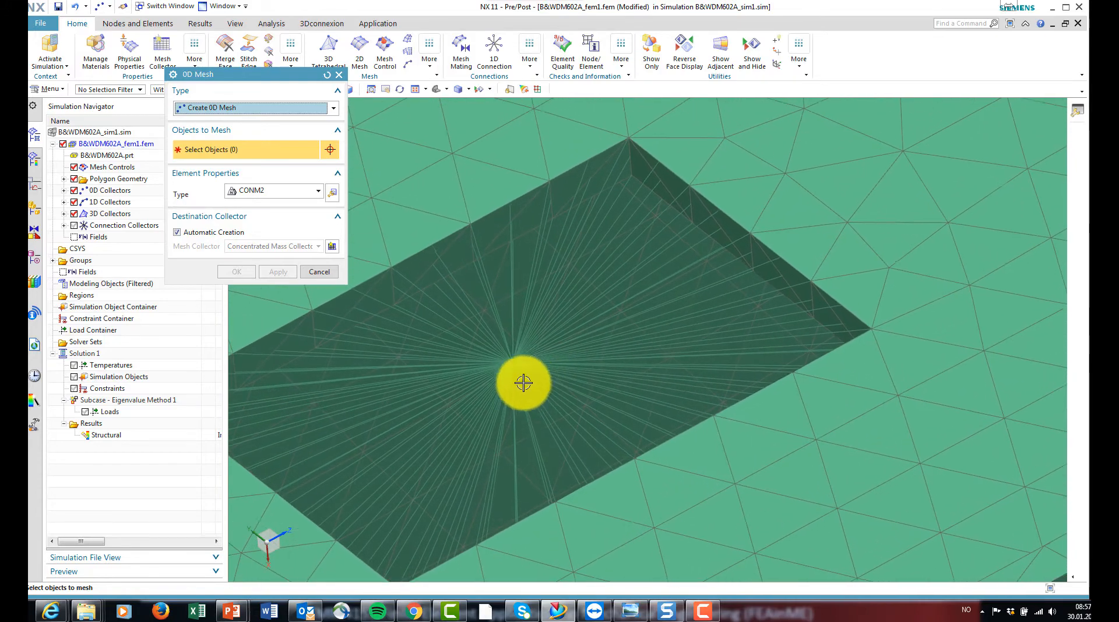
click(516, 362)
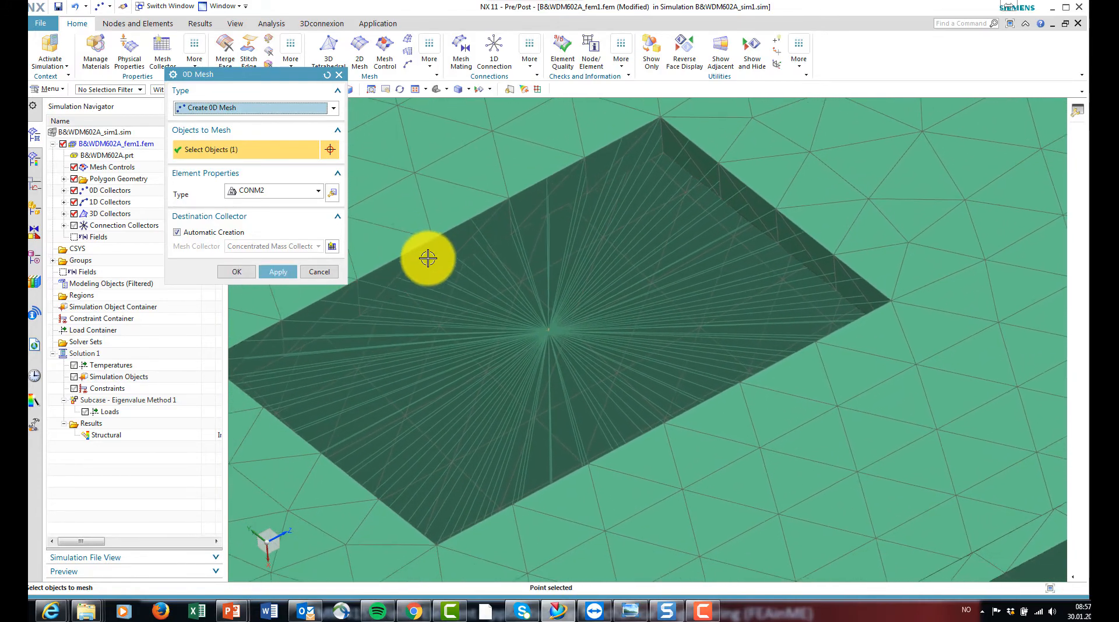
click(333, 193)
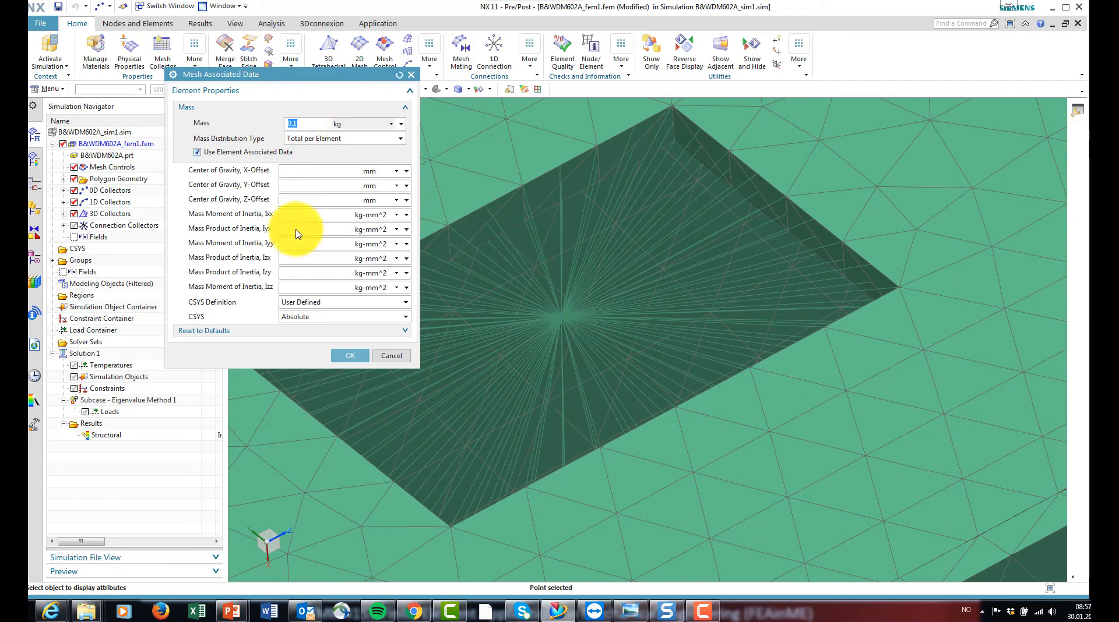
click(346, 358)
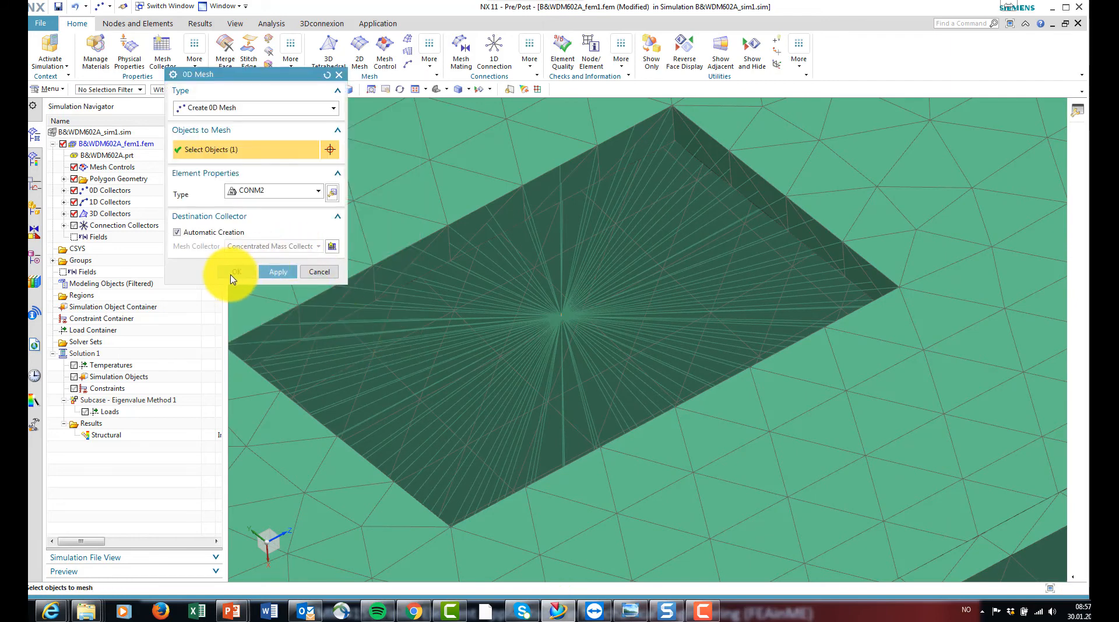
click(230, 273)
Make the simulation file B&WDM602A_sim1.sim the work part.
scroll(538, 312, down, 6)
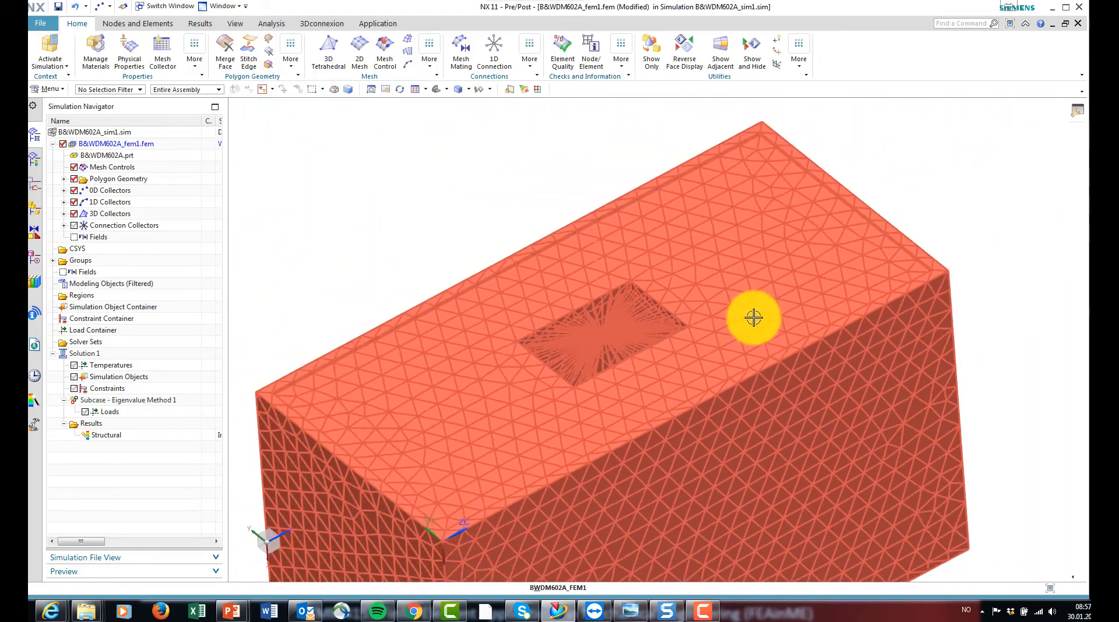
middle_drag(754, 317, 1012, 331)
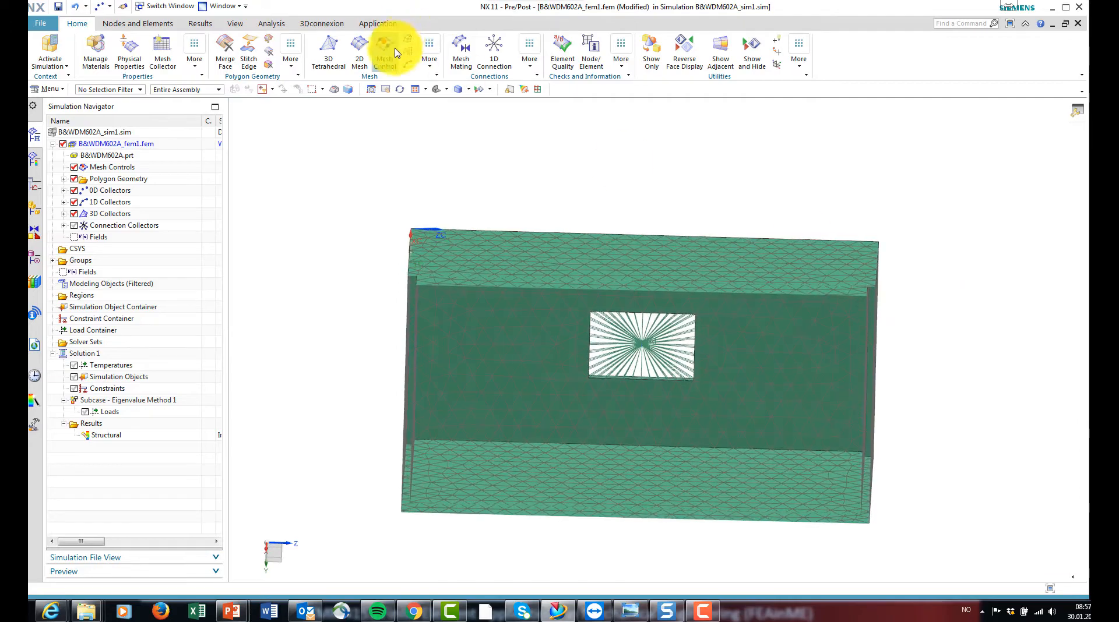
click(234, 23)
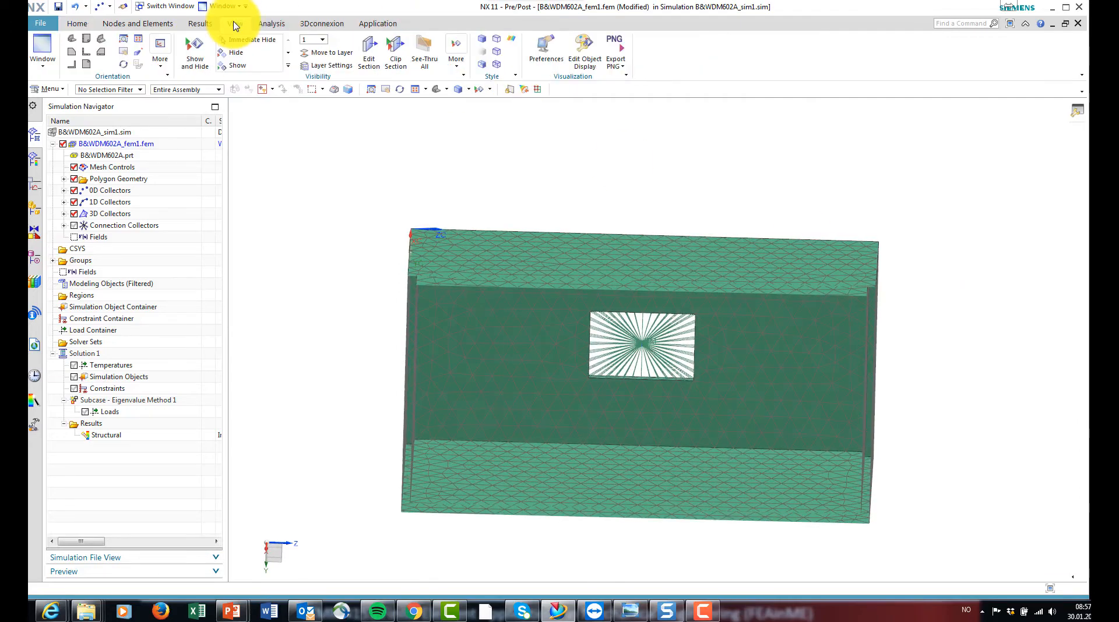
click(135, 38)
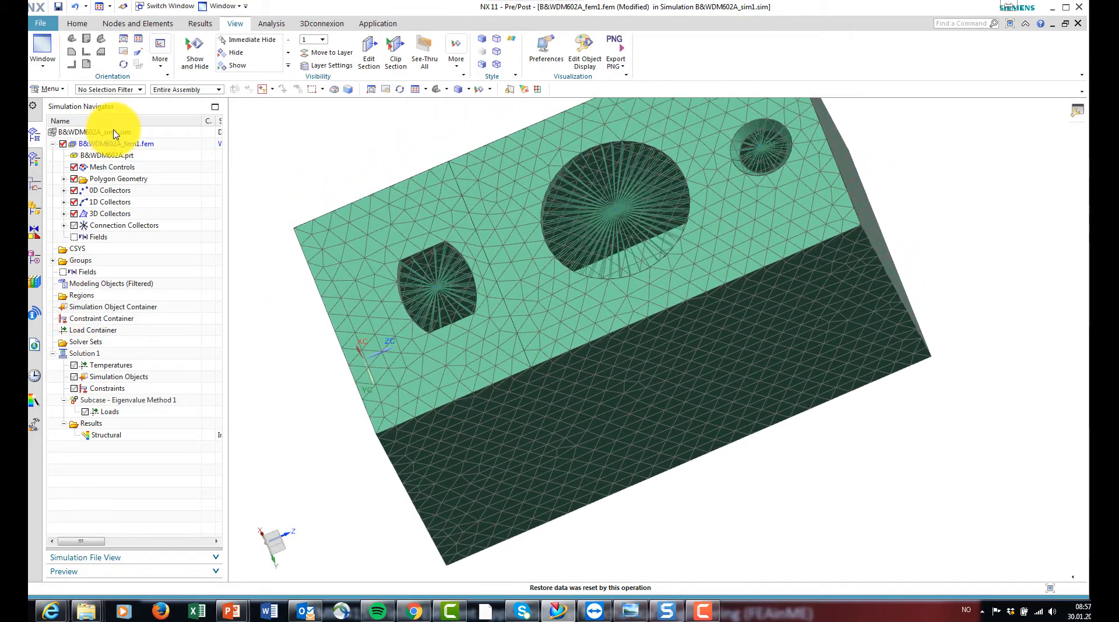
double_click(114, 135)
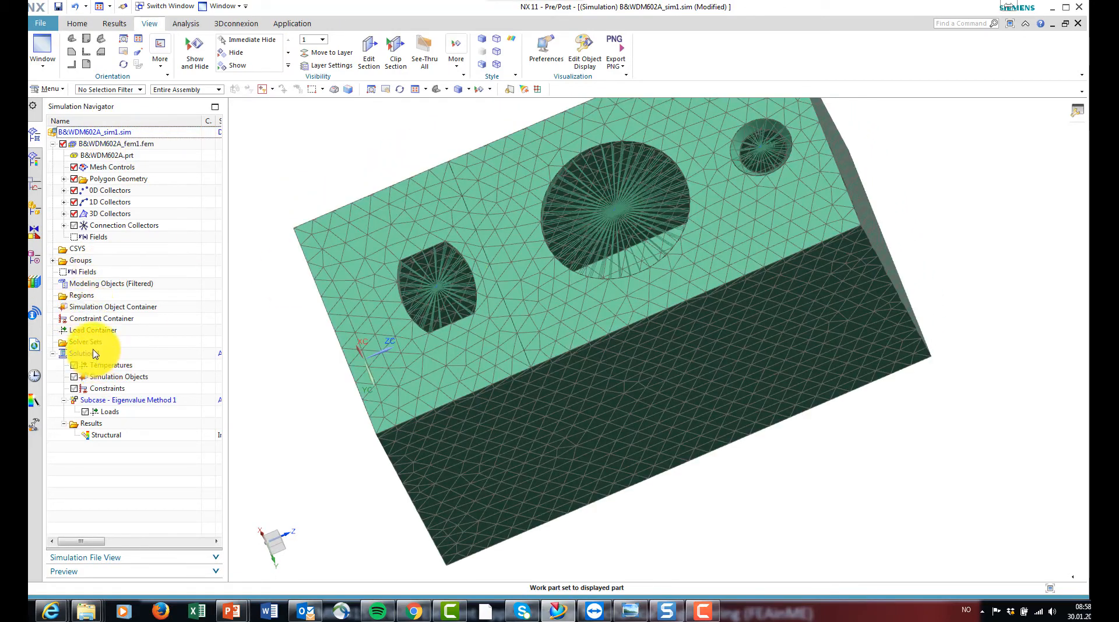
Solve Solution 1 with the model setup check enabled, and close the job monitor and information window once the deck is written.
click(96, 354)
right_click(100, 358)
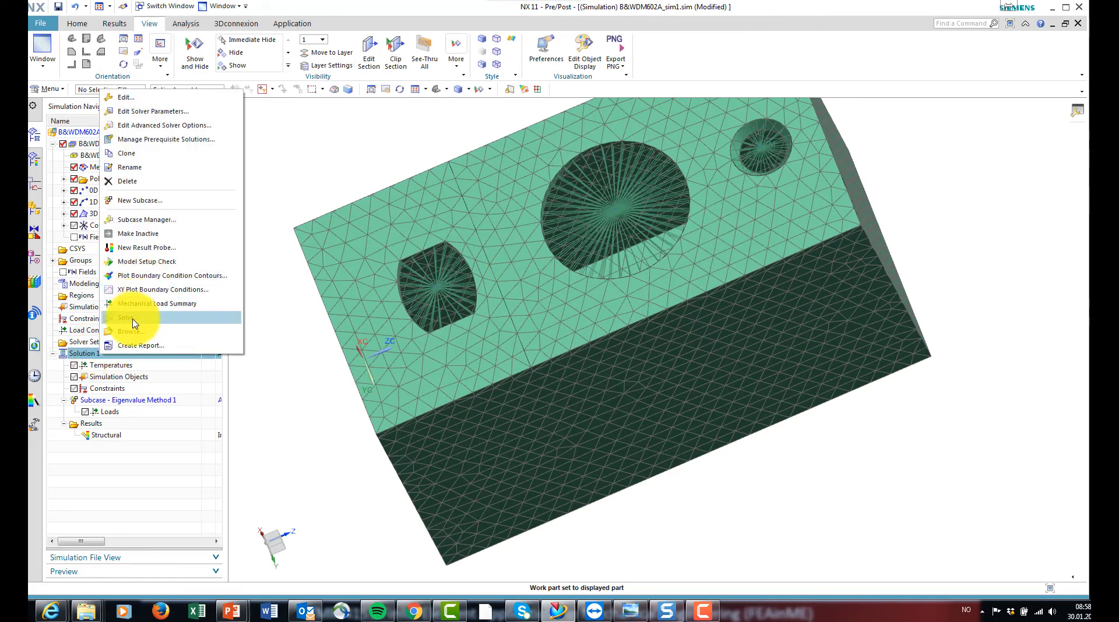
click(134, 322)
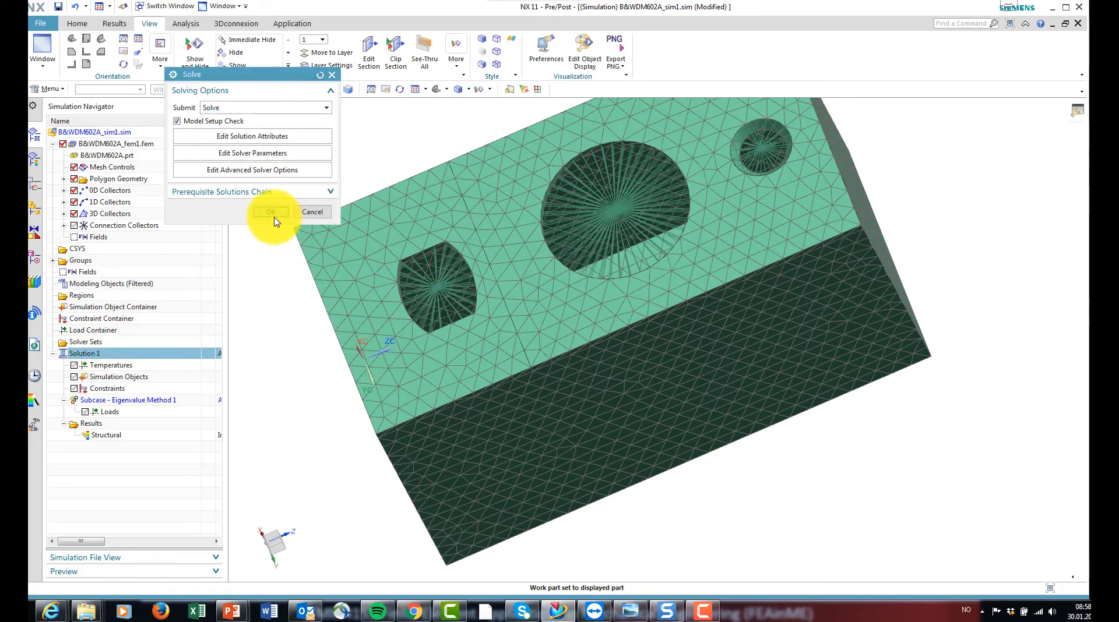
click(271, 212)
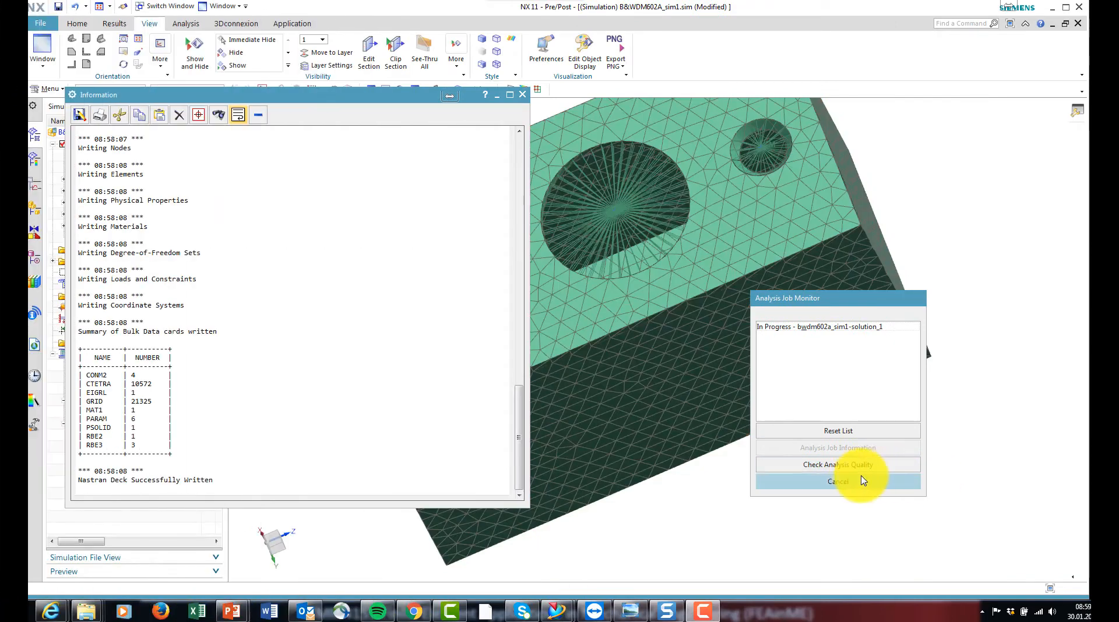
click(846, 481)
click(523, 95)
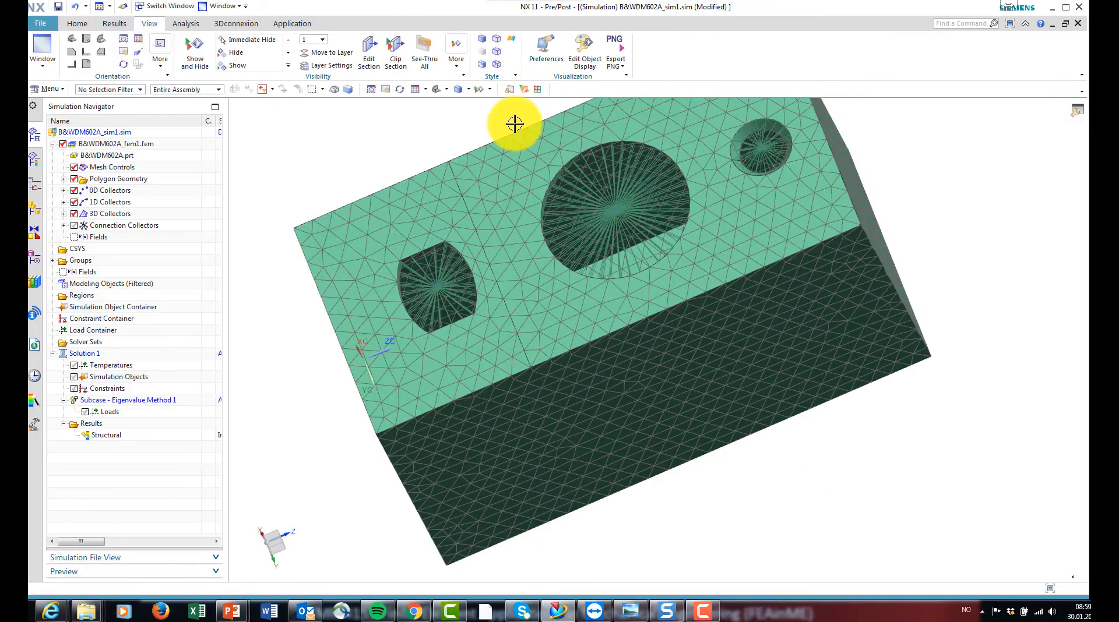
Open the Structural results of Solution 1 and expand them to list the mode frequencies.
double_click(122, 436)
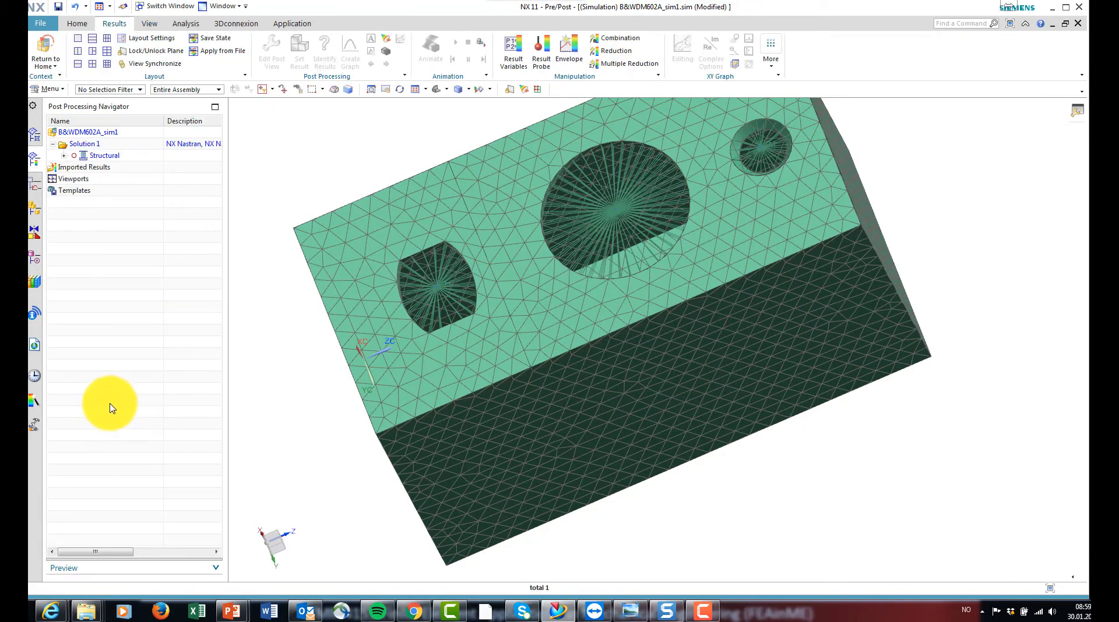
click(64, 156)
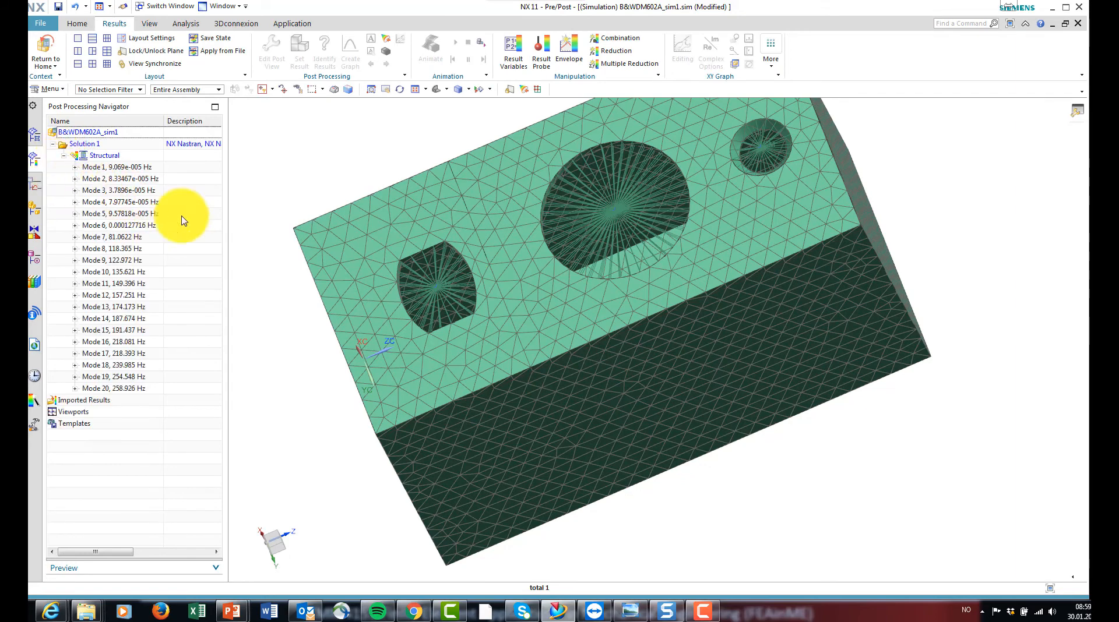
Check the first six near-zero modes in the Structural results and plot the nodal displacement of Mode 7.
click(123, 225)
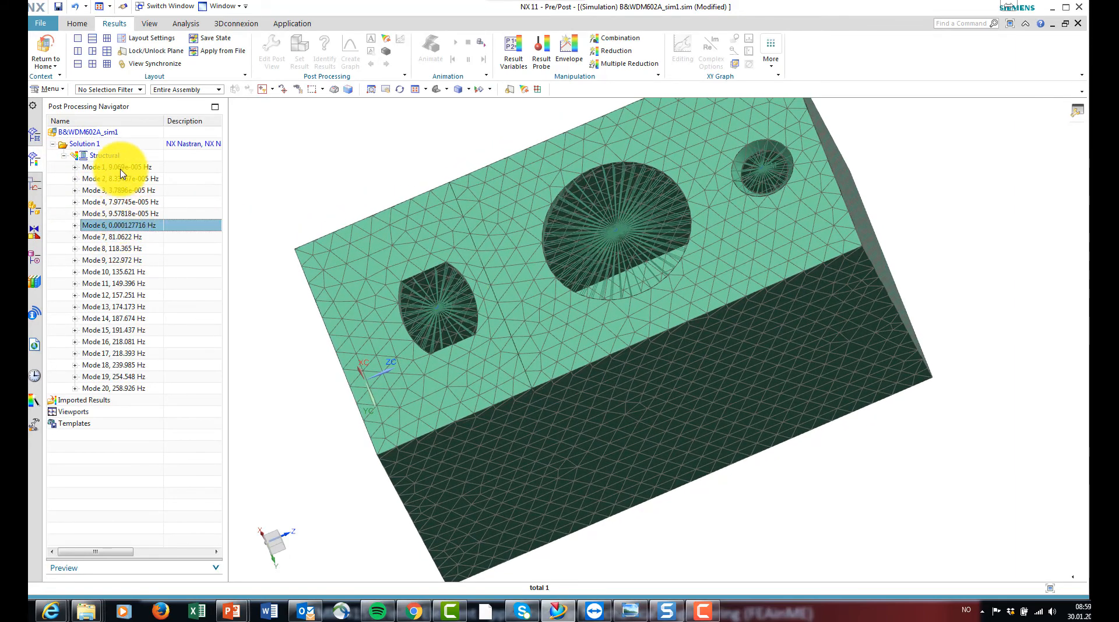
click(121, 167)
click(119, 226)
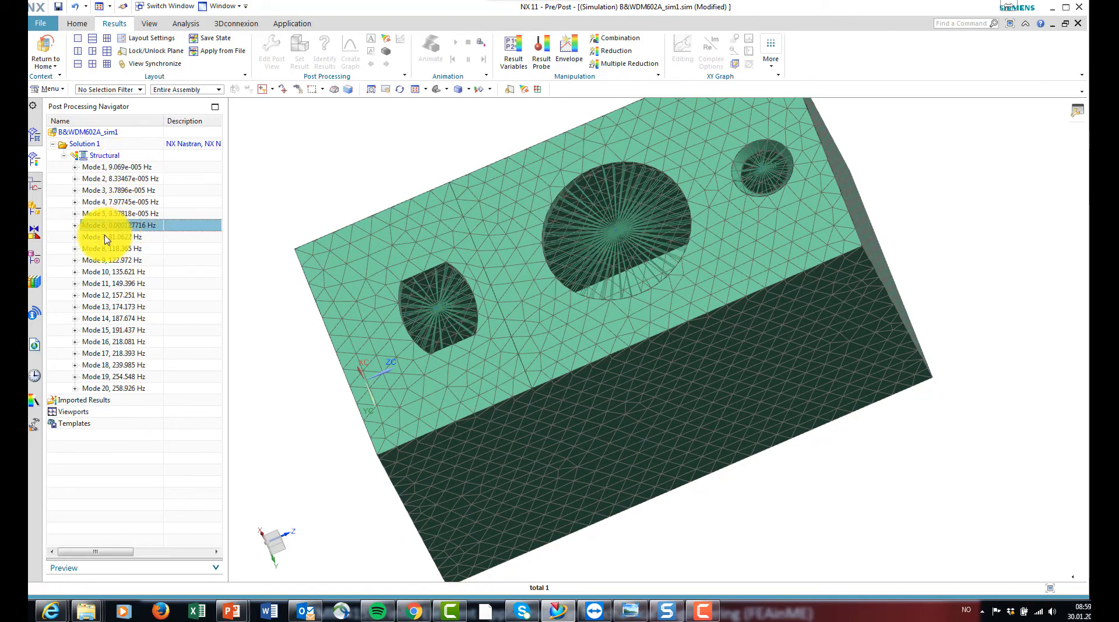
click(75, 236)
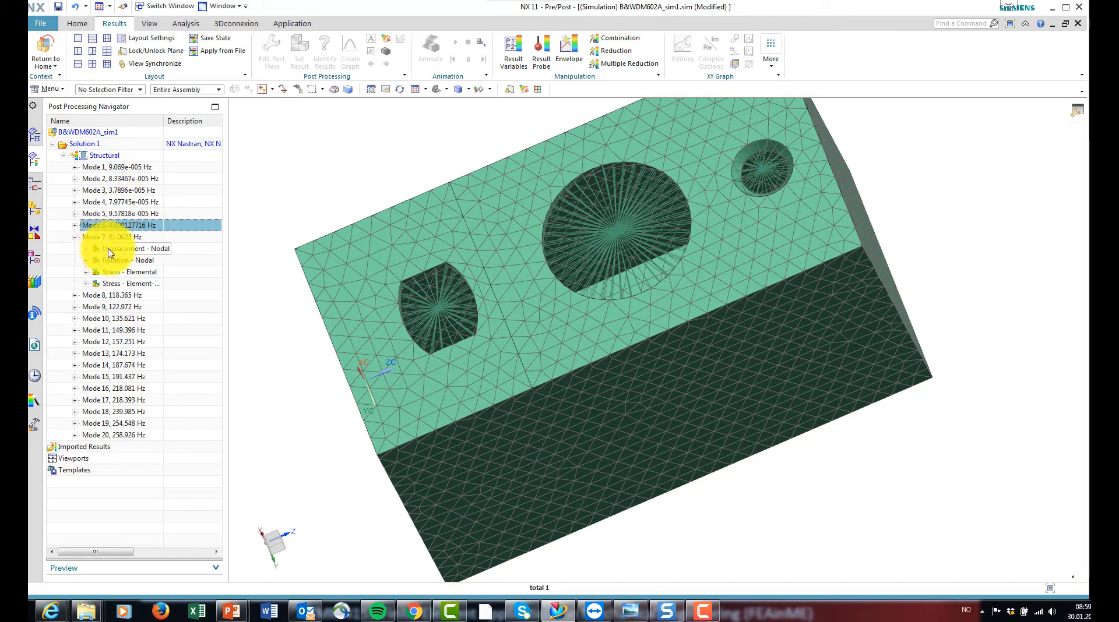
double_click(108, 251)
middle_drag(612, 320, 430, 143)
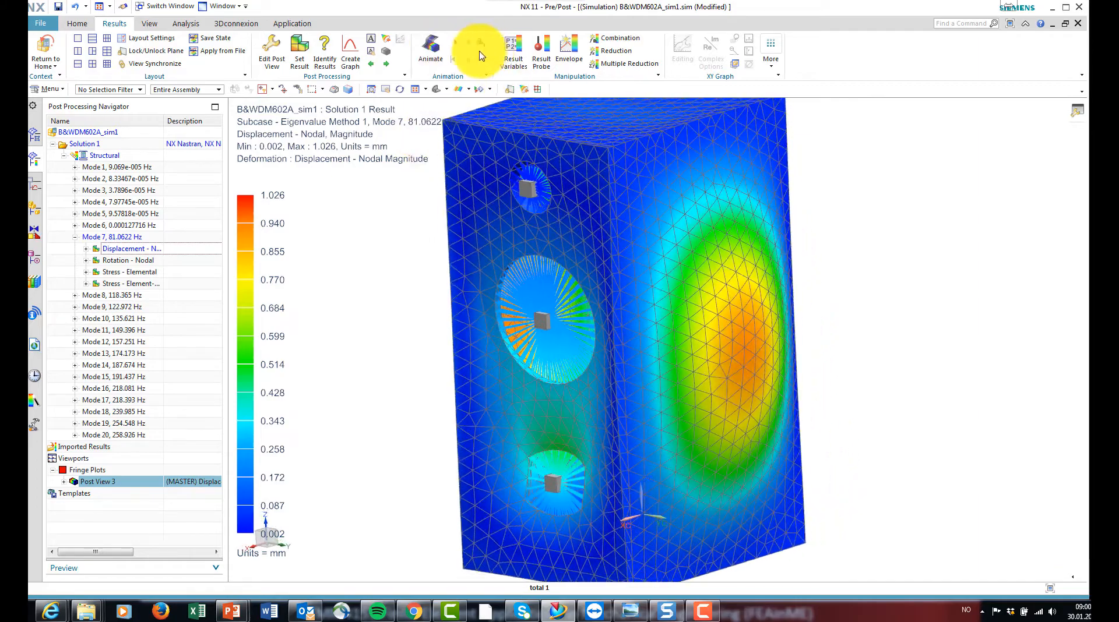
Animate the Mode 7 displacement plot and examine how the concentrated masses and their RBE spiders move at the front openings.
click(458, 46)
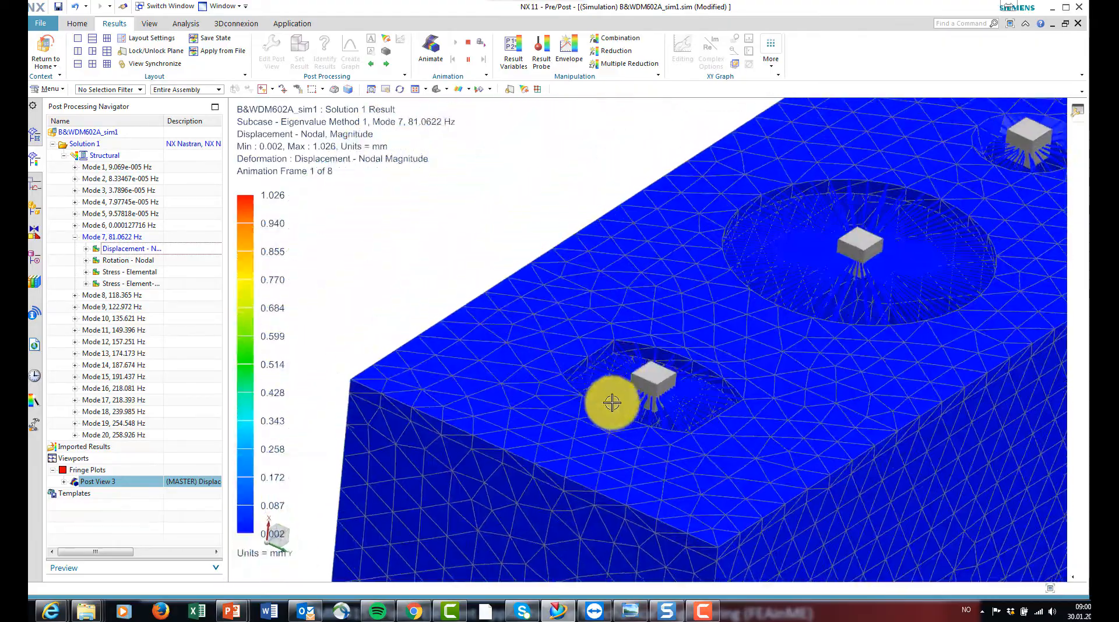
scroll(609, 382, up, 5)
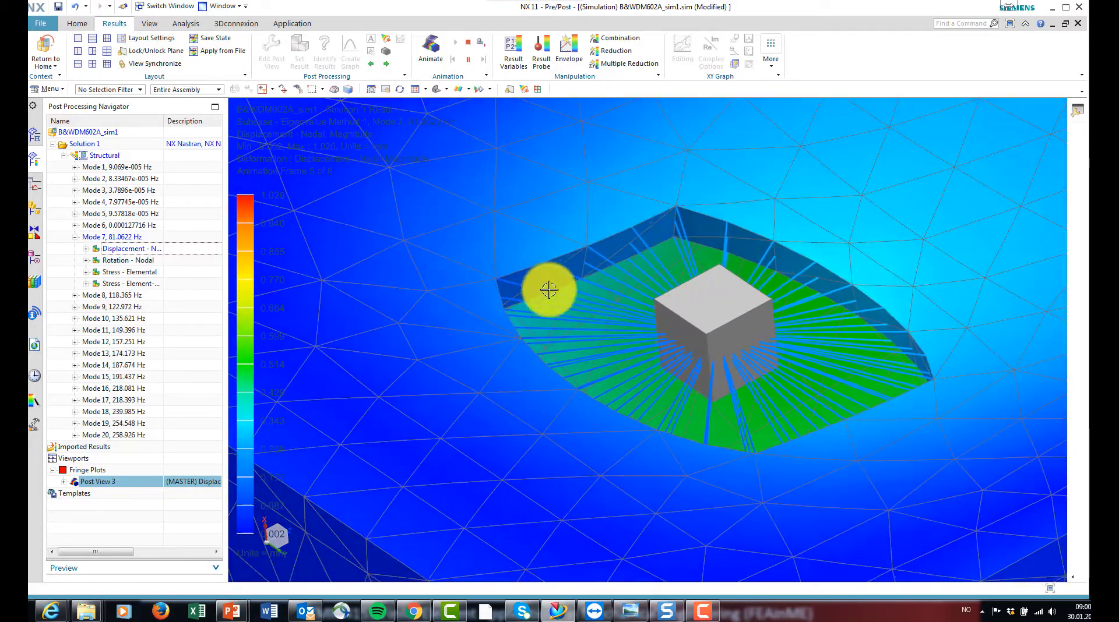
scroll(568, 289, down, 8)
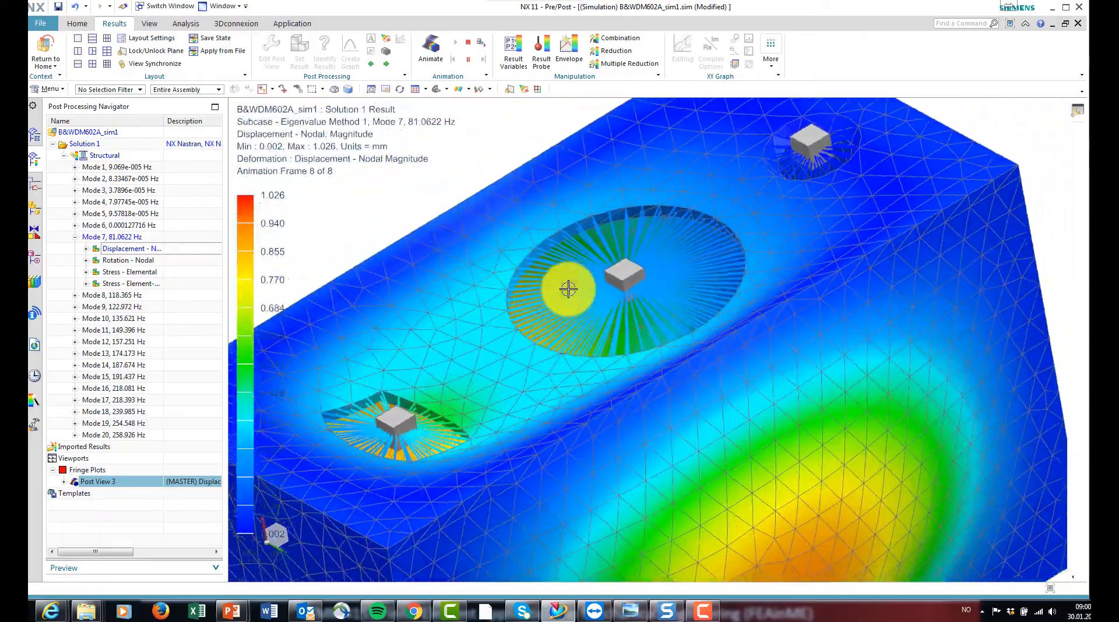
middle_drag(568, 290, 601, 283)
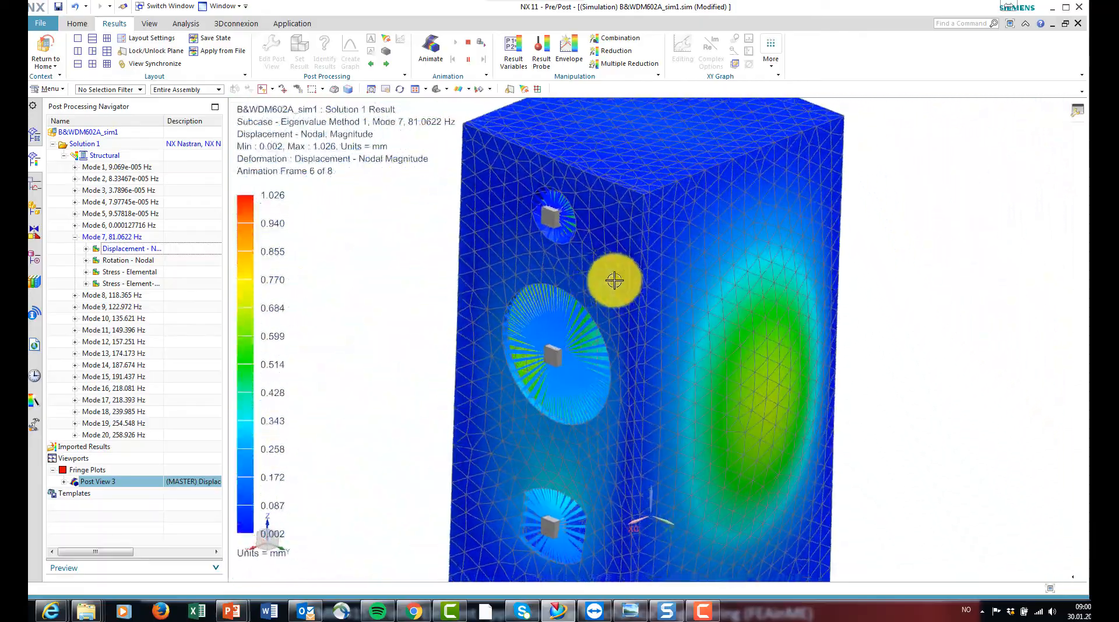
mouse_move(890, 311)
middle_down()
mouse_move(909, 316)
mouse_move(889, 305)
middle_up()
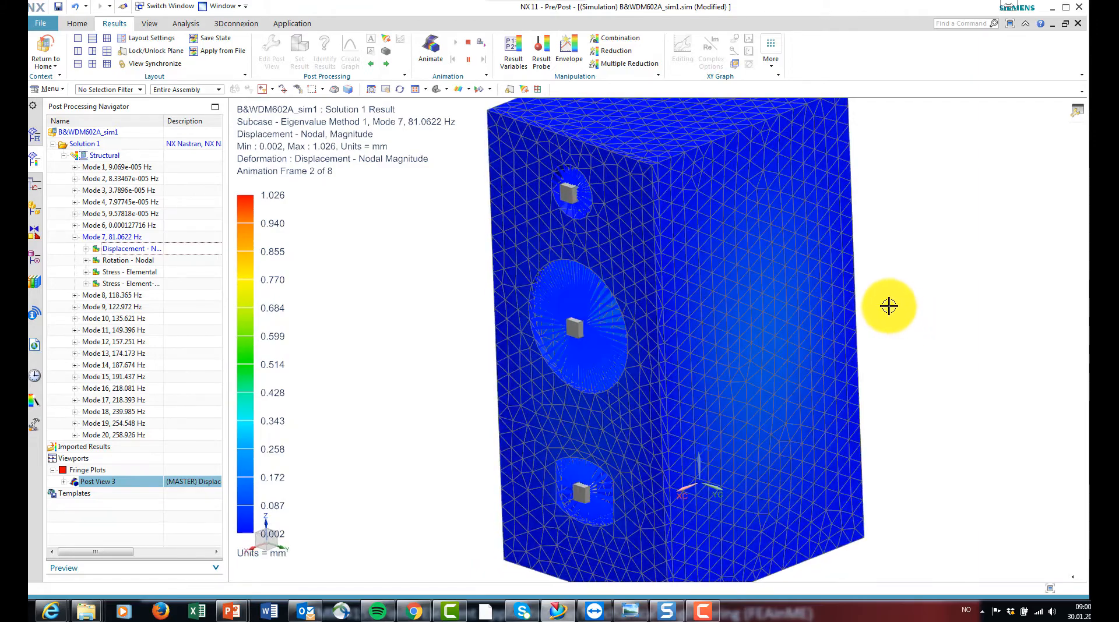